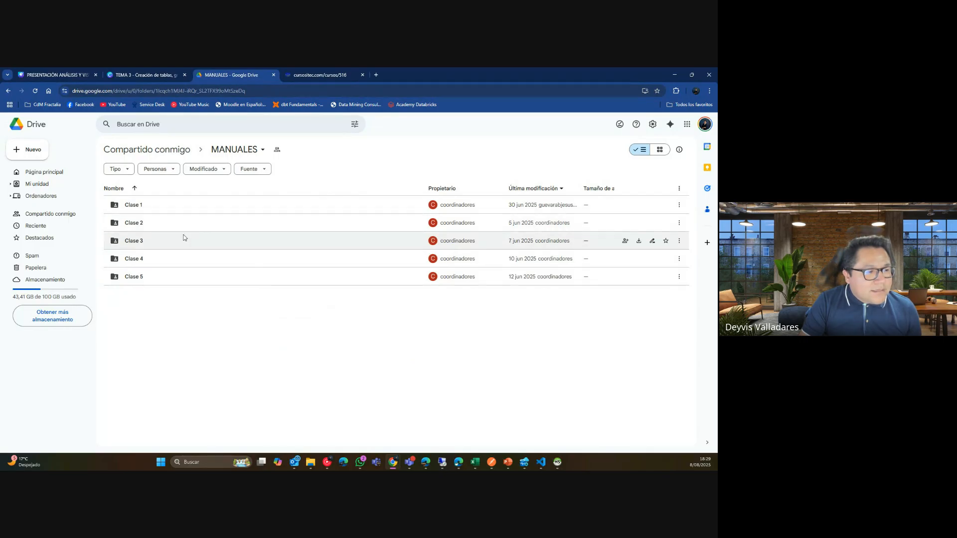
Download the Icons folder from the Clase 3 Drive folder as a zip.
double_click(184, 241)
left_click(147, 206)
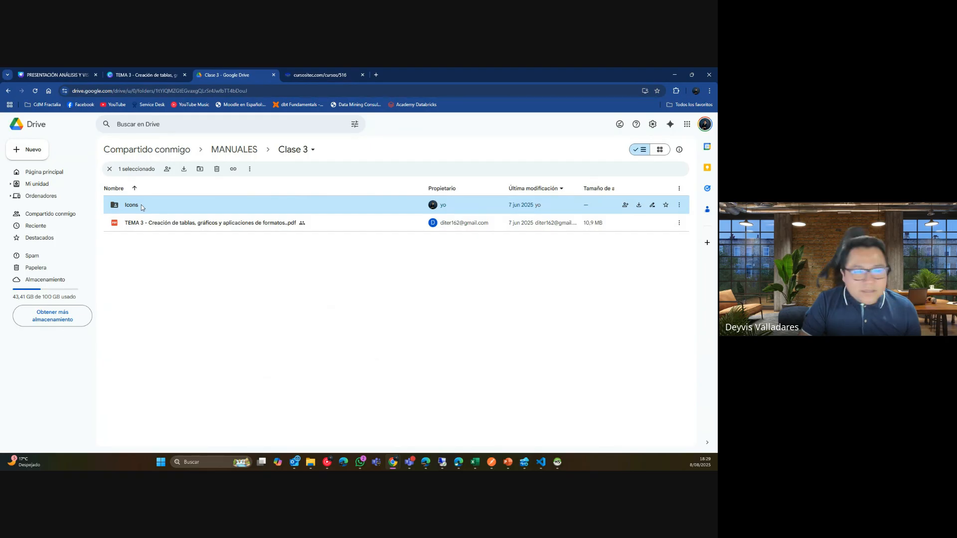
right_click(142, 207)
left_click(175, 217)
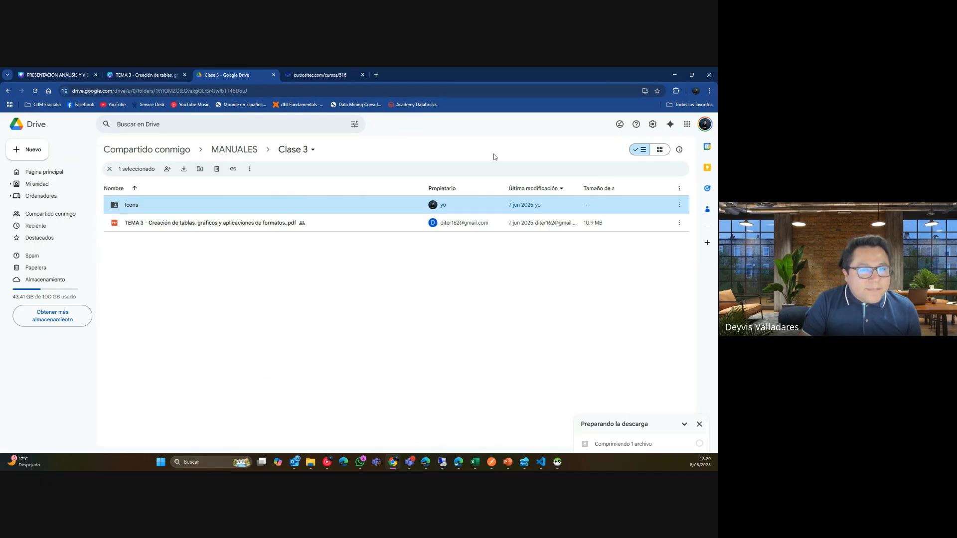
Move the save dialog aside and bring up the app launcher.
left_click(160, 463)
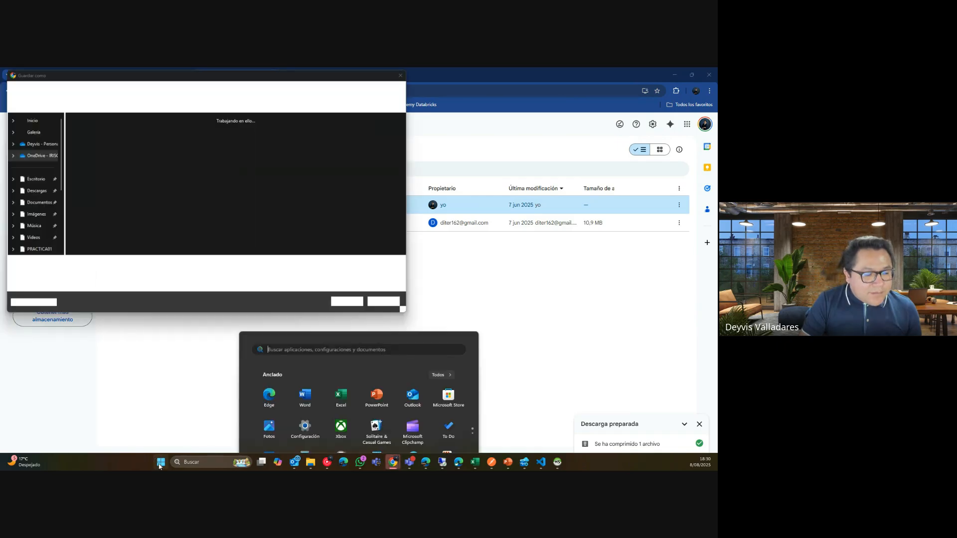
left_click_drag(249, 77, 717, 112)
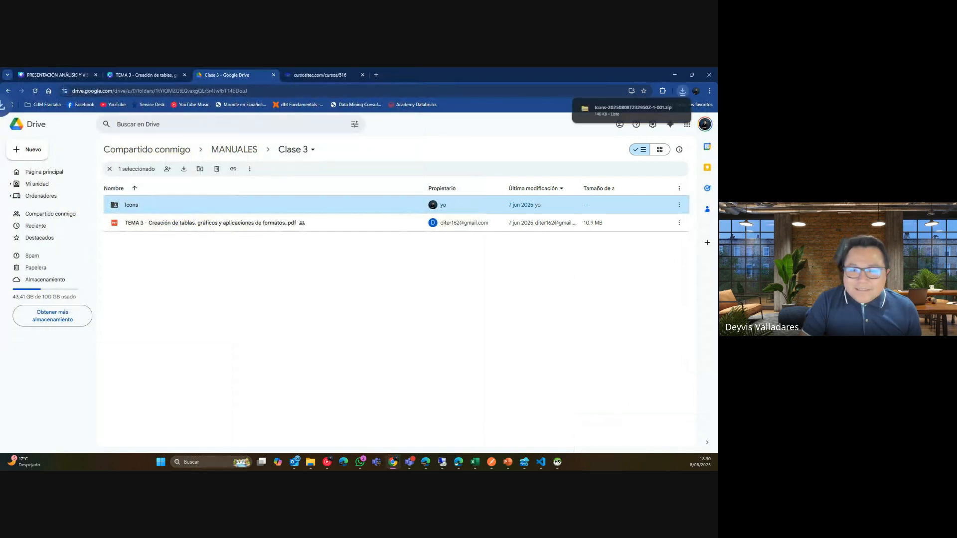
left_click(157, 466)
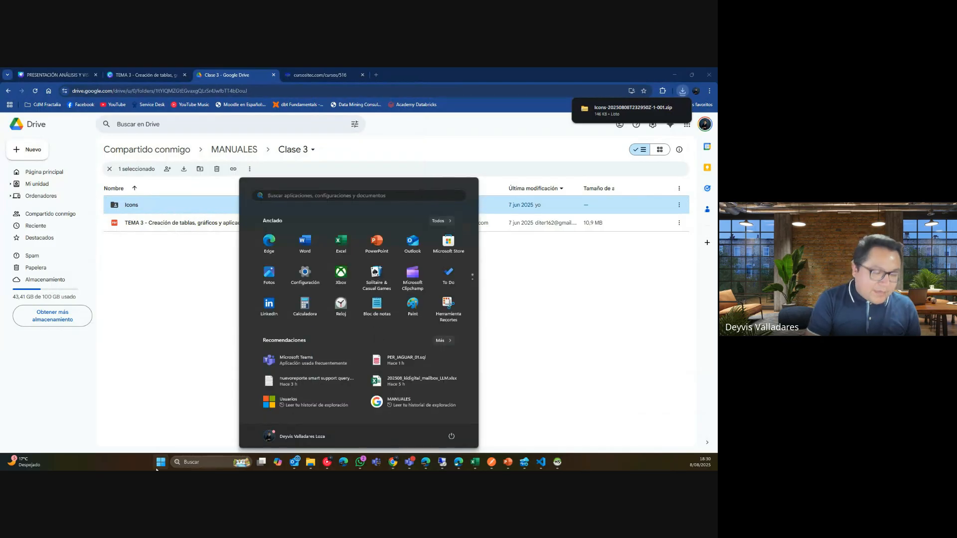
Close the mistakenly opened PowerPoint, launch Power BI Desktop and start a blank report.
type("power")
key("Return")
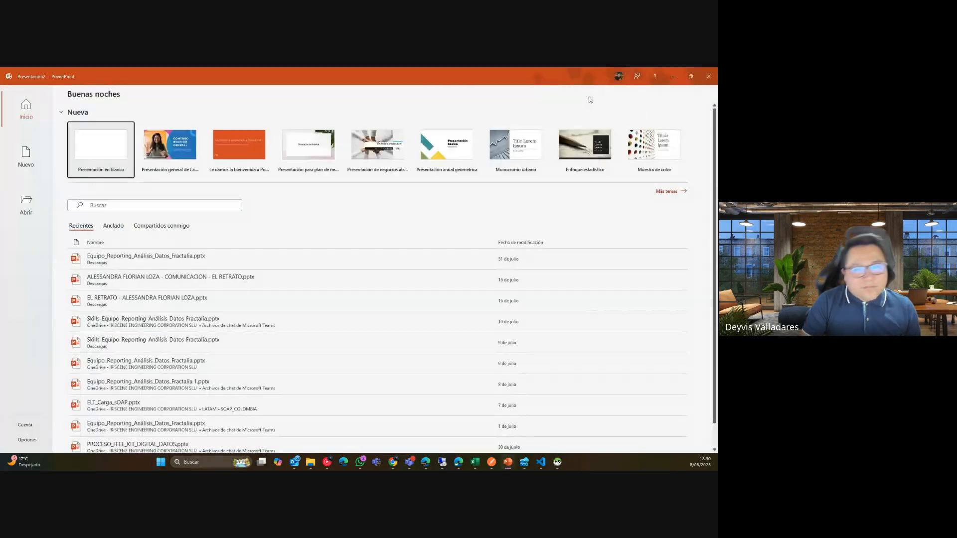
left_click(709, 76)
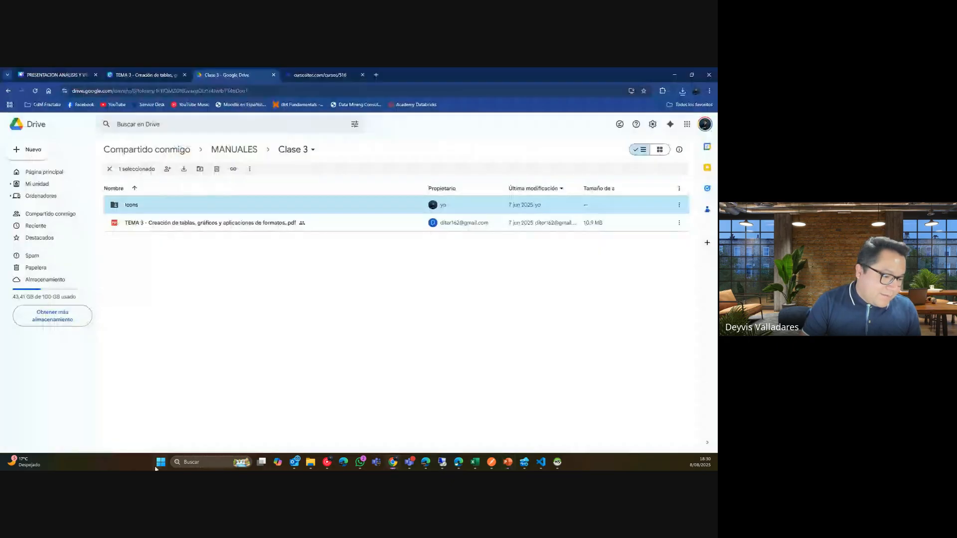
left_click(159, 465)
type("power BI Desktop")
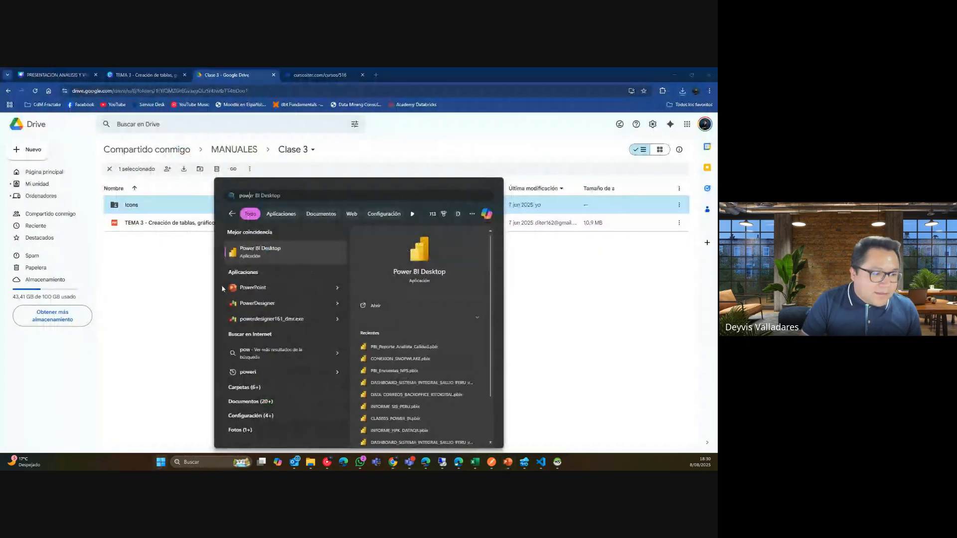
left_click(289, 251)
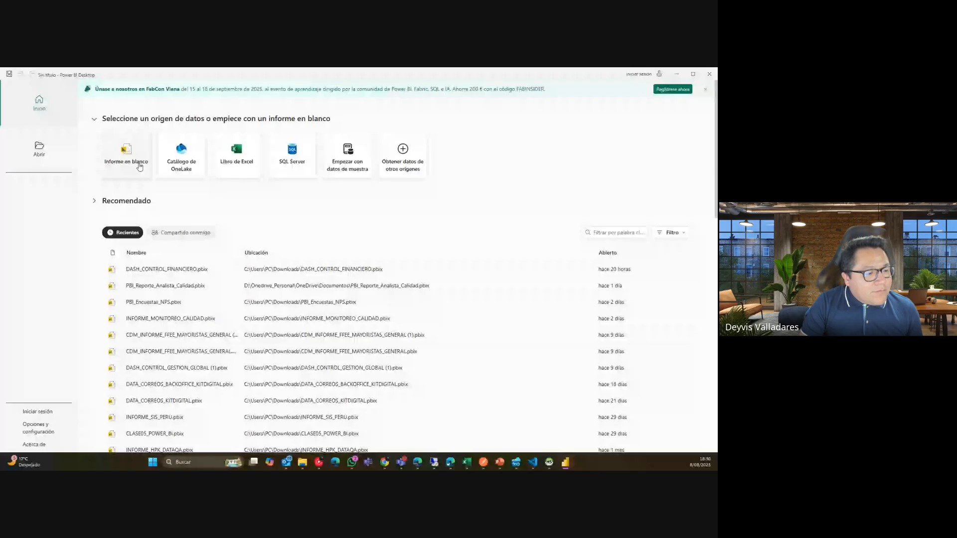
left_click(134, 165)
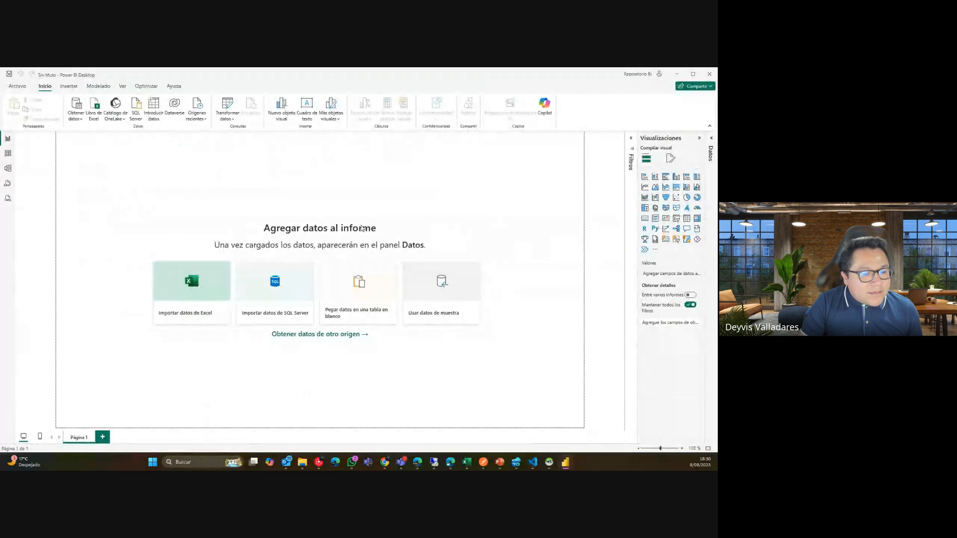
Locate OPENDATA_AFILIADOS_DS01_202506.zip in Drive's Clase 2 folder, then restore Chrome to reveal Power BI.
mouse_move(389, 464)
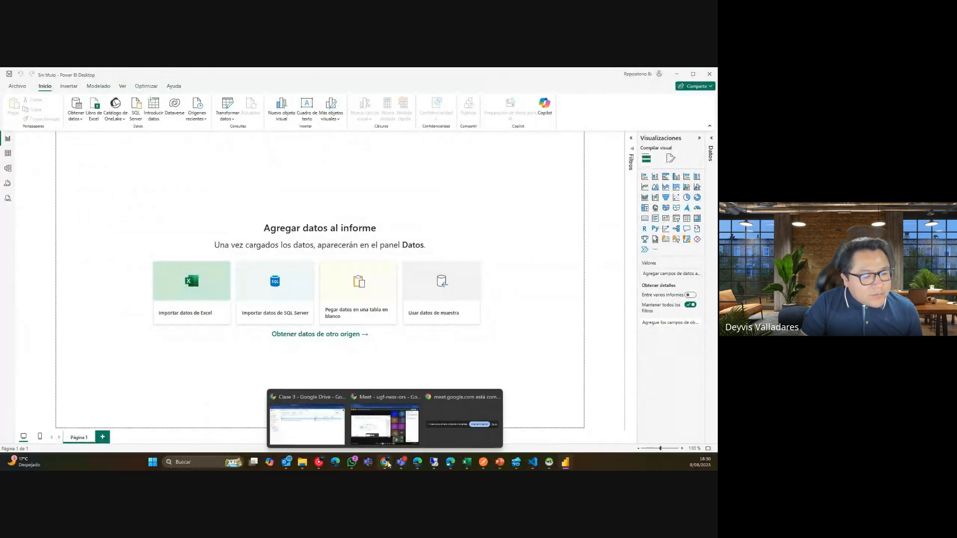
left_click(305, 416)
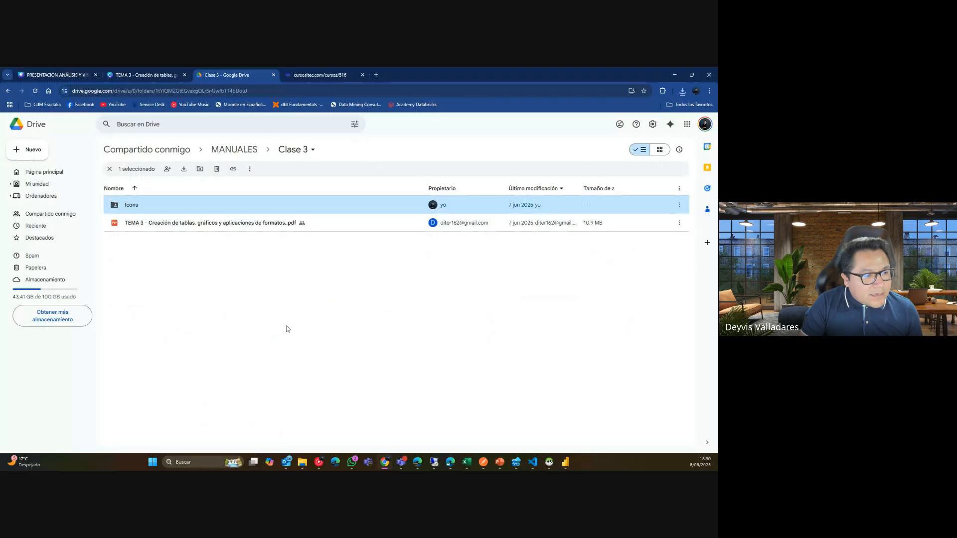
key("alt+Left")
double_click(171, 230)
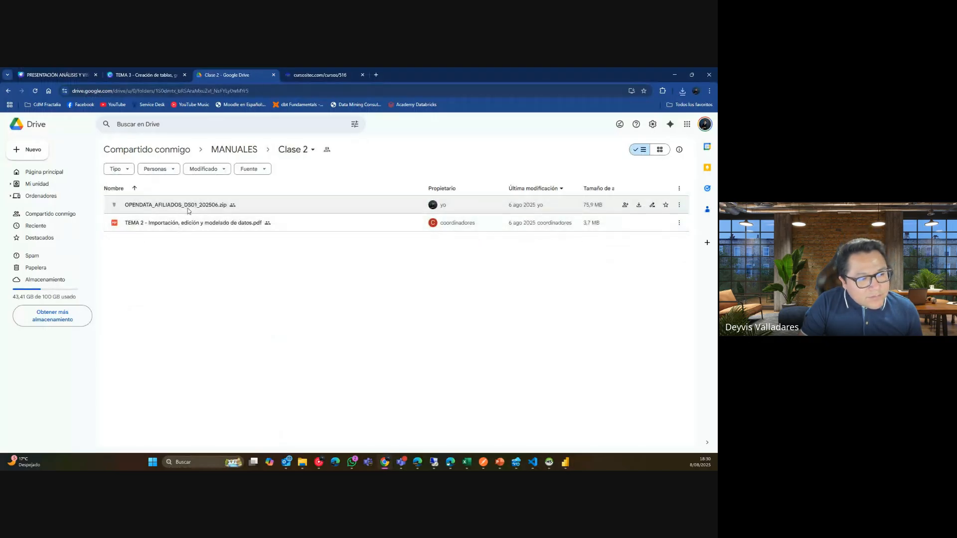
left_click(189, 211)
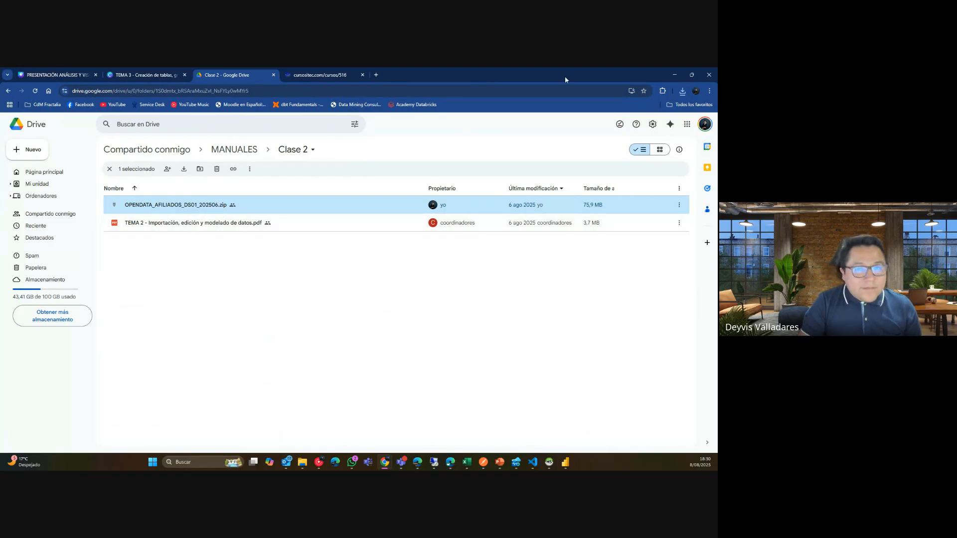
double_click(655, 77)
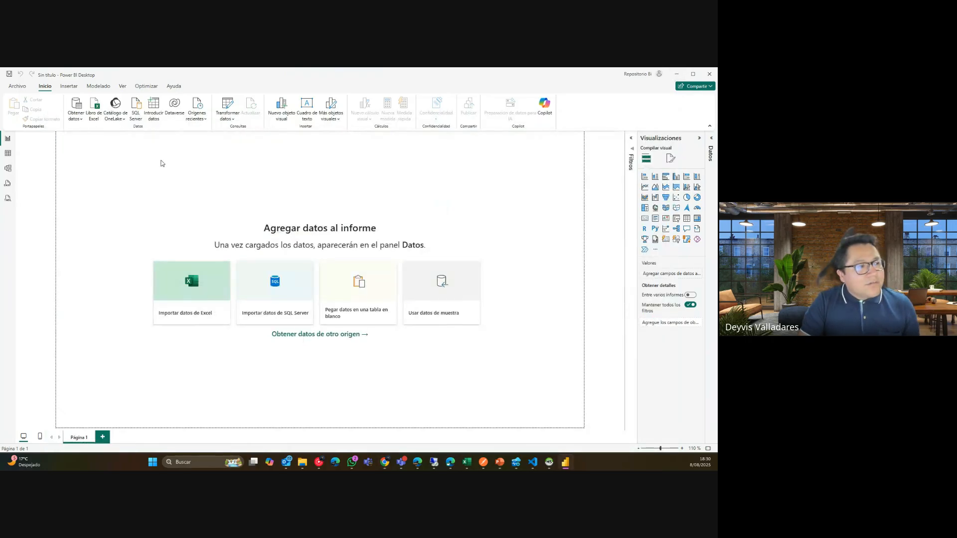
Start a Text/CSV import and browse D:\ITEC\POWER BI\PRACTICA01 for an afiliados CSV.
left_click(82, 120)
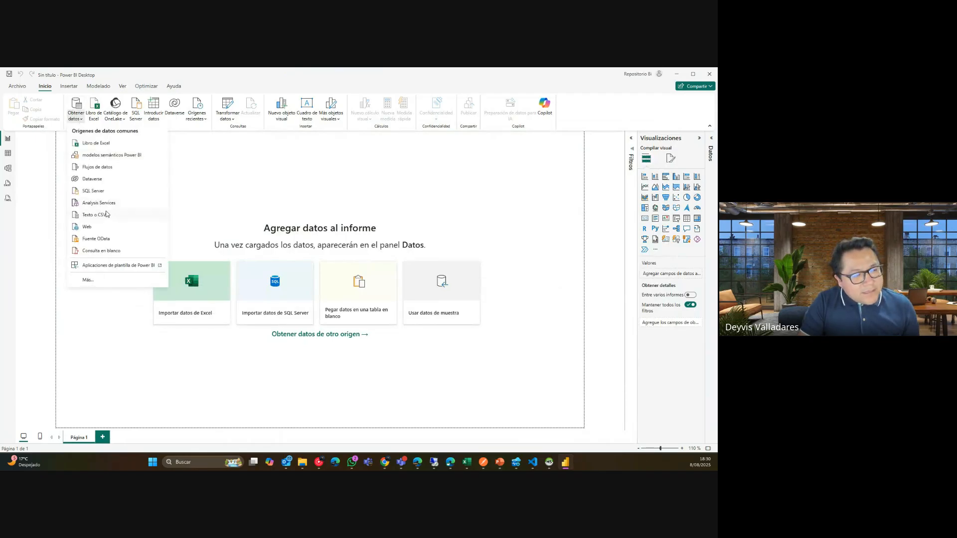
left_click(107, 215)
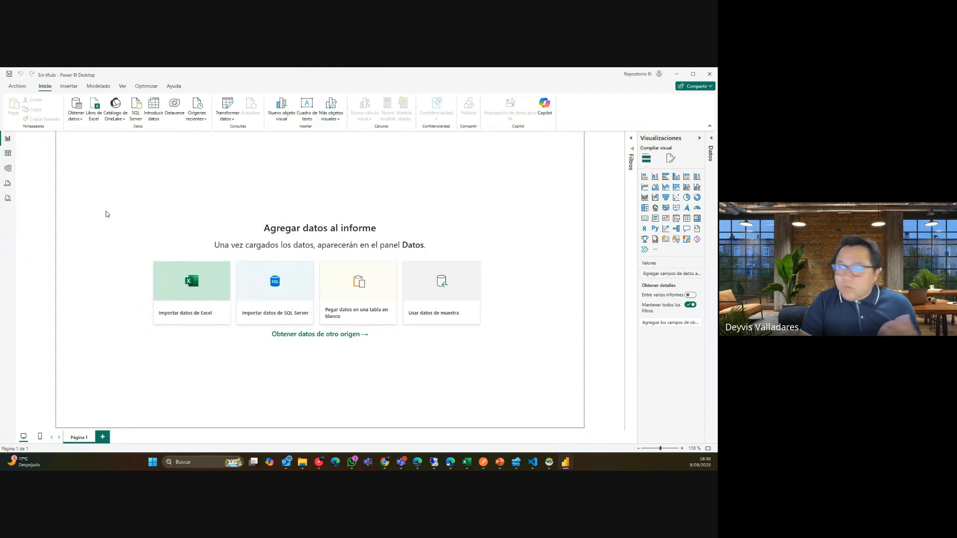
scroll(189, 242, "down", 3)
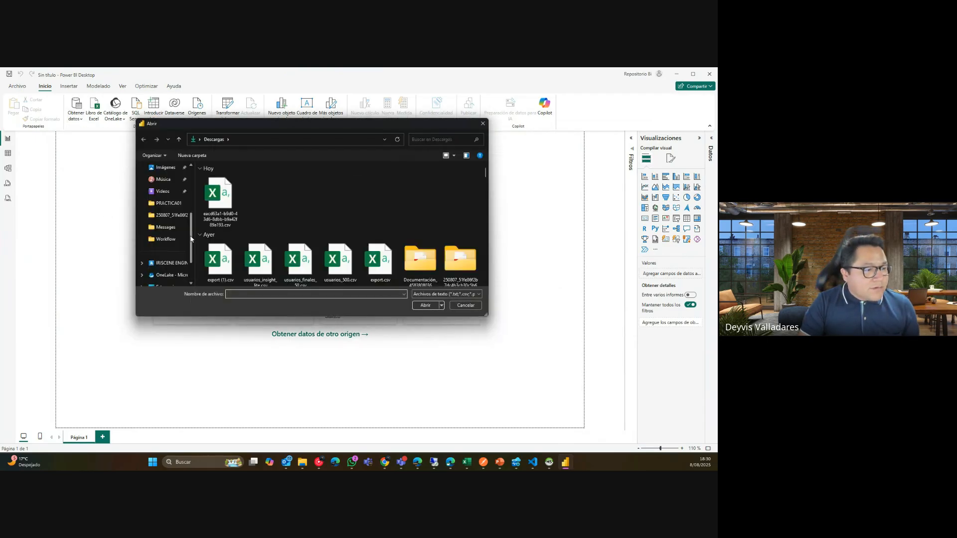
scroll(190, 267, "down", 1)
left_click(168, 251)
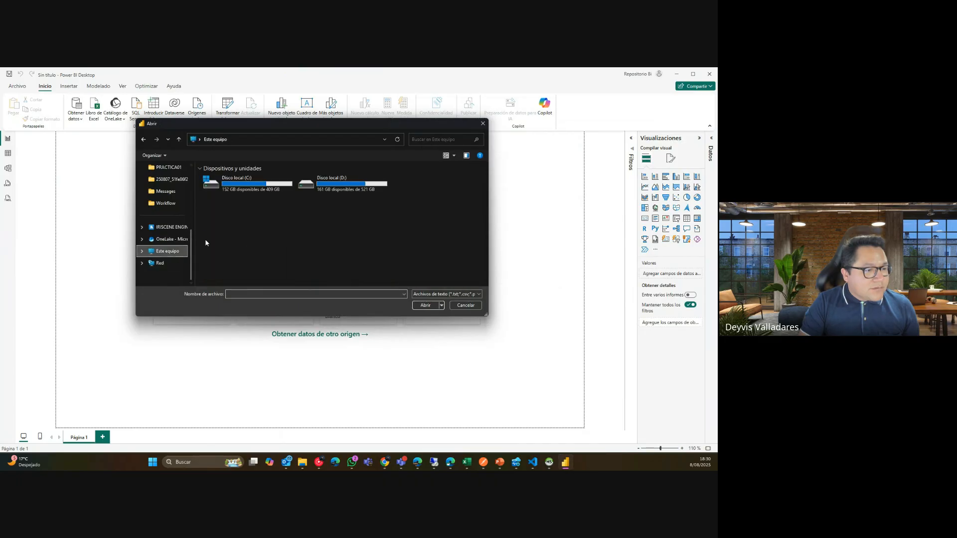
double_click(320, 184)
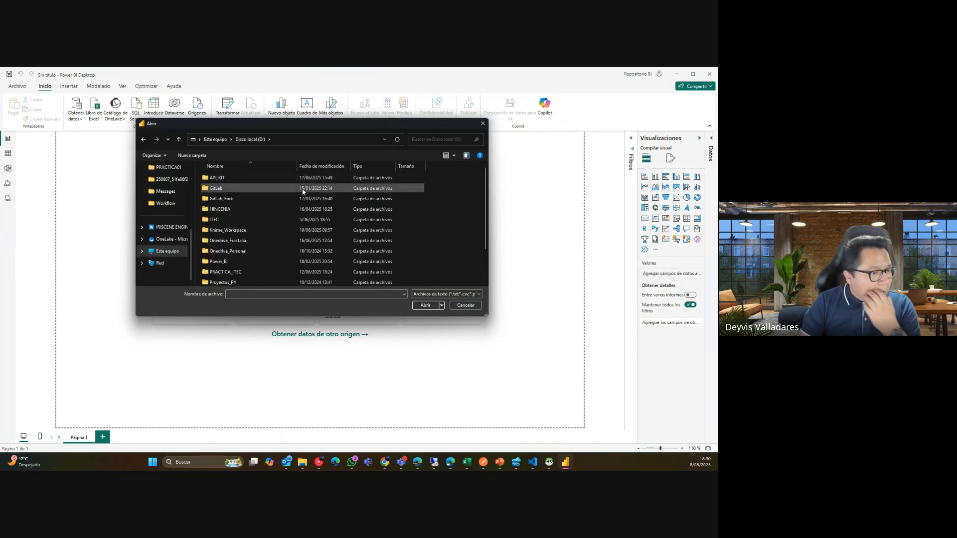
double_click(239, 220)
double_click(240, 188)
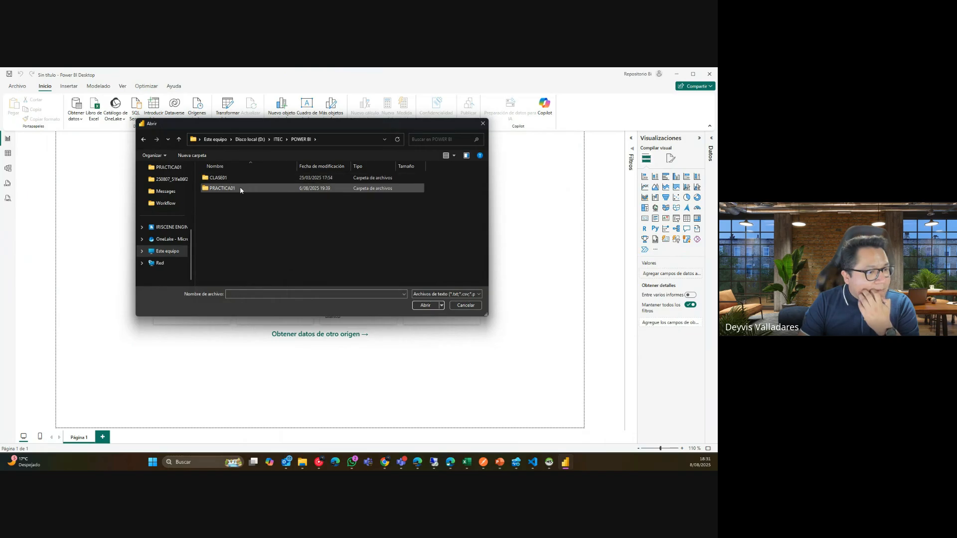
double_click(241, 187)
left_click(275, 178)
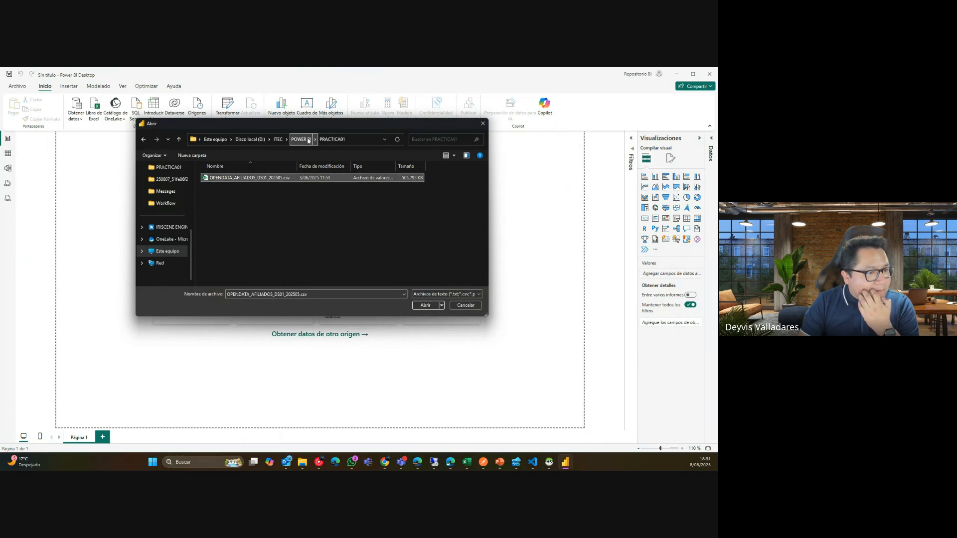
Back out to the D: drive and open OPENDATA_AFILIADOS_DS01_202506.csv from PRACTICA_ITEC.
left_click(308, 141)
double_click(253, 179)
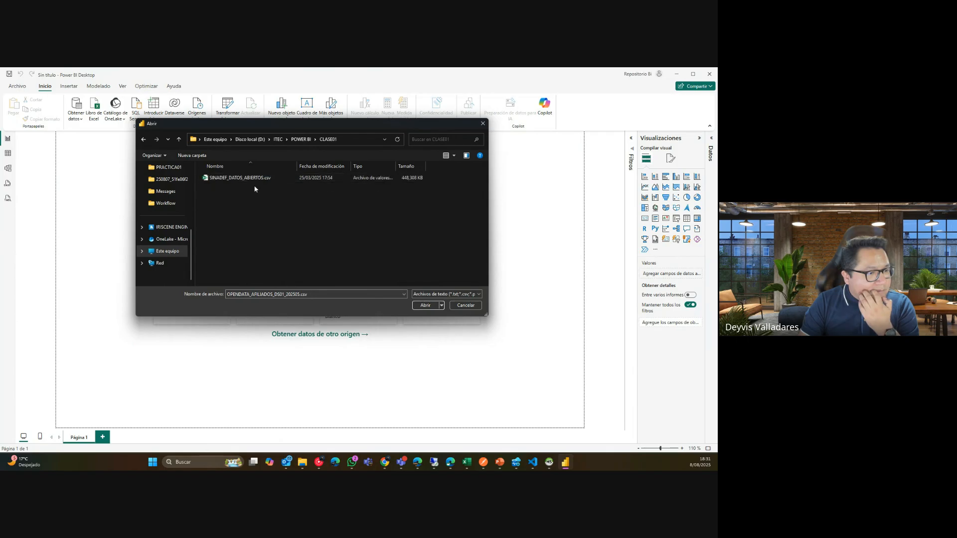
left_click(277, 139)
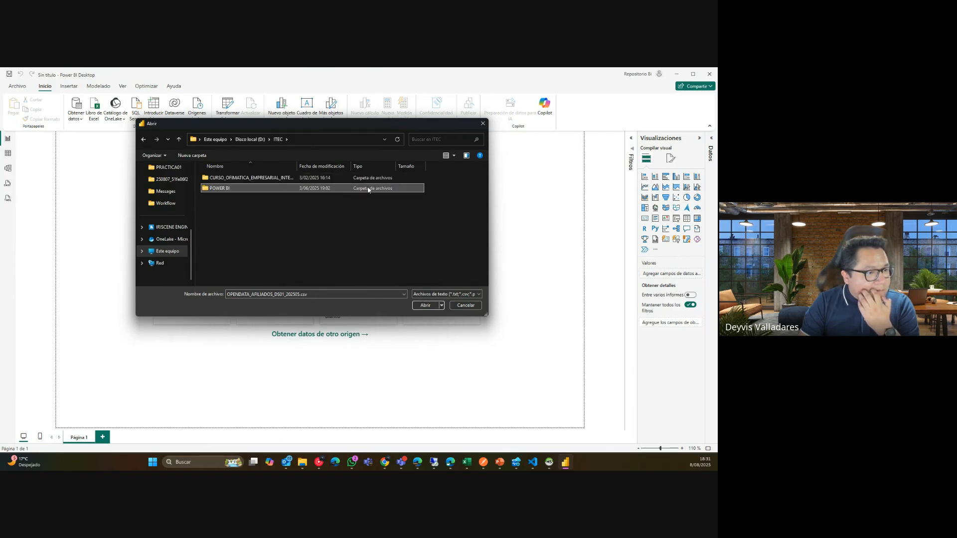
left_click(252, 139)
scroll(481, 230, "down", 2)
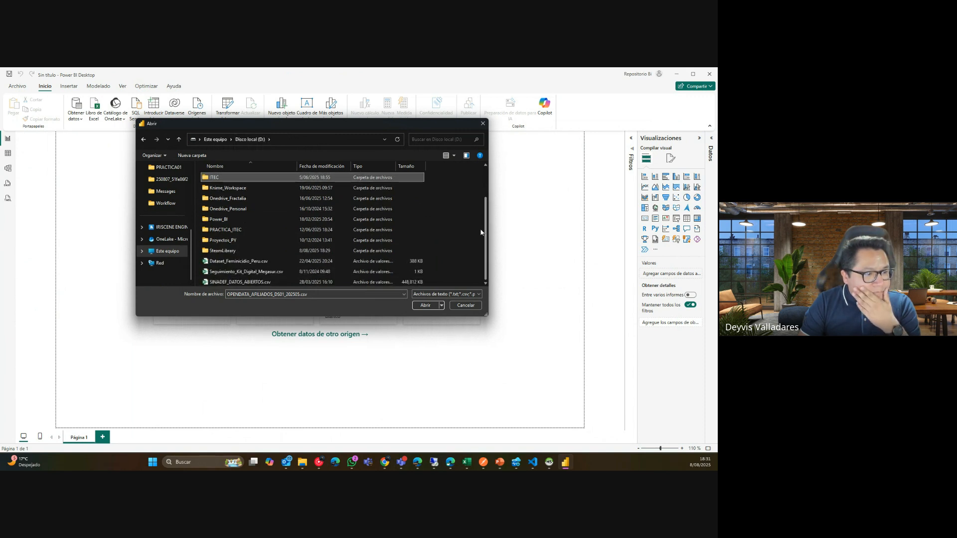
double_click(314, 230)
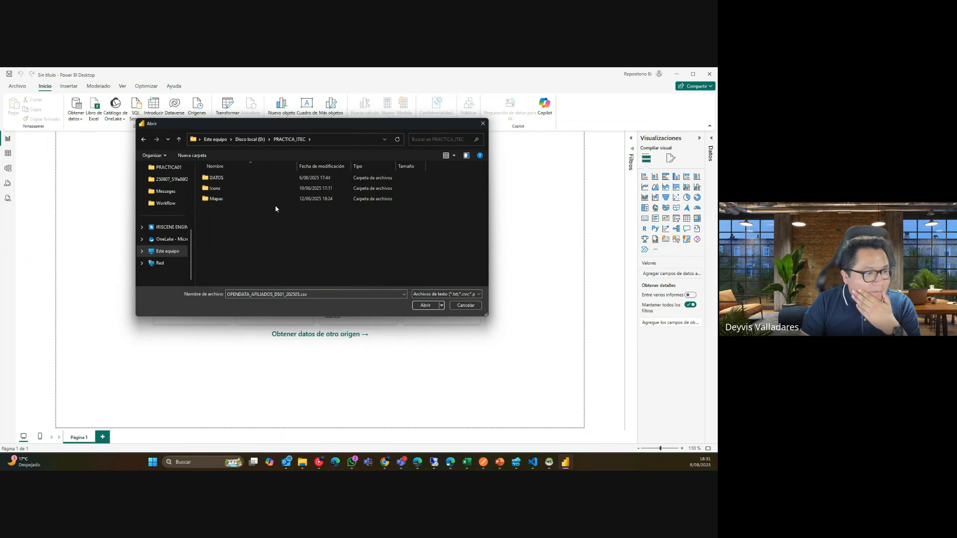
left_click(299, 178)
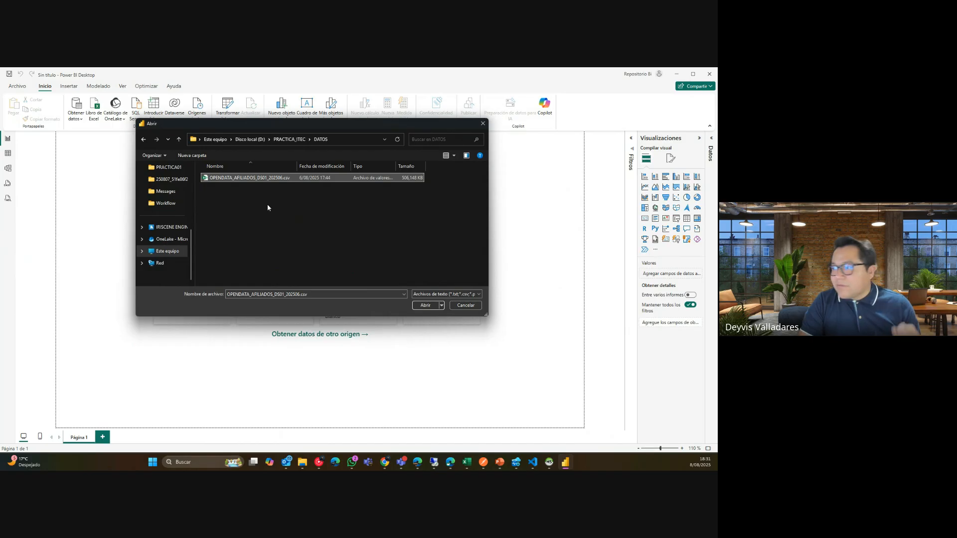
left_click(425, 306)
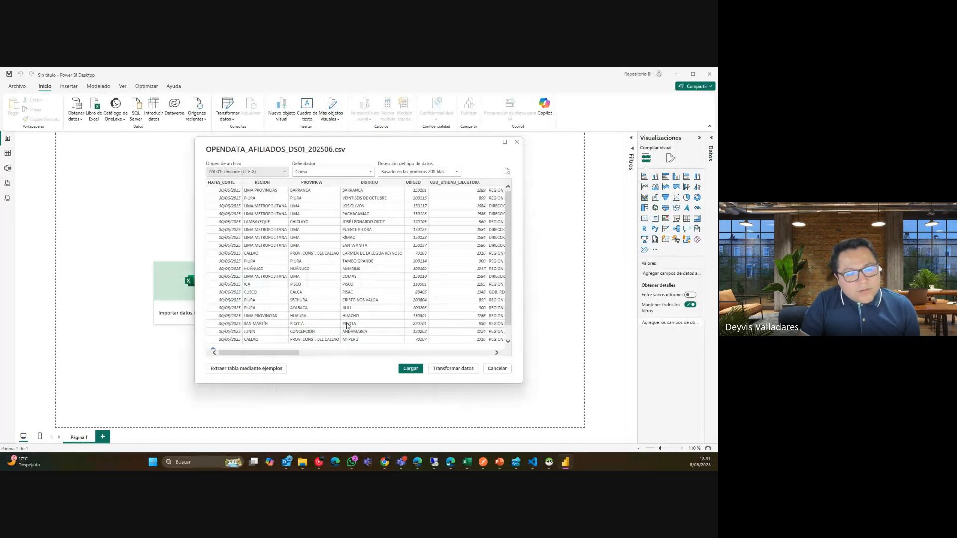
Review the comma-delimited CSV preview and send it to the Power Query Editor with Transformar datos.
mouse_move(291, 355)
left_mouse_down()
mouse_move(502, 365)
mouse_move(286, 368)
left_mouse_up()
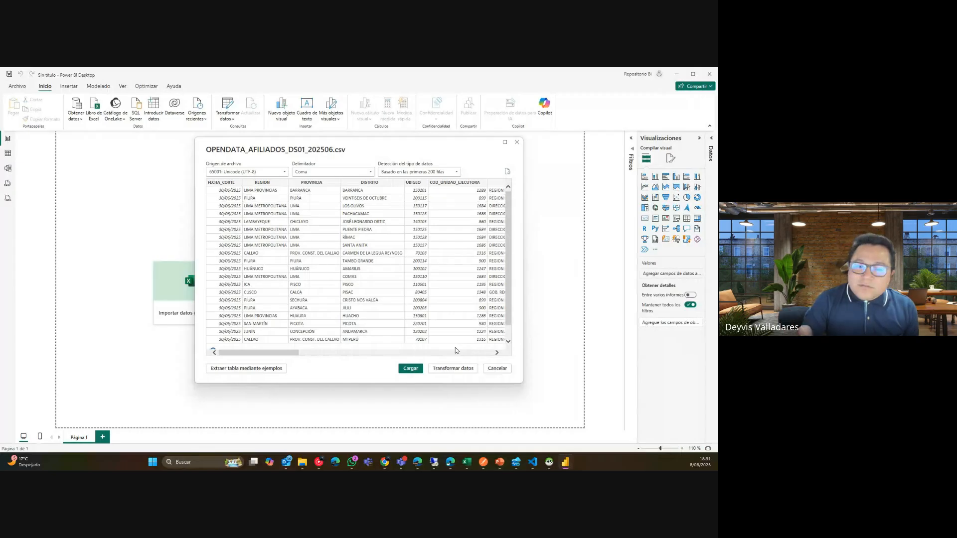
left_click(471, 369)
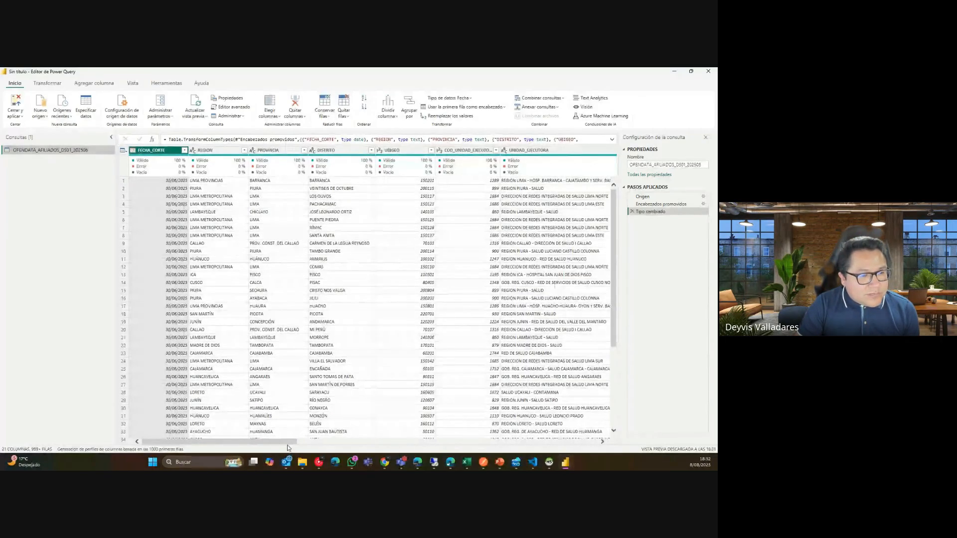
scroll(282, 447, "right", 2)
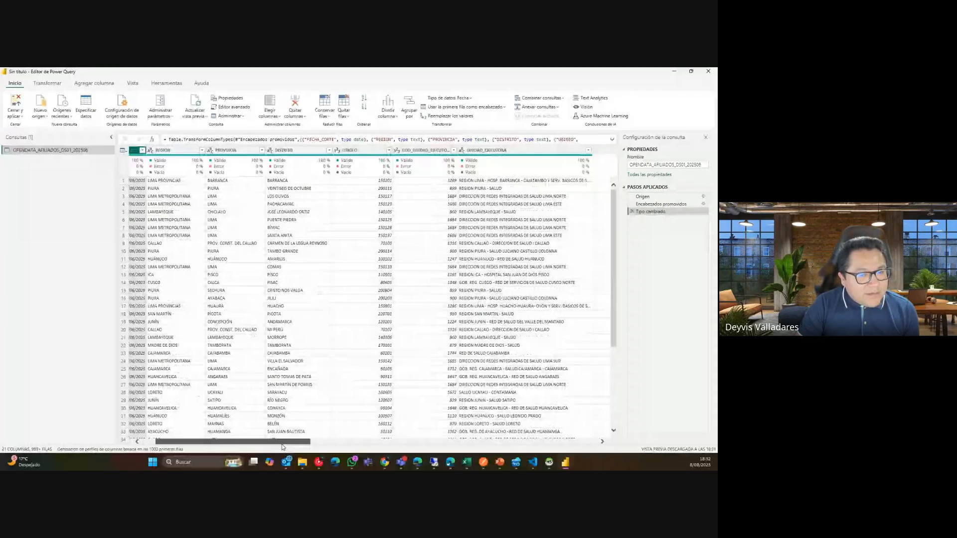
left_click_drag(282, 447, 578, 469)
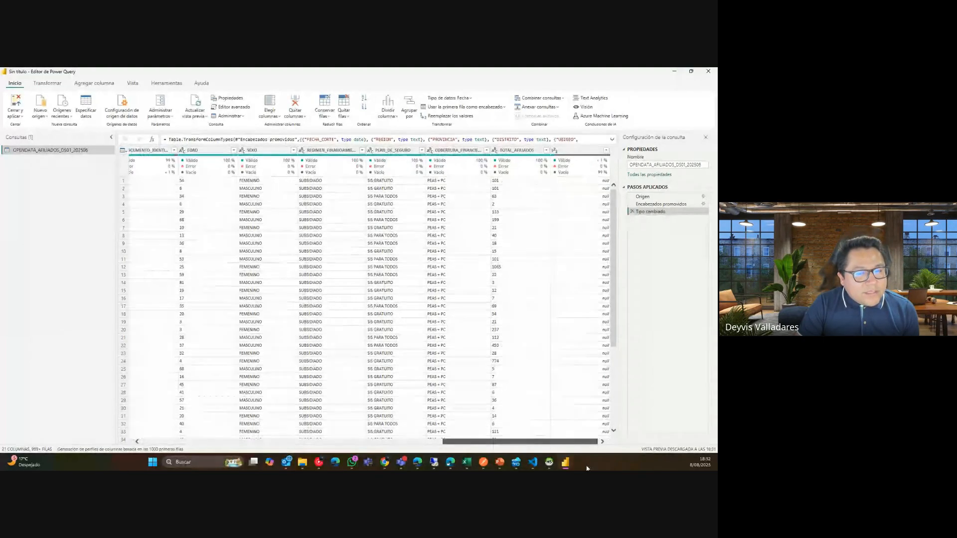
left_click_drag(580, 469, 248, 463)
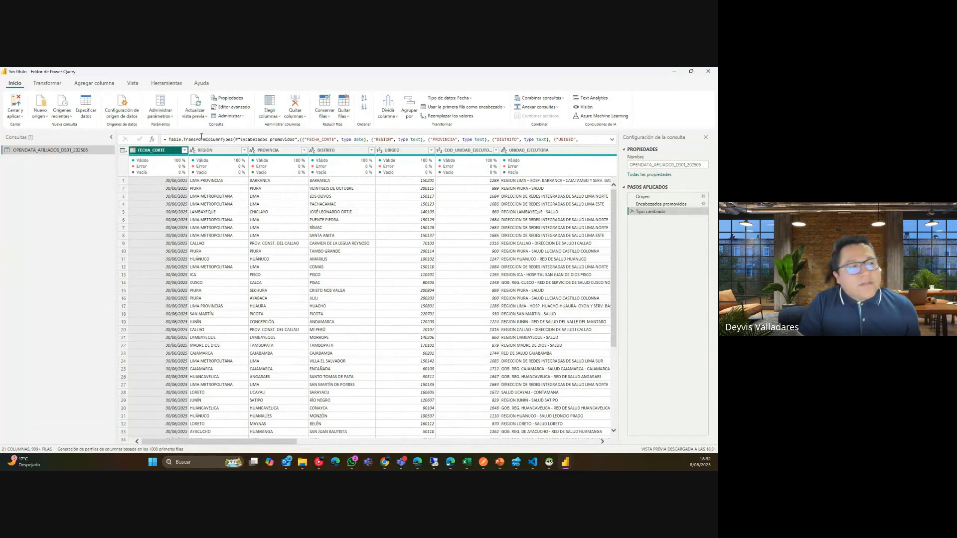
left_click(45, 116)
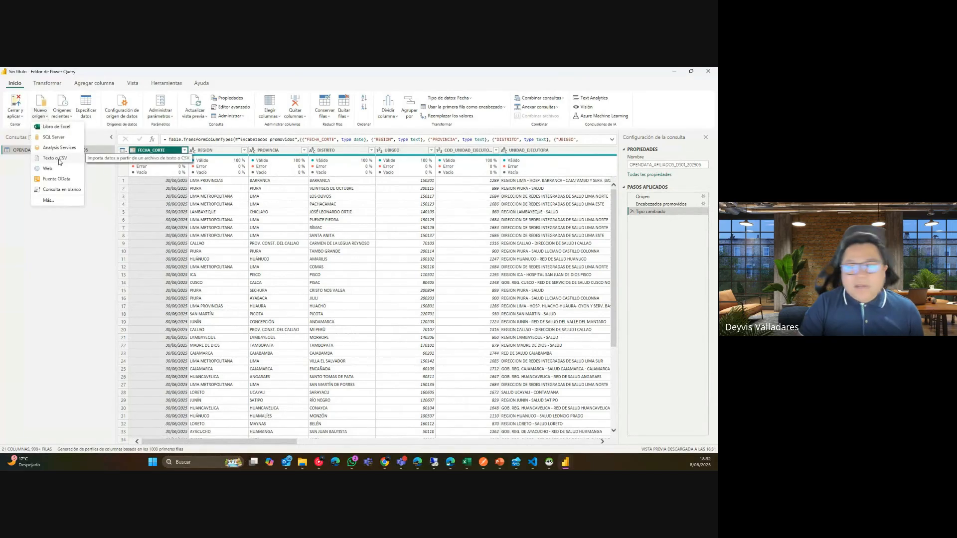
left_click(66, 118)
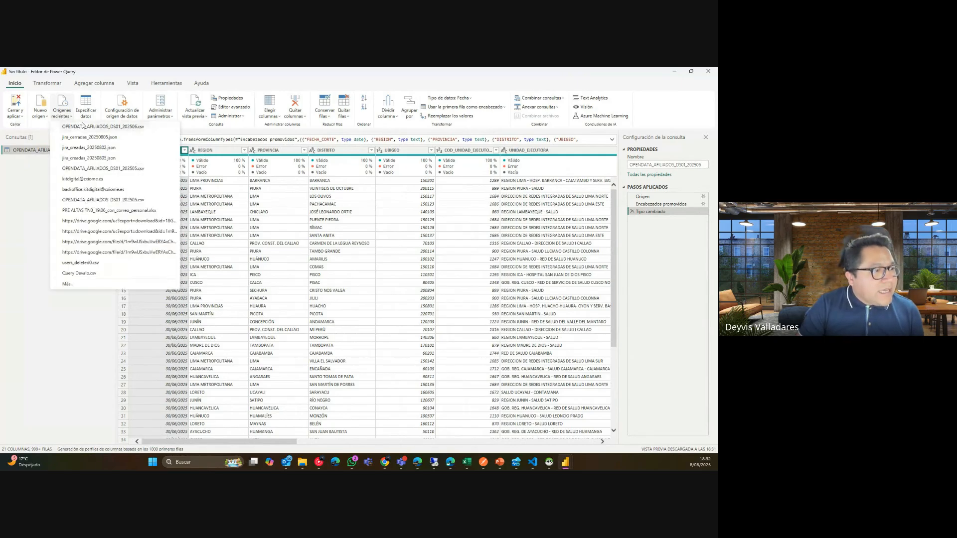
left_click(135, 80)
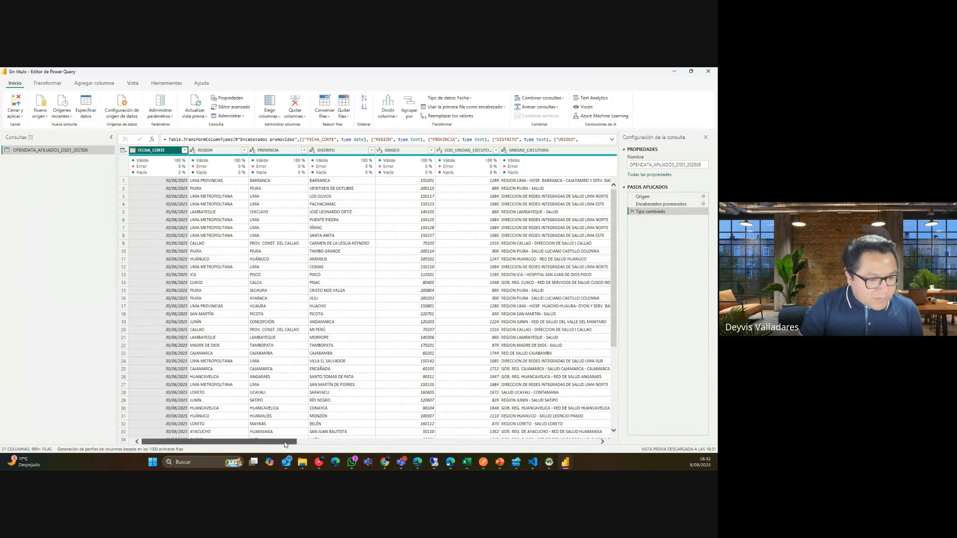
left_click_drag(287, 442, 578, 446)
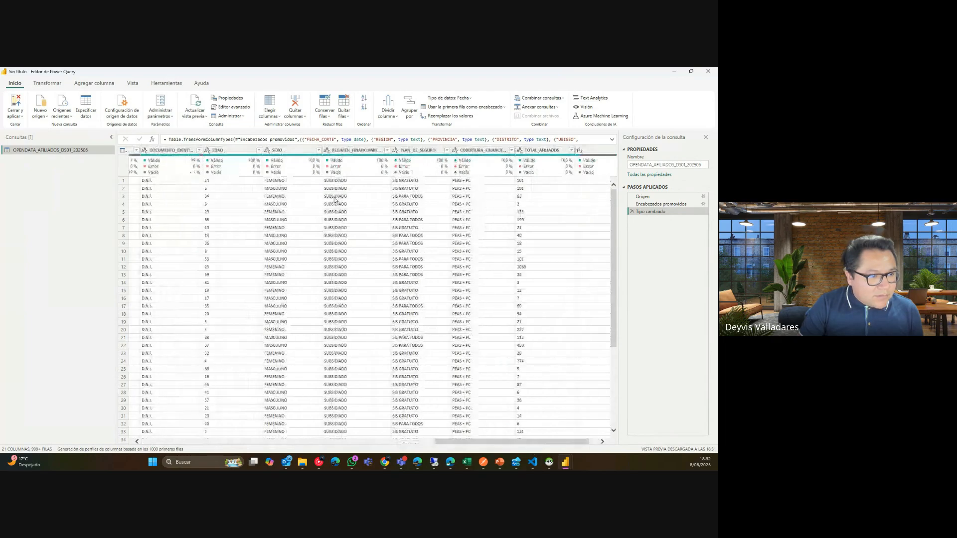
left_click(319, 150)
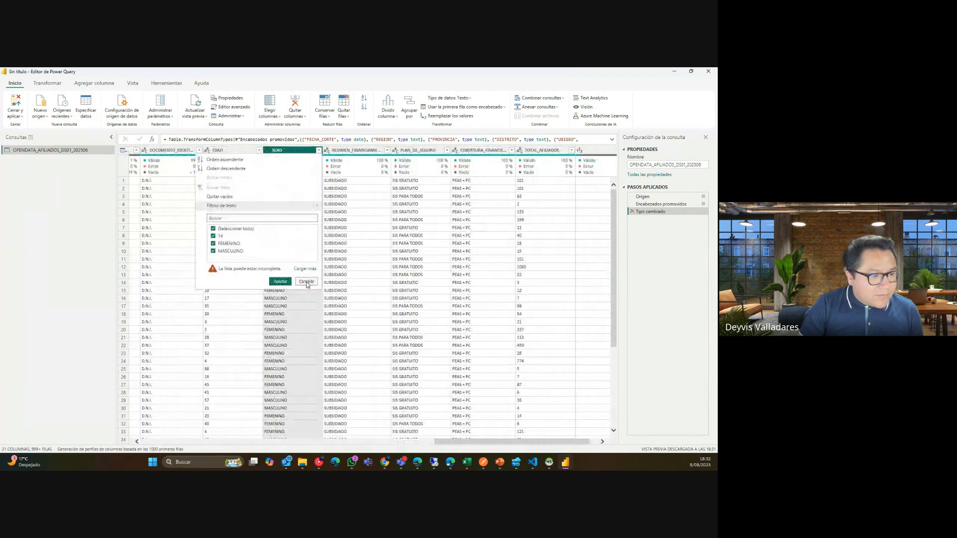
key("Escape")
left_click_drag(499, 438, 239, 426)
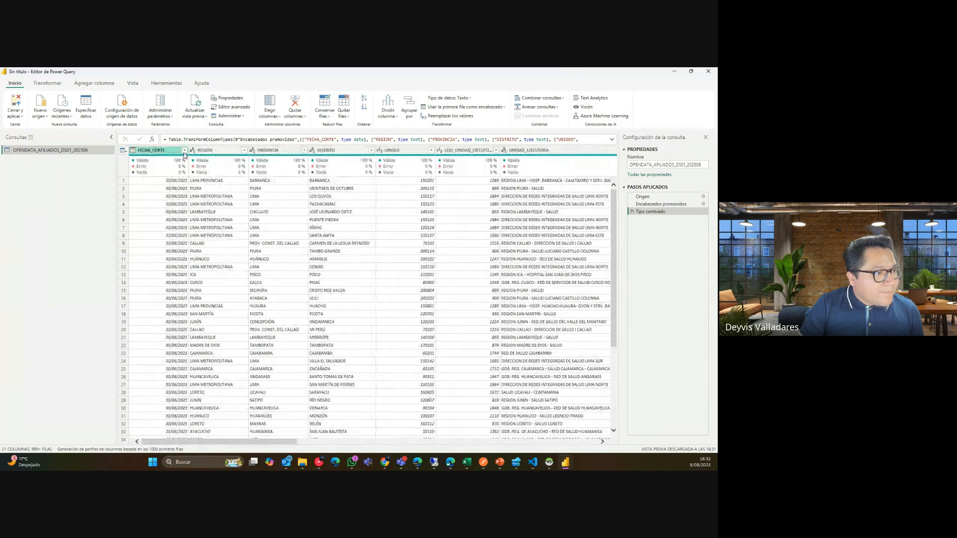
Enter a manual table with columns ID_SEXO and SEXO holding MASCULINO, FEMENINO and OTROS.
left_click(88, 115)
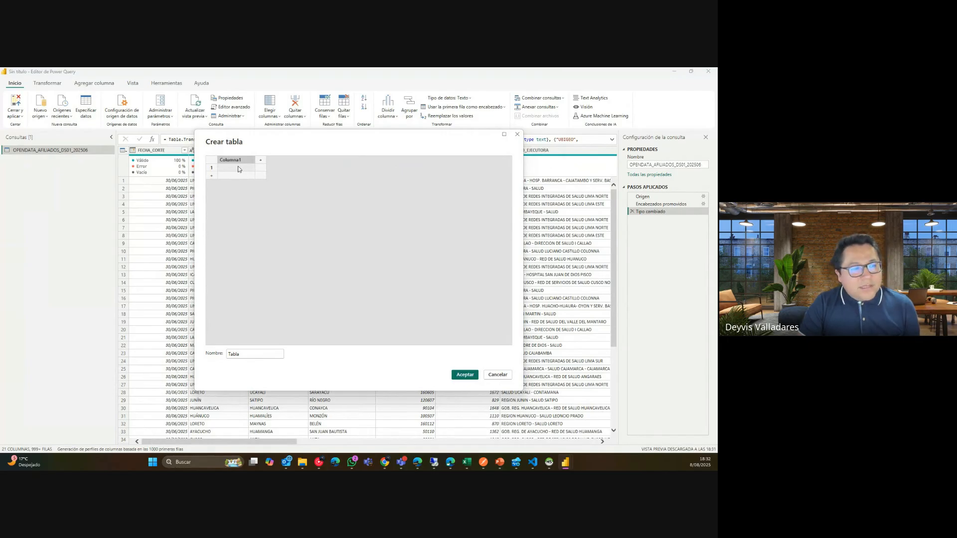
double_click(236, 162)
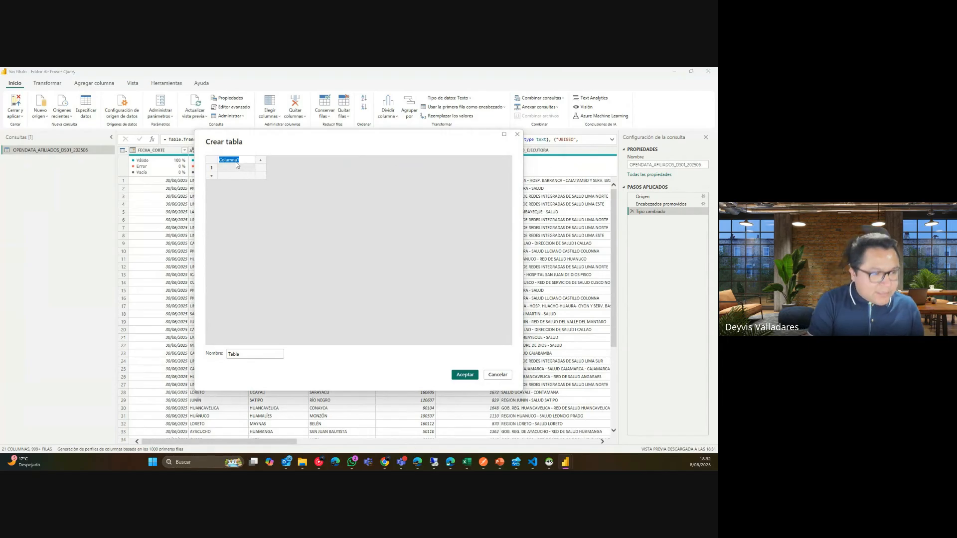
type("ID_SEXO")
key("Tab")
type("SEXO")
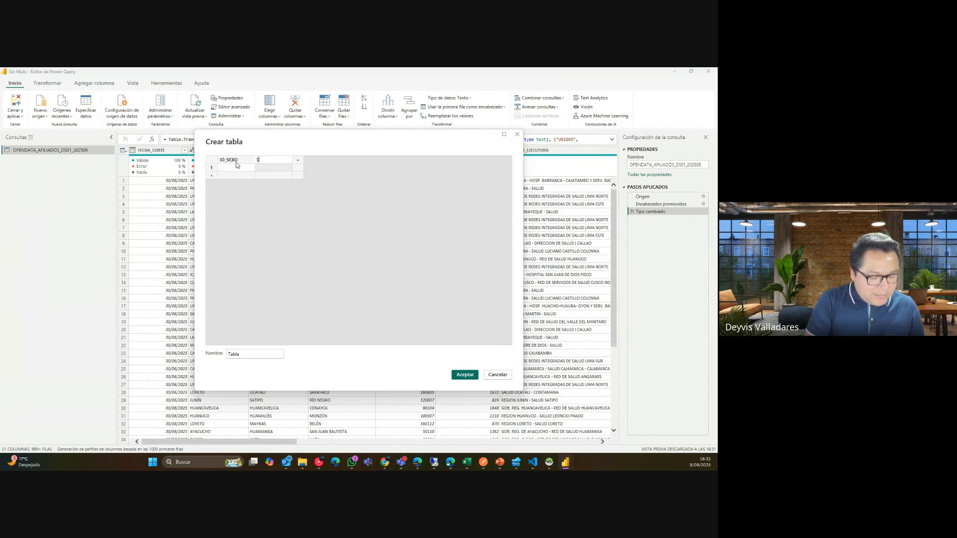
left_click(267, 168)
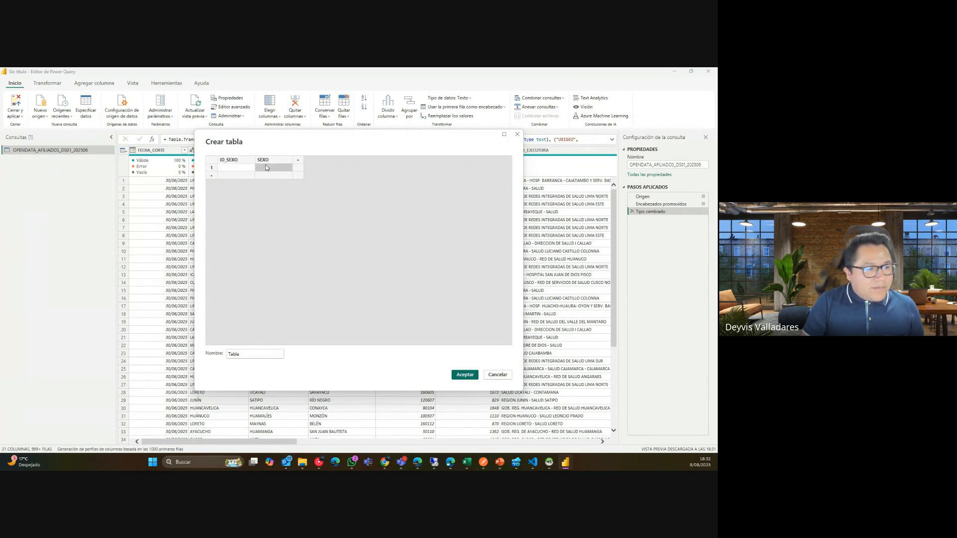
type("CULINO")
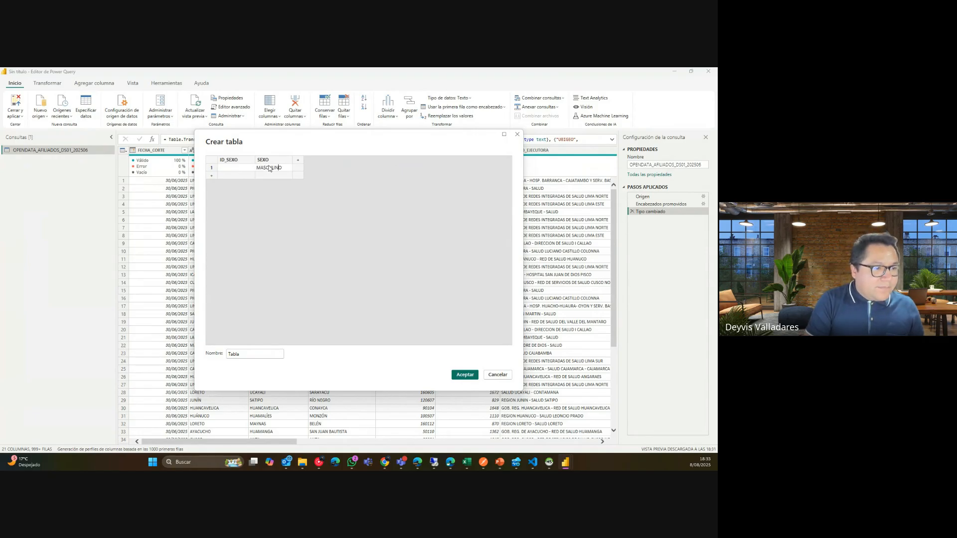
key("Tab")
type("F")
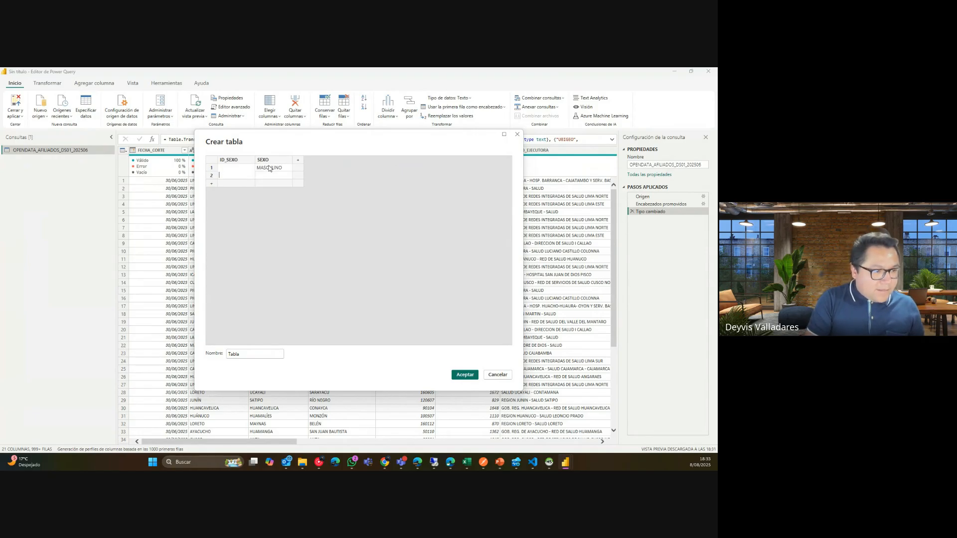
key("Tab")
type("FEMENIN")
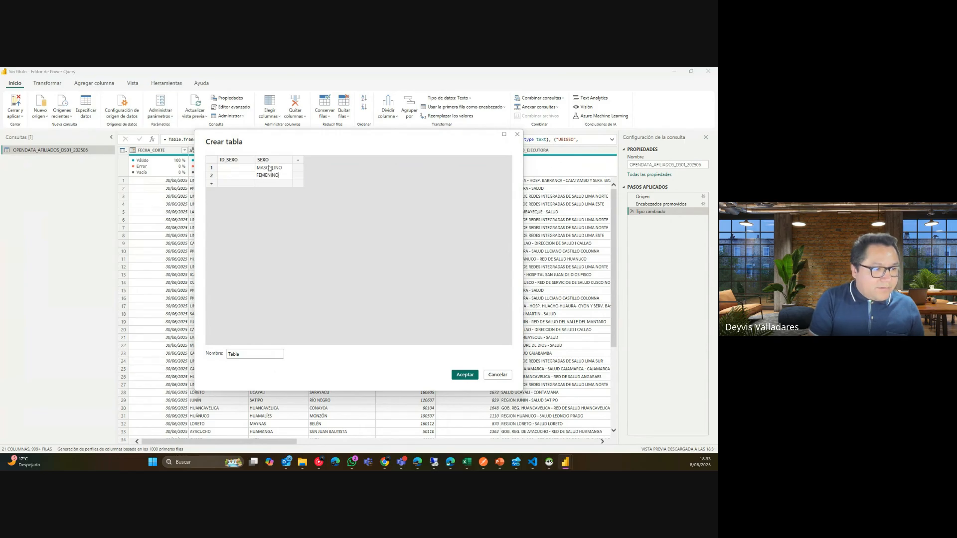
type("O")
key("Return")
type("OTROS")
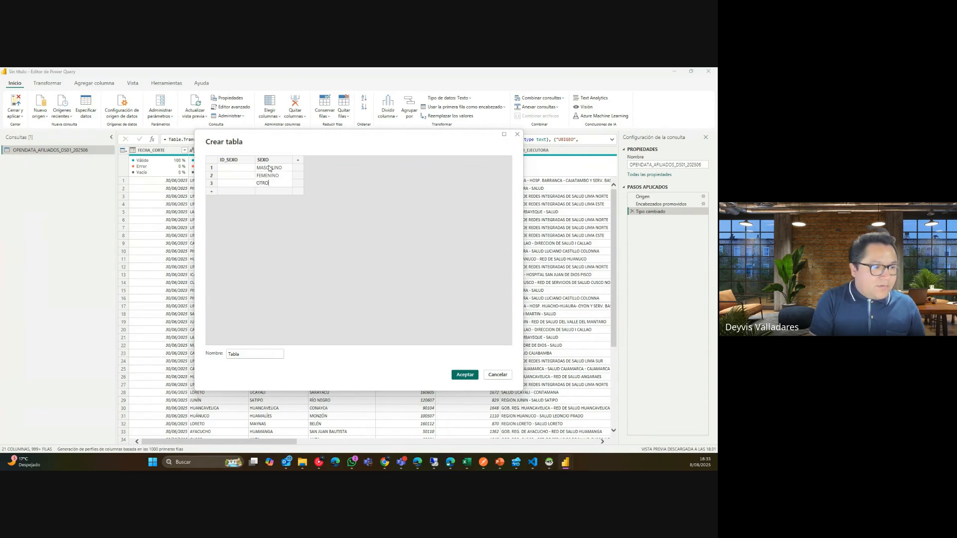
Fill in the ID_SEXO values 1–3, name the table DimSexo, and create it.
left_click(250, 169)
type("1")
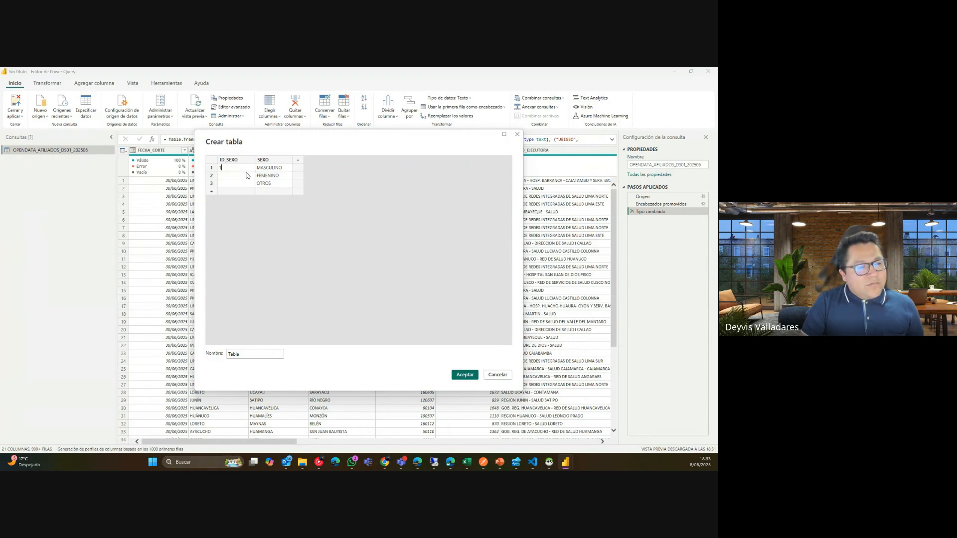
left_click(248, 177)
type("3")
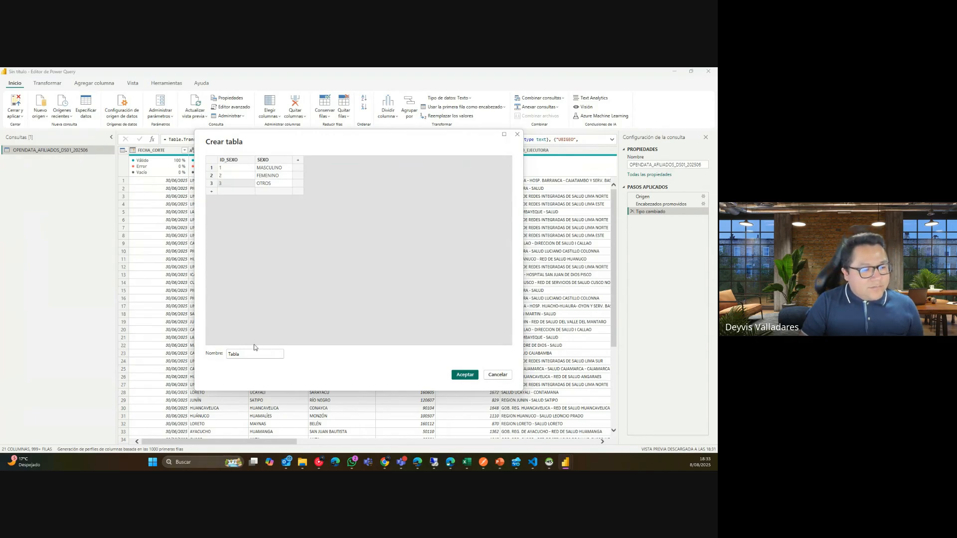
double_click(232, 353)
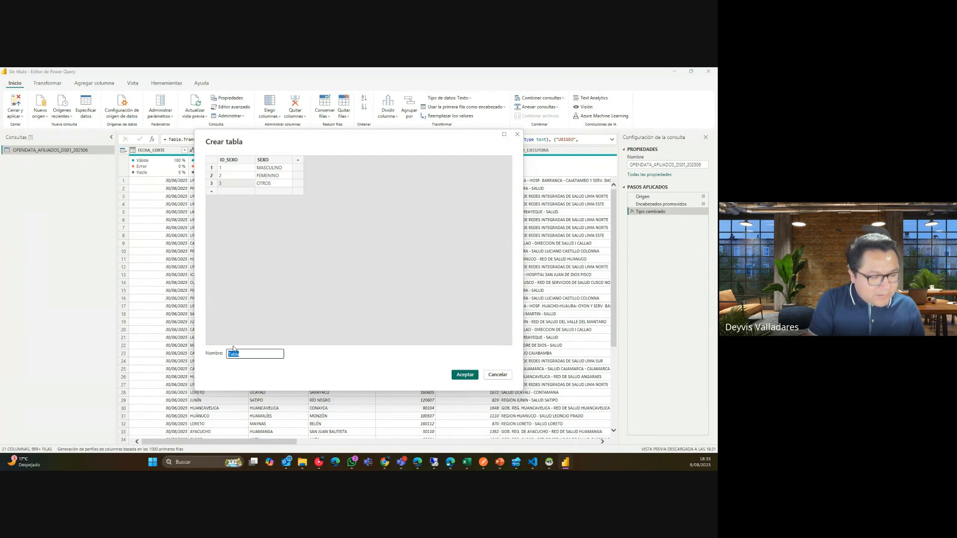
type("DimSexo")
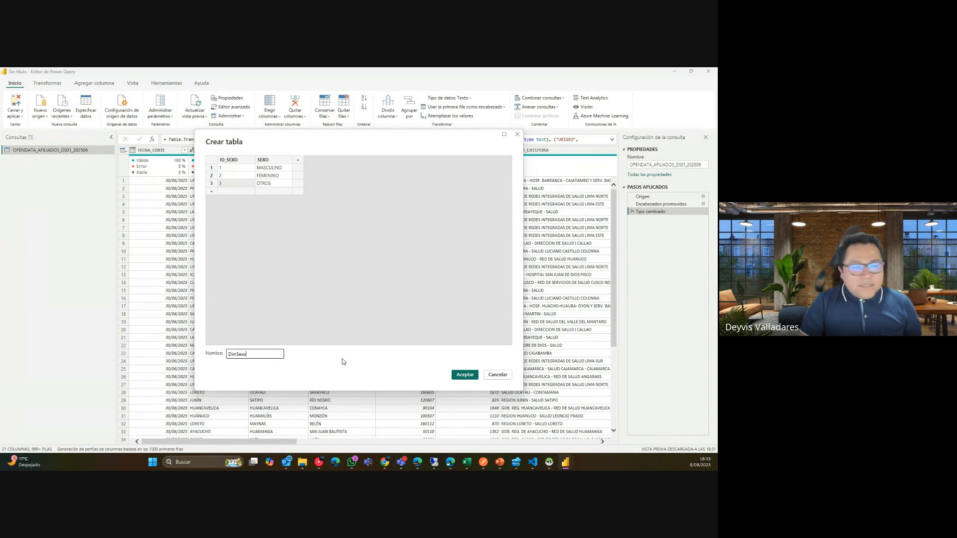
left_click(468, 377)
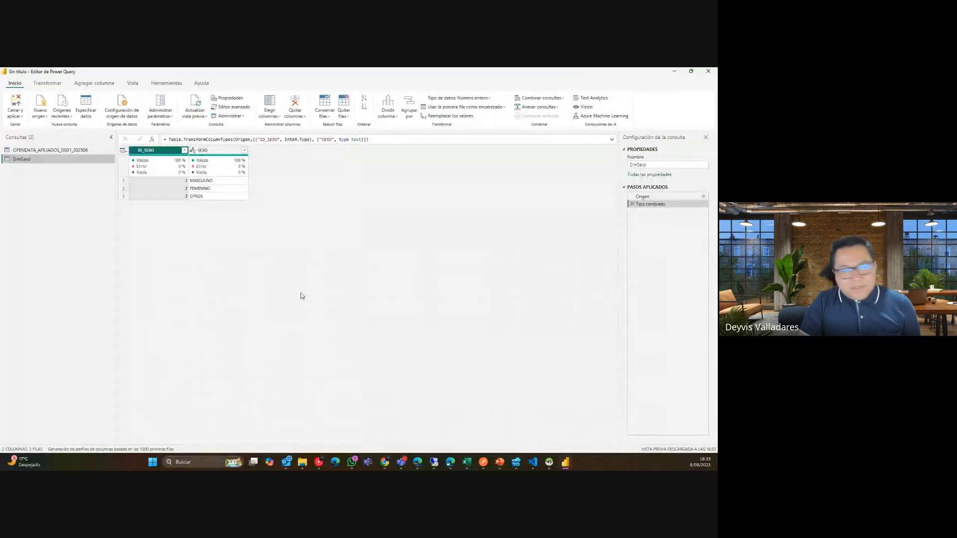
Rename the OPENDATA_AFILIADOS_DS01_202506 query to FactAfiliados, check DimSexo, then return to FactAfiliados.
left_click(59, 150)
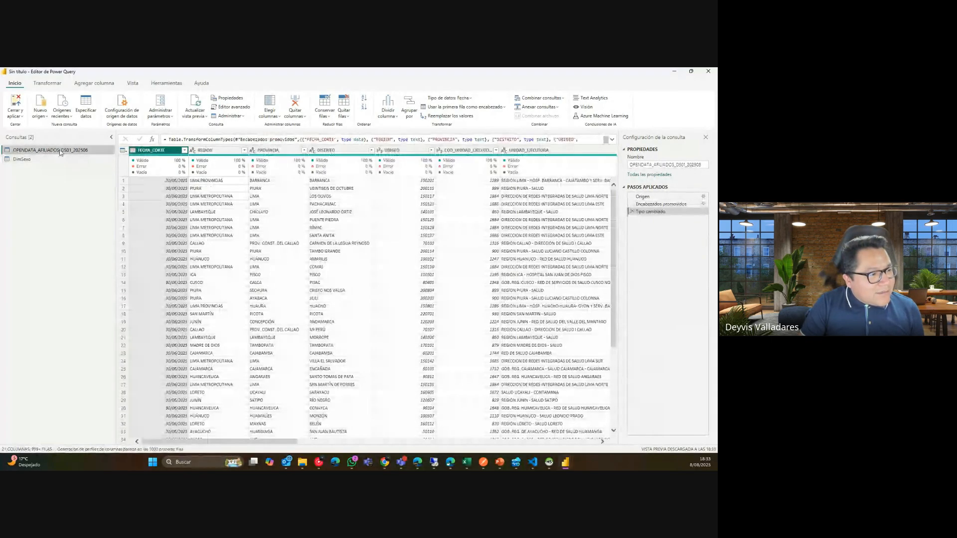
double_click(60, 151)
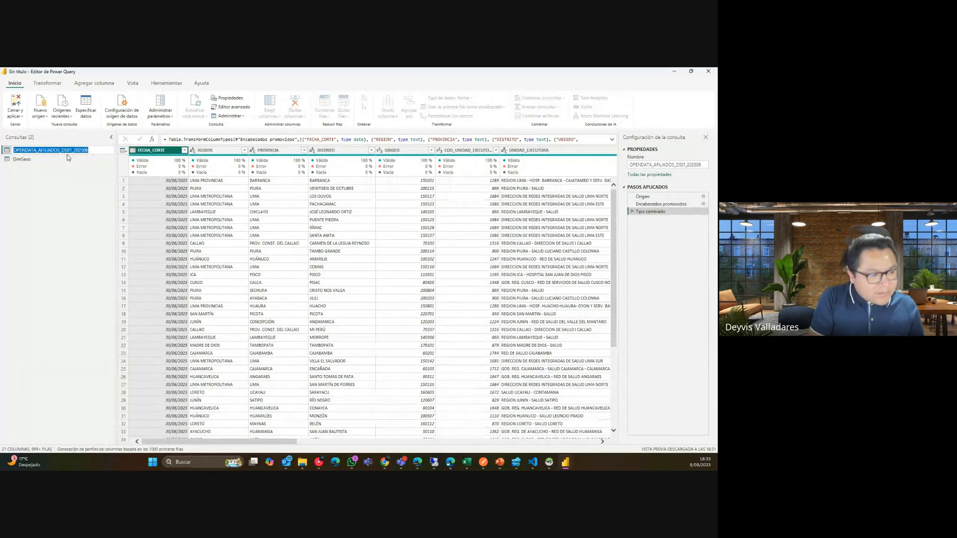
type("Fact")
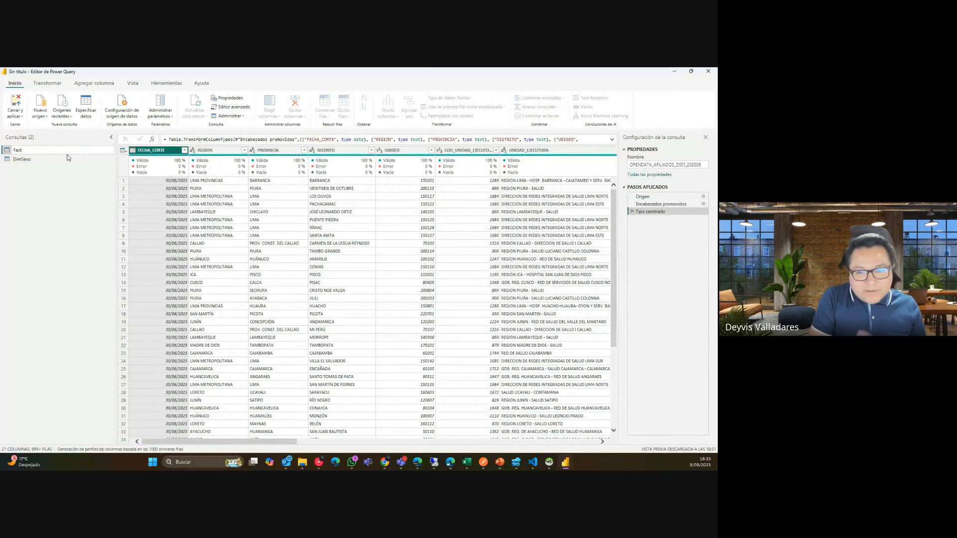
type("Afiliados")
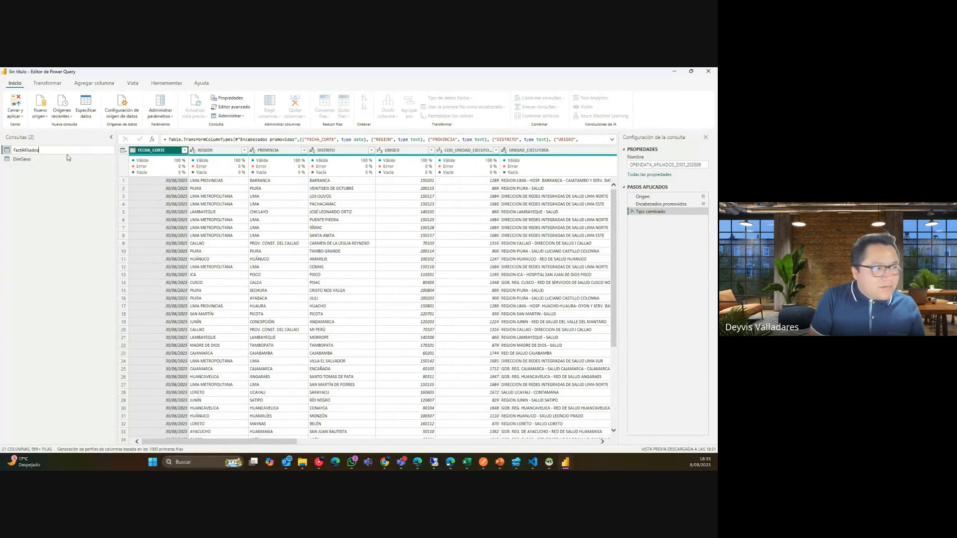
key("Return")
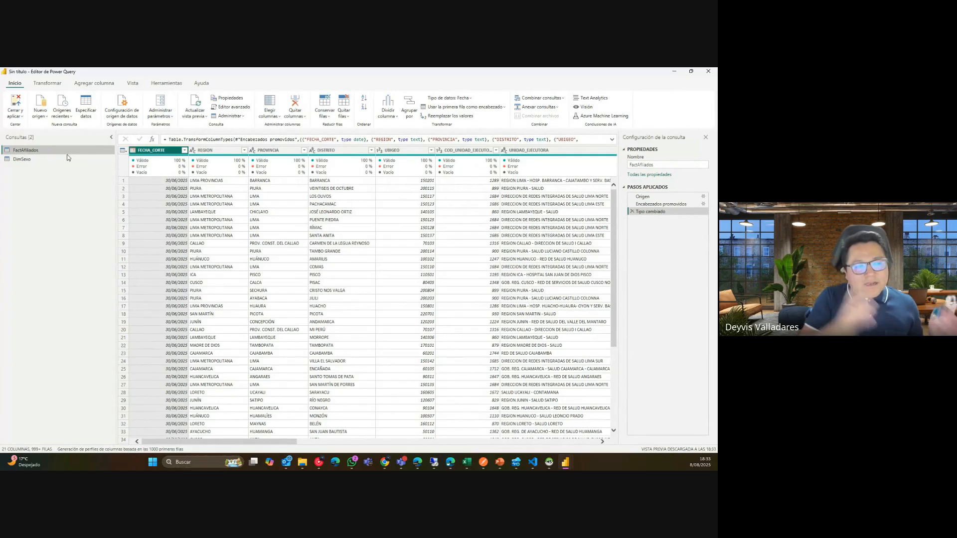
left_click(67, 159)
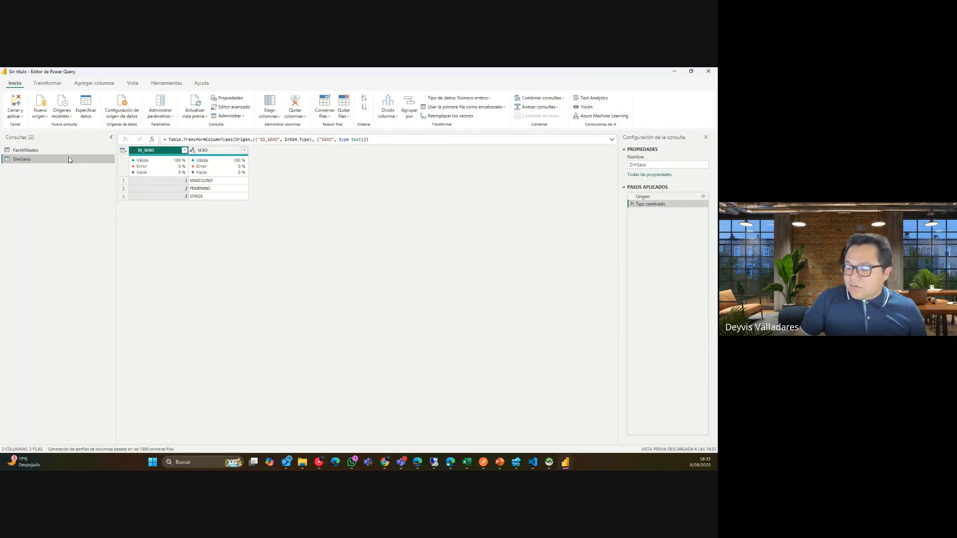
left_click(26, 150)
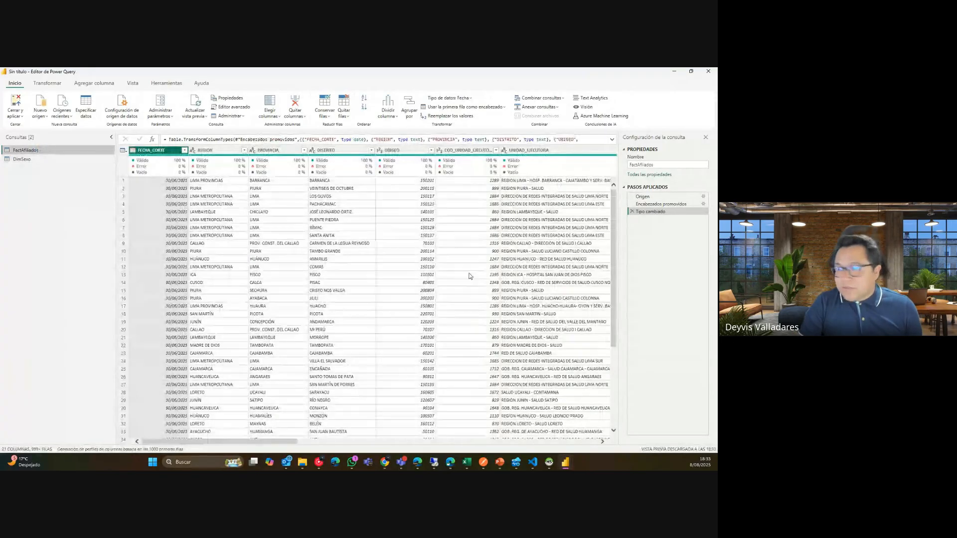
mouse_move(285, 443)
left_mouse_down()
mouse_move(609, 452)
mouse_move(283, 450)
left_mouse_up()
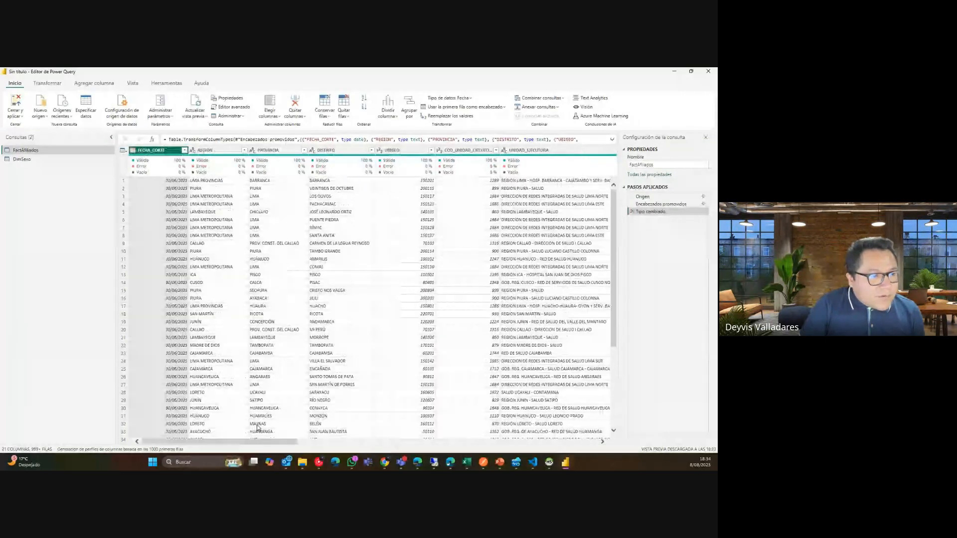
left_click(245, 151)
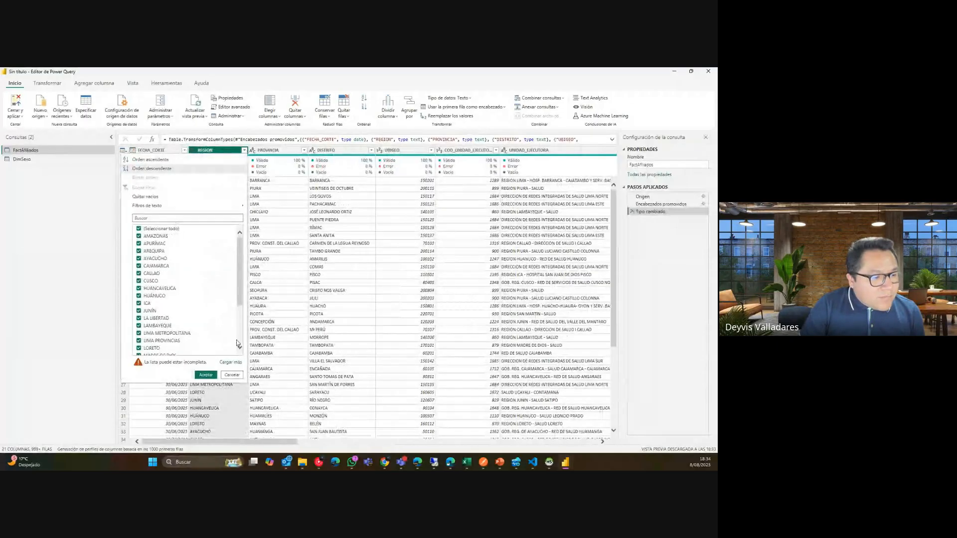
left_click(236, 361)
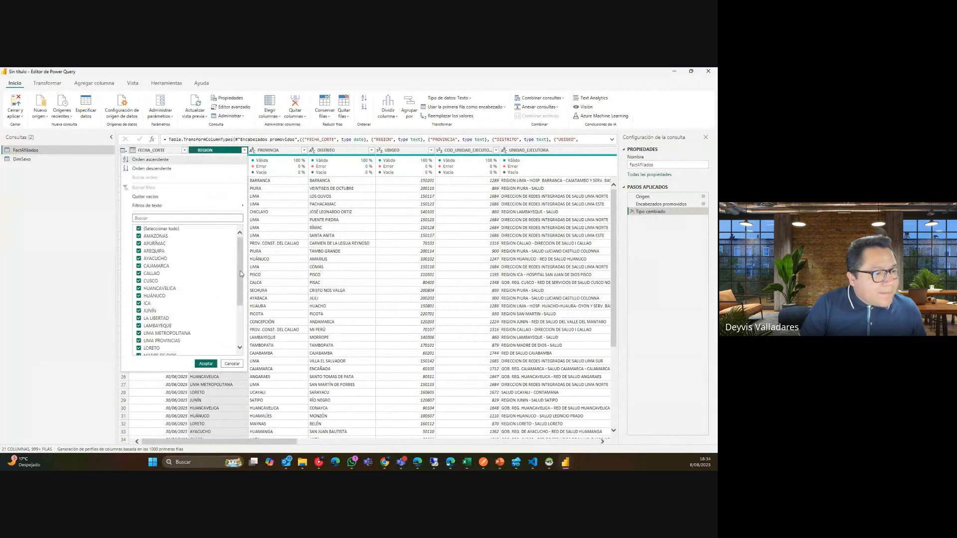
mouse_move(240, 270)
left_mouse_down()
mouse_move(242, 304)
mouse_move(247, 267)
left_mouse_up()
left_click(308, 204)
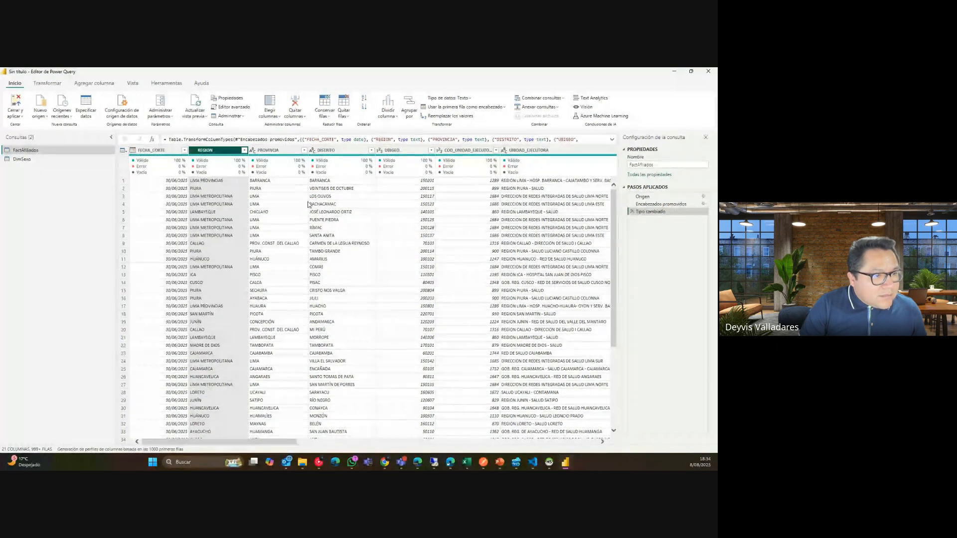
left_click_drag(287, 442, 546, 434)
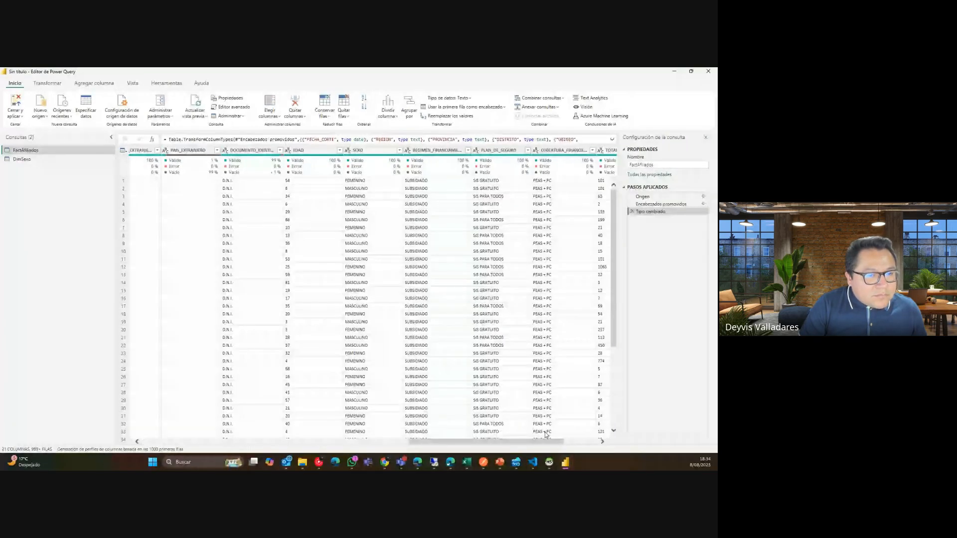
left_click(400, 150)
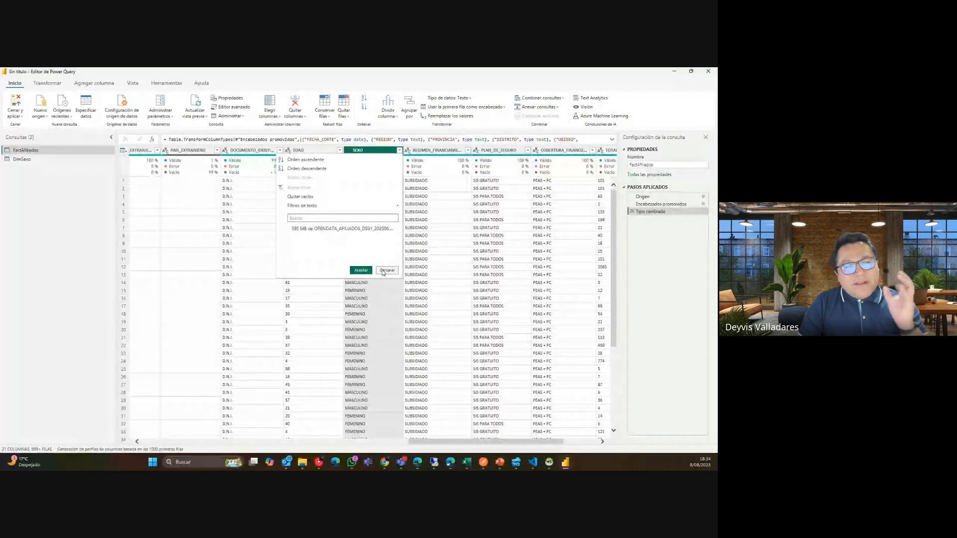
left_click_drag(395, 245, 390, 345)
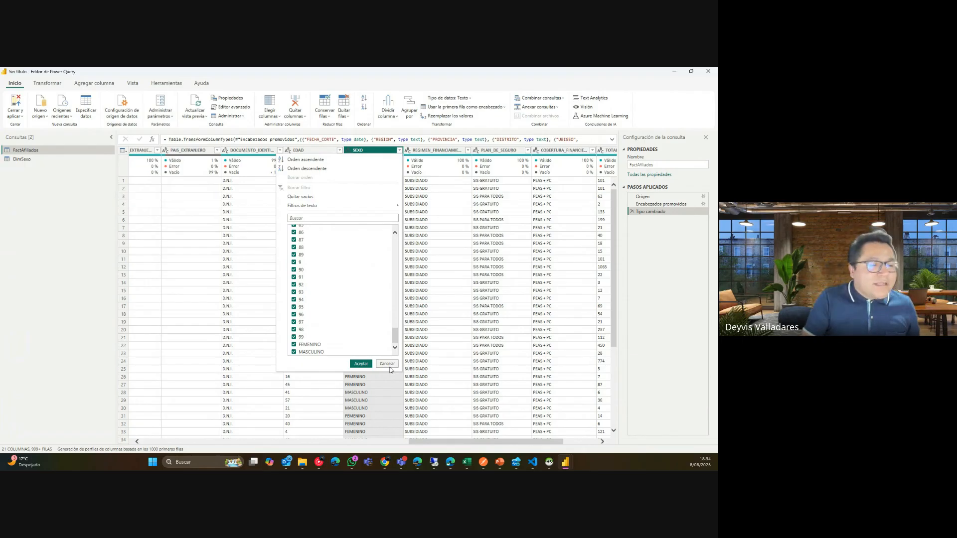
left_click(387, 364)
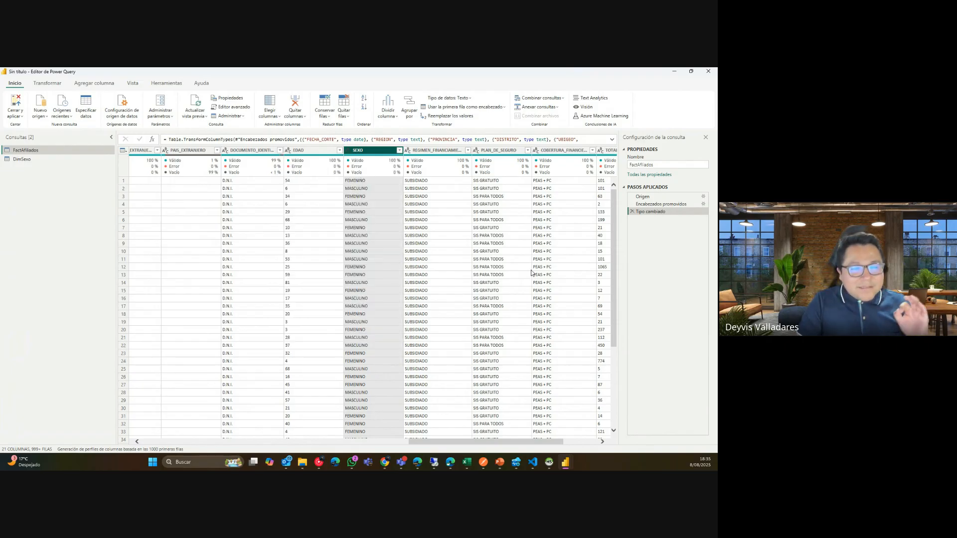
Filter the EDAD column to exclude the D.N.I. value.
left_click(340, 150)
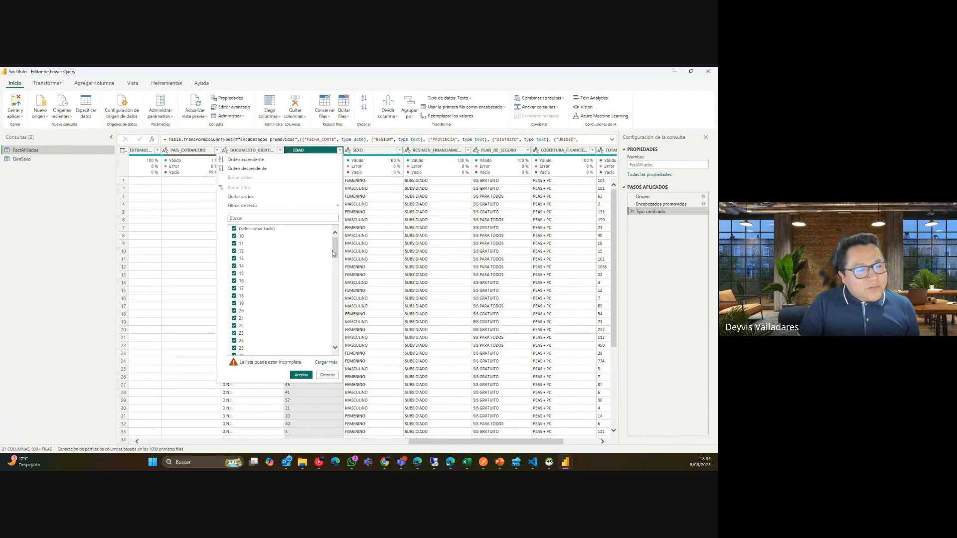
left_click_drag(335, 248, 333, 335)
left_click(264, 228)
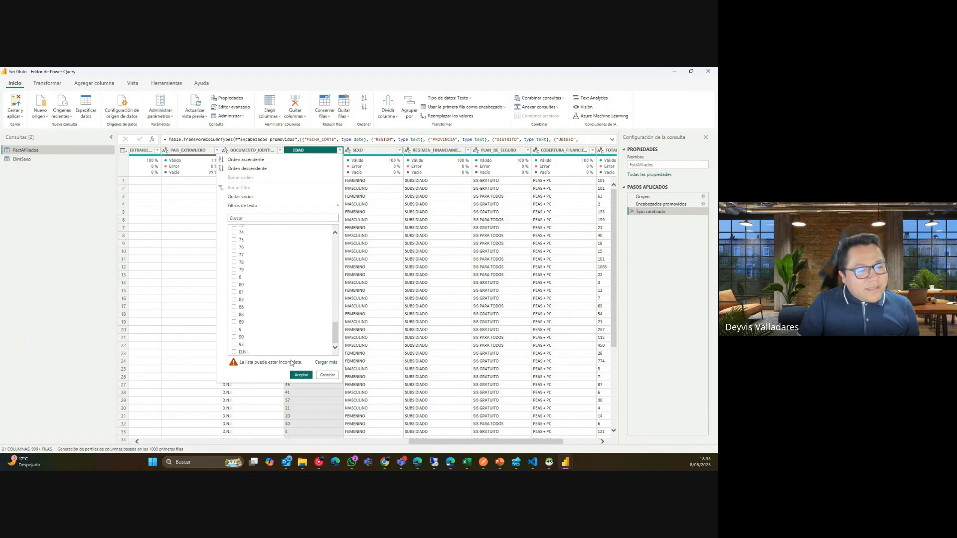
left_click(243, 352)
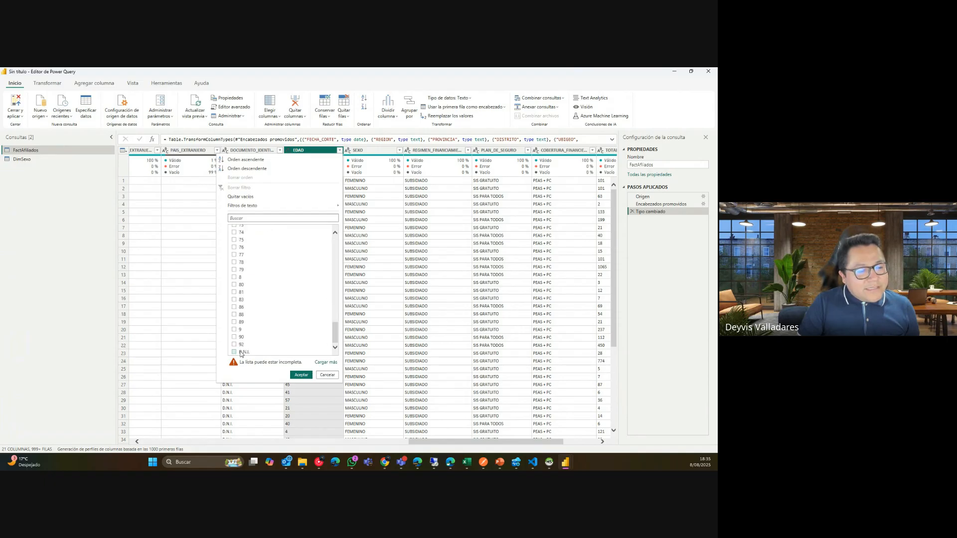
left_click(327, 374)
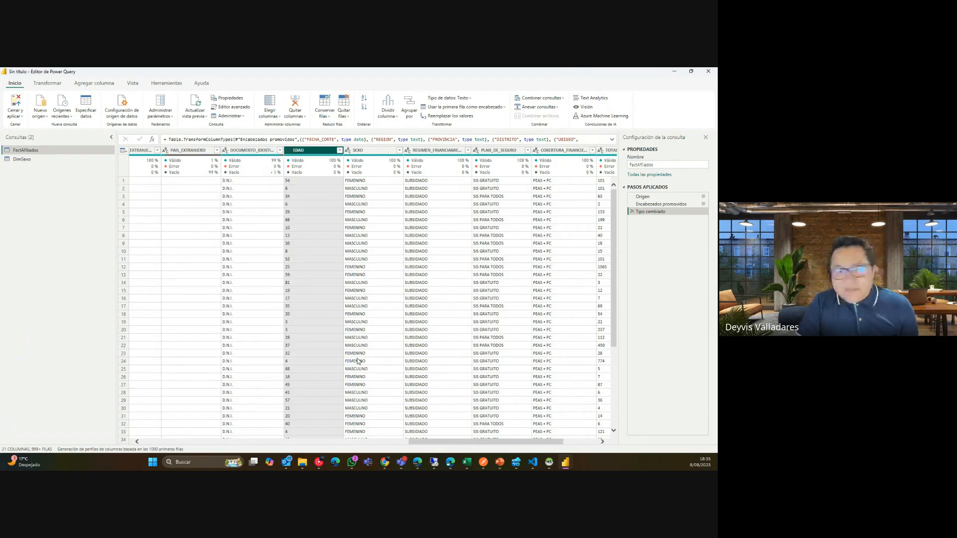
left_click(339, 150)
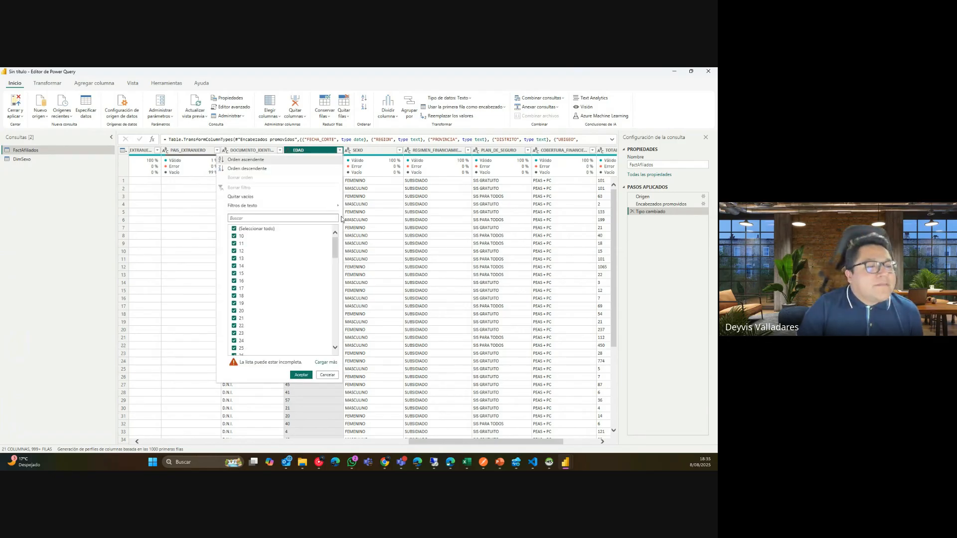
left_click_drag(340, 246, 299, 358)
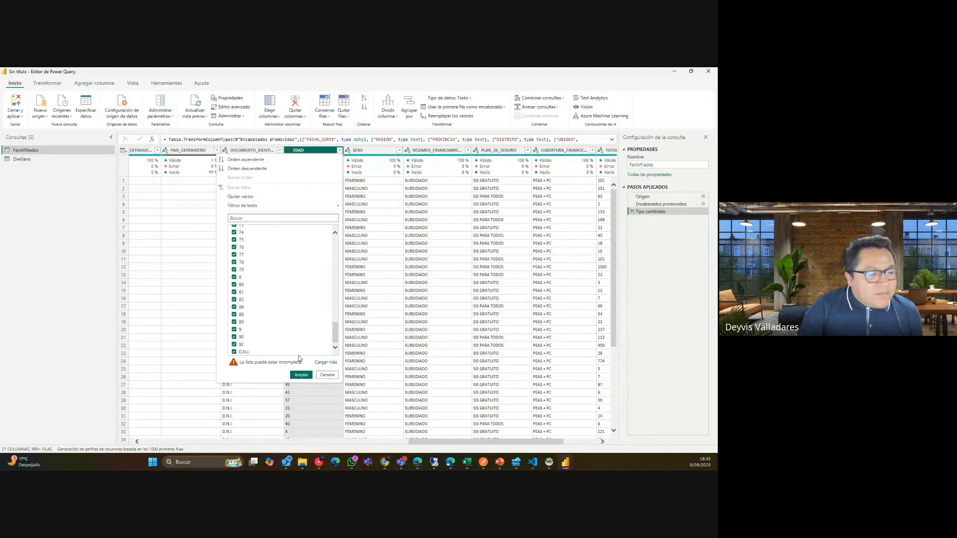
left_click(299, 356)
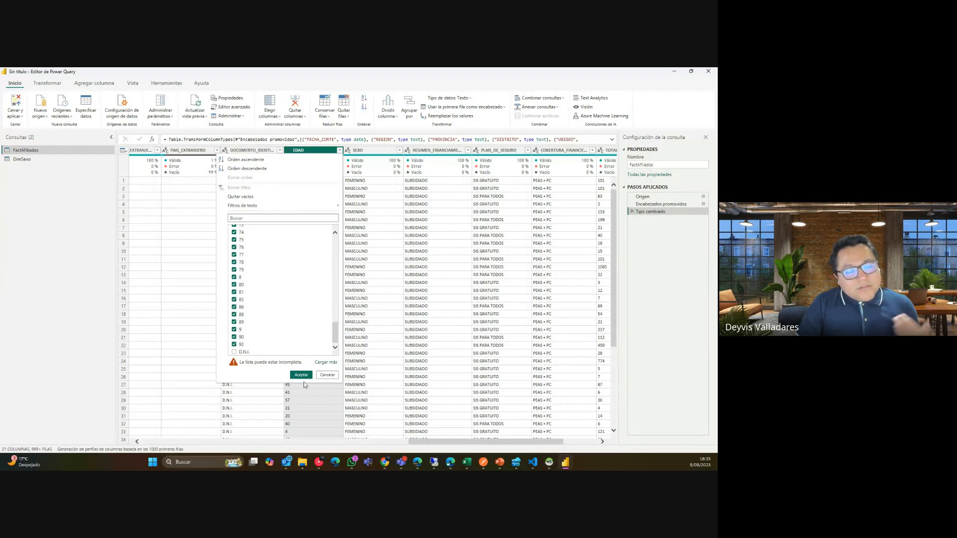
left_click(303, 375)
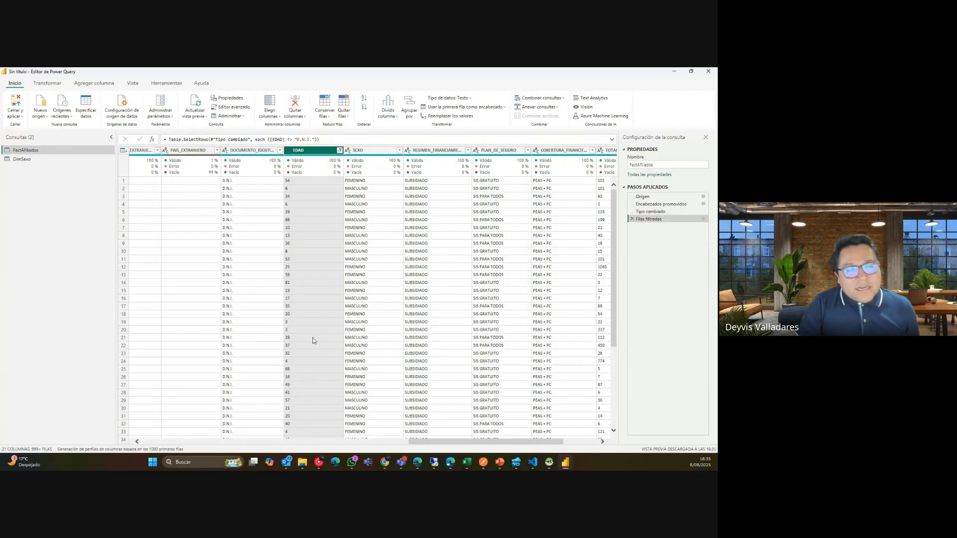
left_click(399, 151)
Load all SEXO values and keep only FEMENINO and MASCULINO.
left_click(384, 269)
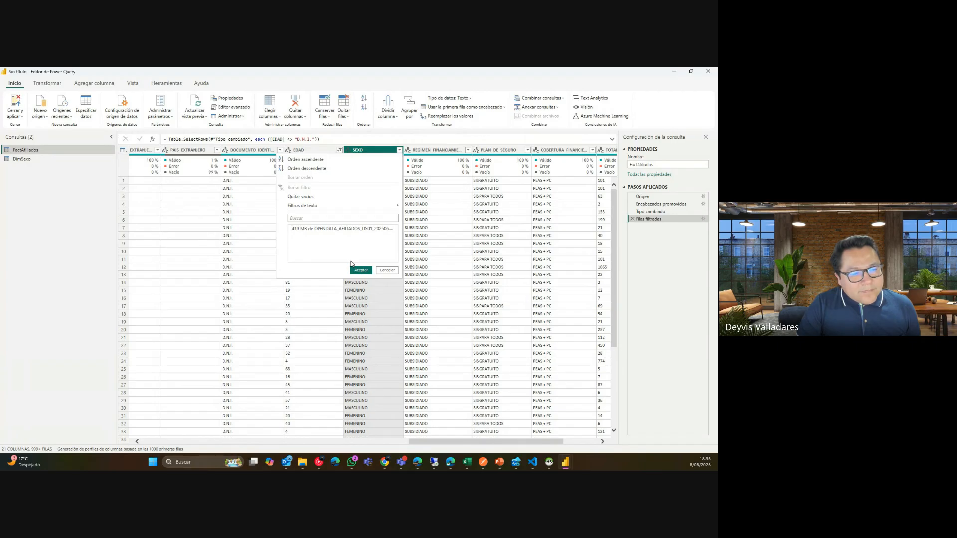
left_click_drag(392, 246, 394, 344)
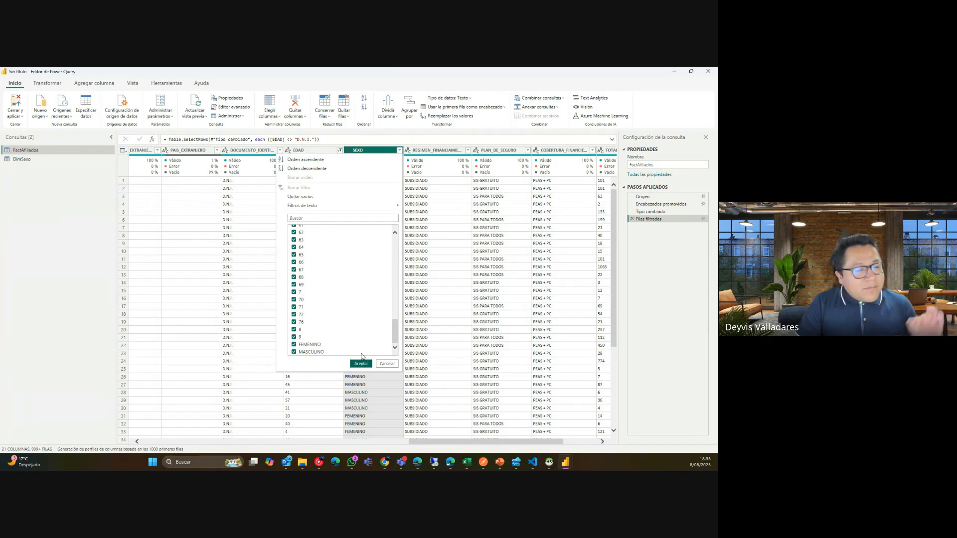
left_click_drag(396, 334, 387, 352)
left_click(324, 229)
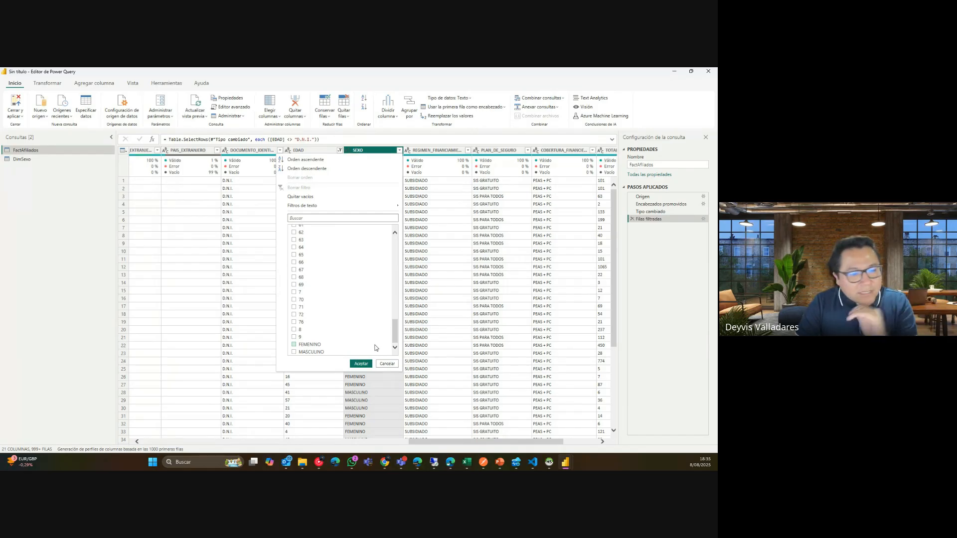
left_click(318, 345)
left_click(316, 353)
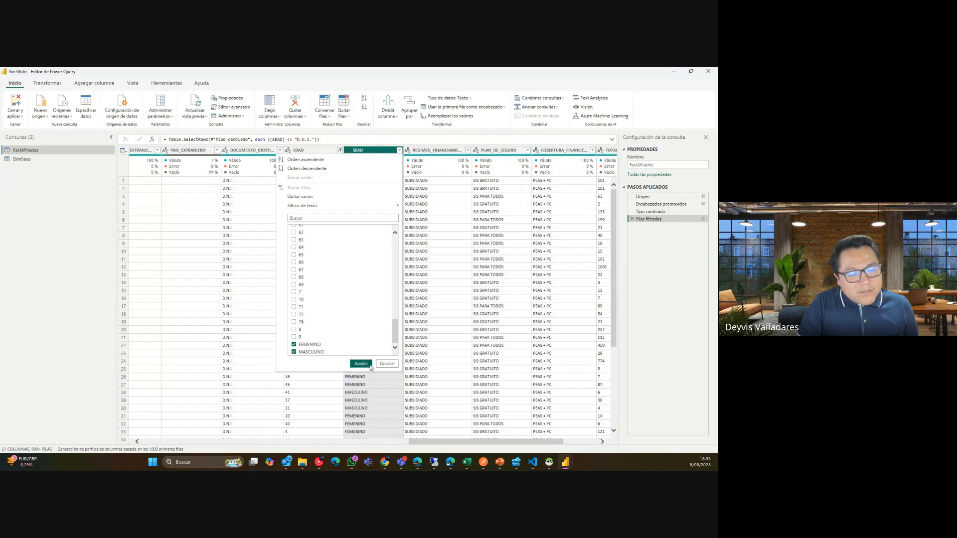
left_click(361, 364)
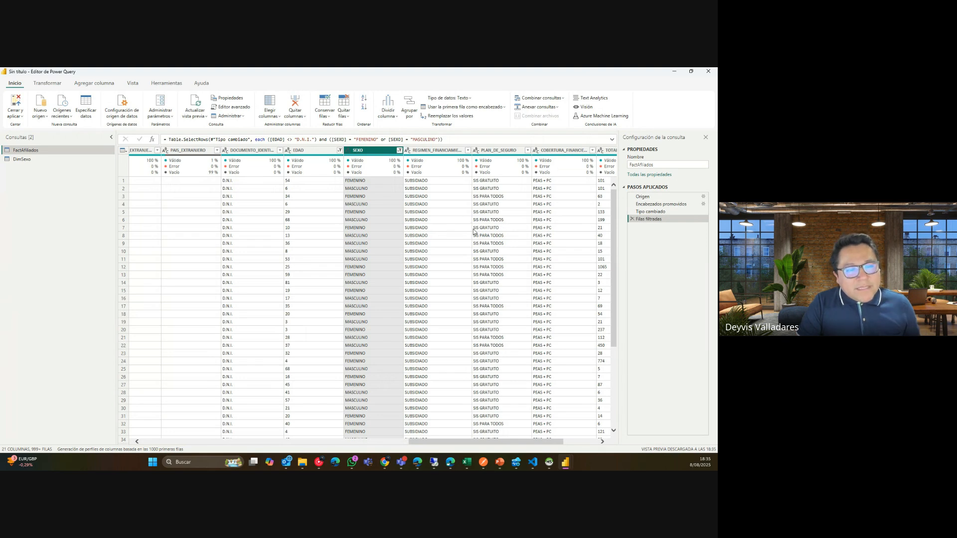
Remove the unnamed all-null column after TOTAL_AFILIADOS.
left_click_drag(523, 441, 600, 450)
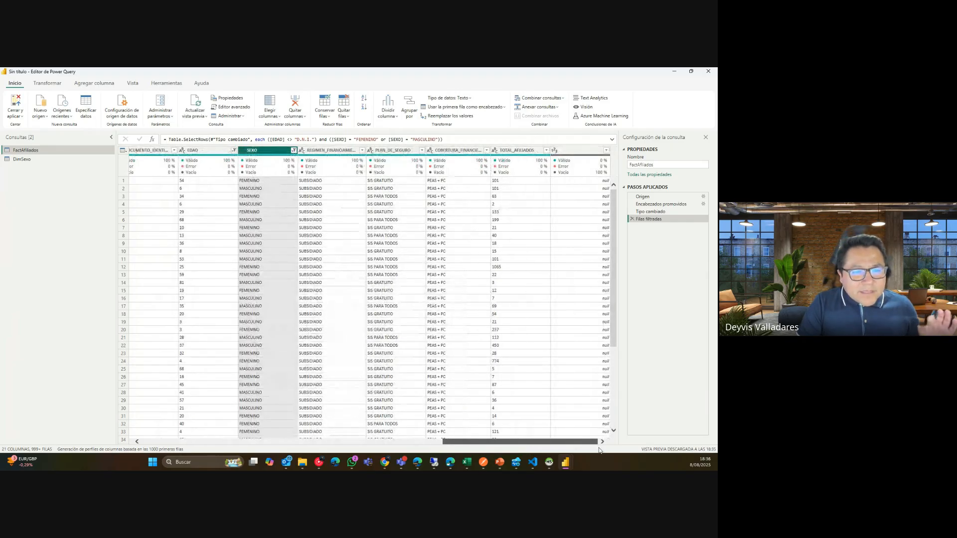
left_click(529, 152)
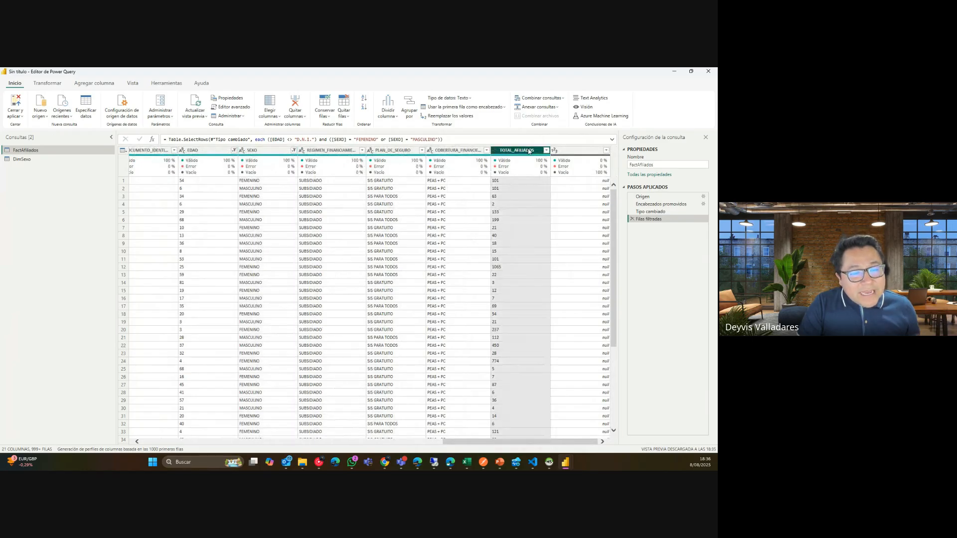
left_click(576, 152)
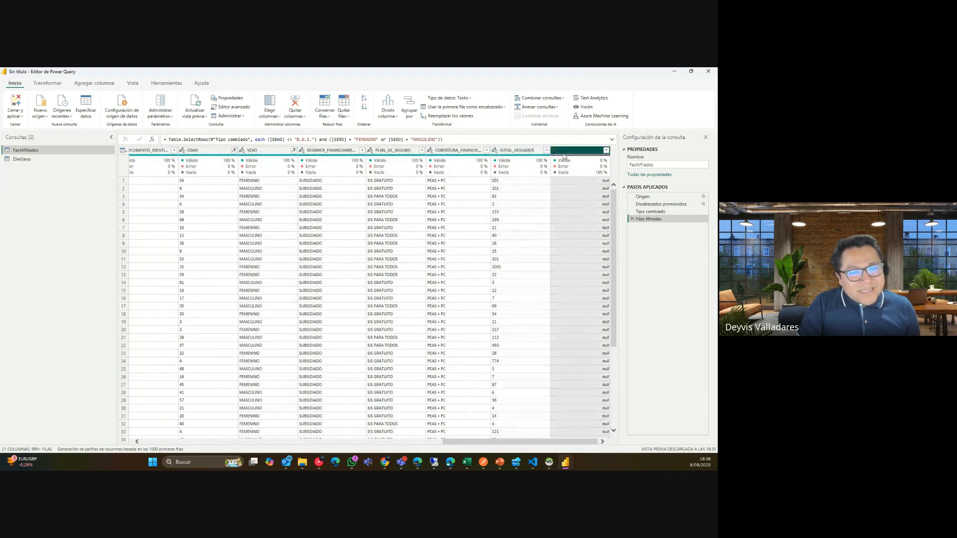
left_click(605, 151)
left_click(596, 286)
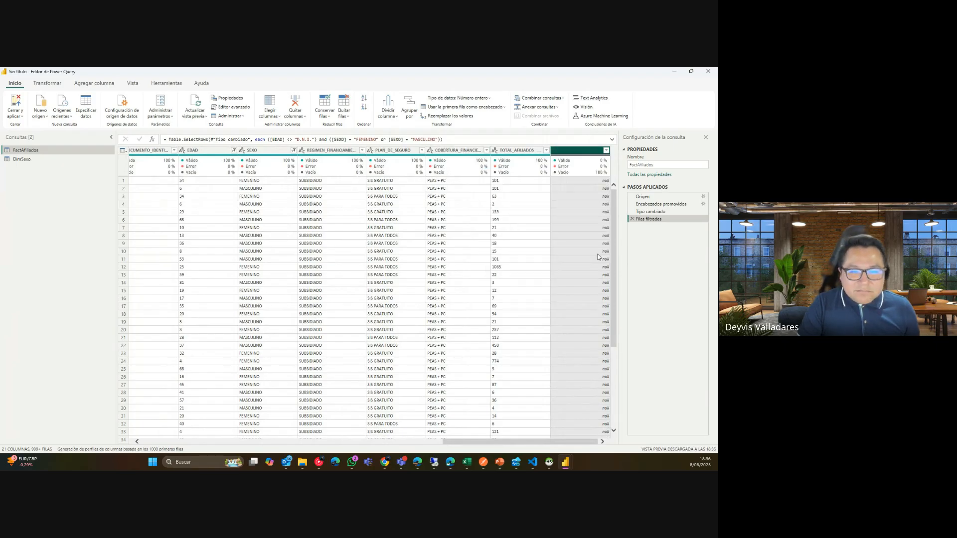
right_click(563, 151)
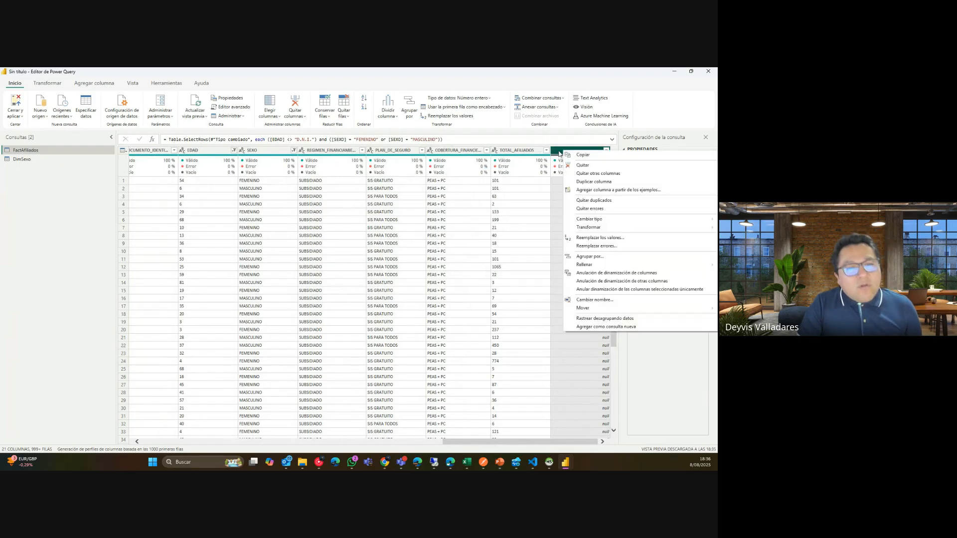
left_click(559, 154)
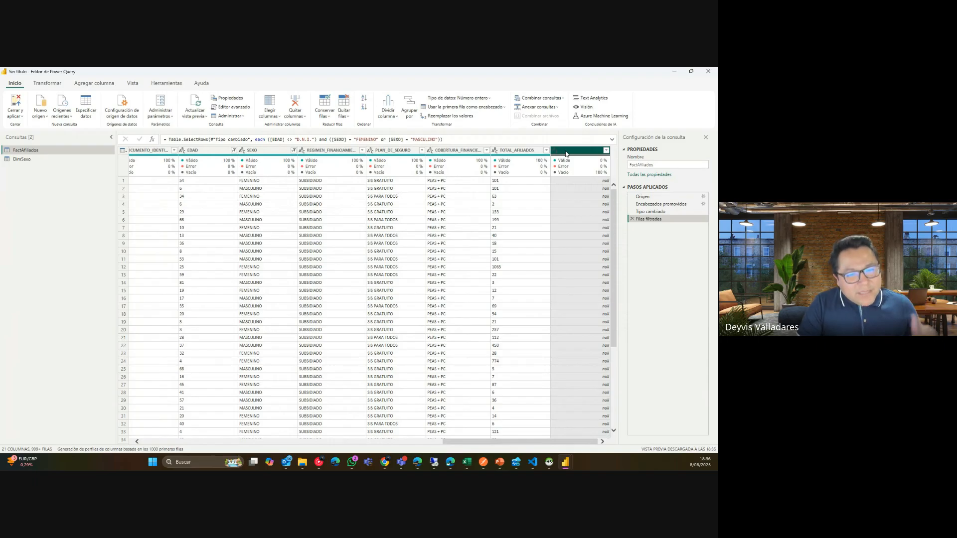
right_click(566, 153)
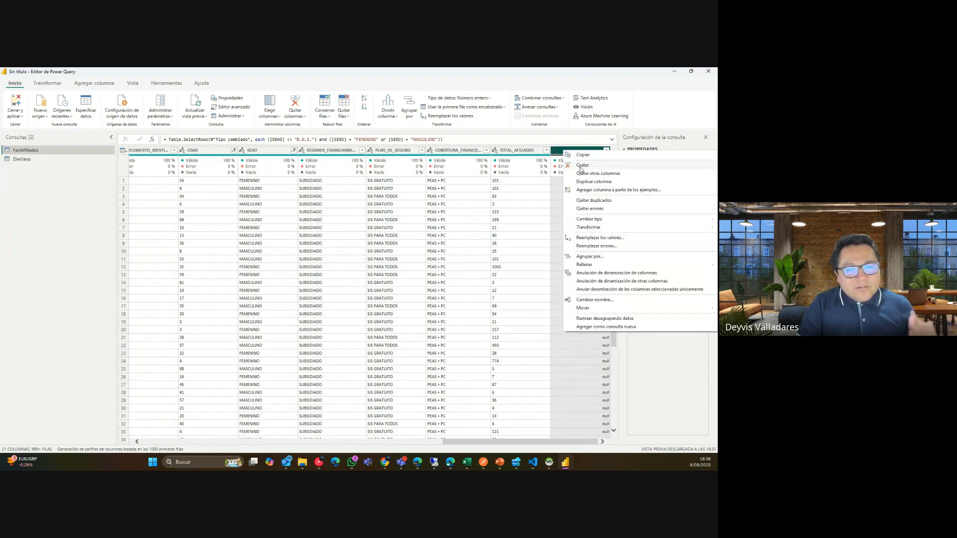
left_click(580, 165)
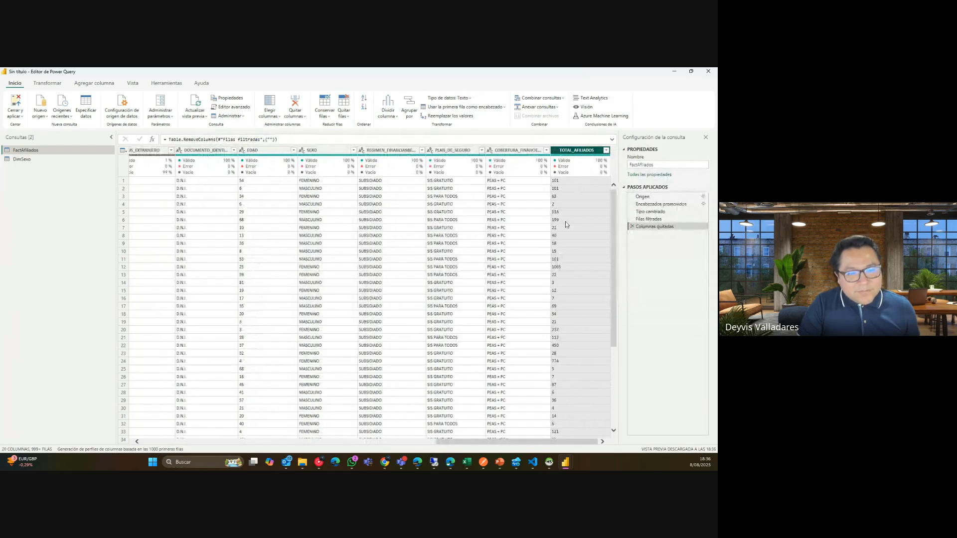
Check the TOTAL_AFILIADOS filter values, then open the Windows magnifier (Lupa) over the data grid.
left_click(606, 150)
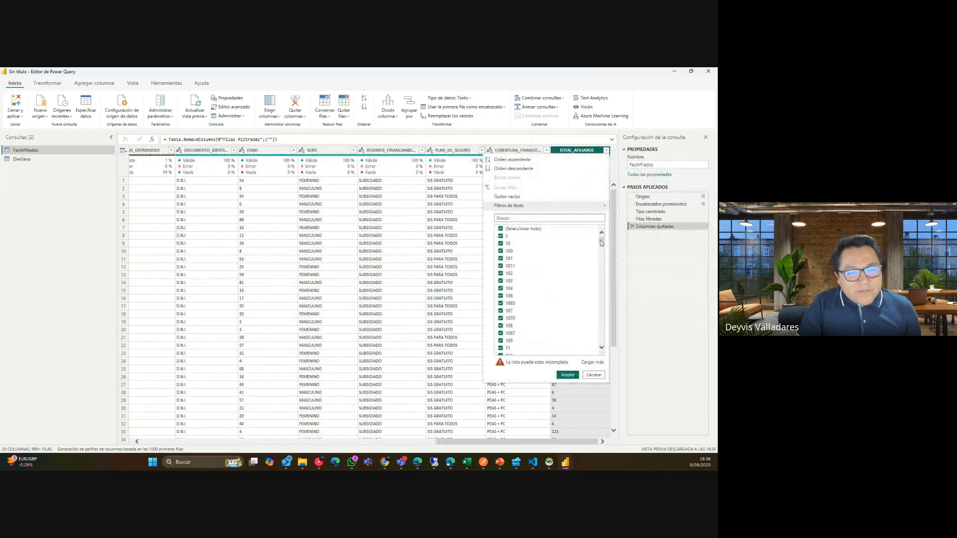
left_click_drag(602, 244, 597, 351)
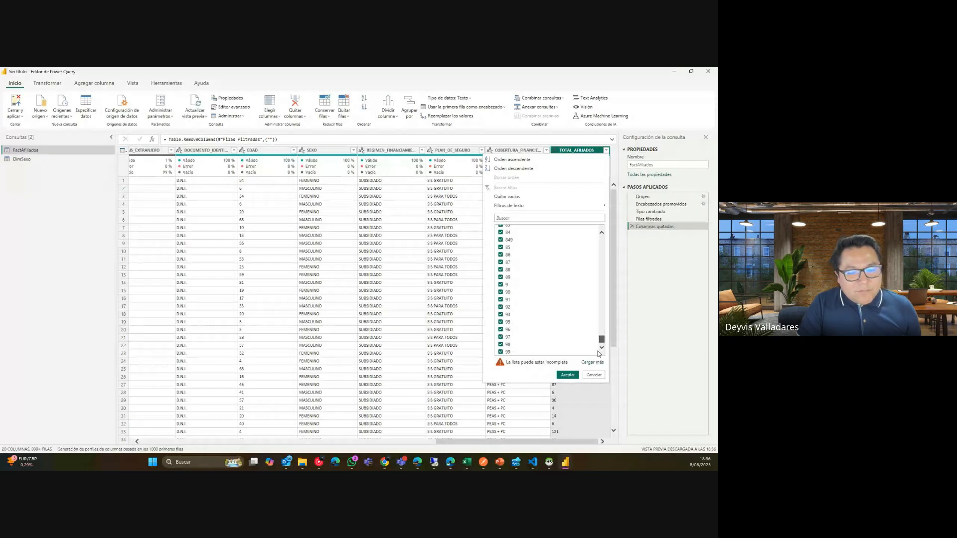
left_click_drag(599, 354, 595, 381)
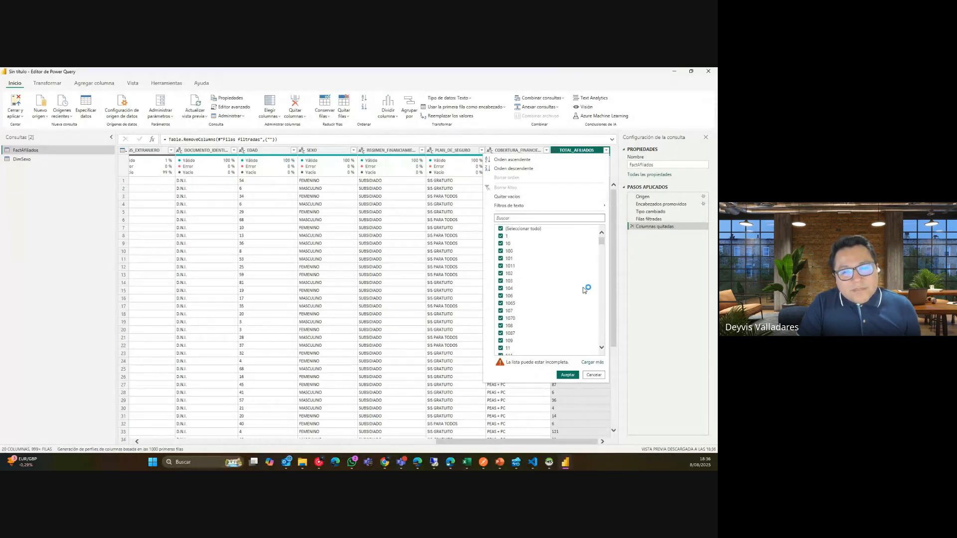
left_click(594, 375)
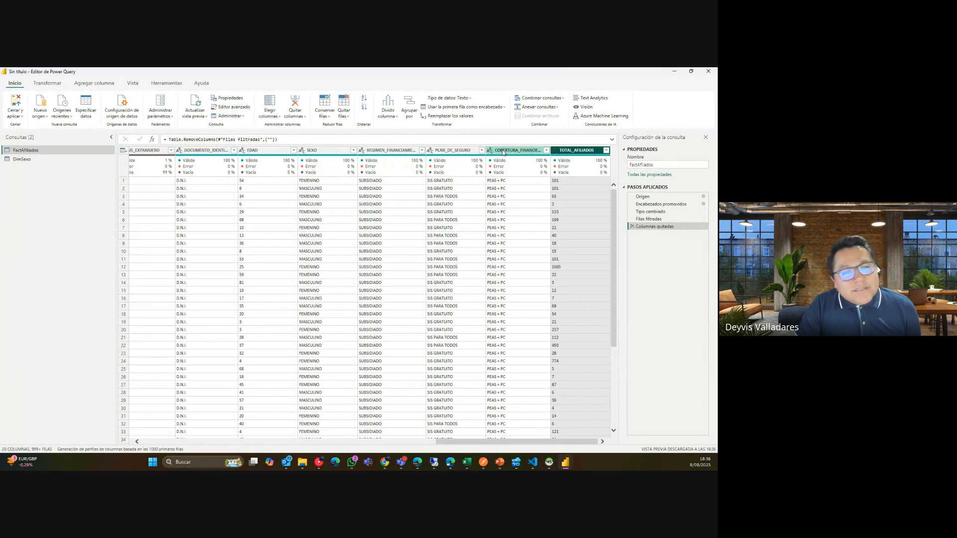
key("super")
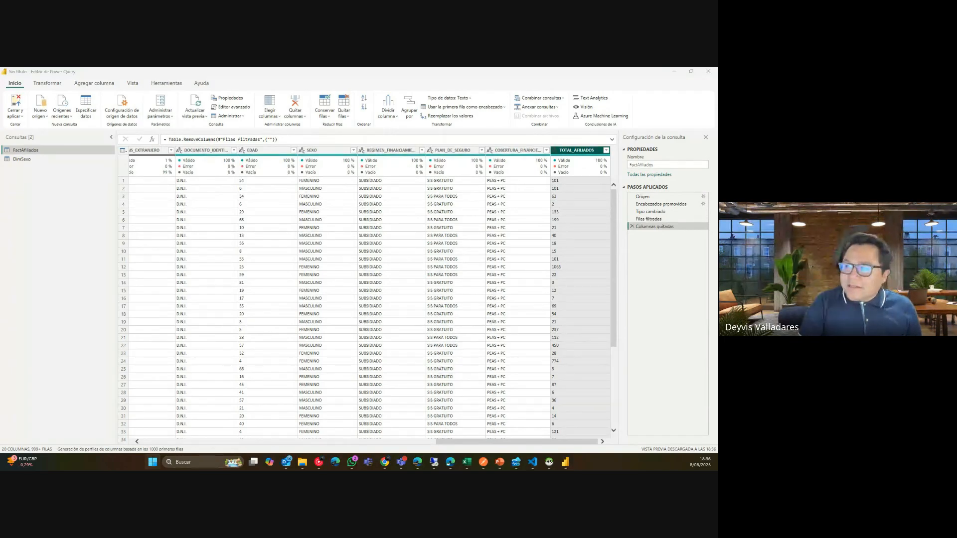
key("super+plus")
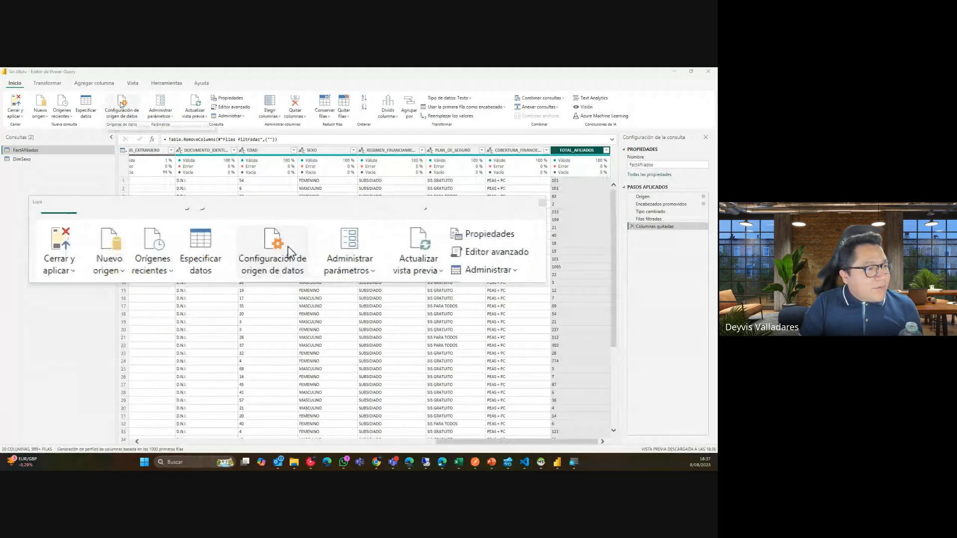
View the Tipo de datos list under Lupa, move the magnifier window down, then close it.
left_click(71, 86)
left_click(52, 83)
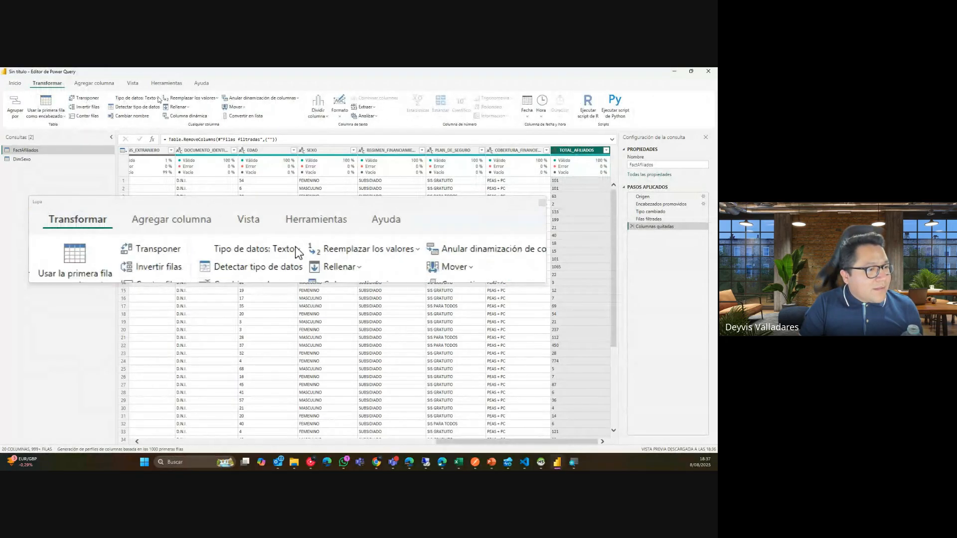
left_click(145, 98)
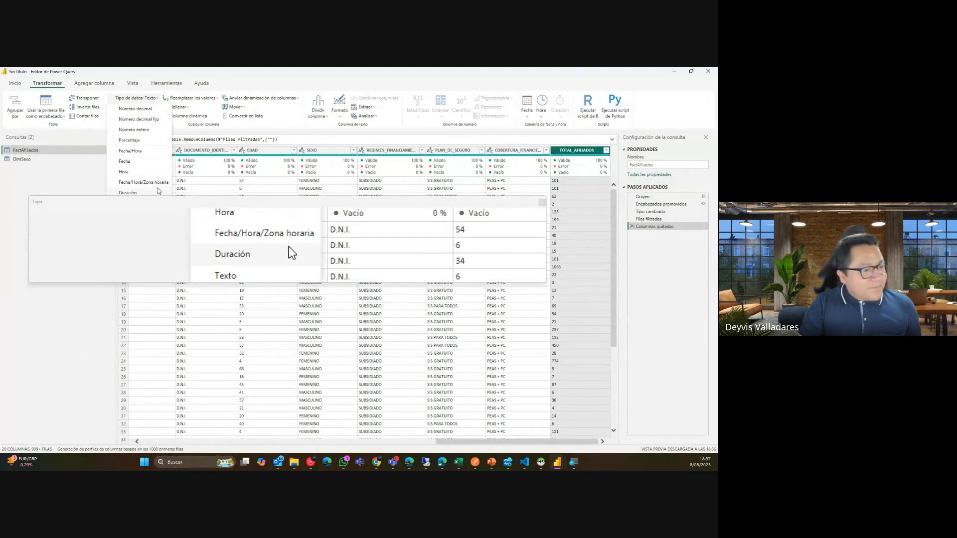
left_click_drag(180, 203, 181, 241)
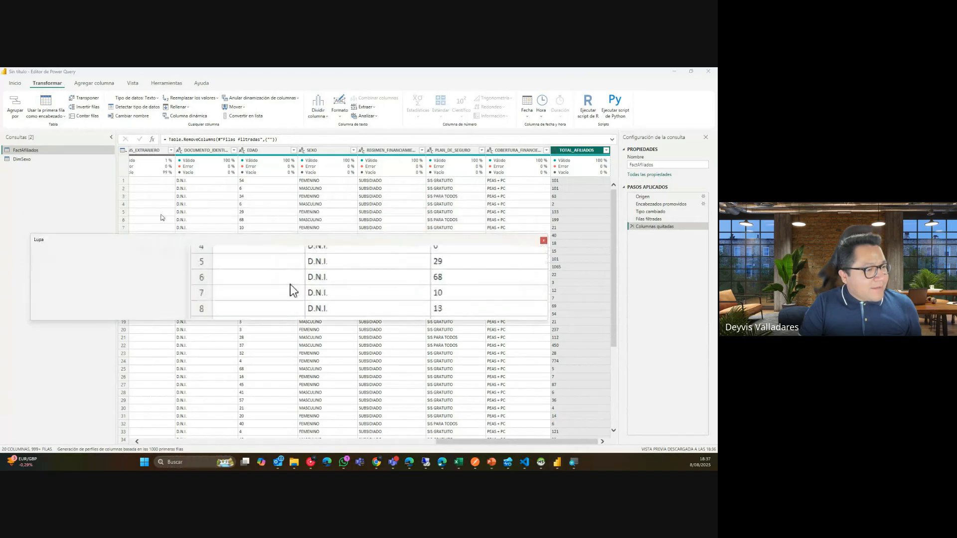
left_click(138, 100)
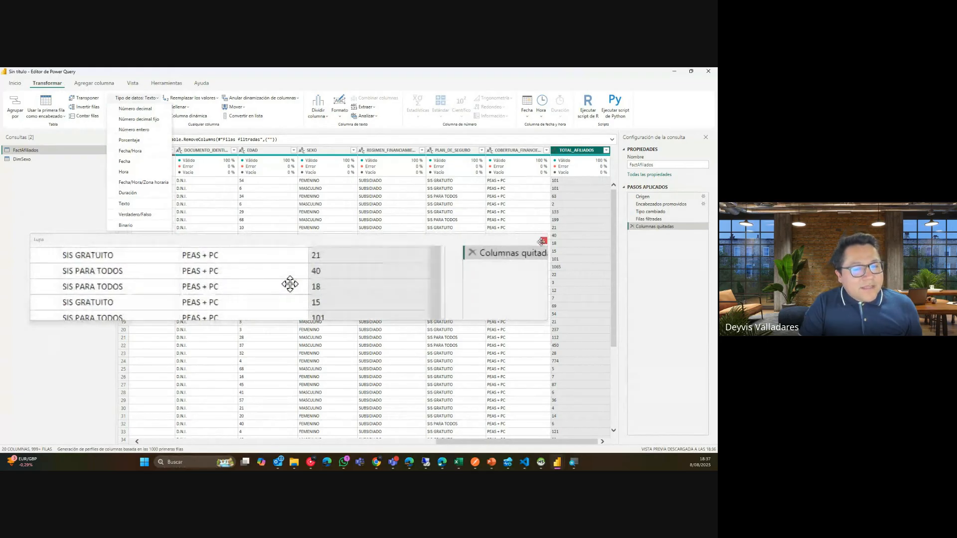
left_click(543, 241)
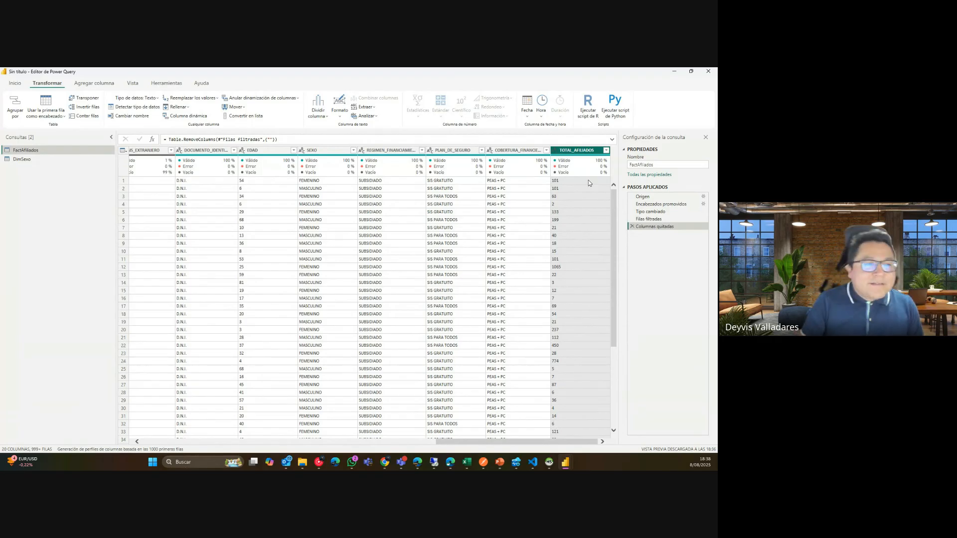
Change TOTAL_AFILIADOS to Número entero, creating Tipo cambiado1, and select the EDAD column.
left_click(136, 98)
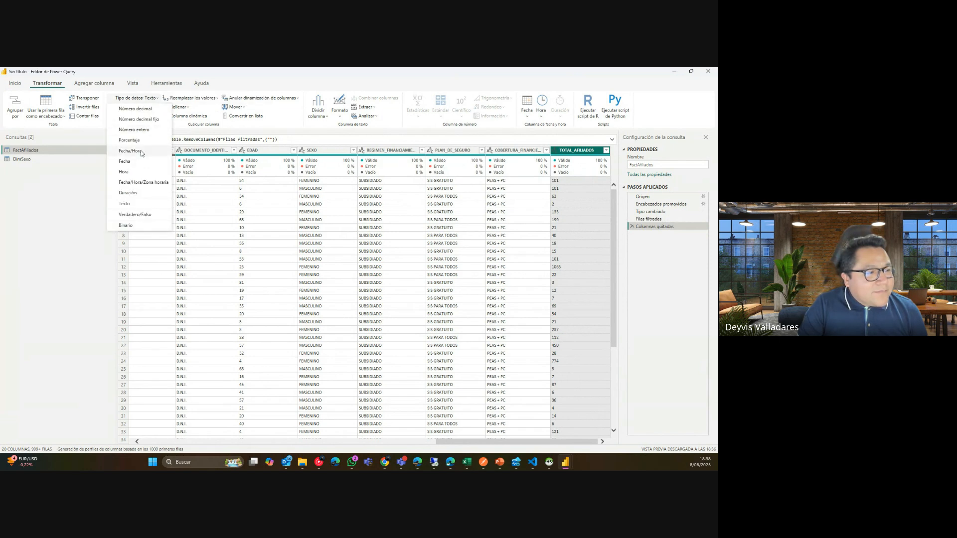
left_click(134, 130)
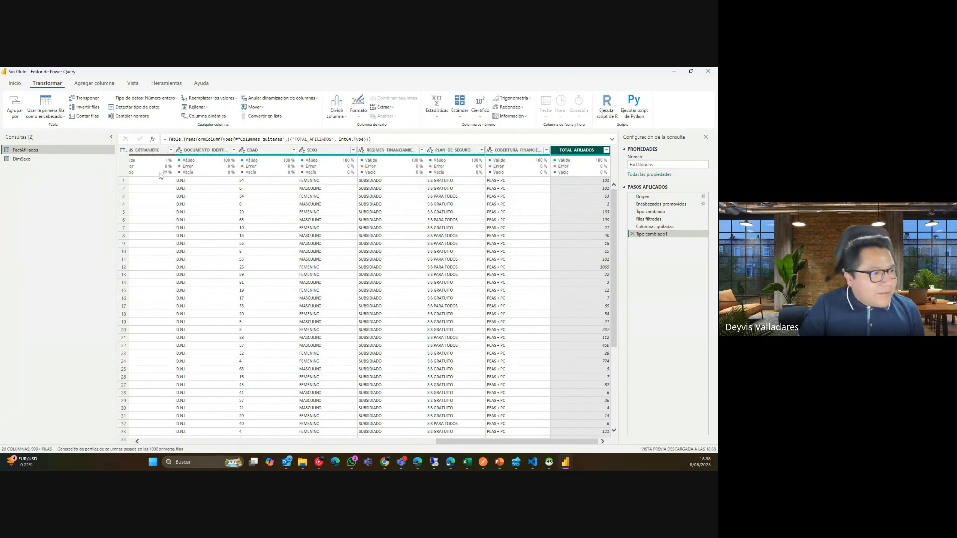
left_click(151, 98)
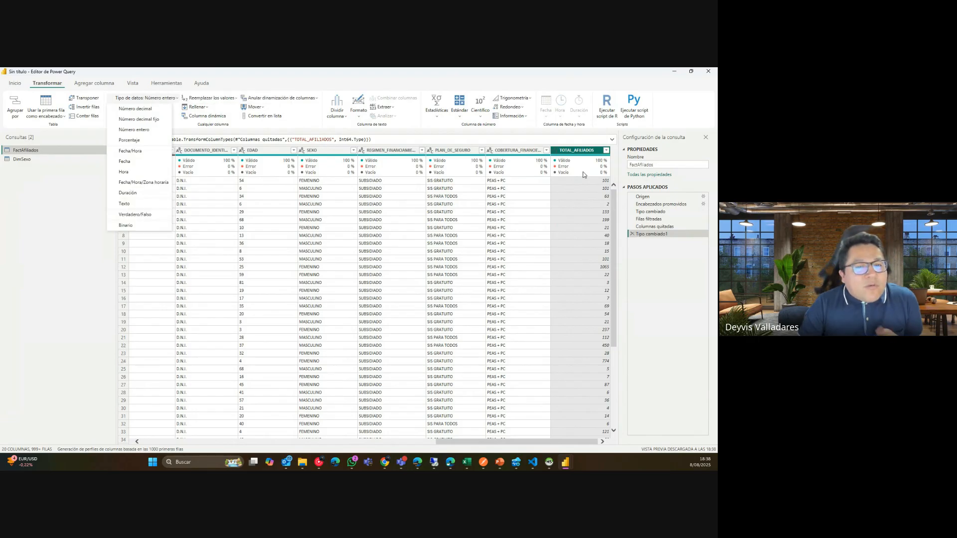
left_click(579, 156)
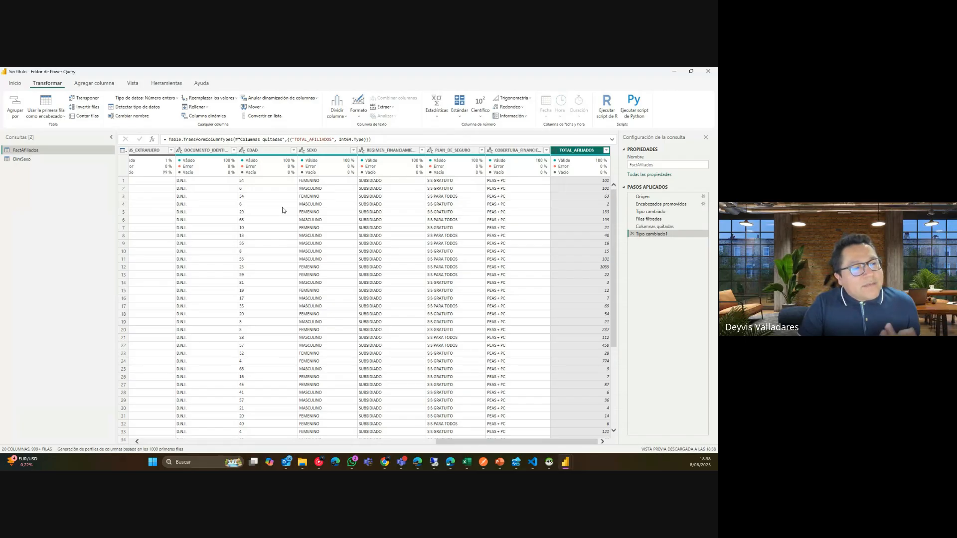
left_click(269, 151)
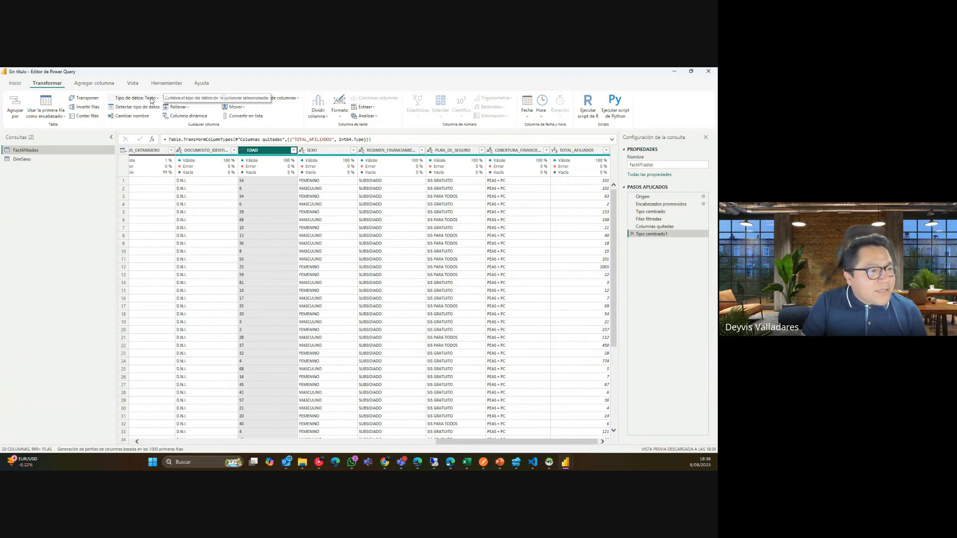
Set the EDAD column's data type to Número entero.
left_click(137, 98)
left_click(134, 130)
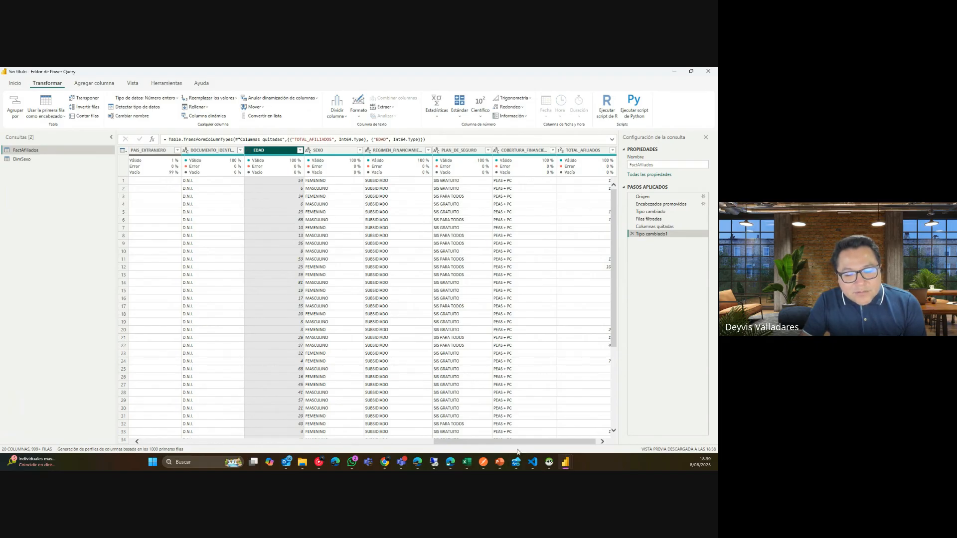
Inspect the first TOTAL_AFILIADOS value, 101, and scroll across the grid.
left_click_drag(513, 441, 516, 441)
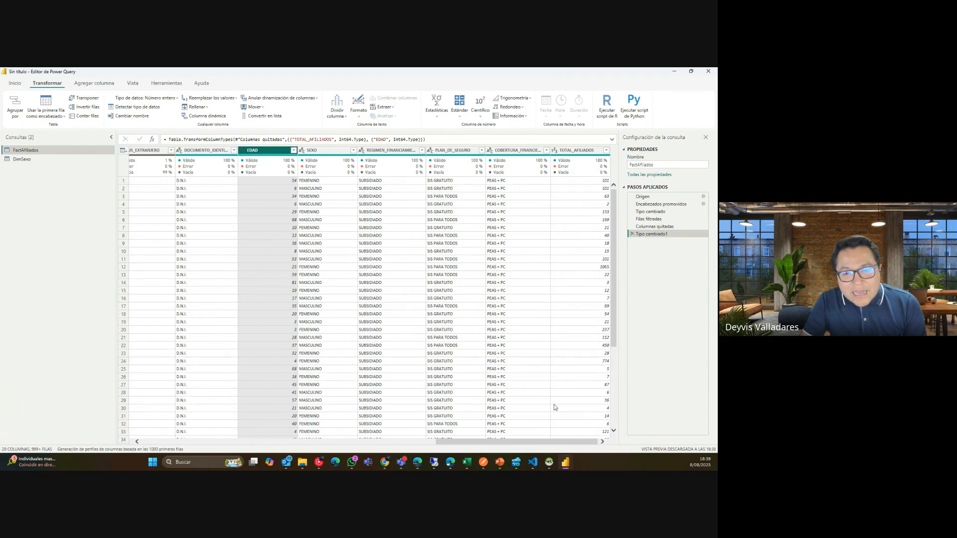
left_click(590, 182)
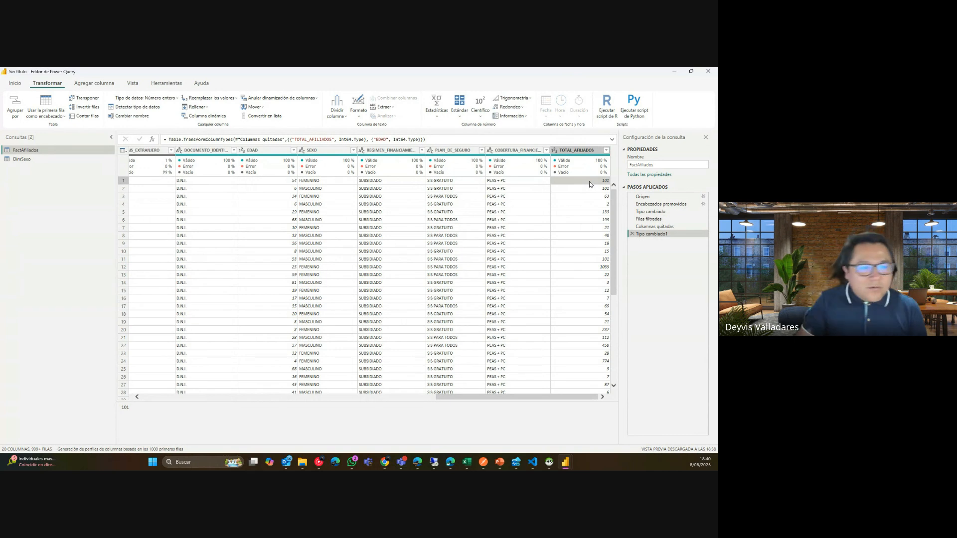
left_click_drag(579, 397, 272, 402)
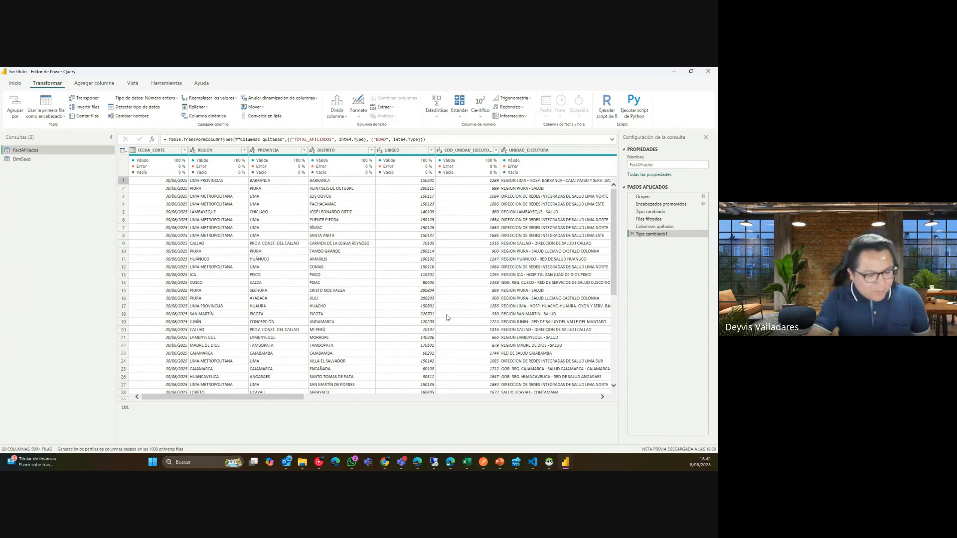
Launch PowerPoint from Start and create a blank presentation.
left_click(160, 464)
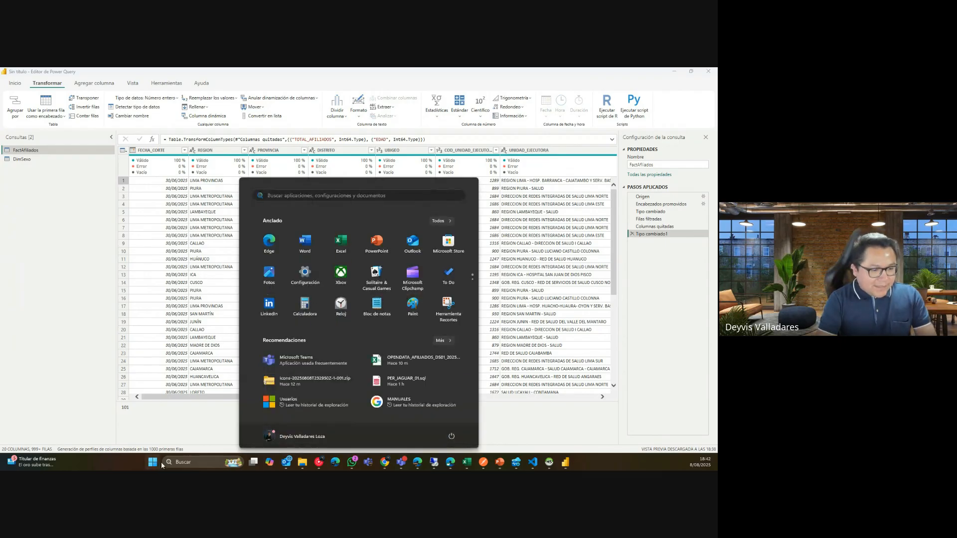
type("power")
key("Return")
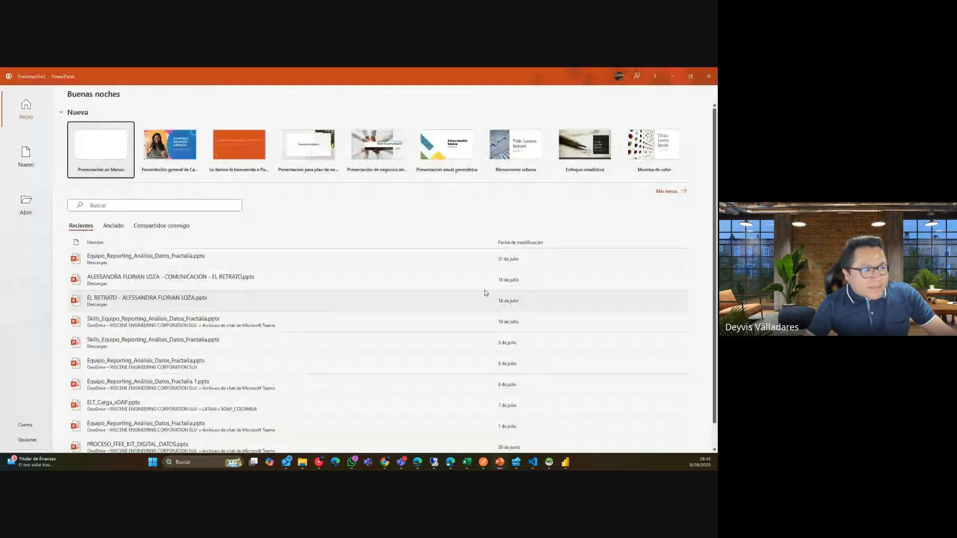
key("Return")
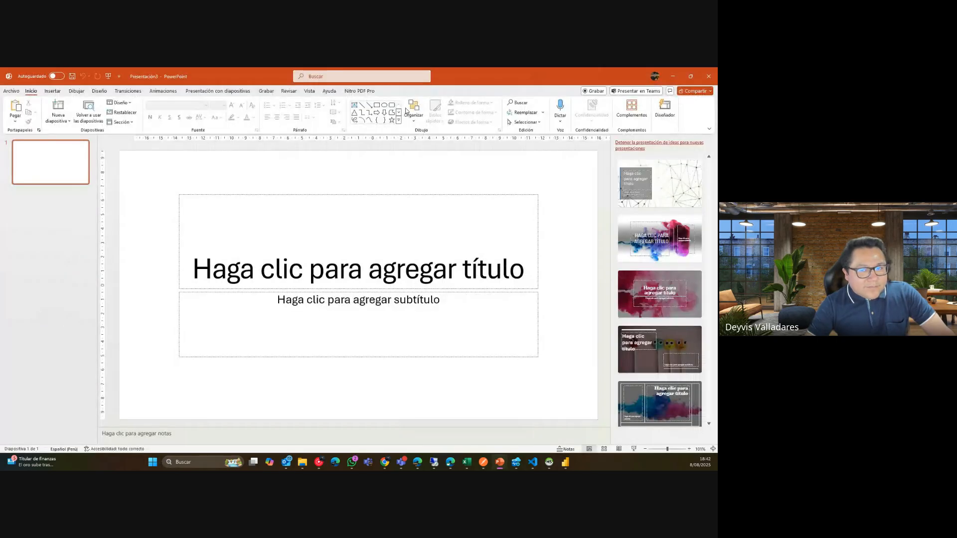
Delete the placeholders so the title slide is empty.
left_click(480, 197)
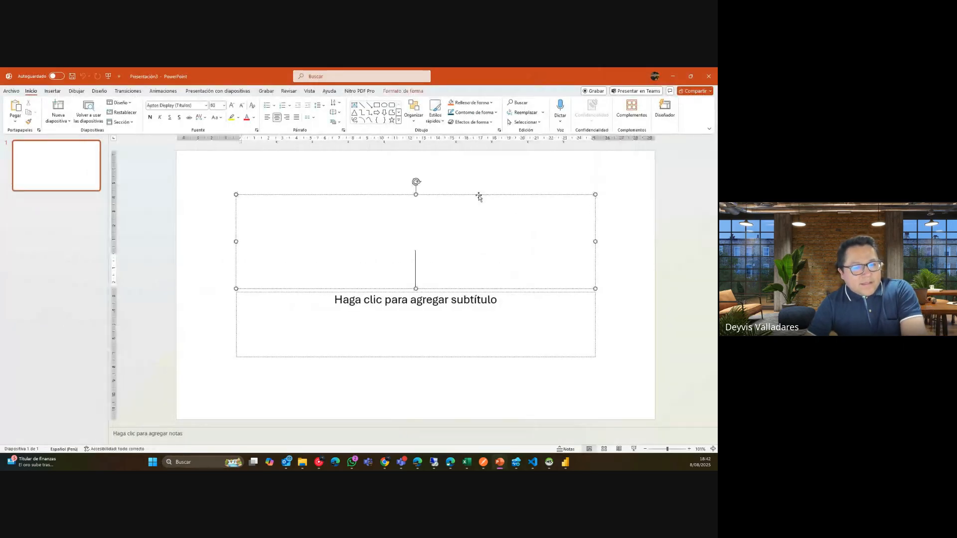
left_click(465, 292)
key("Delete")
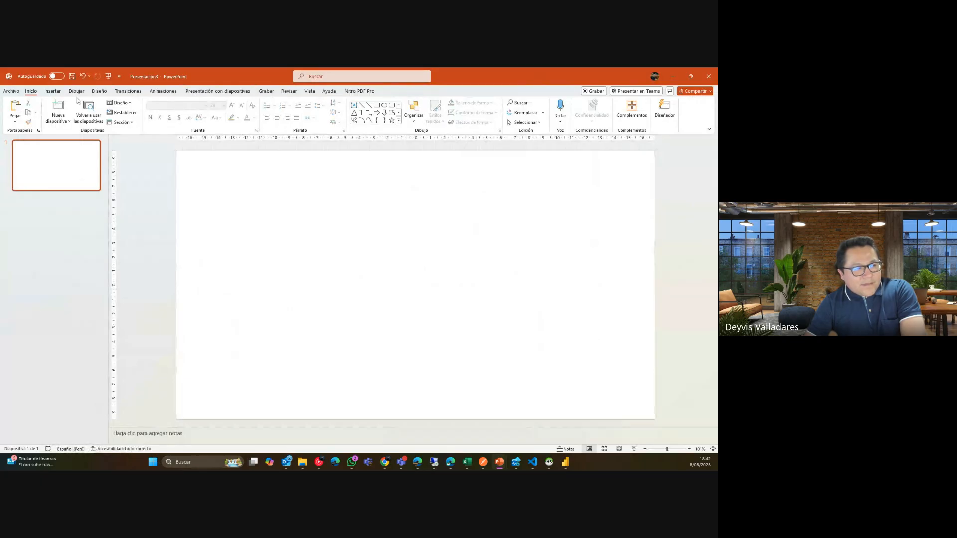
Select the black 0.5 mm pen on the Draw tab.
left_click(49, 93)
left_click(76, 91)
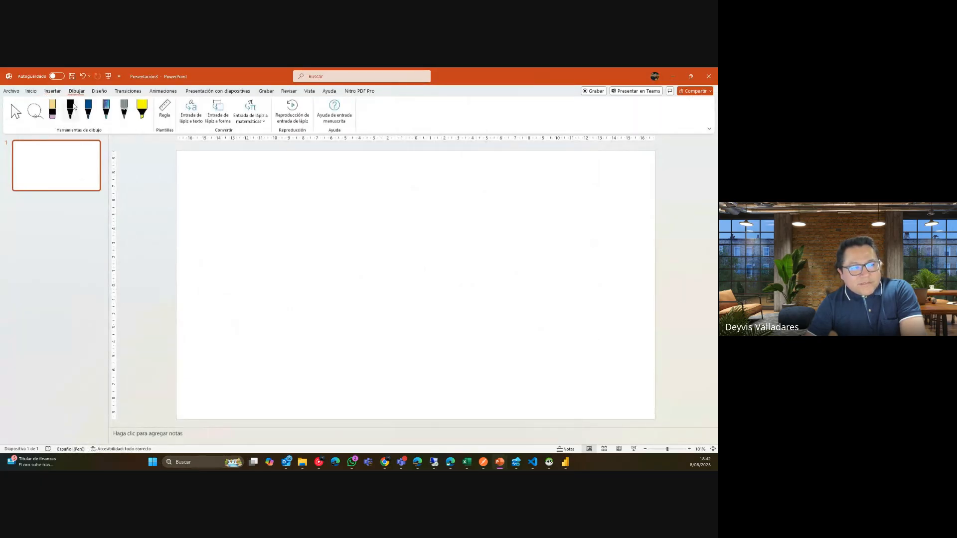
left_click(71, 109)
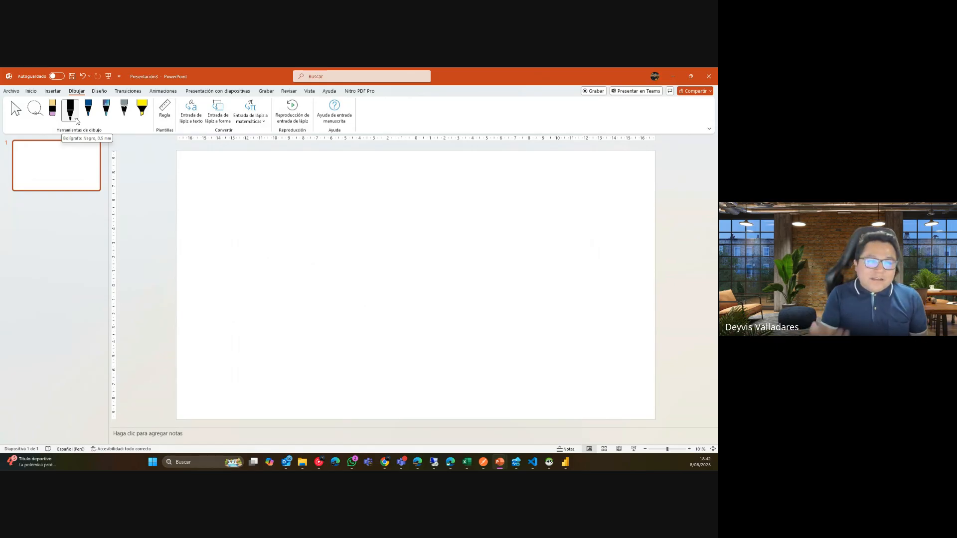
Handwrite 'DNI → texto' on the slide in black ink.
left_click(77, 120)
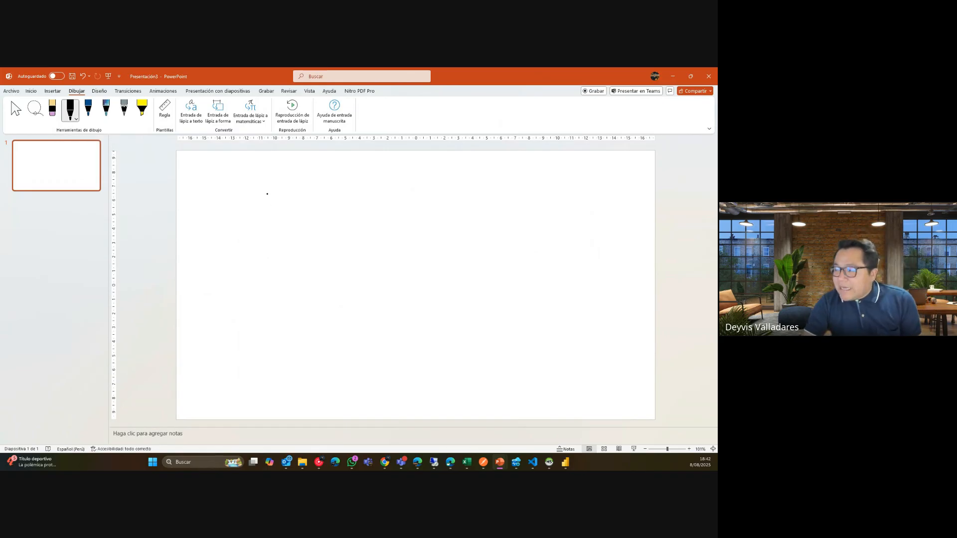
mouse_move(257, 196)
left_mouse_down()
mouse_move(280, 198)
mouse_move(265, 209)
mouse_move(305, 199)
mouse_move(323, 209)
left_mouse_up()
left_click_drag(305, 196, 343, 205)
left_click_drag(342, 196, 342, 210)
left_click_drag(373, 186, 386, 214)
mouse_move(375, 203)
left_mouse_down()
mouse_move(399, 196)
mouse_move(403, 206)
left_mouse_up()
mouse_move(415, 181)
left_mouse_down()
mouse_move(415, 202)
mouse_move(421, 189)
left_mouse_up()
mouse_move(433, 189)
left_mouse_down()
mouse_move(425, 194)
mouse_move(434, 199)
mouse_move(434, 191)
left_mouse_up()
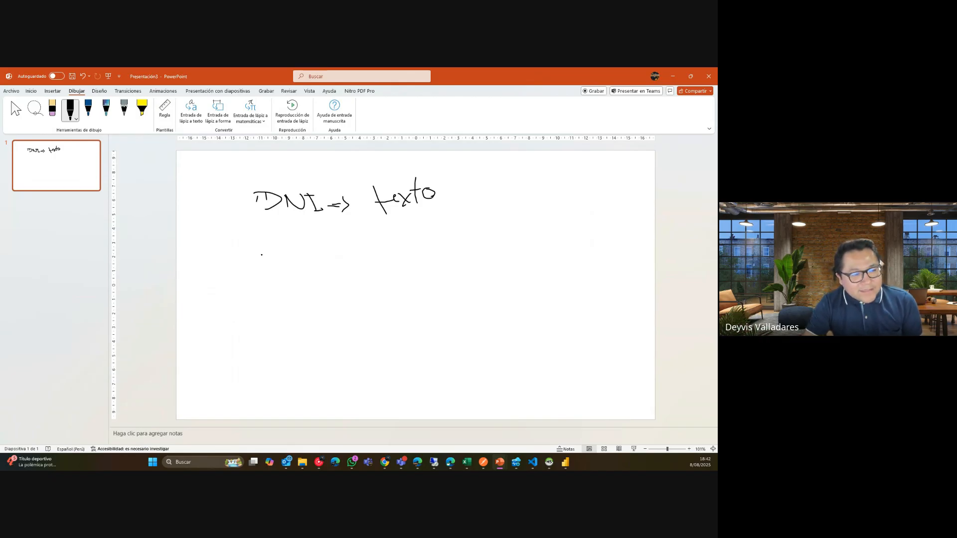
Below it, handwrite a leading-zero example ID with an arrow to 'texto'.
left_click_drag(261, 255, 276, 252)
mouse_move(279, 252)
left_mouse_down()
mouse_move(299, 271)
mouse_move(388, 253)
mouse_move(384, 265)
left_mouse_up()
left_click_drag(381, 259, 402, 250)
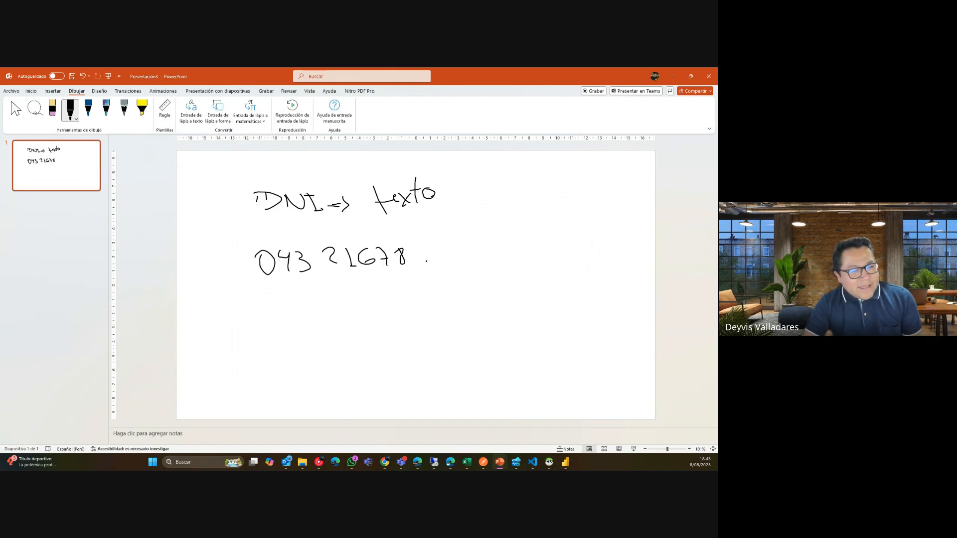
mouse_move(432, 254)
left_mouse_down()
mouse_move(487, 256)
mouse_move(498, 242)
left_mouse_up()
left_click_drag(503, 241, 519, 250)
left_click_drag(519, 237, 512, 252)
mouse_move(526, 220)
left_mouse_down()
mouse_move(528, 249)
mouse_move(543, 237)
left_mouse_up()
left_click_drag(548, 235, 546, 236)
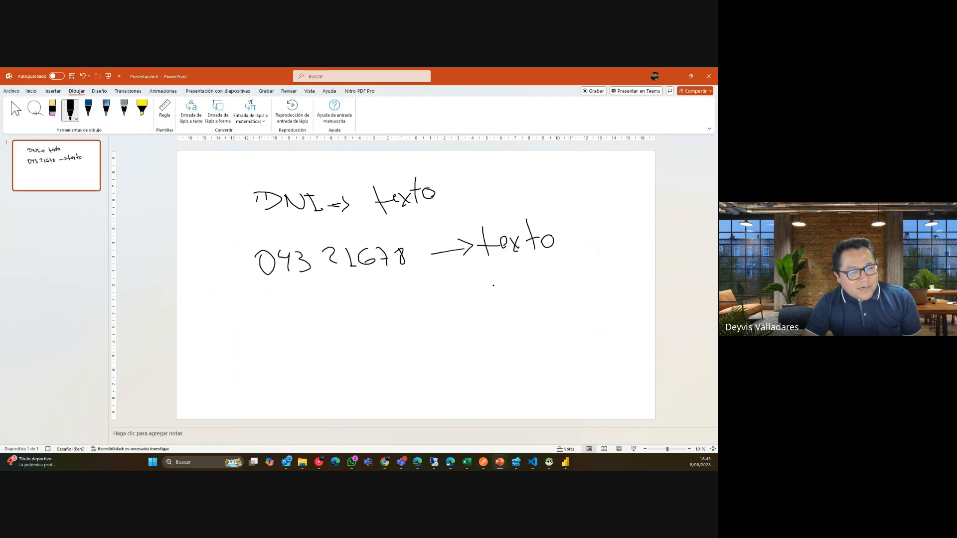
Write 'entero' for the ID without its leading zero, bracing it as 7 digits.
mouse_move(495, 288)
left_mouse_down()
mouse_move(530, 290)
mouse_move(563, 267)
left_mouse_up()
mouse_move(570, 268)
left_mouse_down()
mouse_move(566, 274)
mouse_move(572, 266)
left_mouse_up()
mouse_move(448, 300)
left_mouse_down()
mouse_move(479, 297)
mouse_move(485, 312)
left_mouse_up()
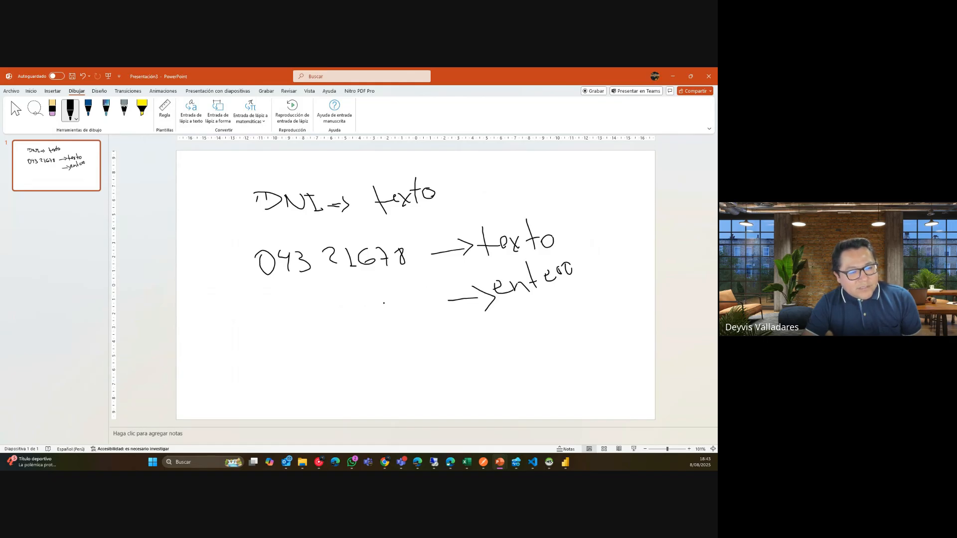
left_click_drag(307, 312, 325, 320)
mouse_move(320, 309)
left_mouse_down()
mouse_move(327, 333)
mouse_move(385, 313)
mouse_move(404, 318)
mouse_move(418, 312)
mouse_move(416, 294)
mouse_move(414, 303)
left_mouse_up()
left_click_drag(334, 350, 418, 323)
left_click_drag(378, 360, 384, 373)
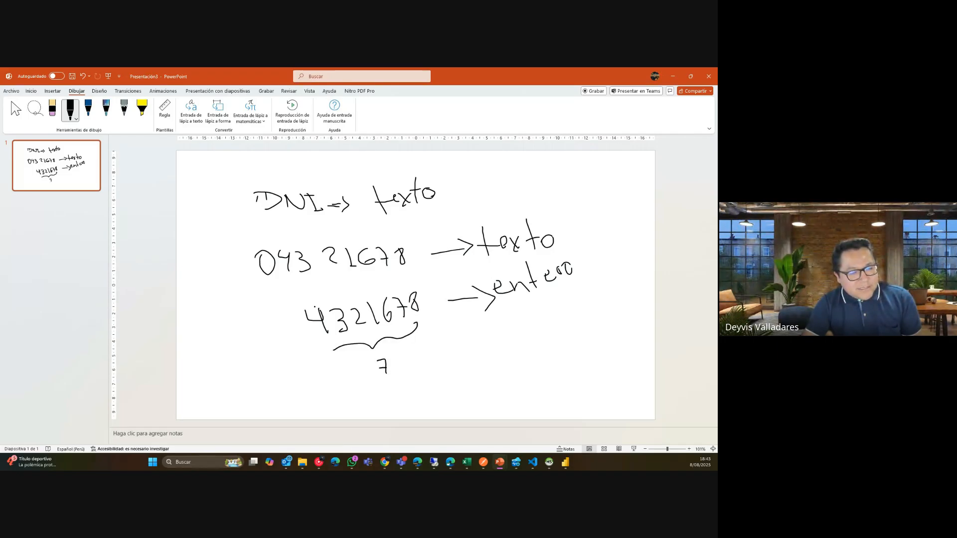
mouse_move(253, 260)
left_mouse_down()
mouse_move(265, 245)
mouse_move(415, 245)
left_mouse_up()
left_click_drag(329, 230, 346, 238)
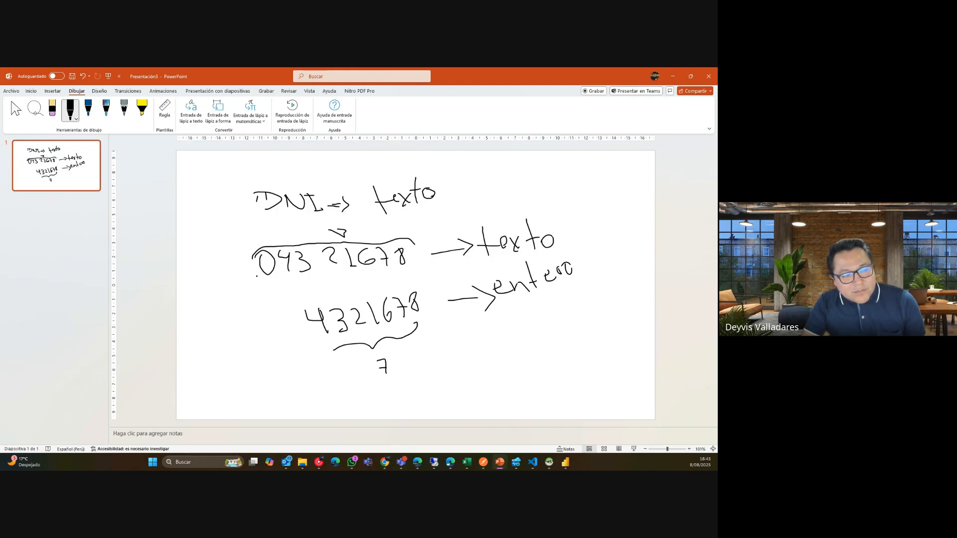
Underline the first ID's leading zero, then add and undo a 0 before the 7-digit number.
left_click_drag(256, 275, 275, 277)
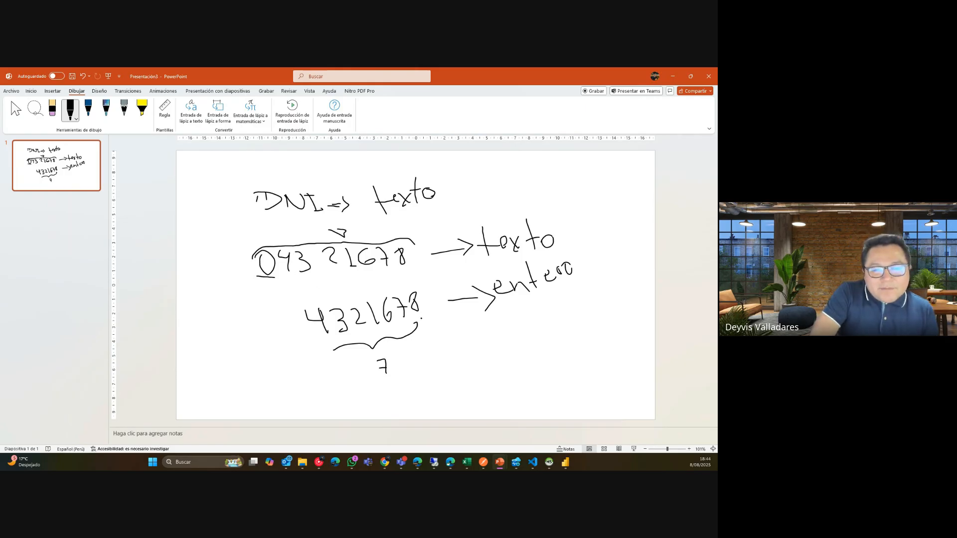
mouse_move(294, 318)
left_mouse_down()
mouse_move(298, 337)
mouse_move(296, 318)
left_mouse_up()
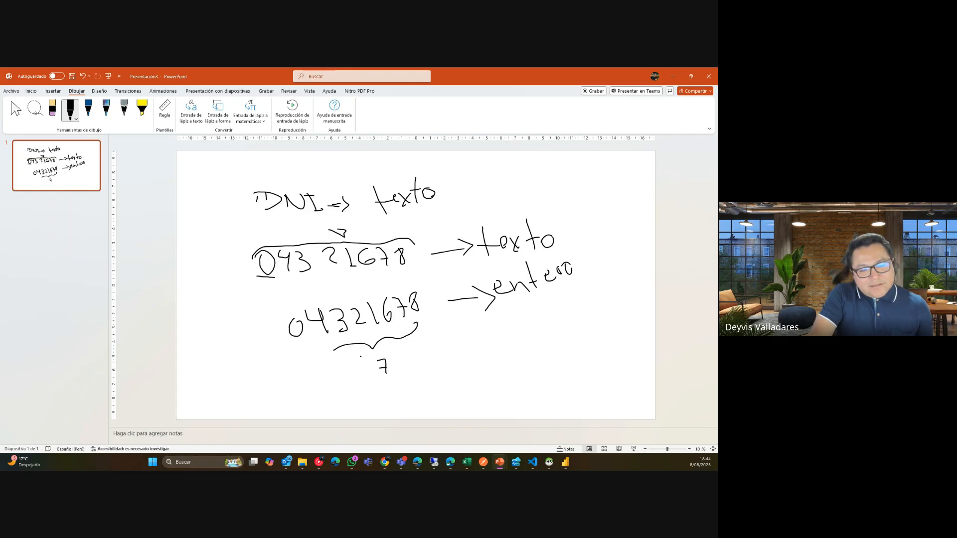
key("ctrl+z")
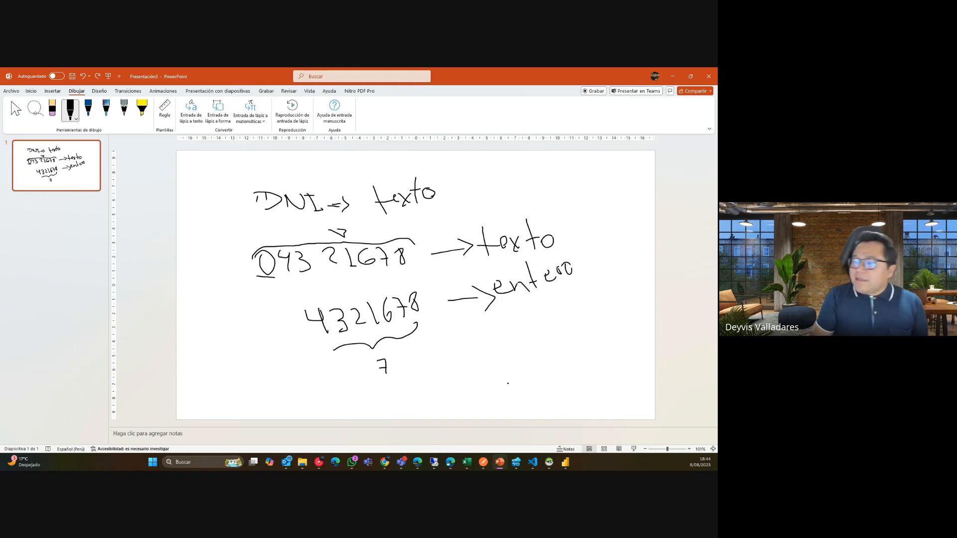
Add a second slide and delete its title and content placeholders.
right_click(51, 180)
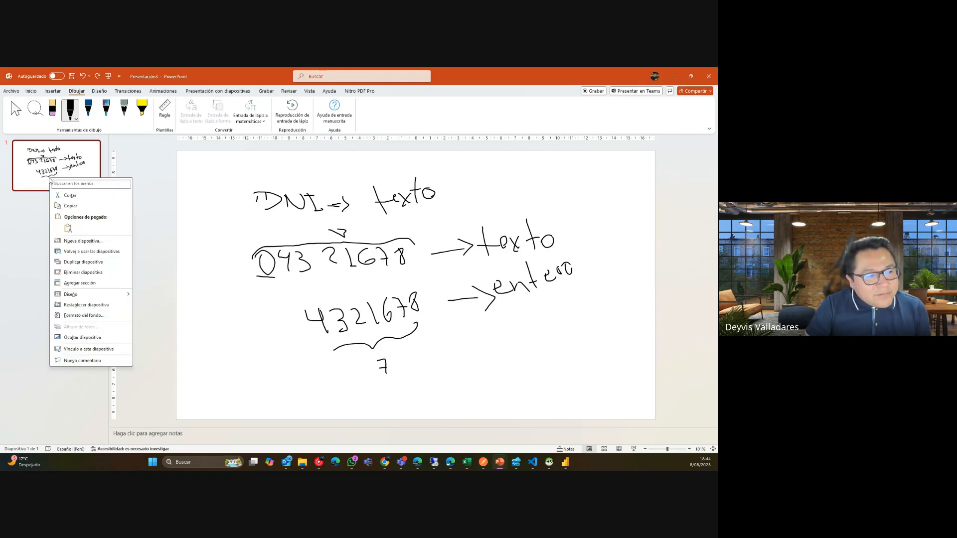
left_click(83, 241)
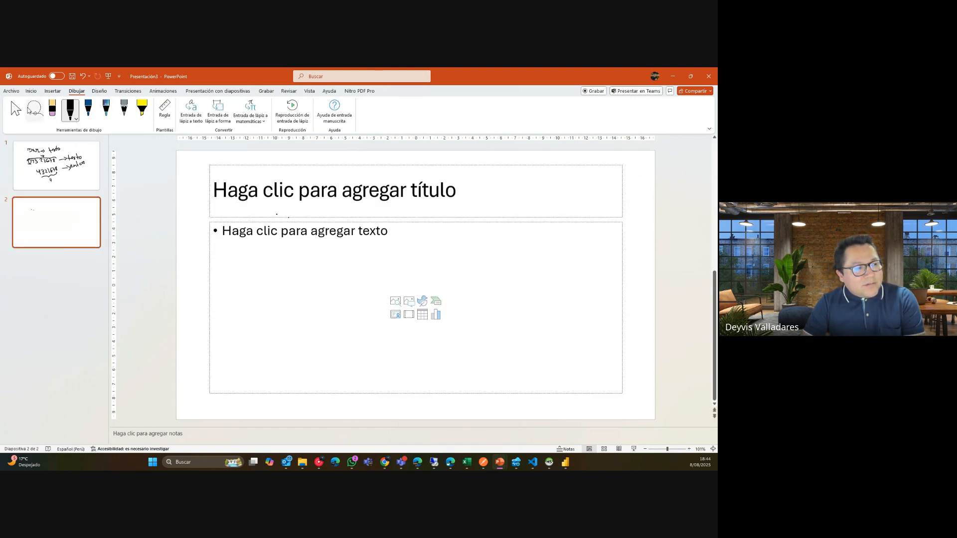
left_click(15, 110)
left_click(246, 165)
key("Delete")
left_click(265, 220)
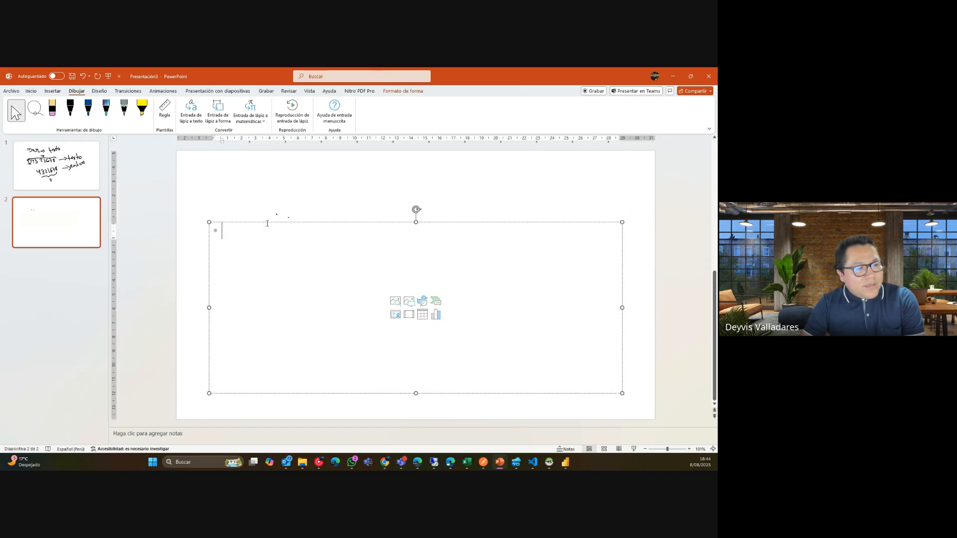
key("Delete")
Handwrite '056732 → texto' on the new slide with the black pen.
left_click(70, 110)
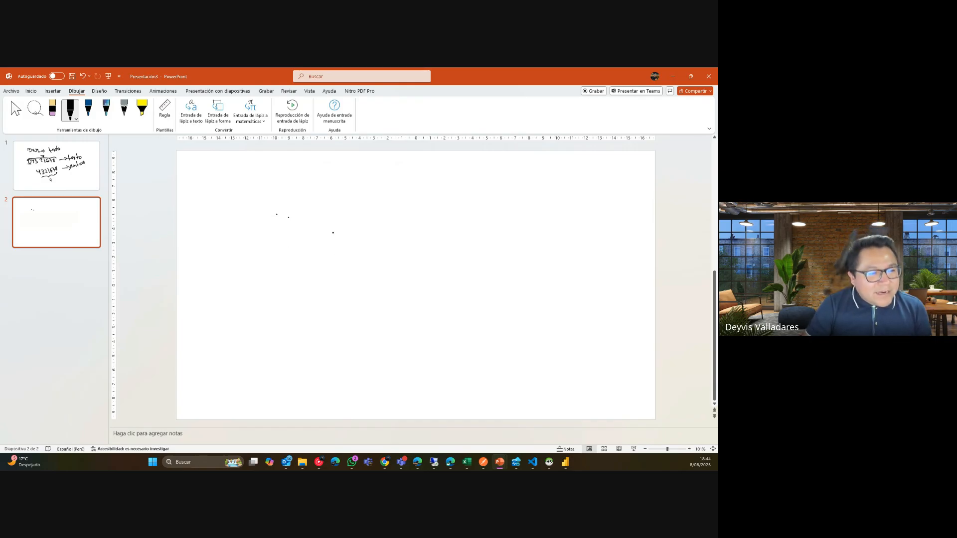
mouse_move(320, 230)
left_mouse_down()
mouse_move(335, 244)
mouse_move(378, 247)
mouse_move(387, 226)
mouse_move(400, 234)
mouse_move(391, 244)
left_mouse_up()
left_click_drag(406, 227, 419, 239)
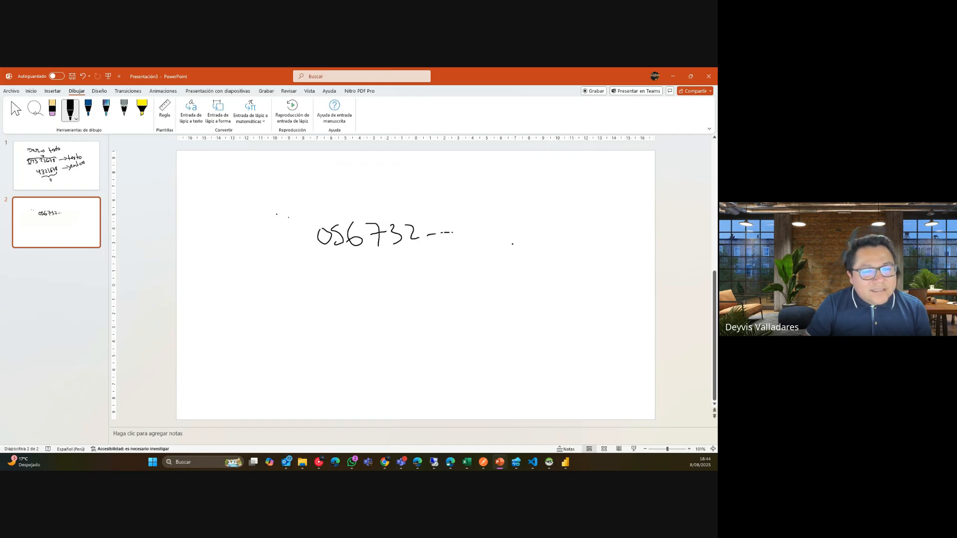
mouse_move(507, 212)
left_mouse_down()
mouse_move(509, 240)
mouse_move(513, 218)
mouse_move(531, 232)
left_mouse_up()
left_click_drag(532, 222, 522, 238)
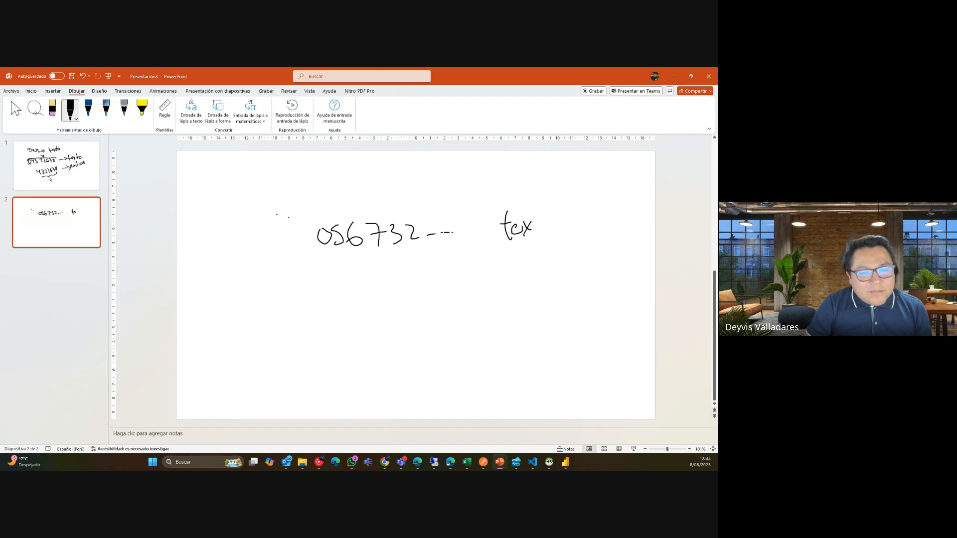
mouse_move(533, 201)
left_mouse_down()
mouse_move(534, 235)
mouse_move(545, 217)
left_mouse_up()
mouse_move(475, 235)
left_mouse_down()
mouse_move(491, 234)
mouse_move(488, 250)
left_mouse_up()
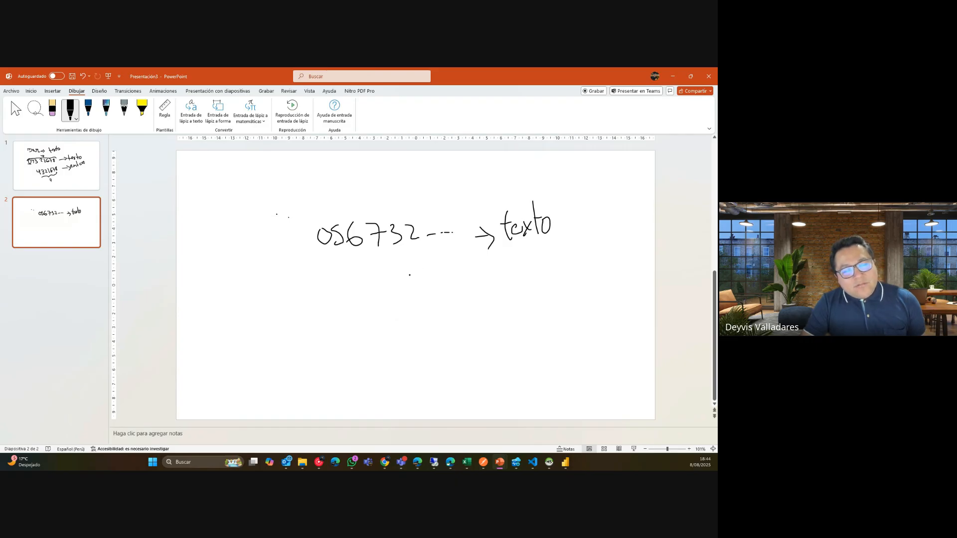
Write '_56732' below, with a dash marking the missing leading zero.
mouse_move(362, 277)
left_mouse_down()
mouse_move(355, 295)
mouse_move(379, 287)
left_mouse_up()
mouse_move(387, 281)
left_mouse_down()
mouse_move(401, 278)
mouse_move(395, 291)
left_mouse_up()
mouse_move(407, 278)
left_mouse_down()
mouse_move(407, 290)
mouse_move(432, 289)
left_mouse_up()
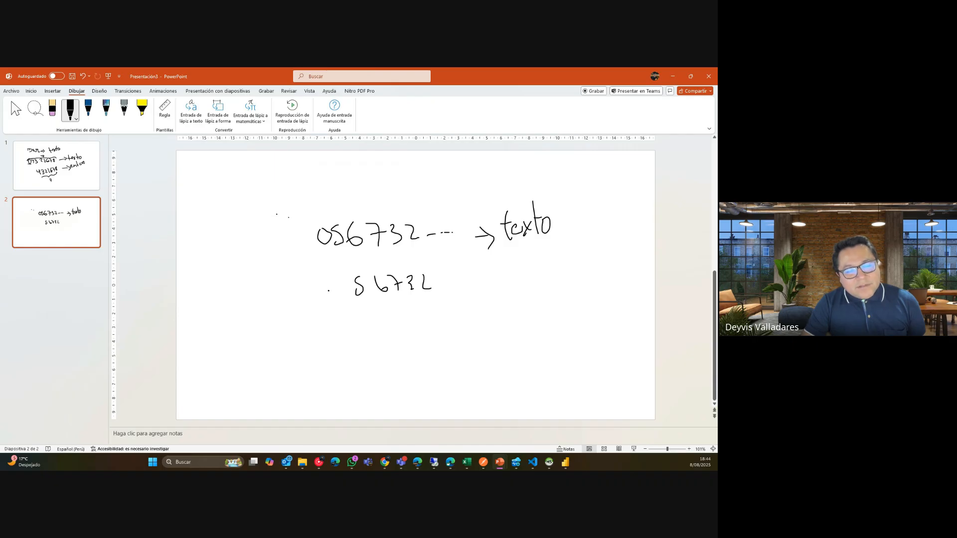
left_click_drag(332, 301, 346, 300)
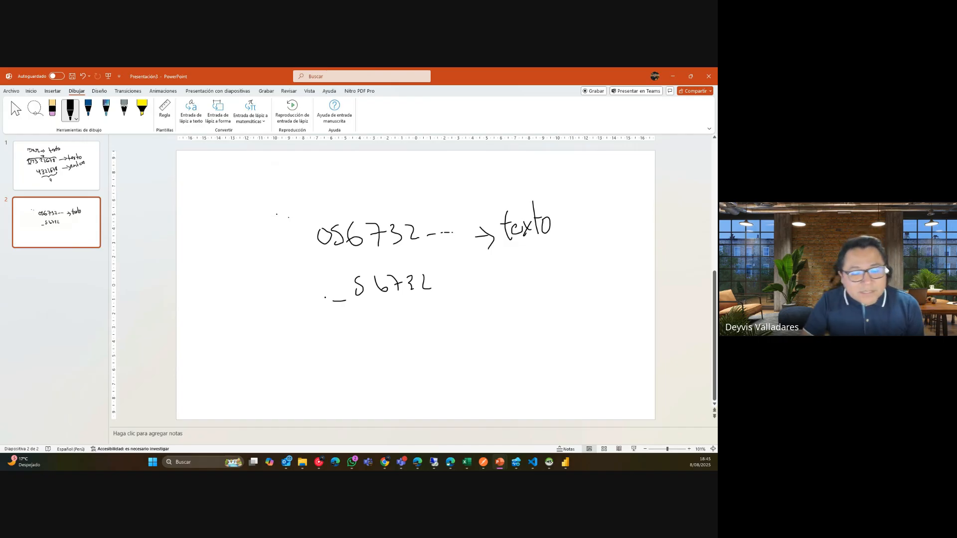
left_click(565, 462)
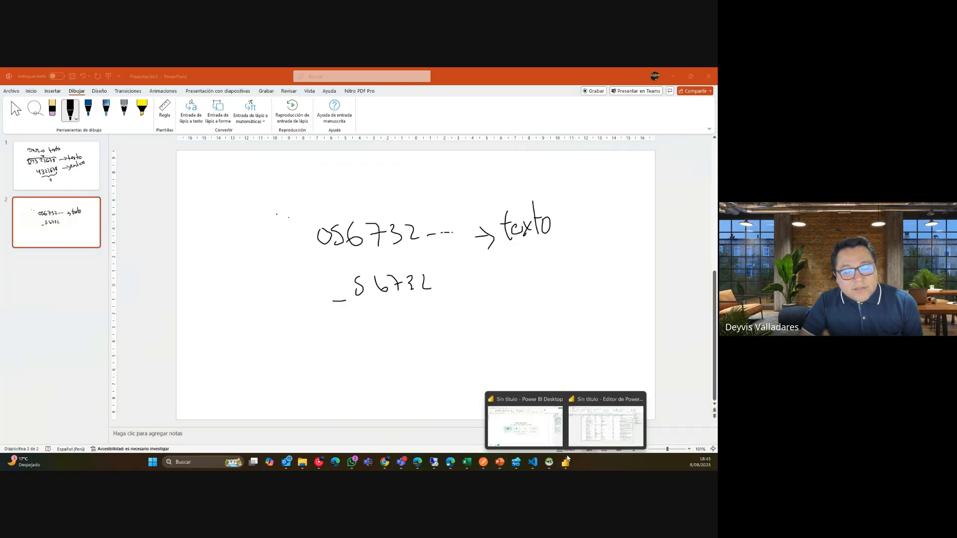
left_click(583, 435)
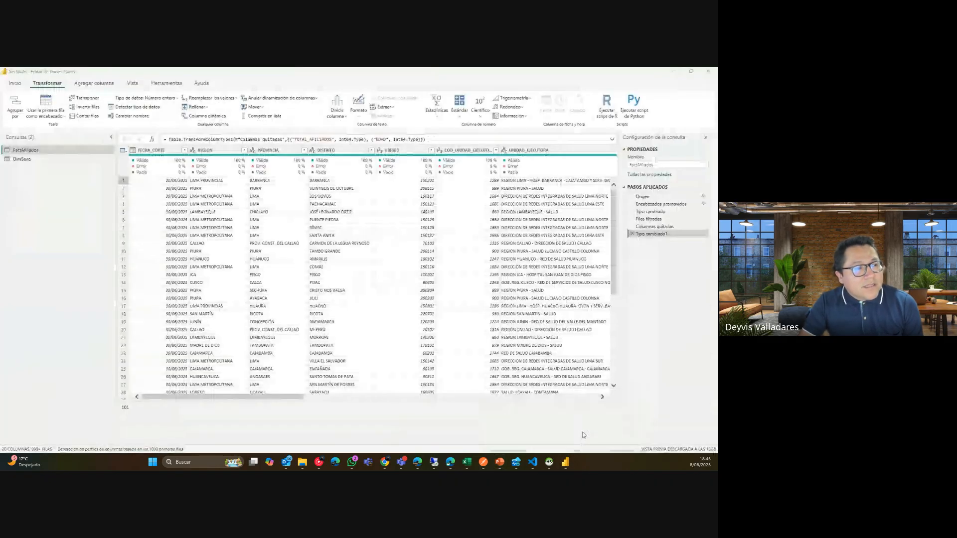
left_click(147, 98)
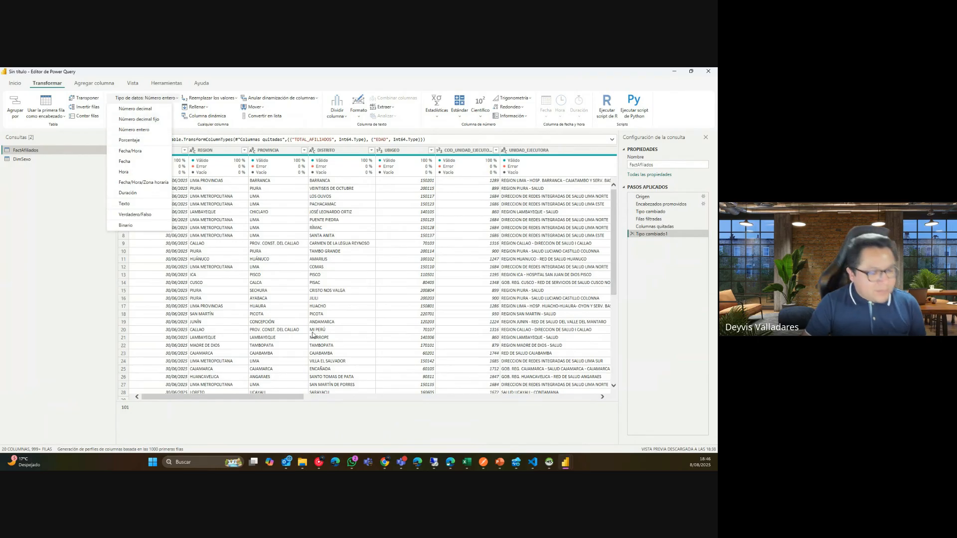
left_click(237, 397)
left_click_drag(238, 397, 269, 394)
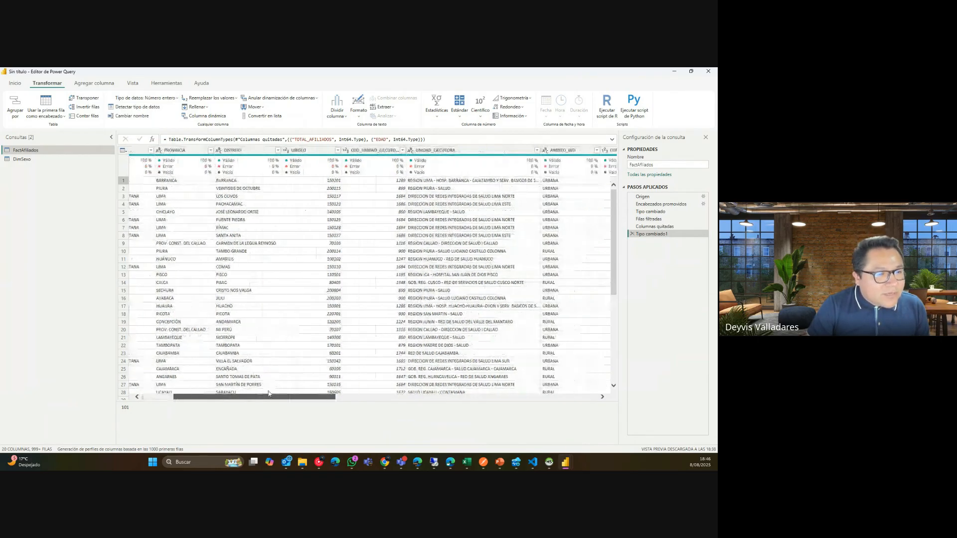
left_click(337, 150)
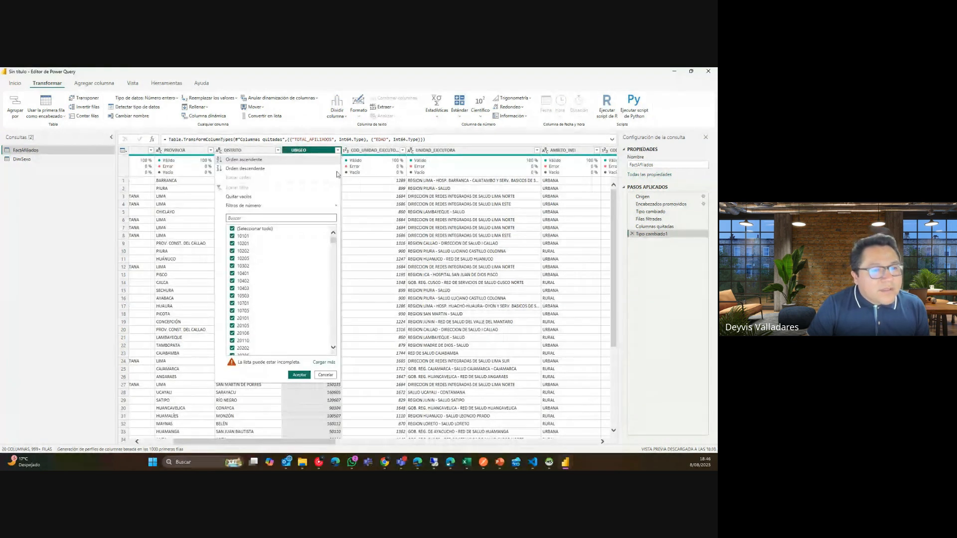
left_click(326, 375)
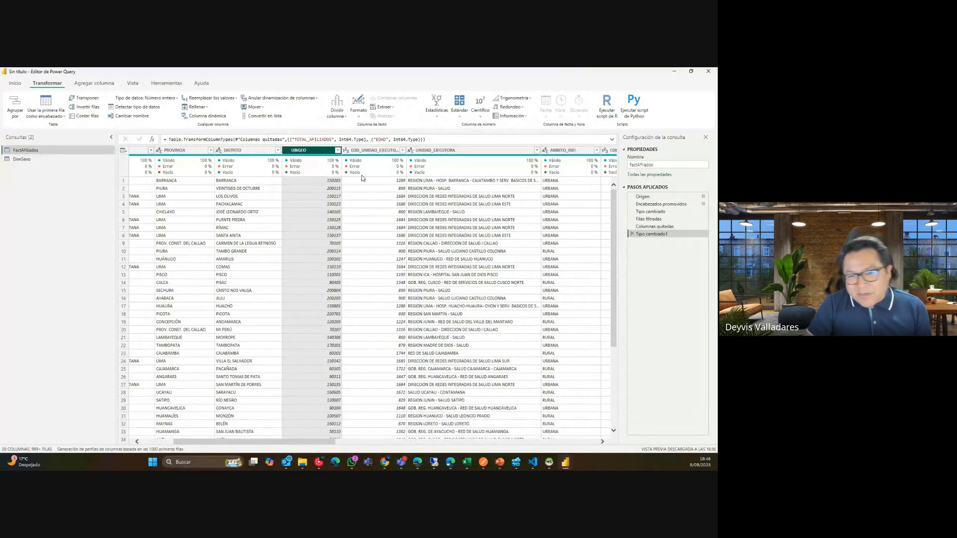
mouse_move(362, 178)
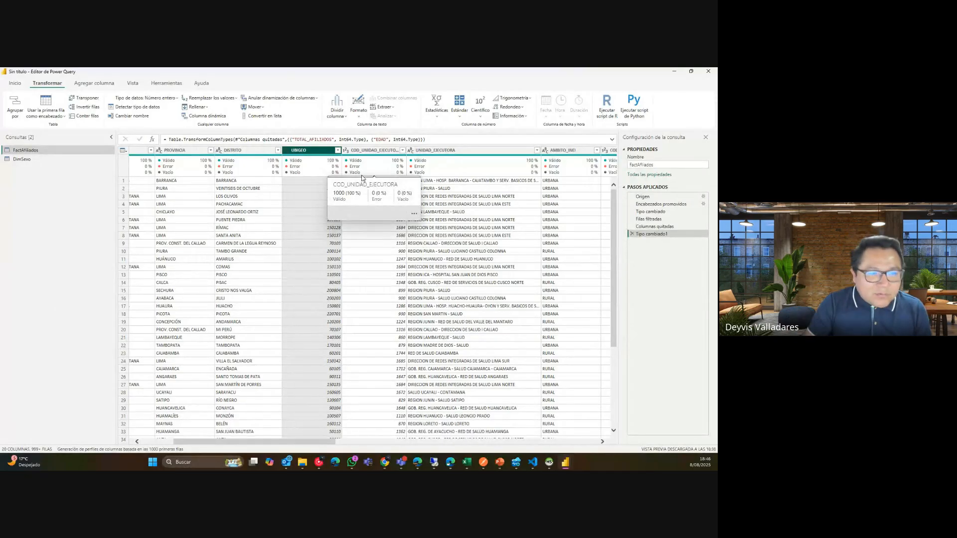
left_click(380, 151)
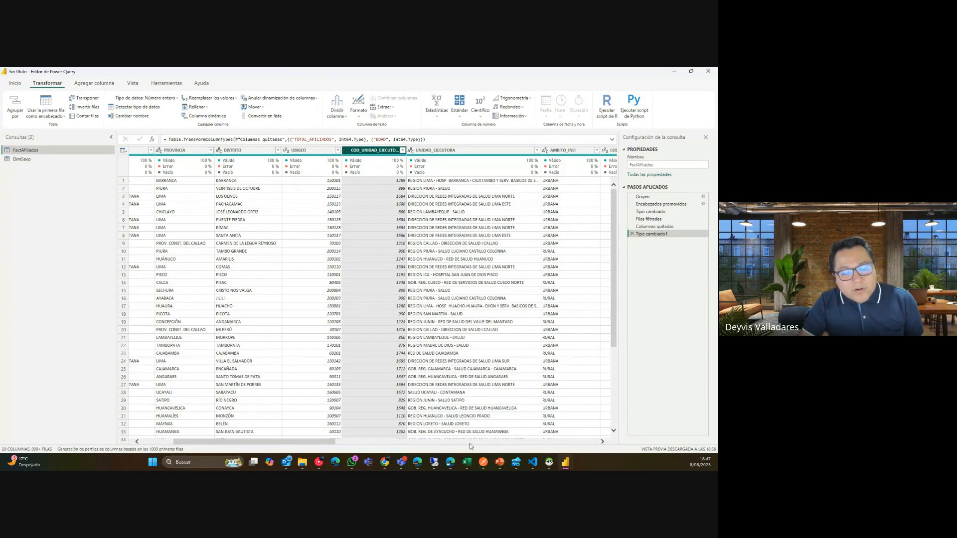
Return to the presentation and change the pen colour to red.
mouse_move(499, 462)
left_click(523, 433)
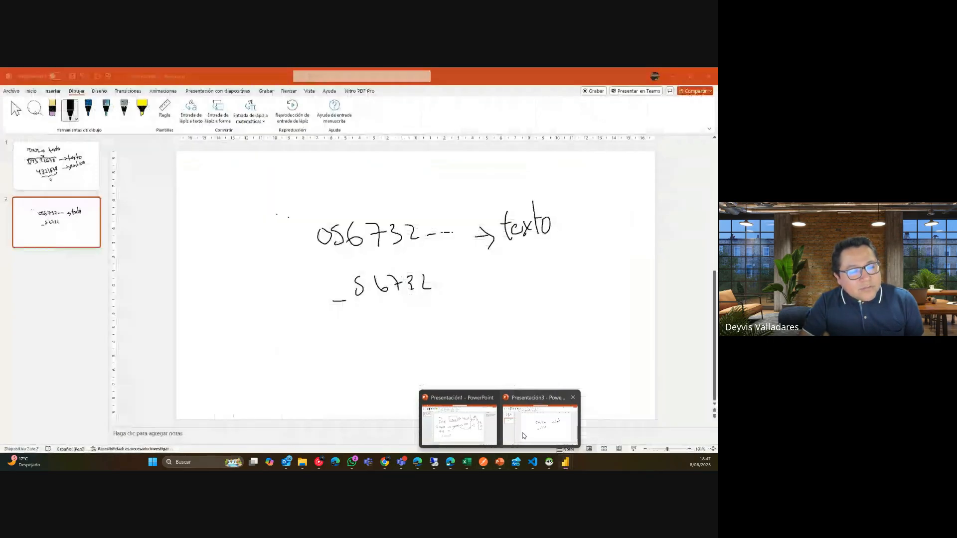
left_click(75, 115)
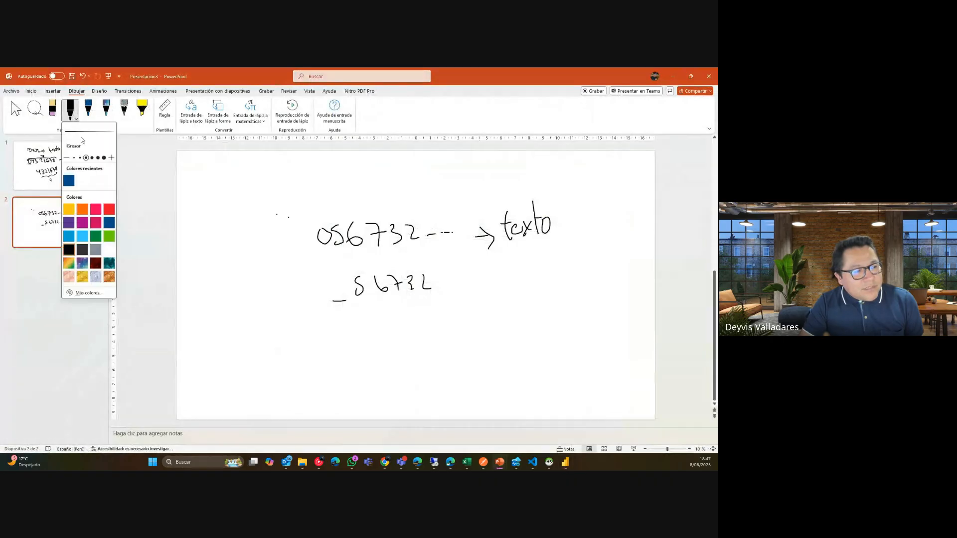
left_click(109, 209)
Handwrite 'Cod' with 1, 2, 3 and padded codes 0001 and 0756 in red, then minimize PowerPoint.
mouse_move(333, 339)
left_mouse_down()
mouse_move(335, 356)
mouse_move(349, 349)
left_mouse_up()
mouse_move(360, 348)
left_mouse_down()
mouse_move(353, 357)
mouse_move(363, 358)
left_mouse_up()
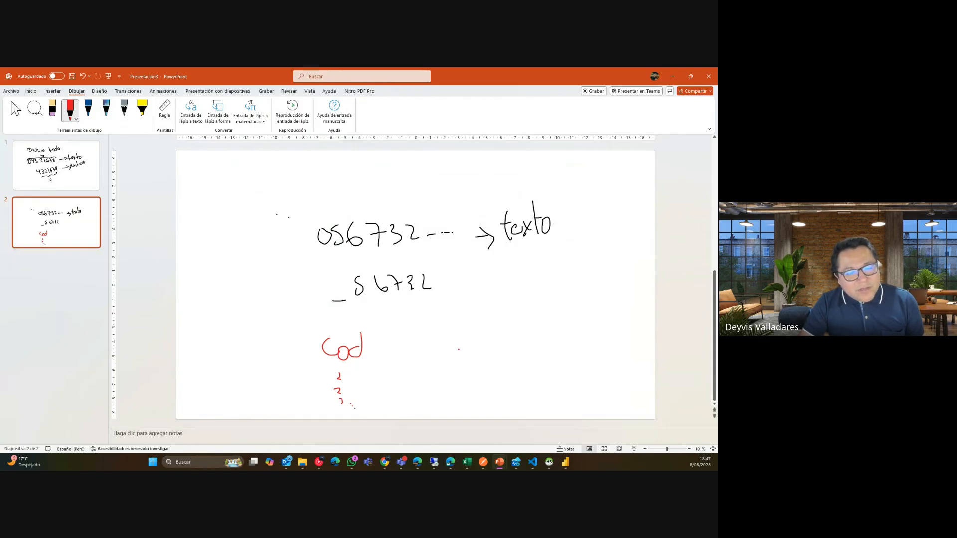
left_click_drag(462, 347, 474, 349)
left_click_drag(491, 351, 555, 361)
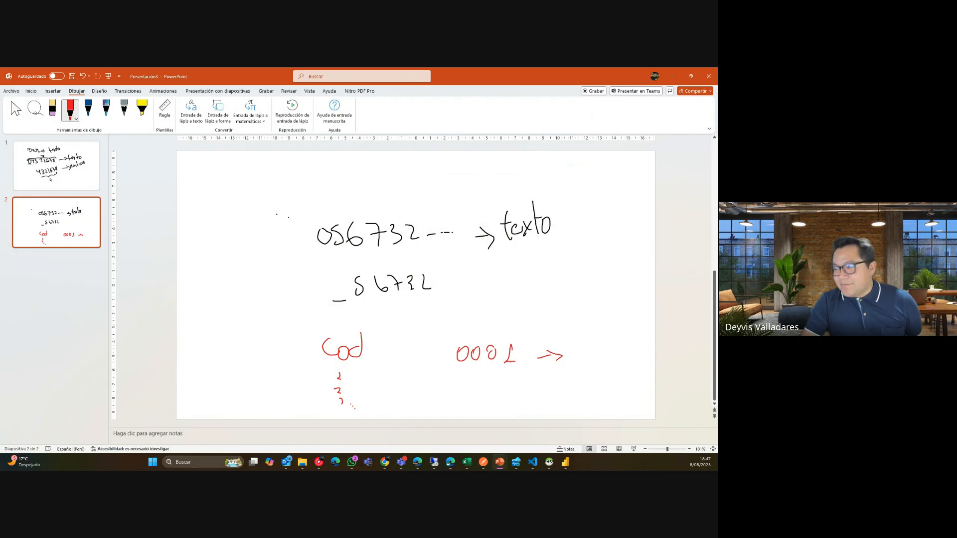
mouse_move(460, 377)
left_mouse_down()
mouse_move(465, 387)
mouse_move(465, 373)
mouse_move(483, 384)
mouse_move(507, 378)
left_mouse_up()
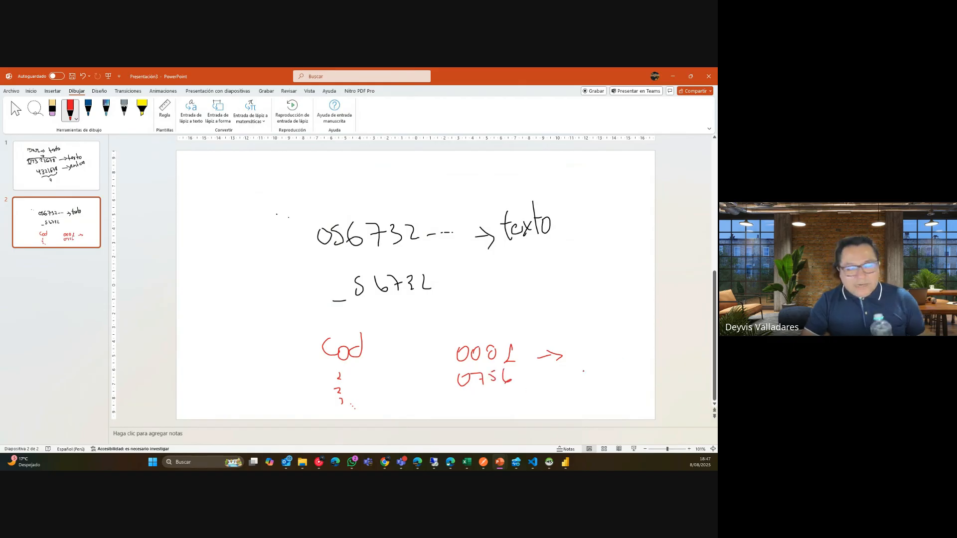
left_click(673, 76)
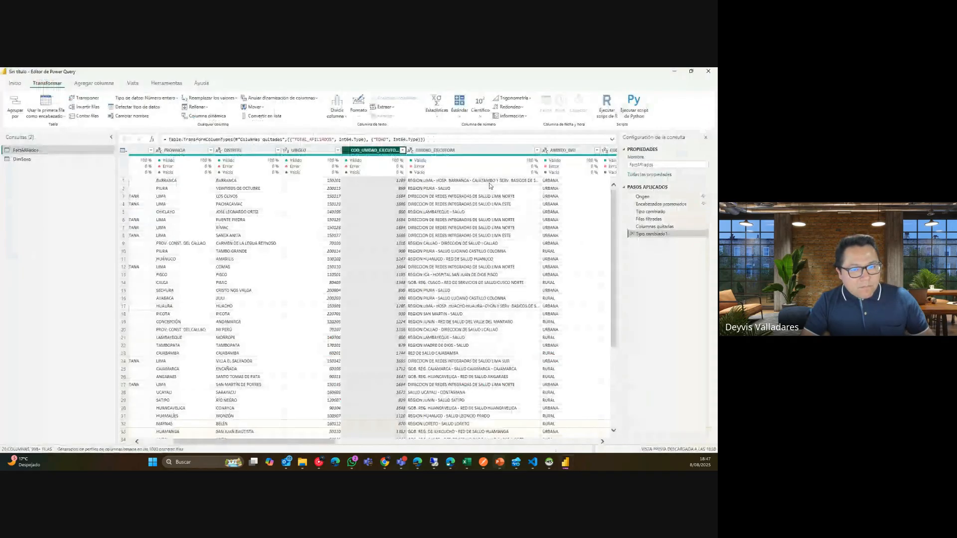
Load the full list of REGIMEN_FINANCIAMIENTO values in its filter list, then close it without filtering.
left_click_drag(325, 442, 604, 469)
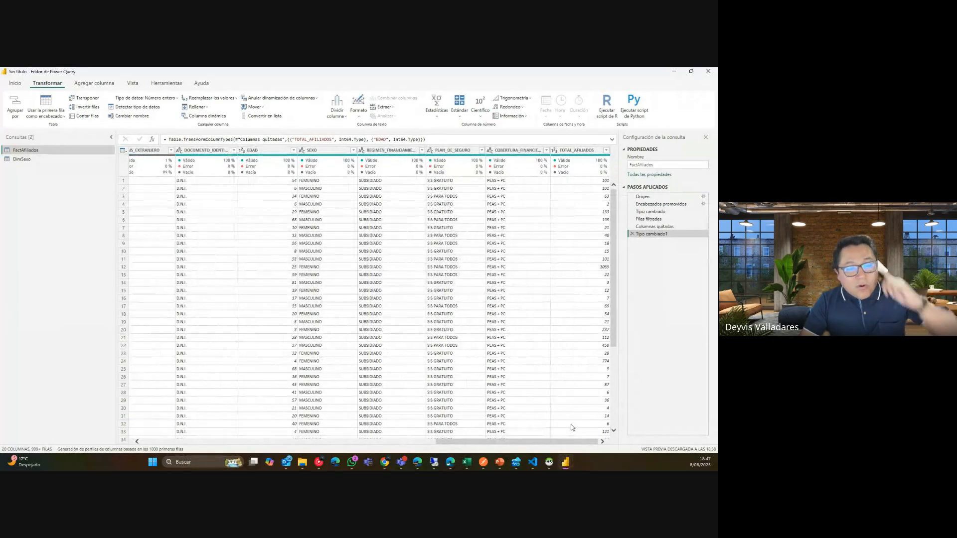
left_click_drag(555, 442, 532, 457)
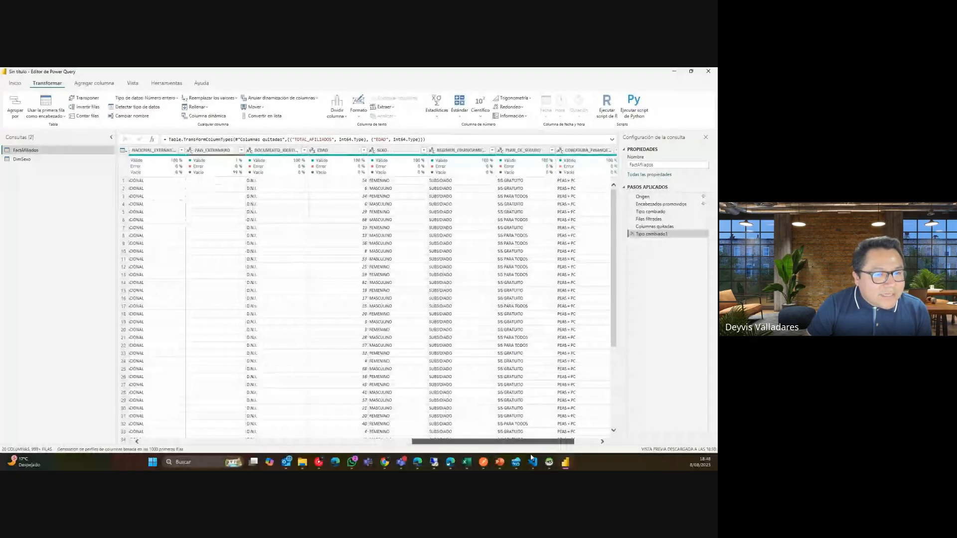
left_click(421, 150)
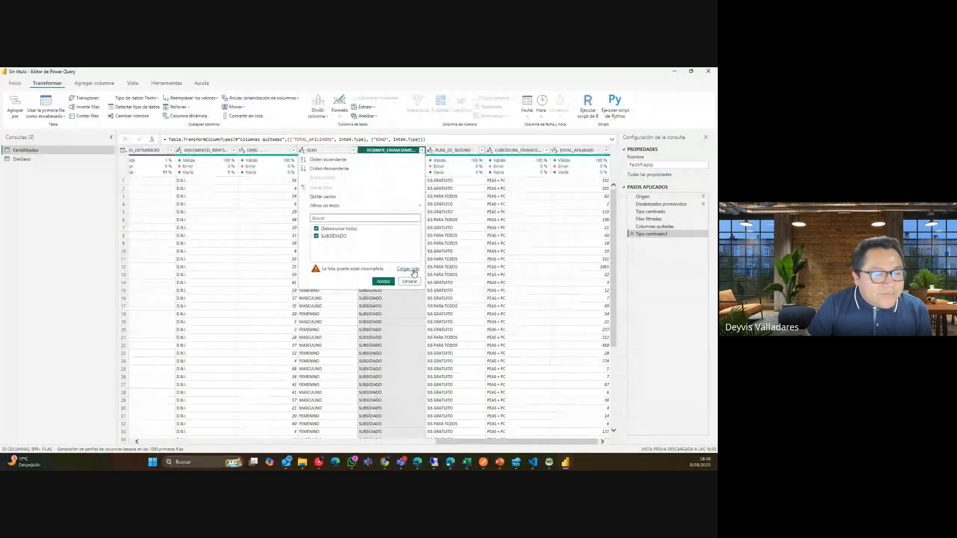
left_click(413, 270)
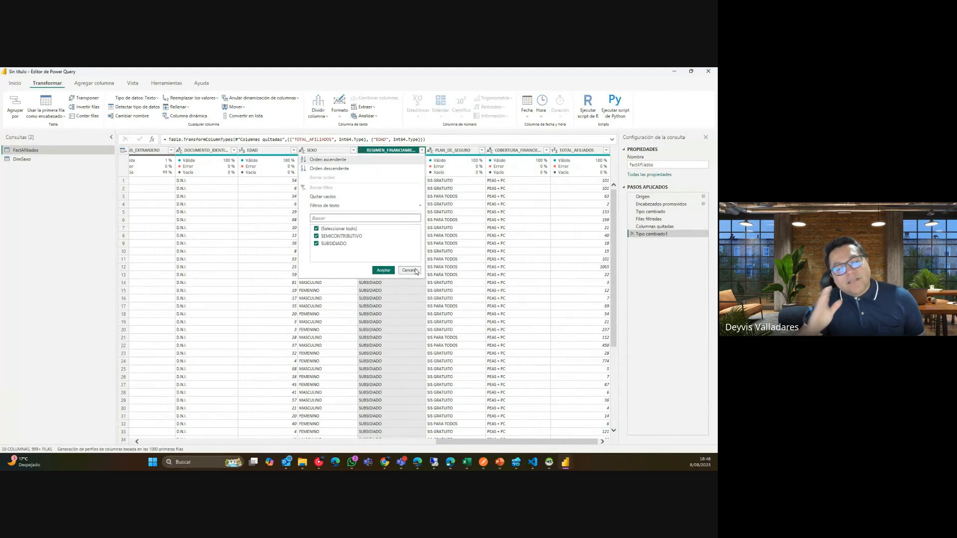
left_click(410, 271)
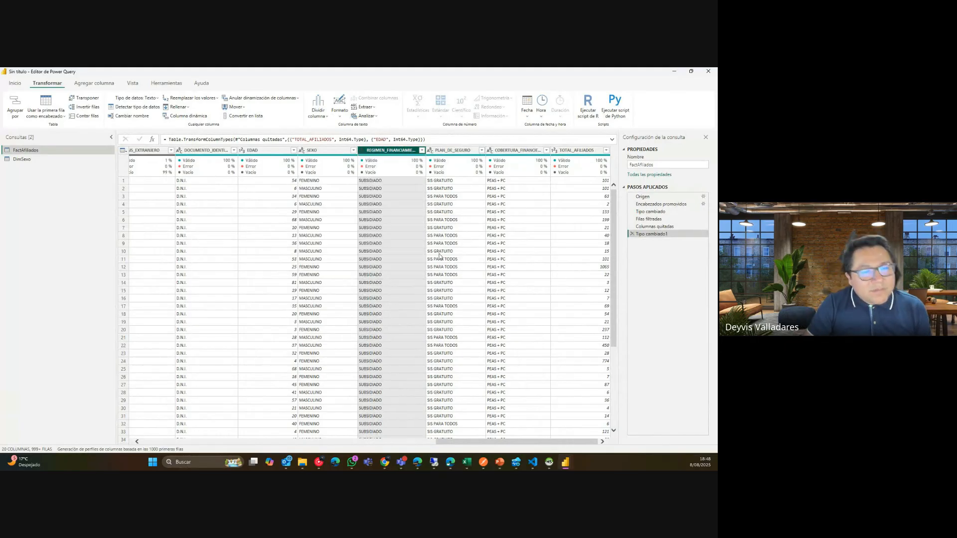
Inspect the REGIMEN_FINANCIAMIENTO and PLAN_DE_SEGURO columns and bring up the Agregar columna commands.
mouse_move(475, 174)
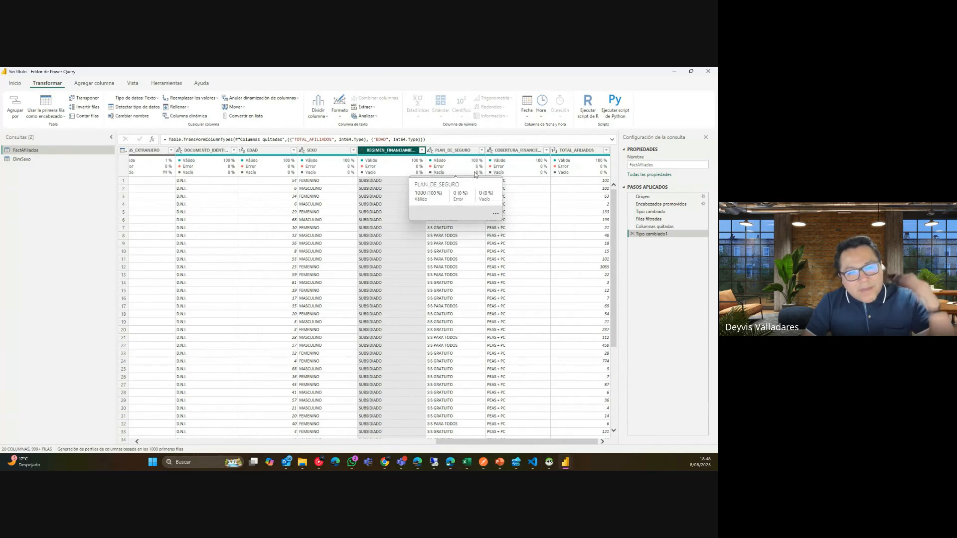
left_click(565, 151)
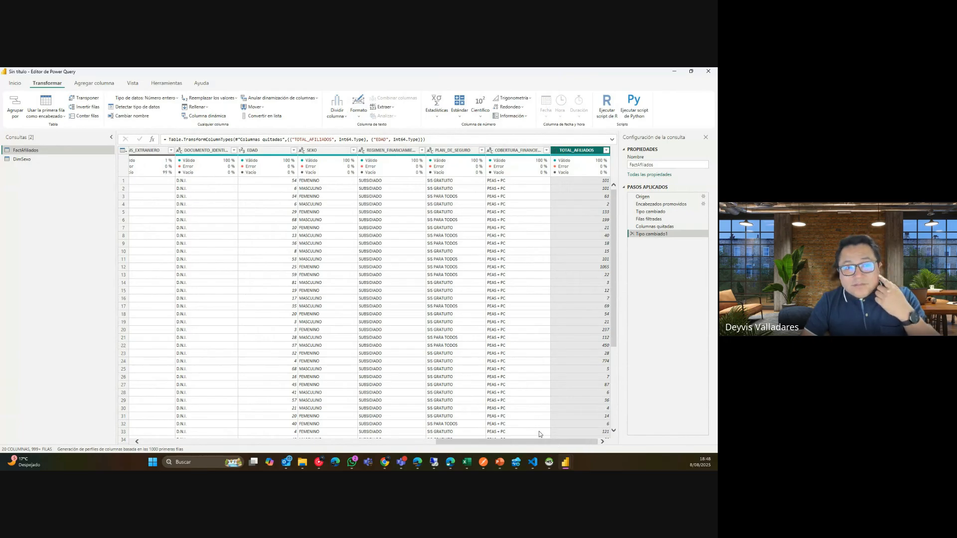
left_click(392, 150)
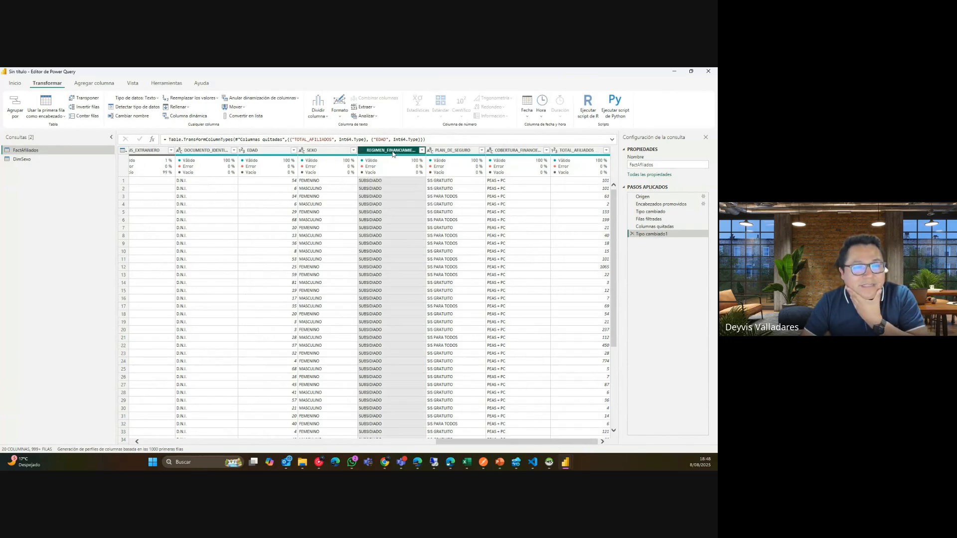
left_click(458, 151)
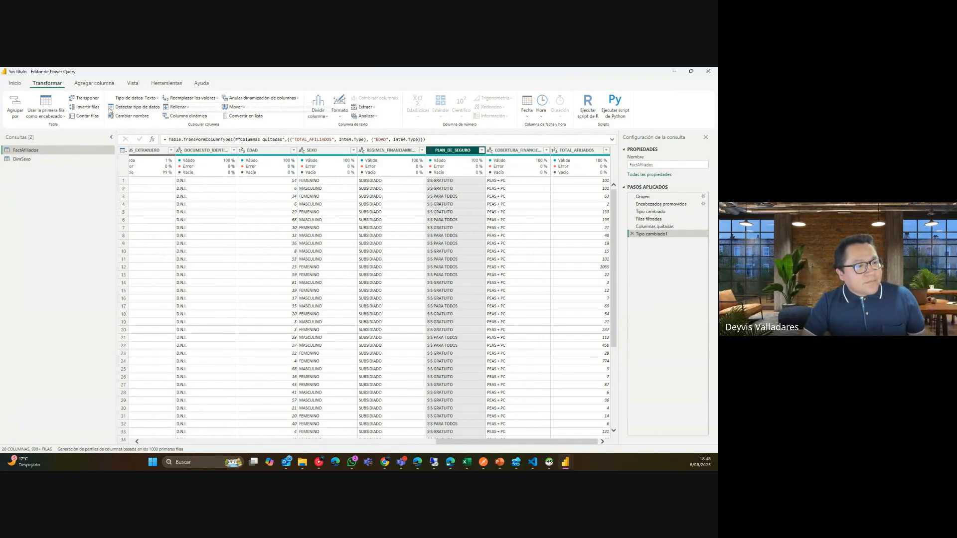
left_click(92, 86)
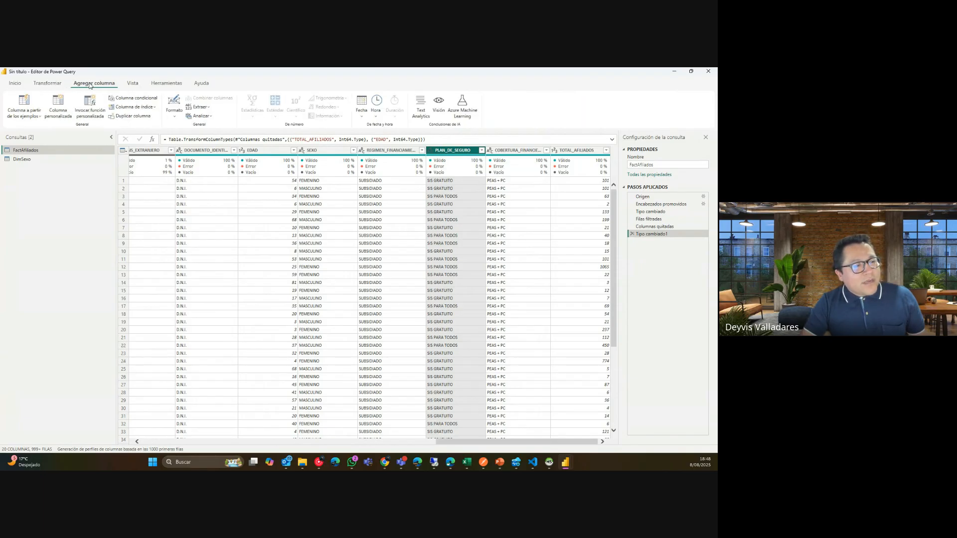
Start a Columna personalizada named REGIMEN_PLAN.
left_click(57, 113)
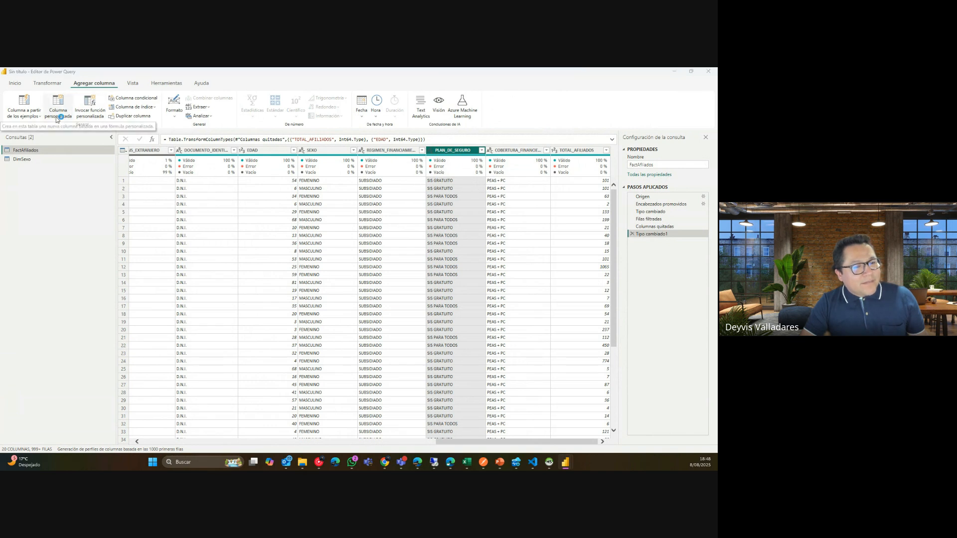
left_click_drag(331, 189, 418, 220)
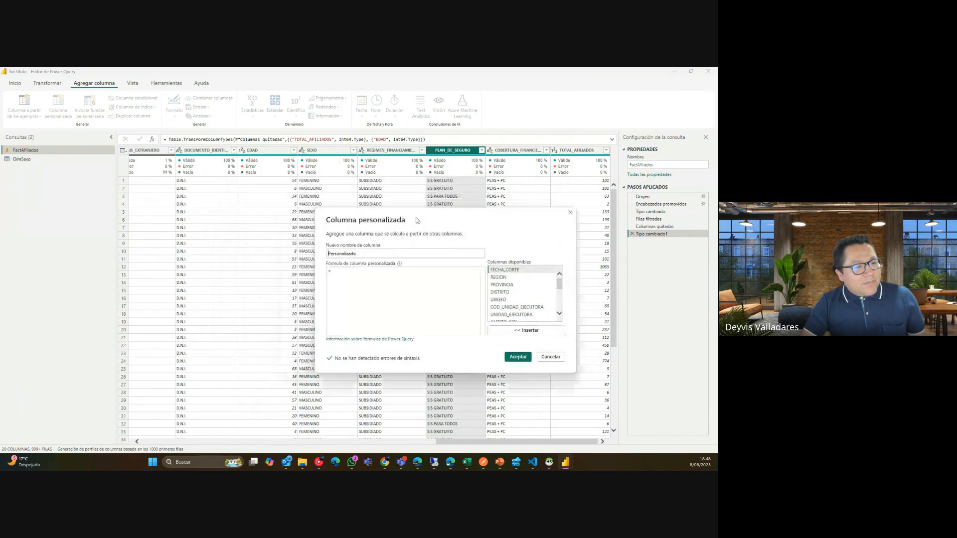
double_click(361, 252)
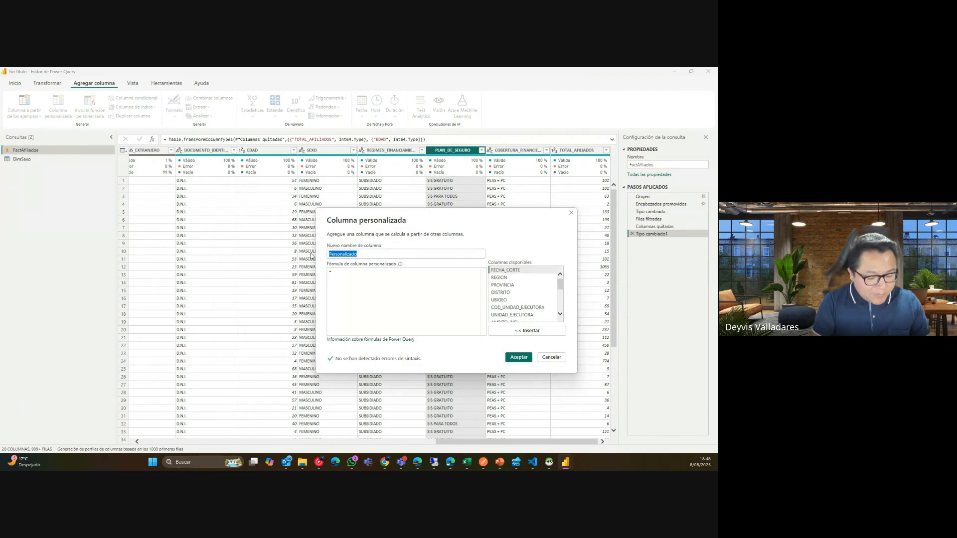
type("REGI")
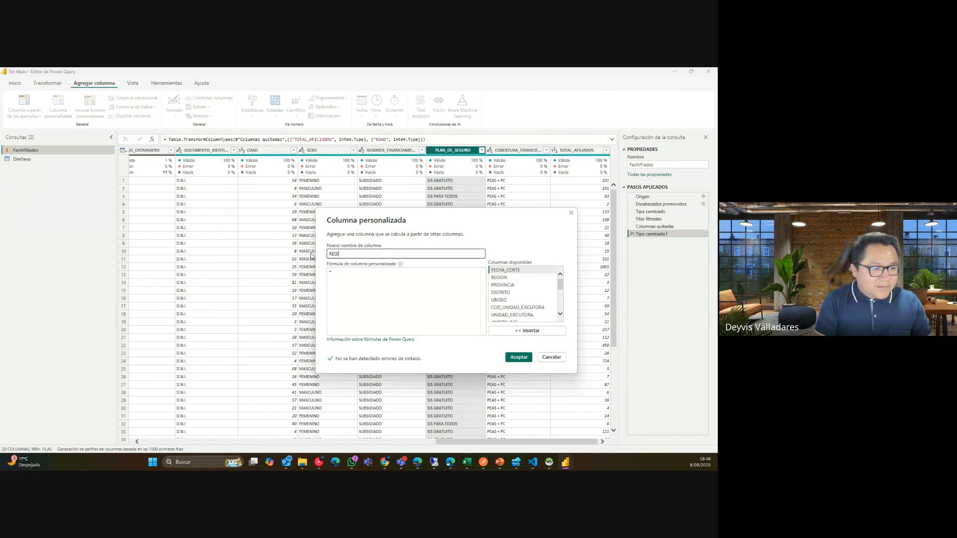
type("MEN_PLAN")
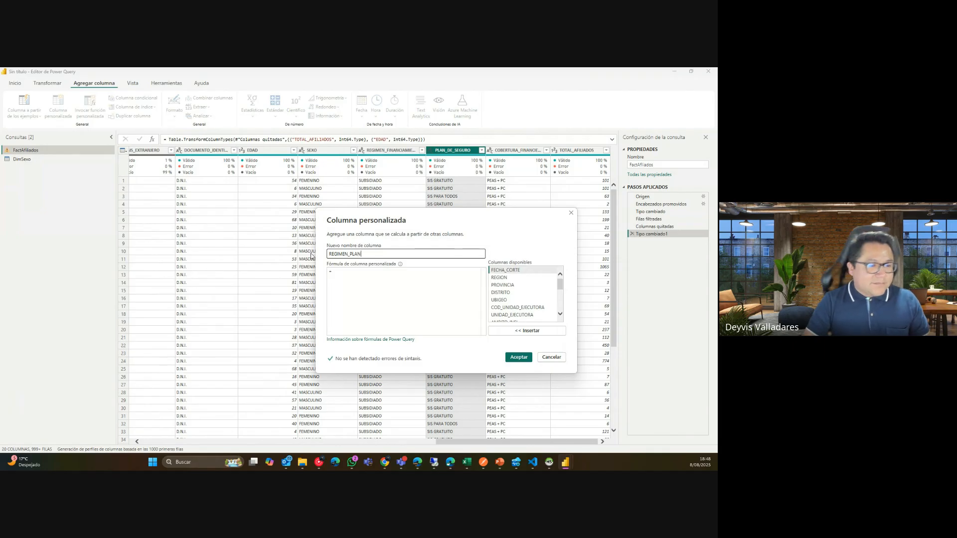
Begin the custom column formula with [REGIMEN_FINANCIAMIENTO]&.
left_click(379, 285)
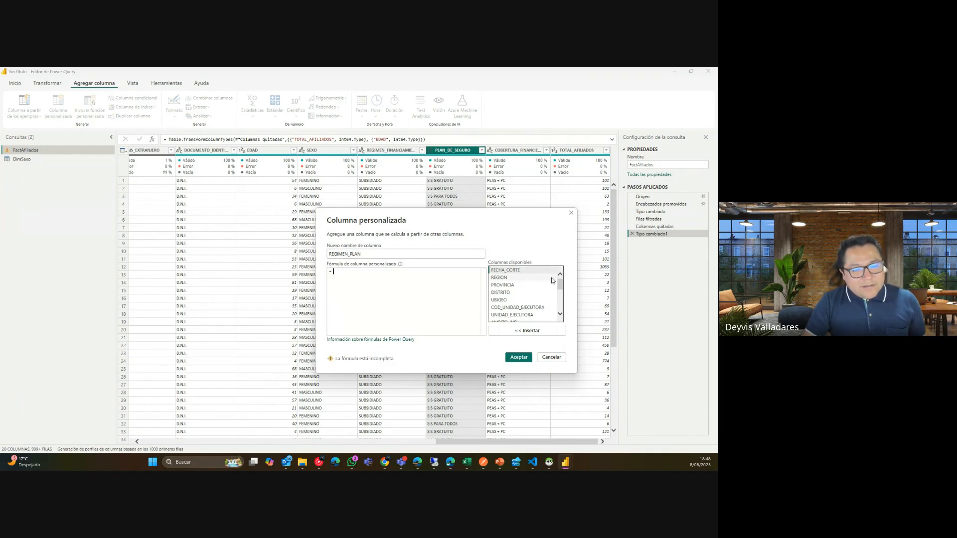
scroll(564, 289, "down", 1)
left_click_drag(565, 289, 563, 304)
double_click(548, 298)
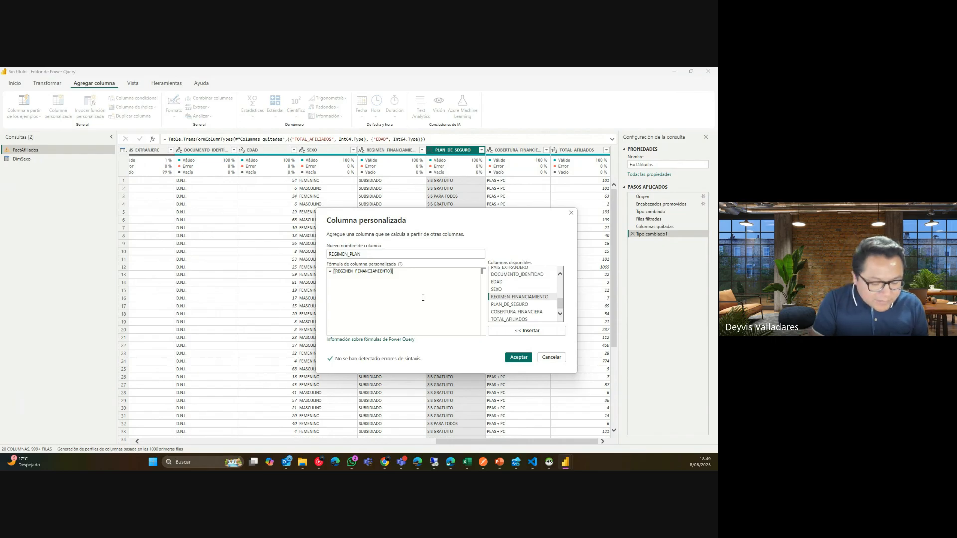
type("&")
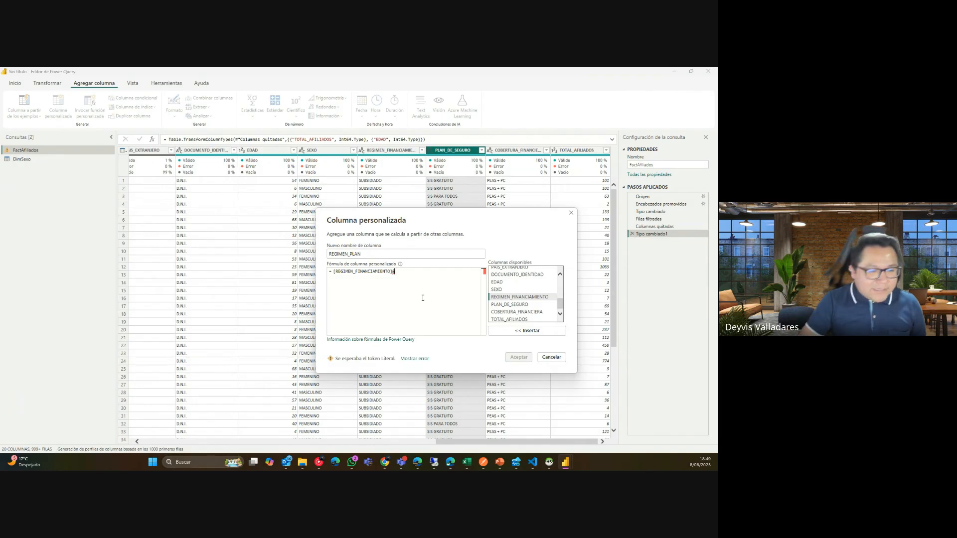
key("Home")
left_click(407, 283)
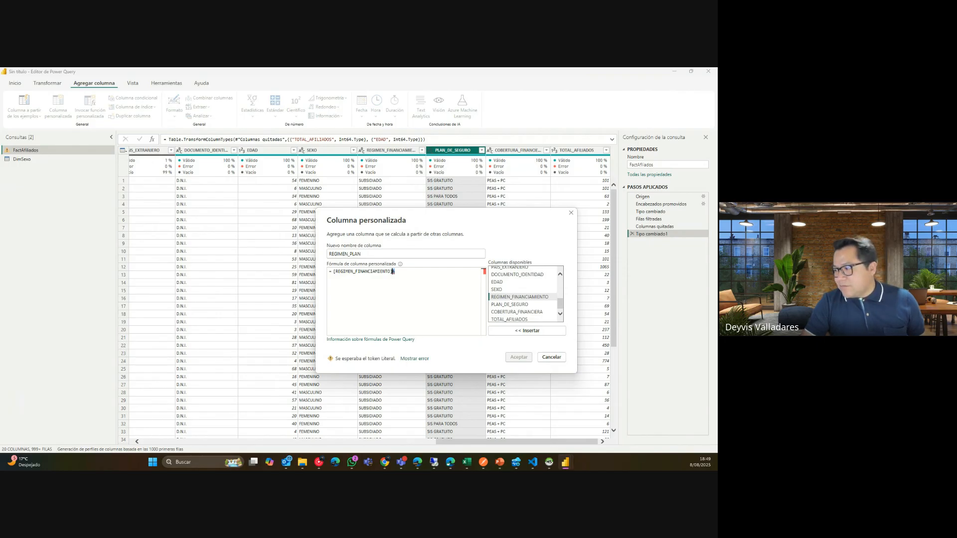
key("alt+Tab")
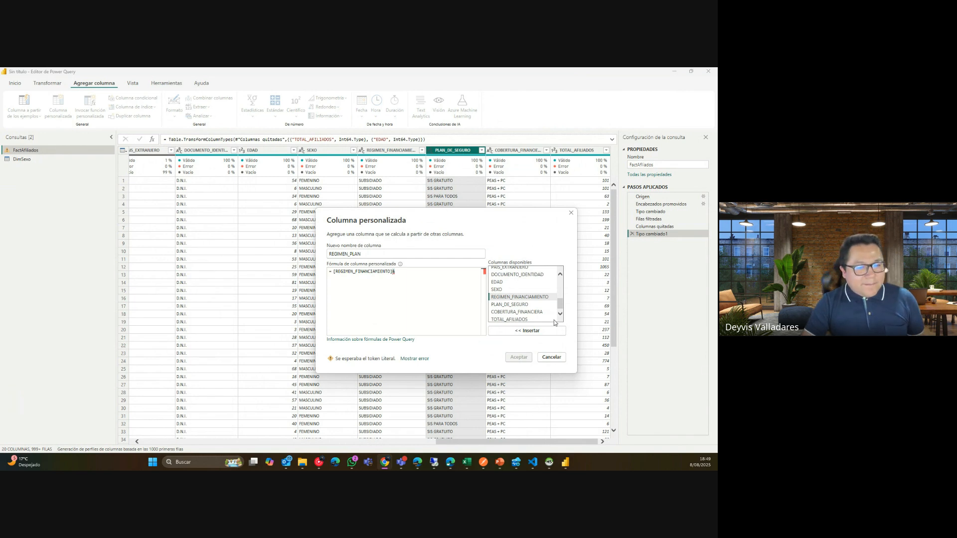
left_click(420, 272)
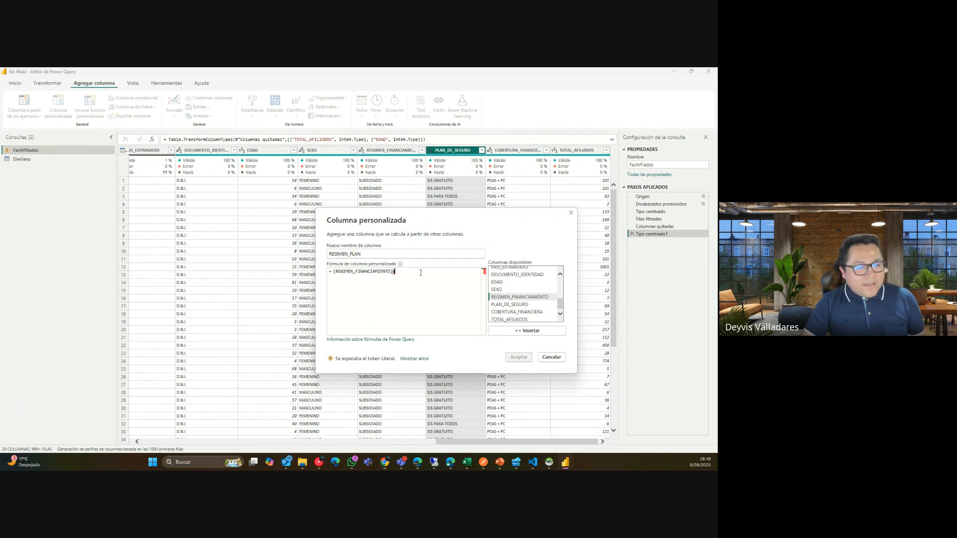
Finish the formula as [REGIMEN_FINANCIAMIENTO]&"-"&[PLAN_DE_SEGURO] and accept the new column.
double_click(531, 304)
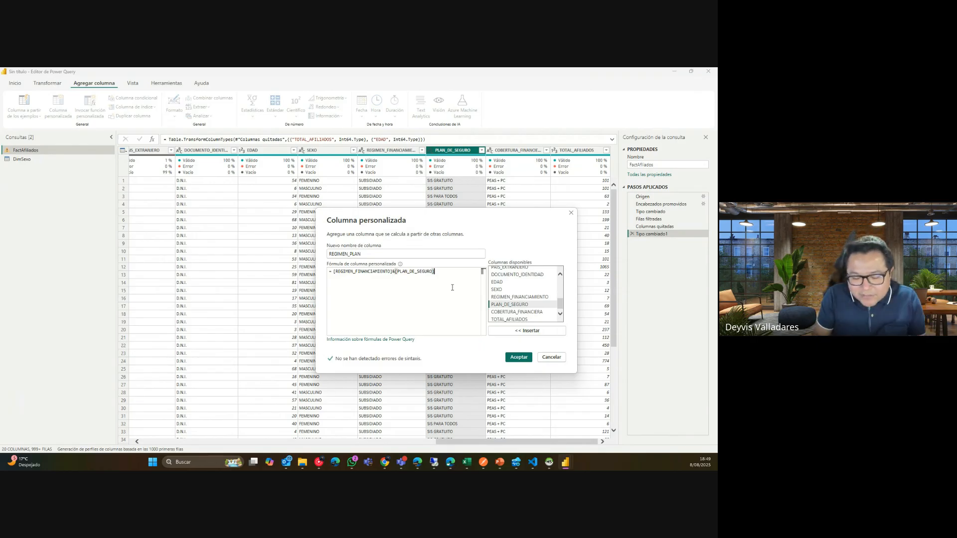
key("Left")
key("Left")
key("Left")
key("Left")
key("Left")
key("Left")
key("Left")
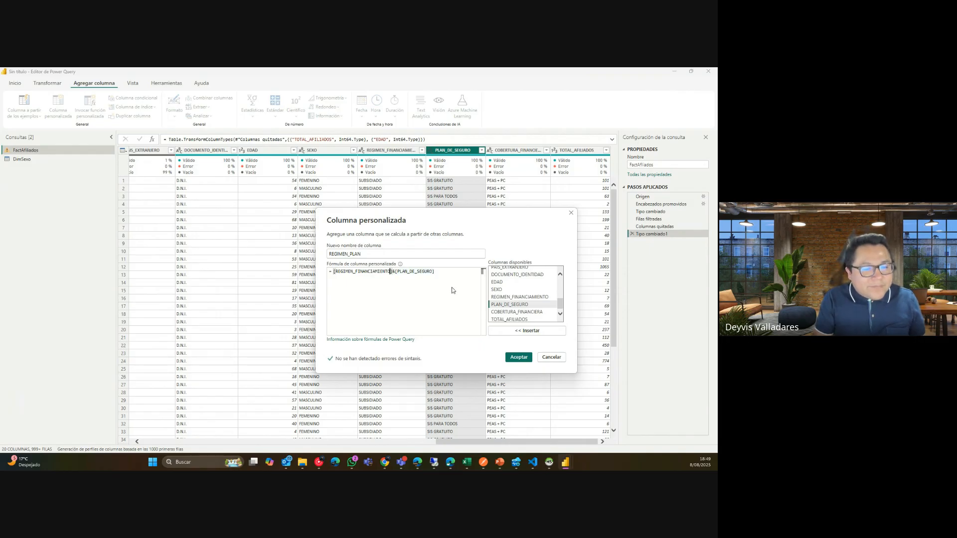
key("Right")
type("\"-\"")
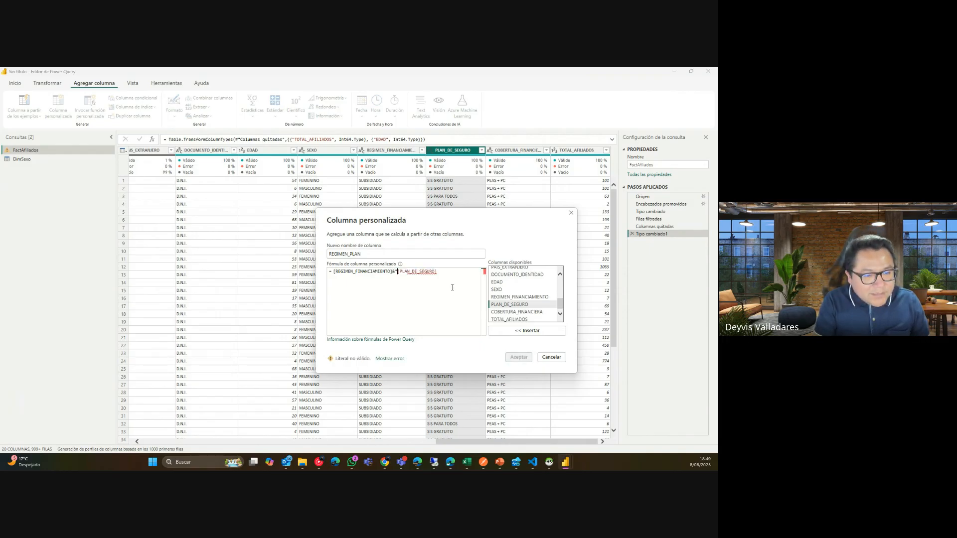
type("&")
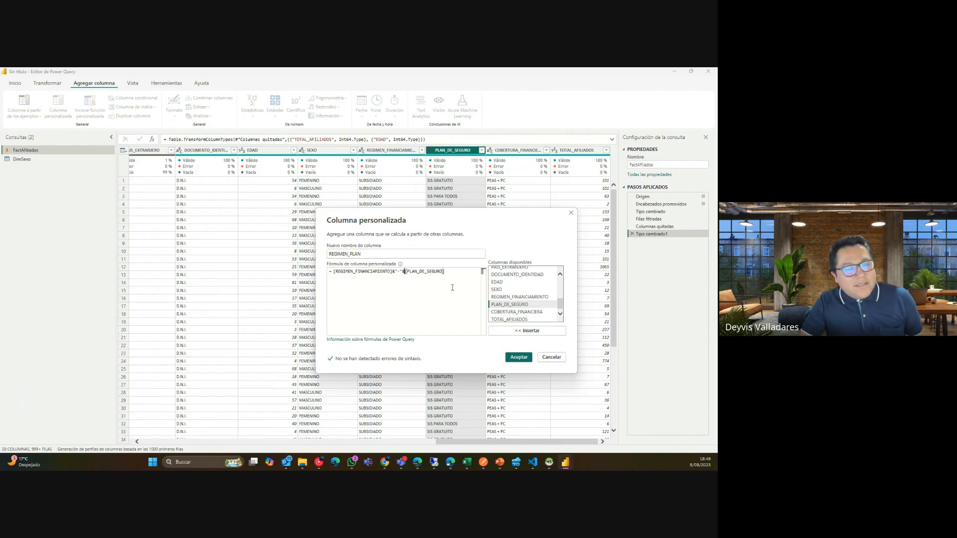
left_click_drag(445, 272, 333, 271)
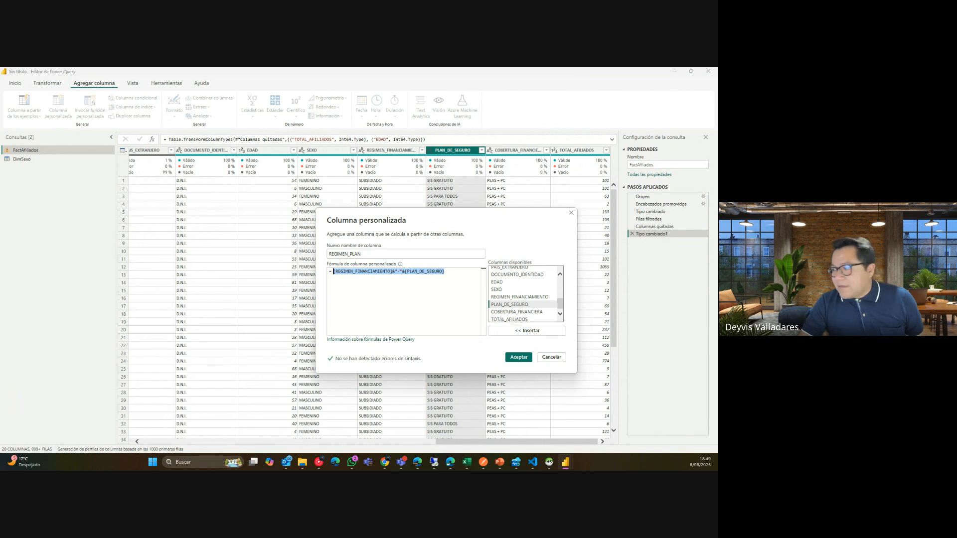
key("alt+Tab")
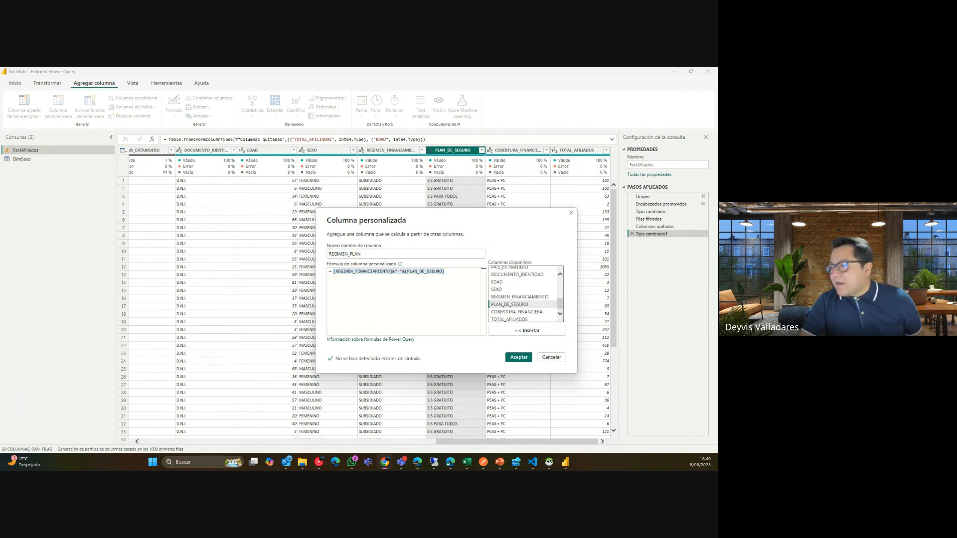
left_click(450, 281)
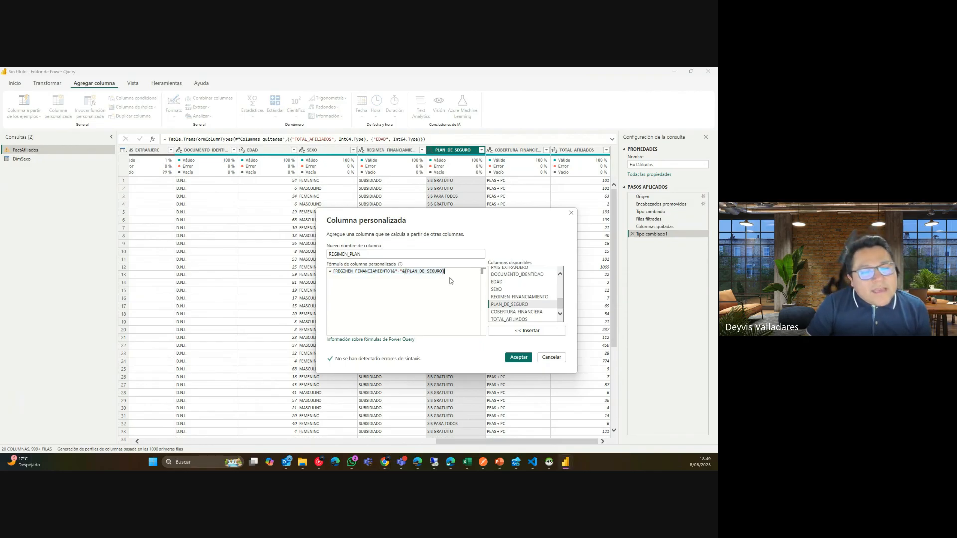
left_click(519, 357)
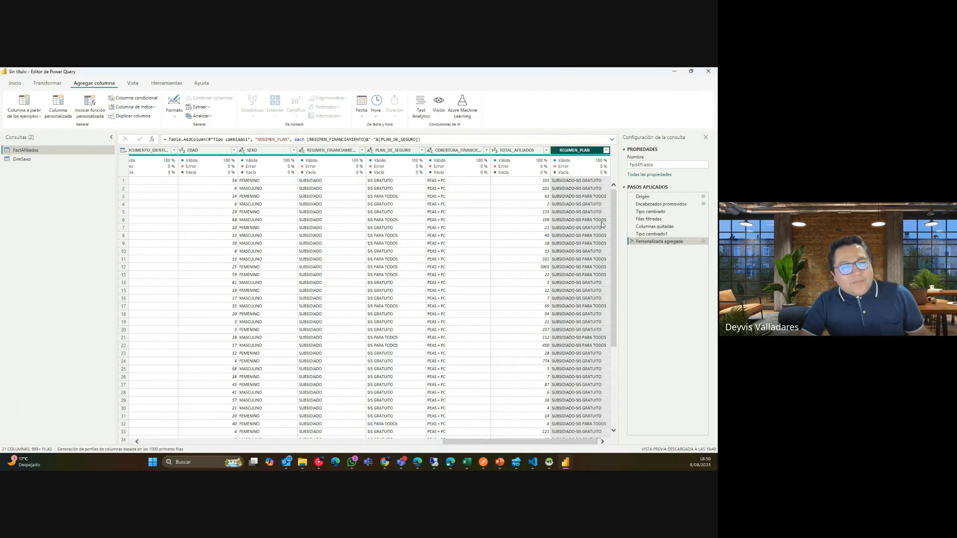
Reopen the Personalizada agregada step's dialog and select the REGIMEN_PLAN formula for review.
left_click(674, 234)
double_click(673, 242)
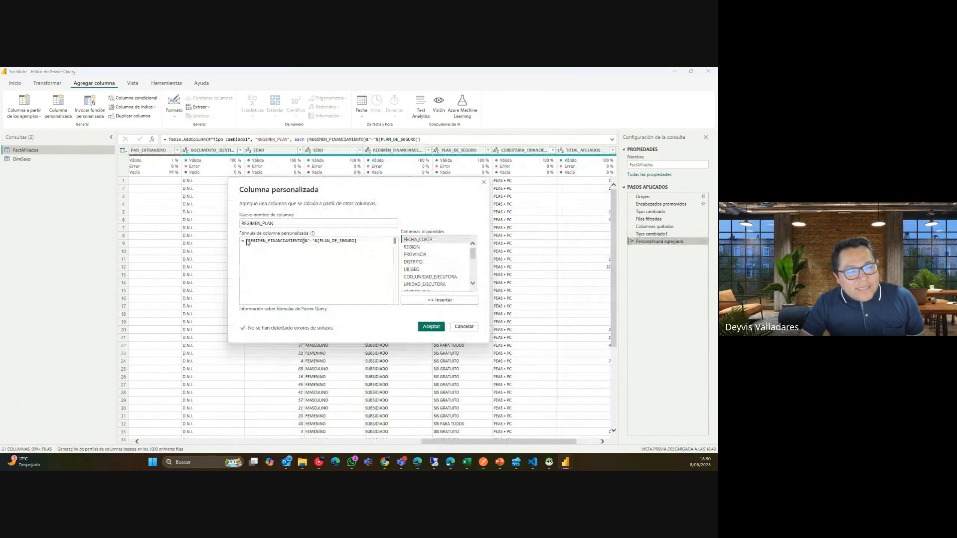
left_click_drag(247, 241, 360, 245)
left_click(372, 245)
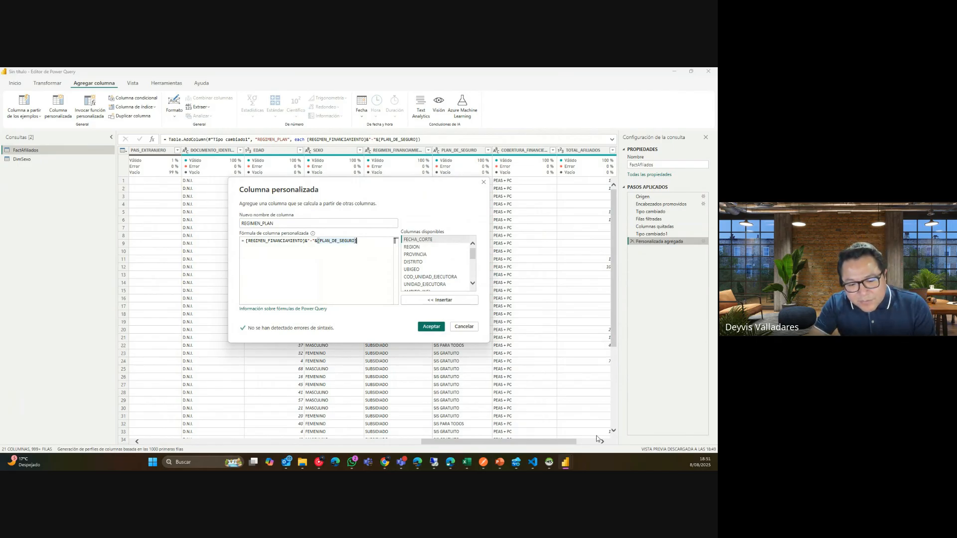
Switch to the main report window, then return to the Editor de Power Query window.
mouse_move(565, 462)
left_click(543, 431)
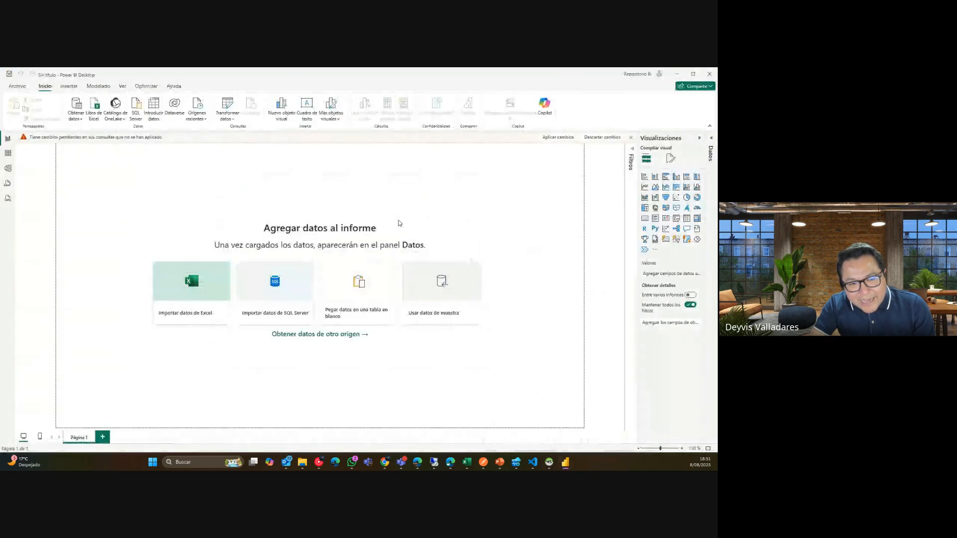
mouse_move(565, 462)
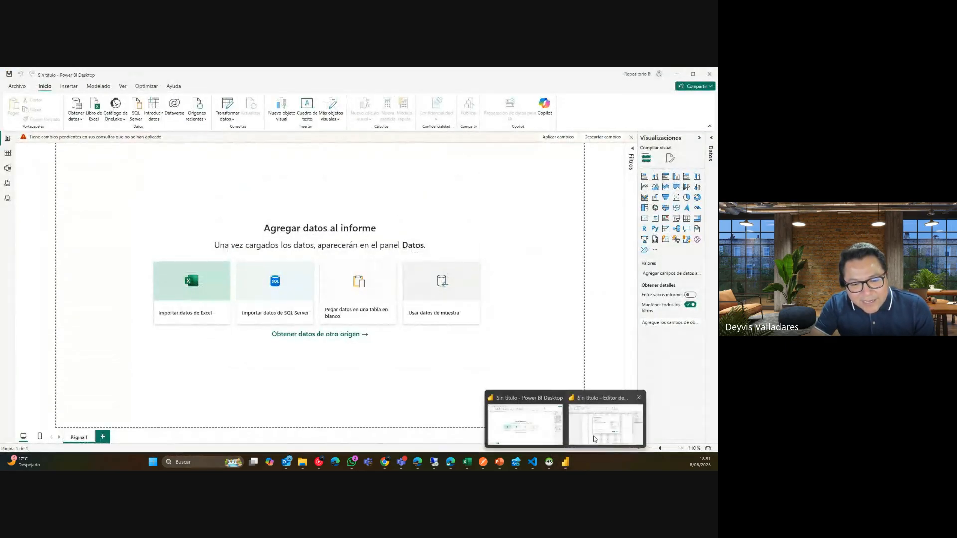
left_click(611, 424)
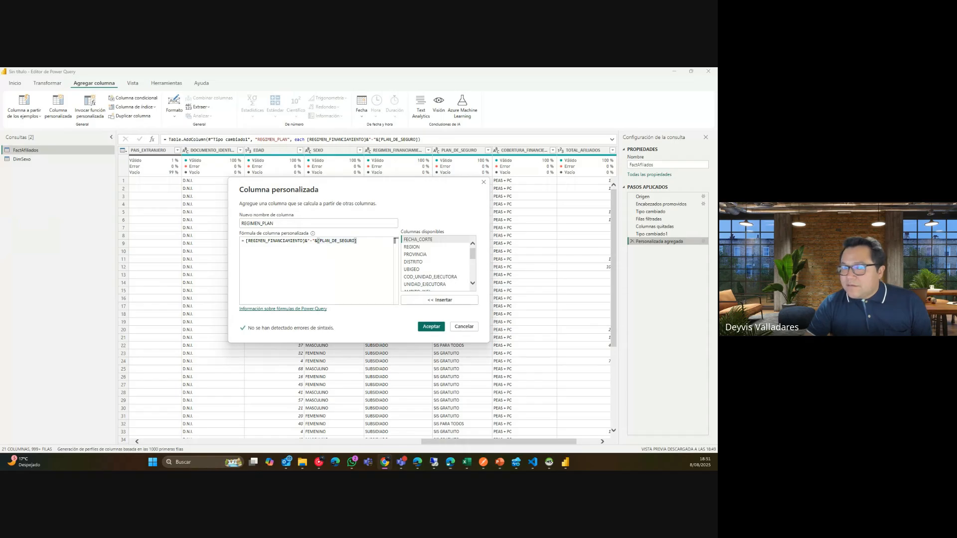
Select the REGIMEN_PLAN formula and close the dialog with Aceptar, leaving it unchanged.
left_click(369, 252)
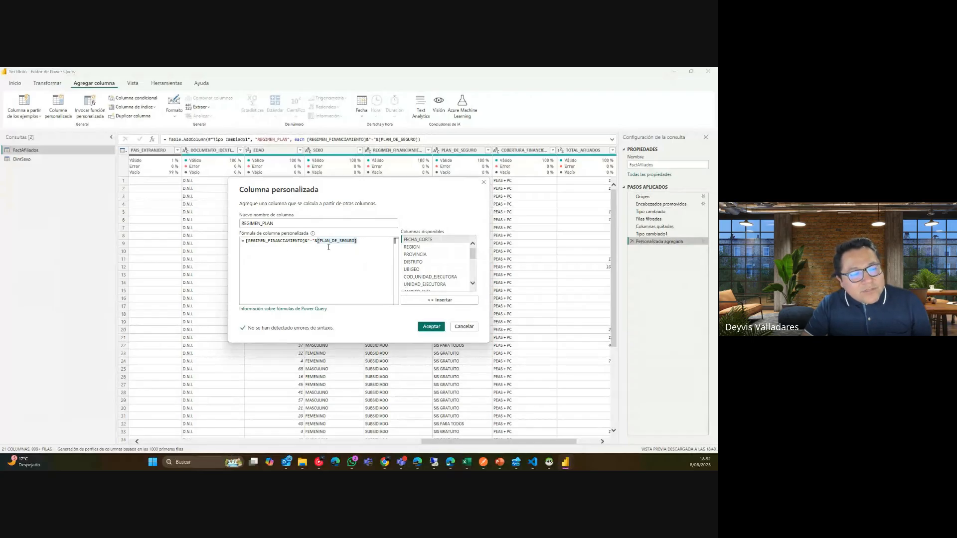
left_click_drag(358, 241, 248, 242)
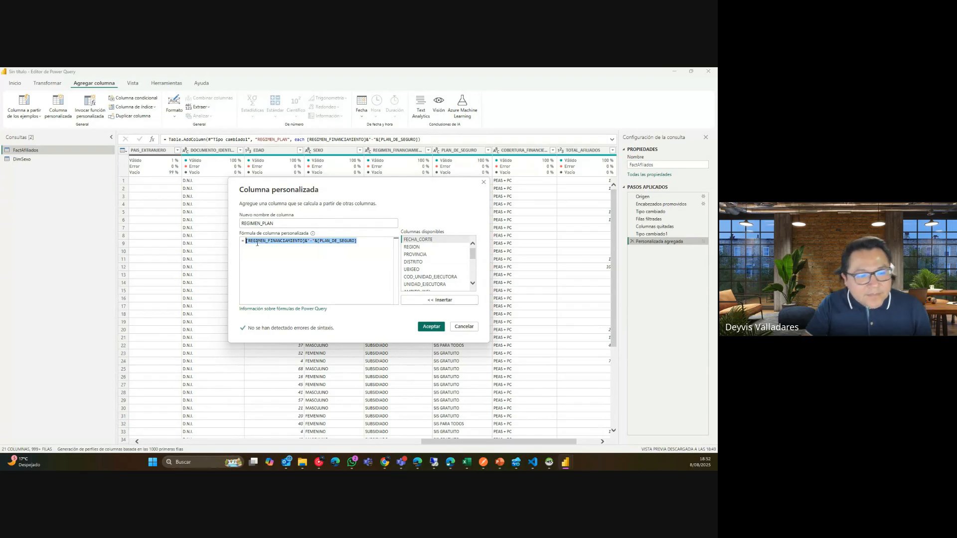
left_click(437, 327)
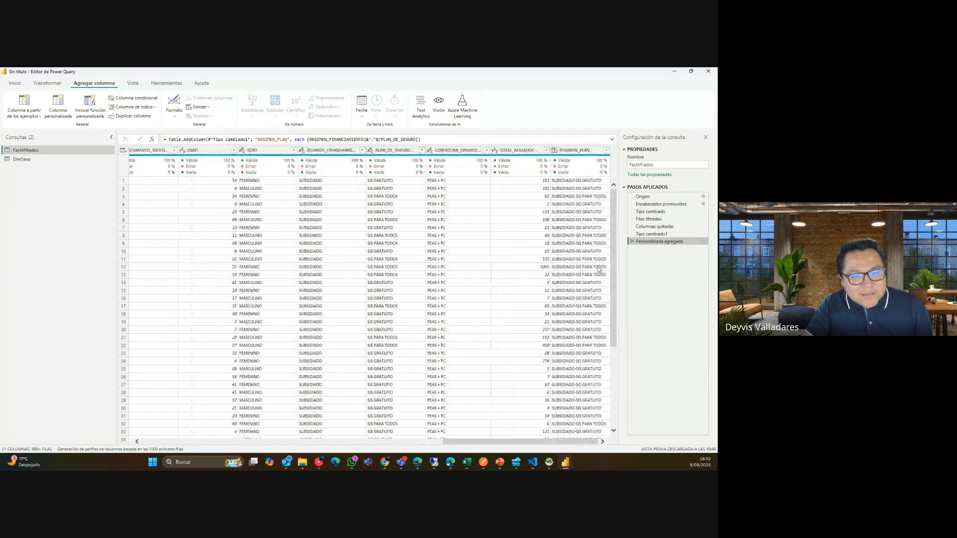
Check the REGIMEN_PLAN column's data type list without changing it.
left_click(575, 165)
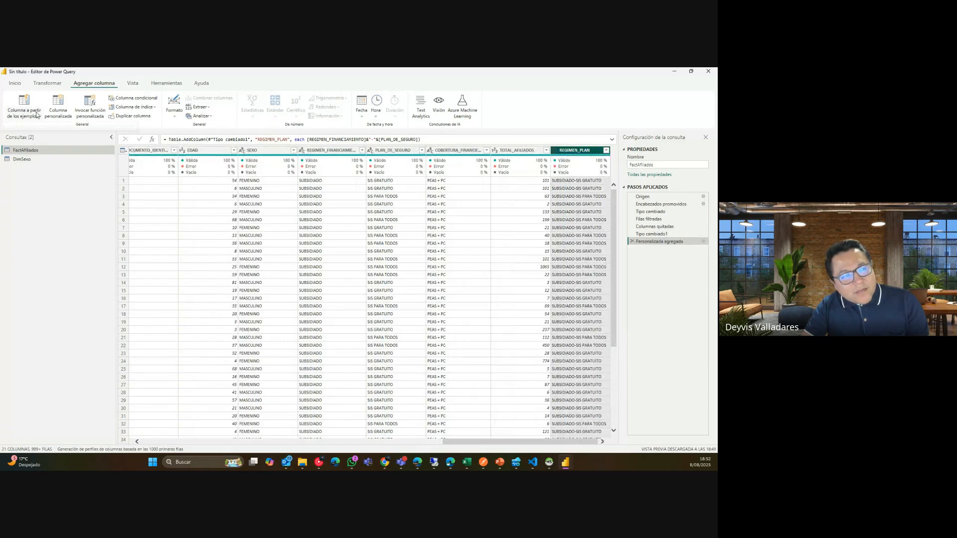
left_click(48, 83)
left_click(141, 98)
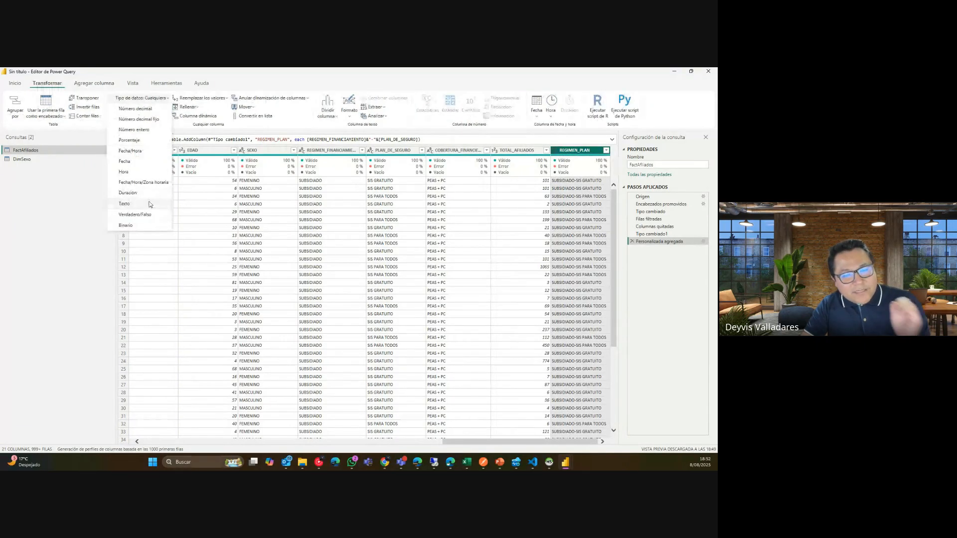
left_click(647, 294)
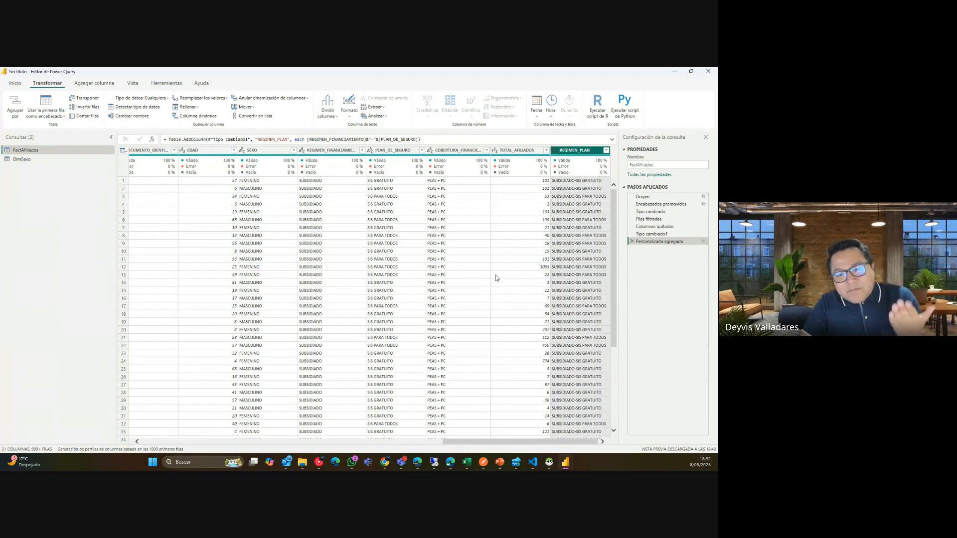
Preview earlier Applied Steps, then delete the Personalizada agregada step.
left_click(667, 220)
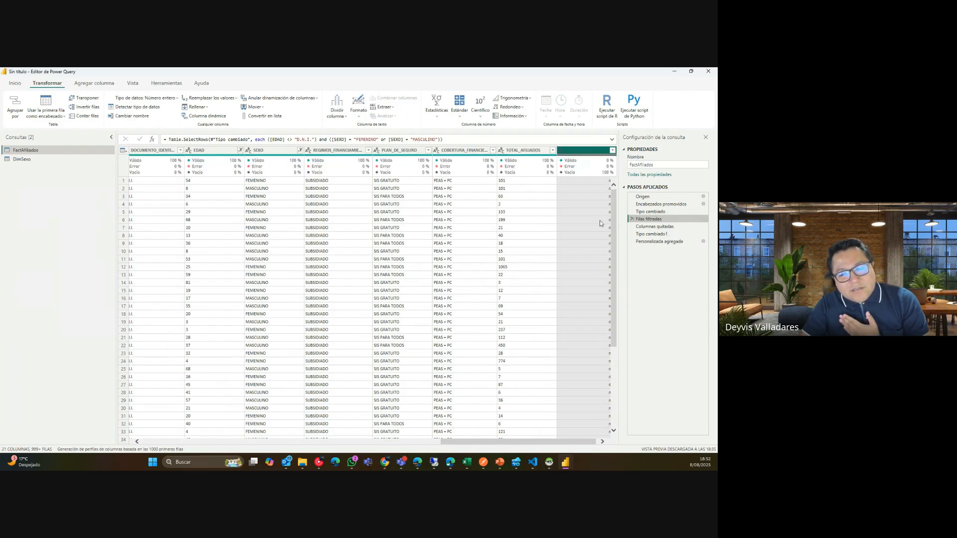
left_click(696, 242)
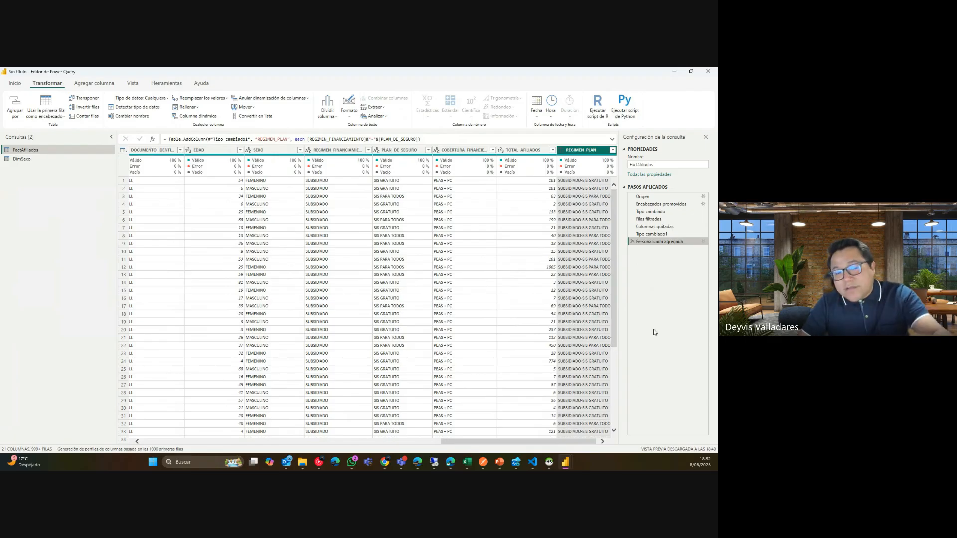
left_click(632, 242)
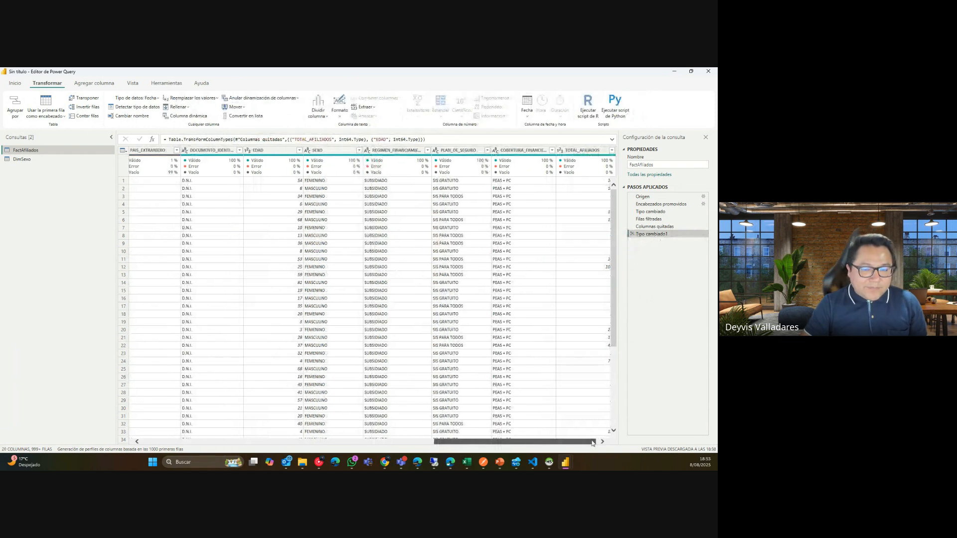
Select REGIMEN_FINANCIAMIENTO and PLAN_DE_SEGURO together and show the Agregar columna commands.
left_click_drag(592, 442, 598, 441)
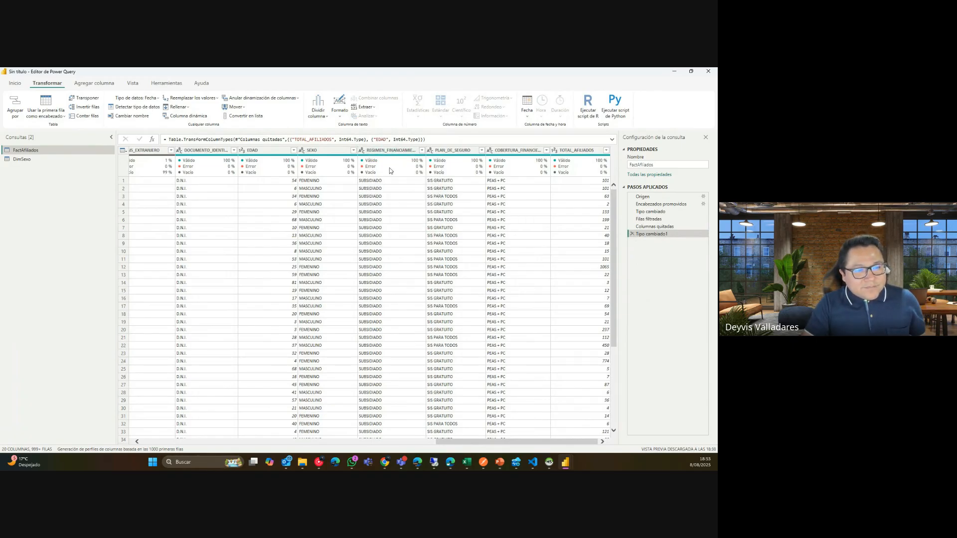
left_click(398, 152)
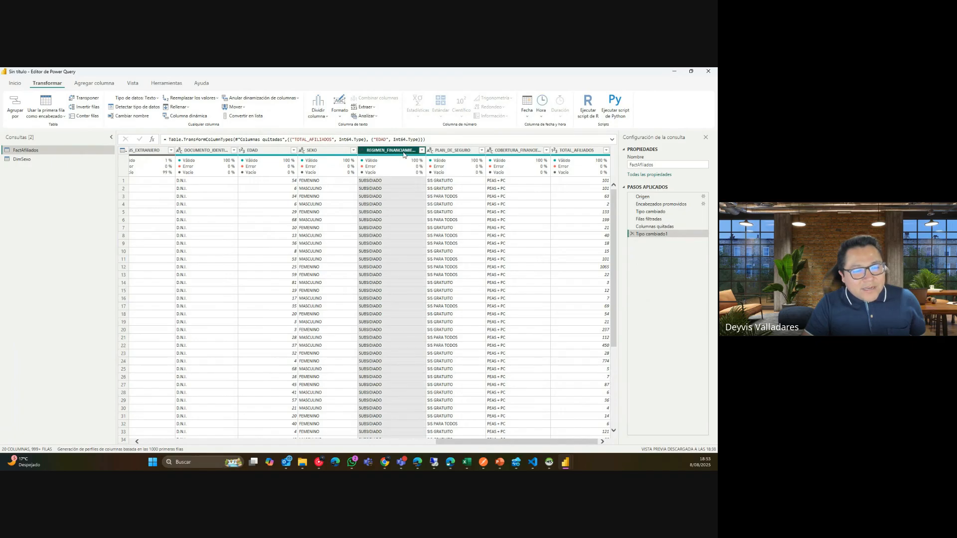
mouse_move(466, 157)
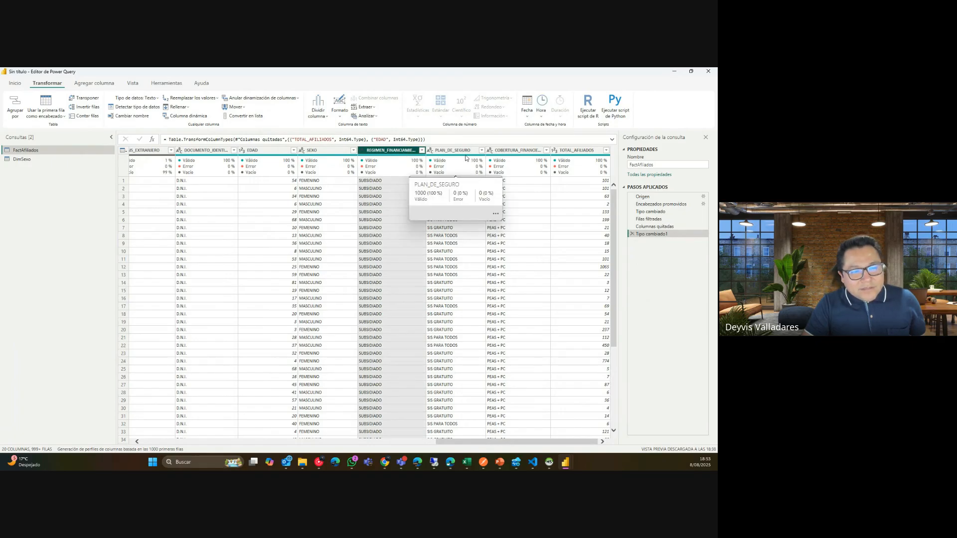
left_click(454, 150, "ctrl")
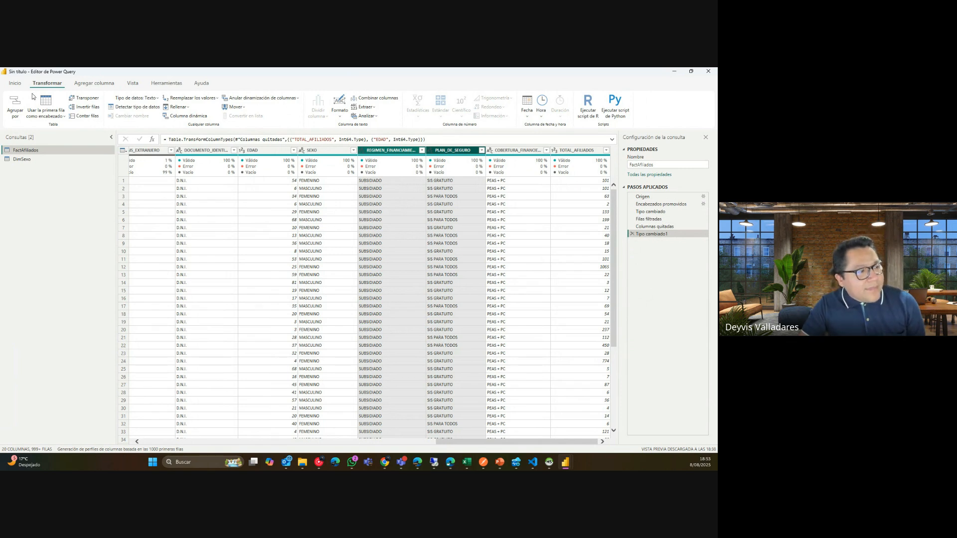
left_click(104, 85)
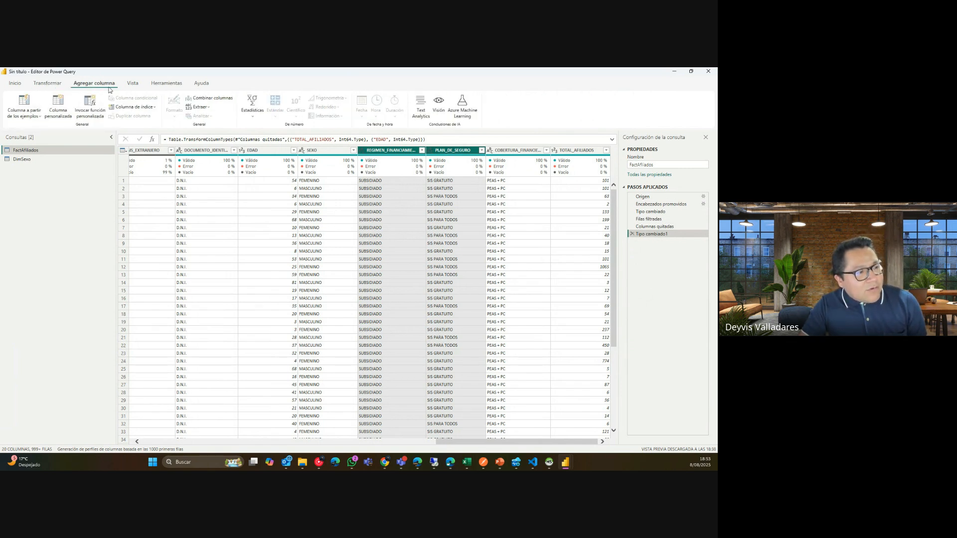
Create a column from examples based on the selection and rename it REGIMEN_PLAN.
left_click(22, 117)
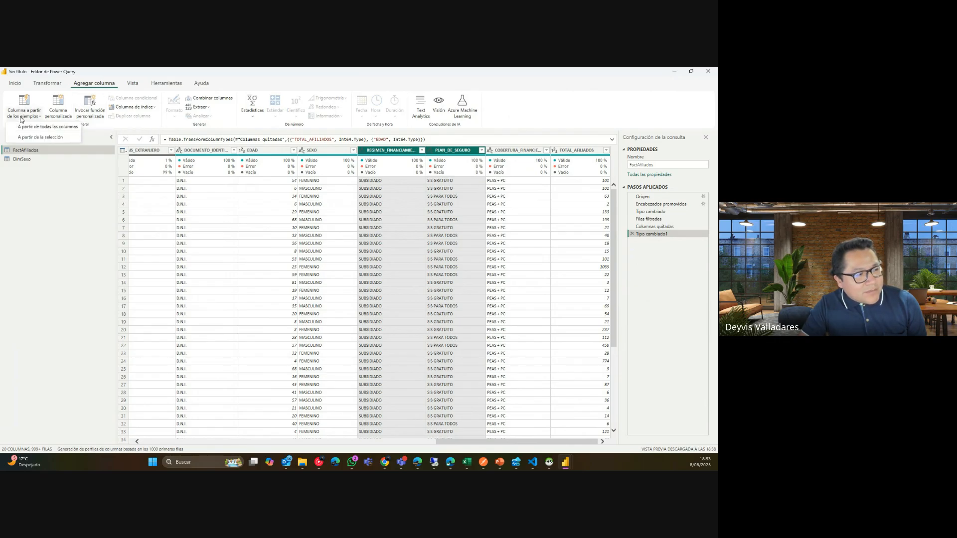
left_click(61, 137)
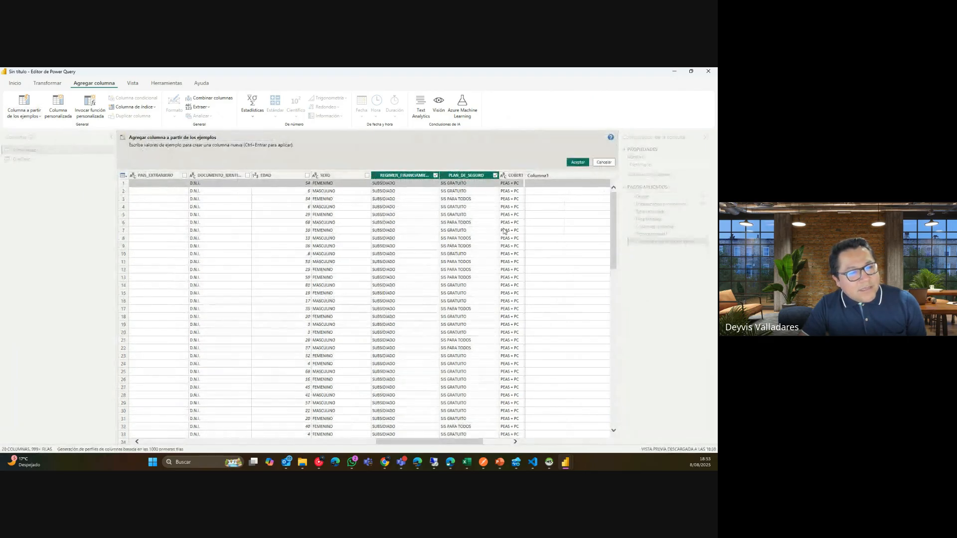
left_click(500, 441)
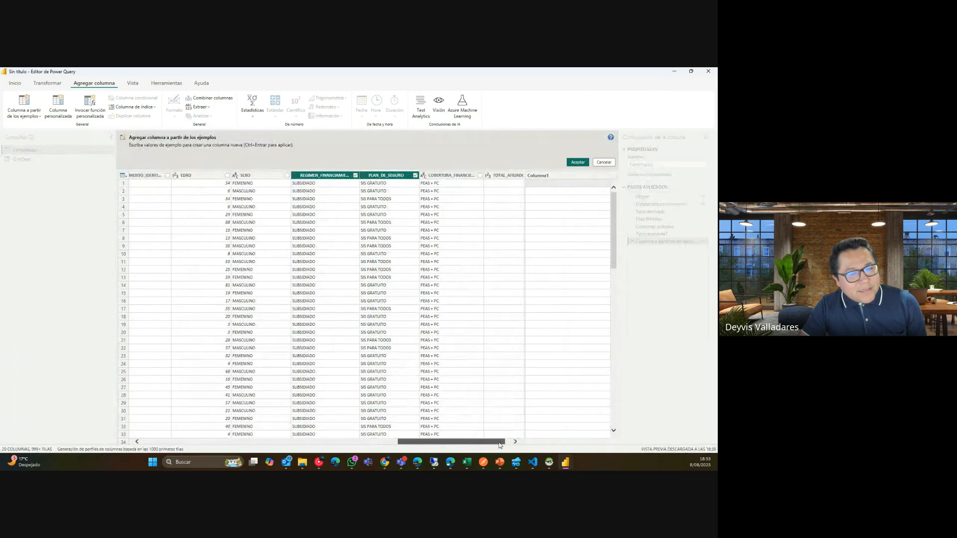
left_click_drag(499, 443, 508, 442)
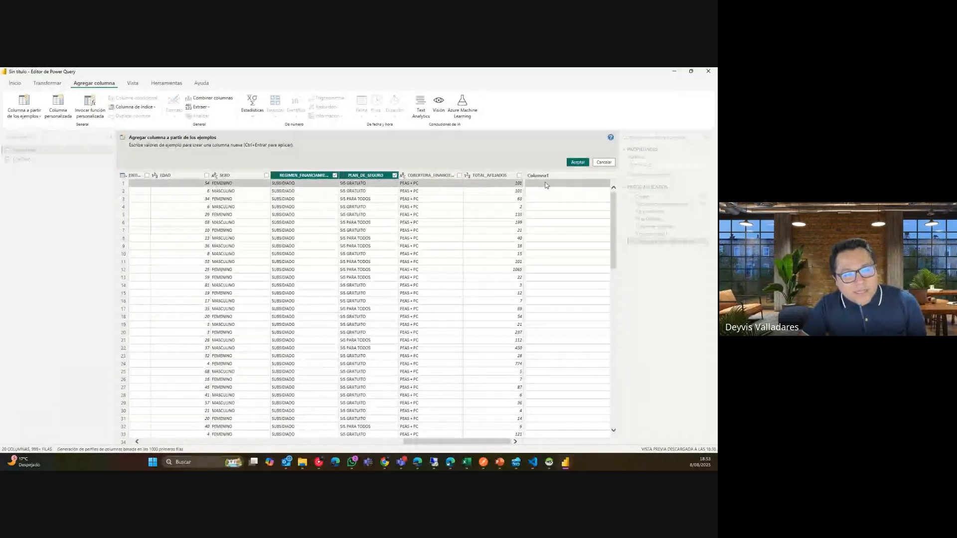
left_click(543, 178)
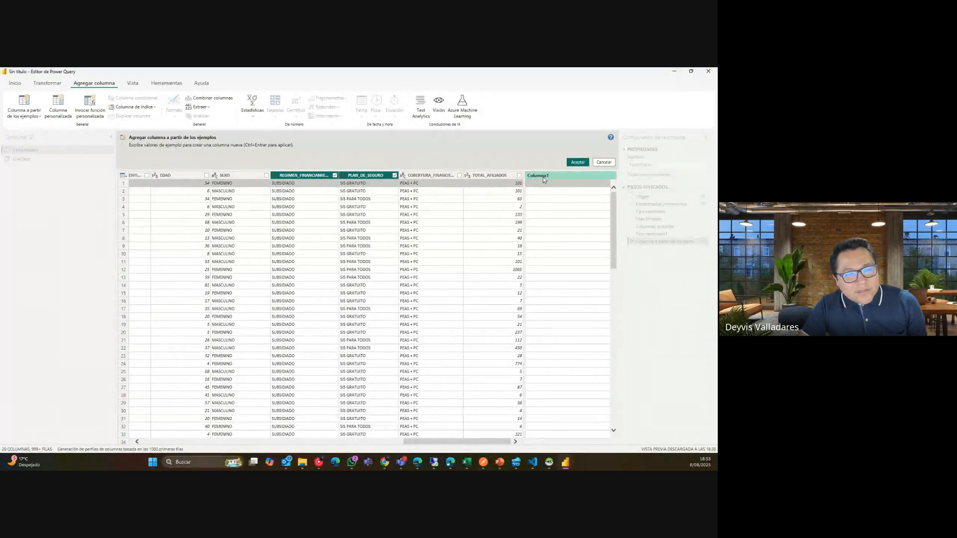
double_click(543, 177)
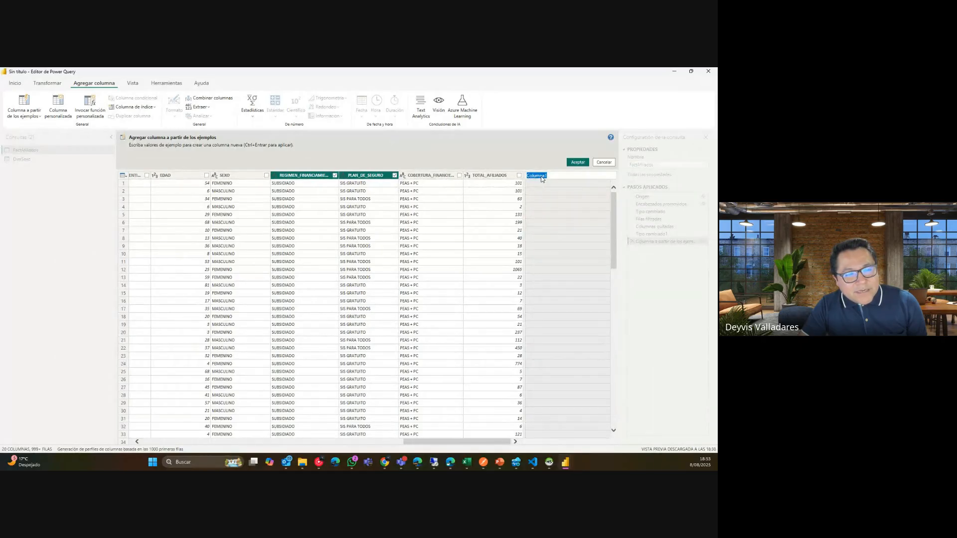
type("RE")
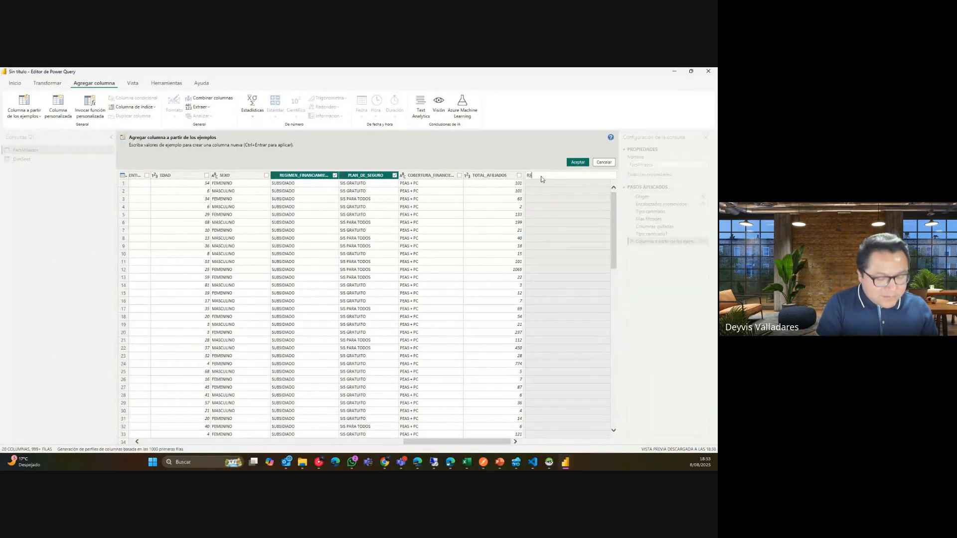
type("GIMEN_PLAN")
key("Return")
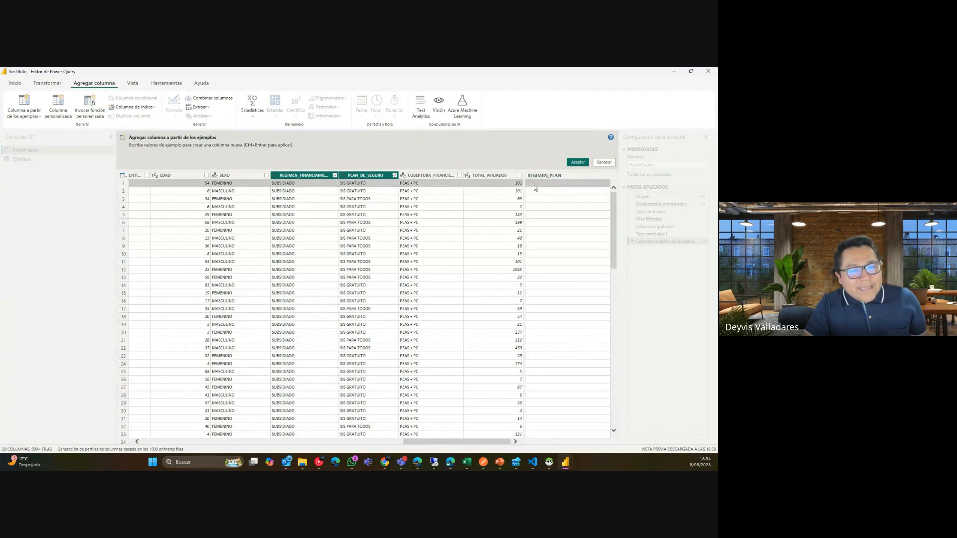
Enter the example 'SUBSIDIADO - SIS GRATUITO', fill the column, and accept it.
left_click(534, 183)
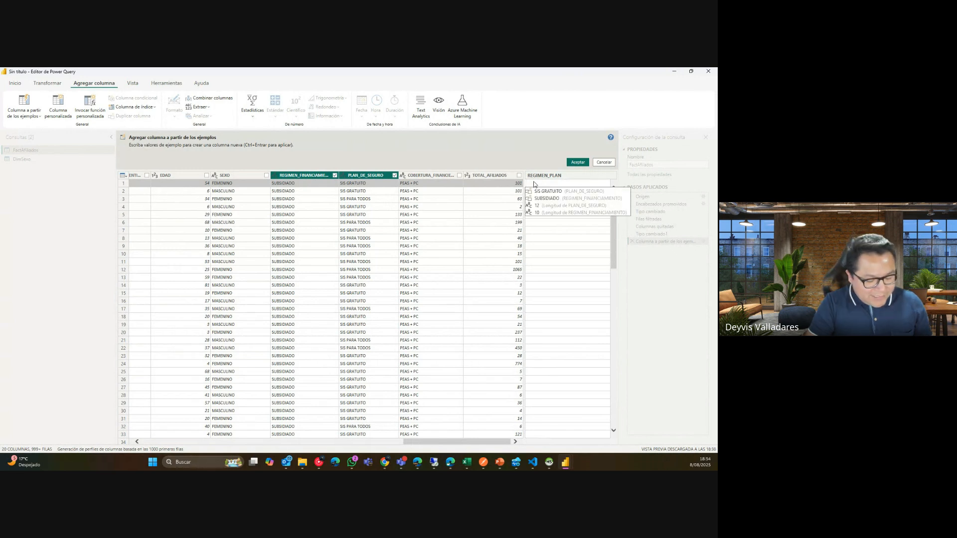
type("SUBSIDIADO")
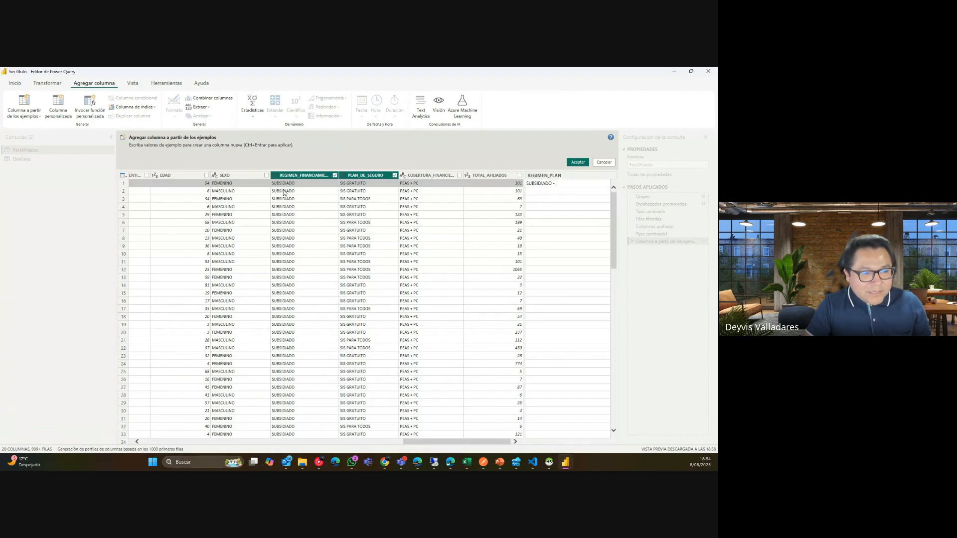
type(" - ")
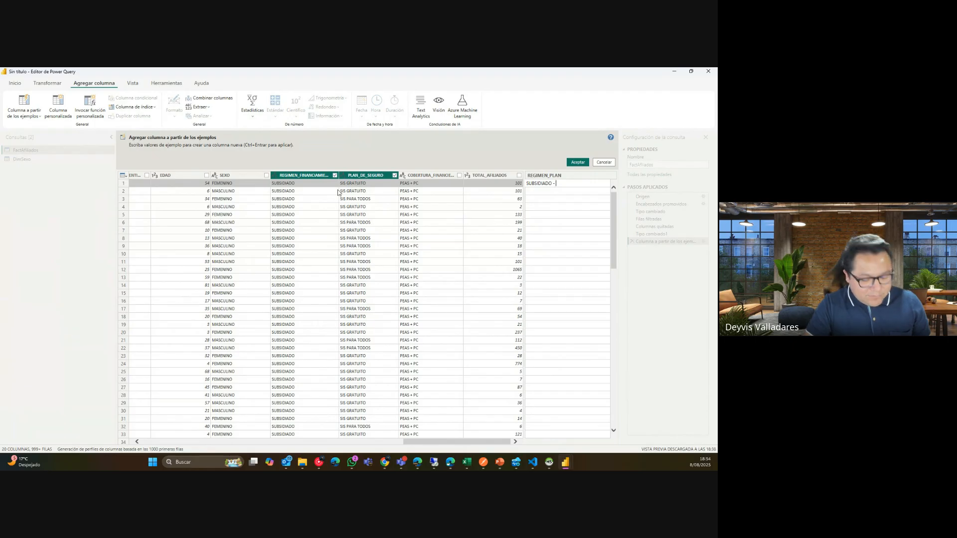
type("SIS GRAU")
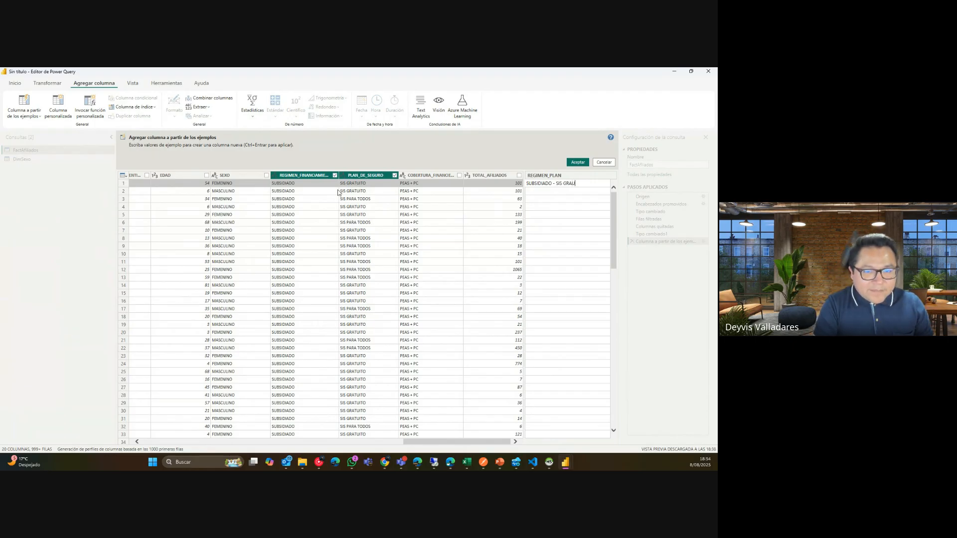
type("ITO")
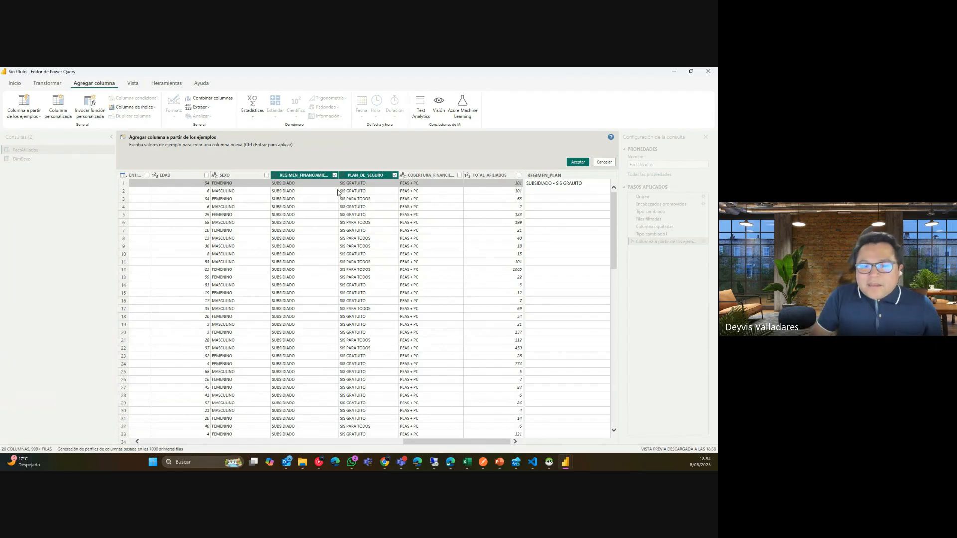
key("Left")
key("Left")
key("Left")
type("T")
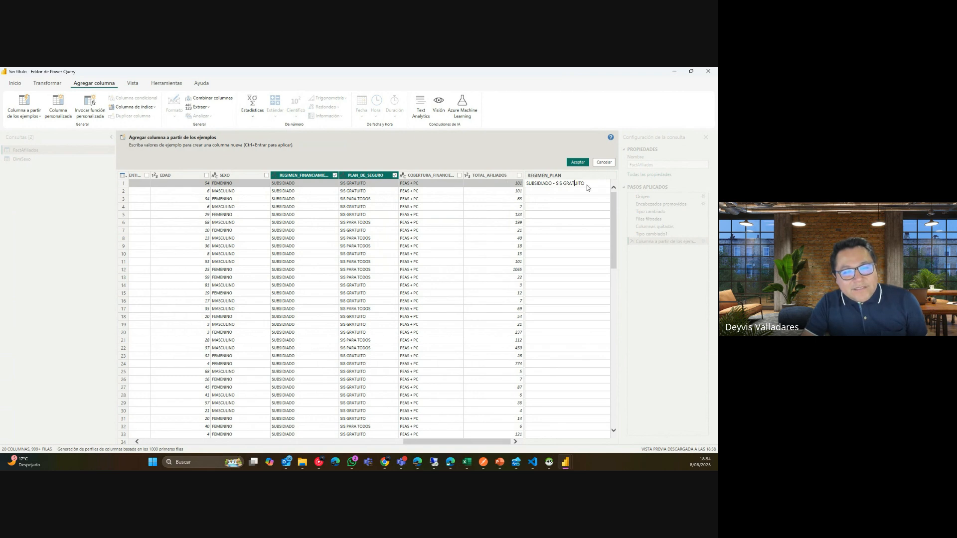
key("Return")
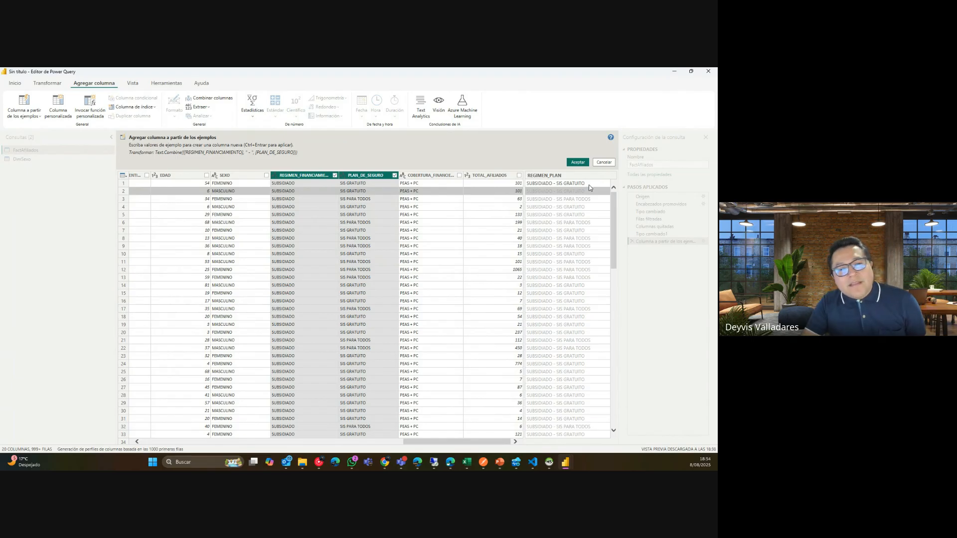
left_click(580, 162)
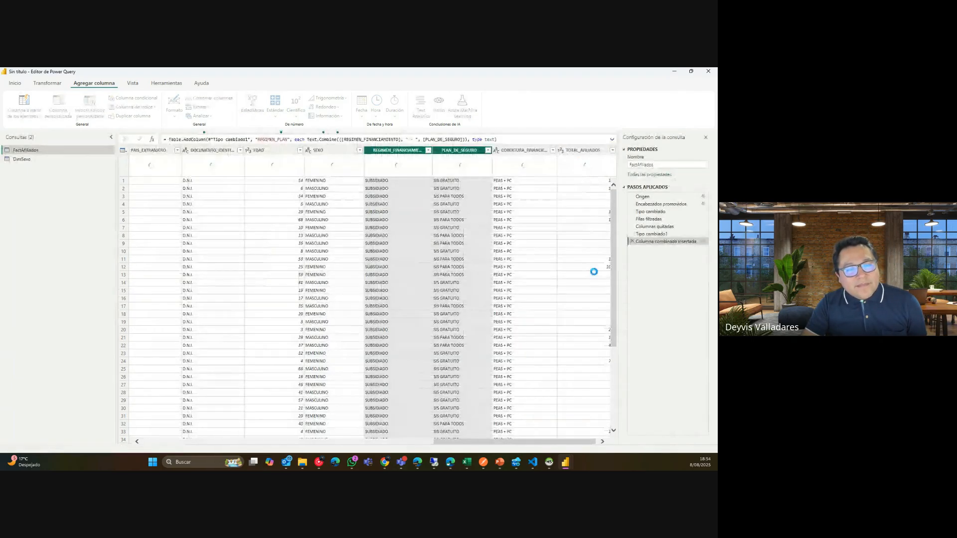
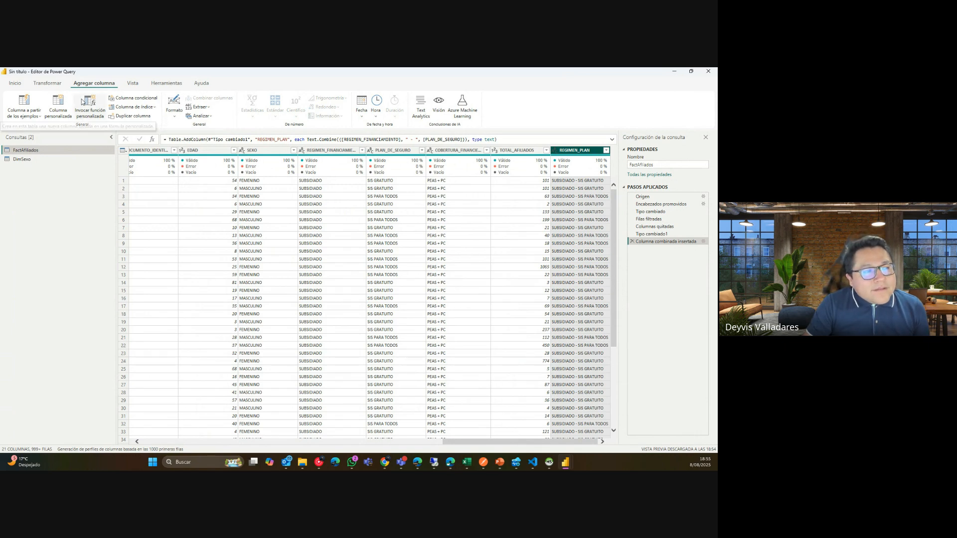
Open the FactAfiliados query's M code in the Editor avanzado.
left_click(53, 83)
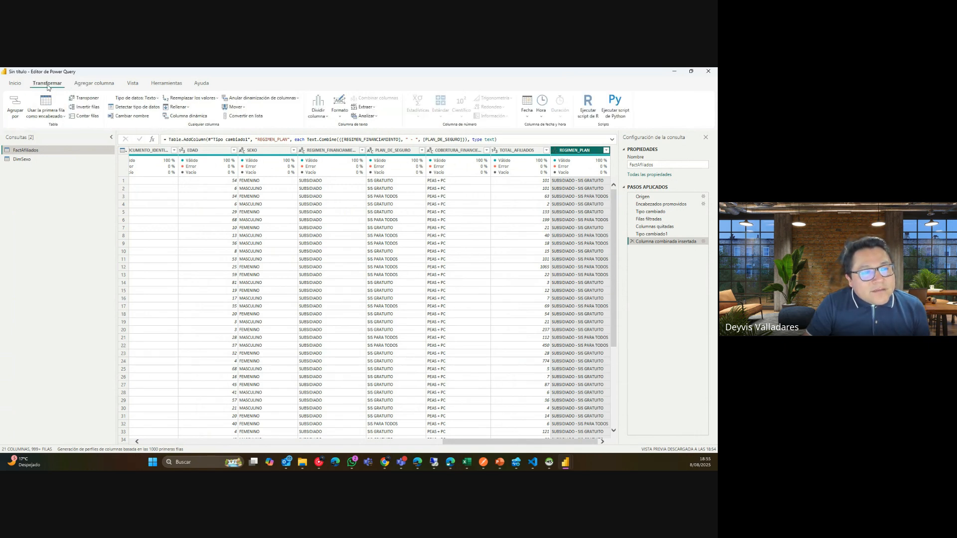
left_click(18, 86)
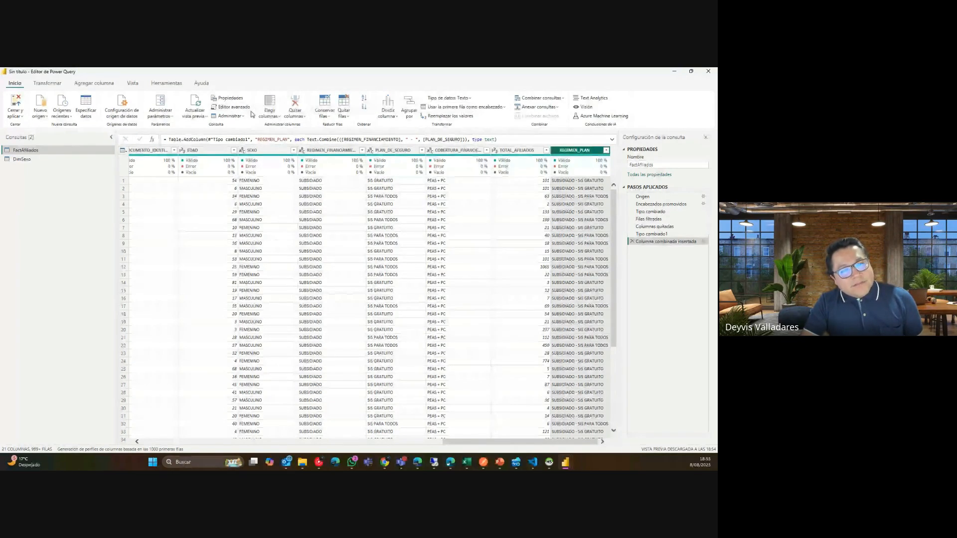
left_click(229, 108)
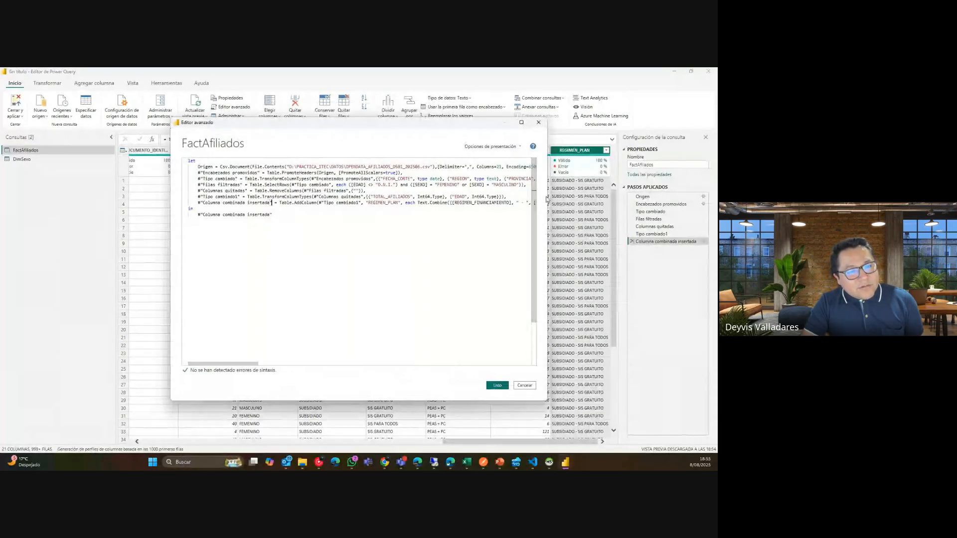
Widen and reposition the advanced editor, highlighting the Columna combinada insertada code line.
left_click_drag(547, 197, 652, 198)
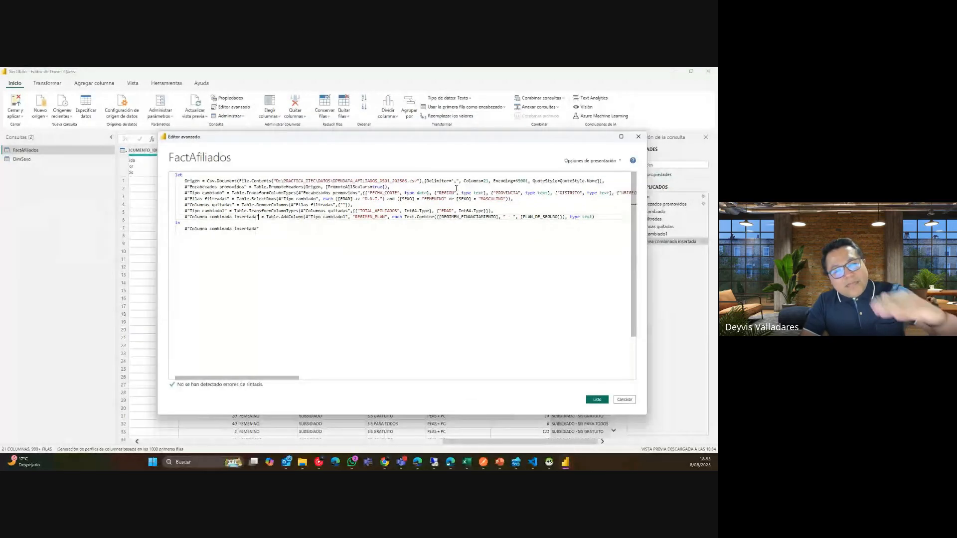
left_click_drag(508, 140, 465, 135)
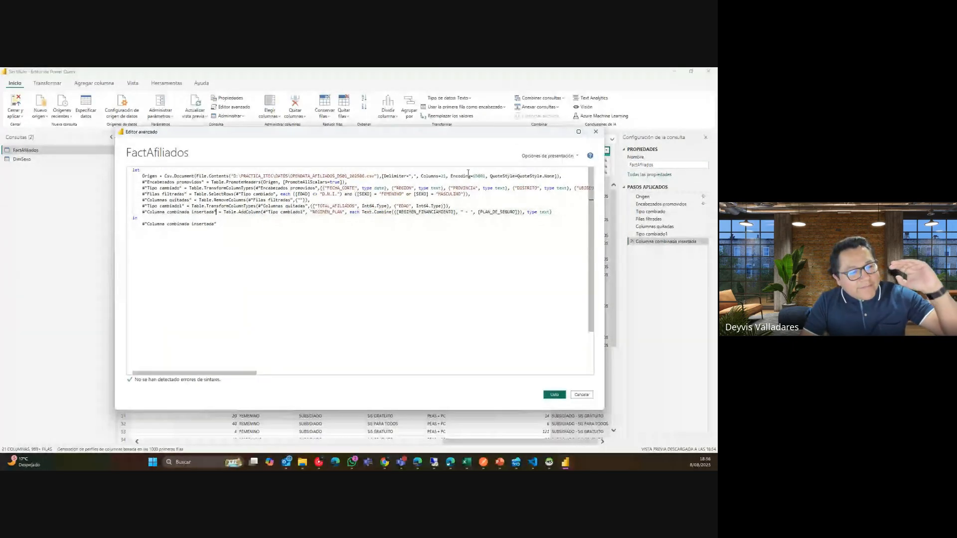
left_click_drag(239, 225, 193, 194)
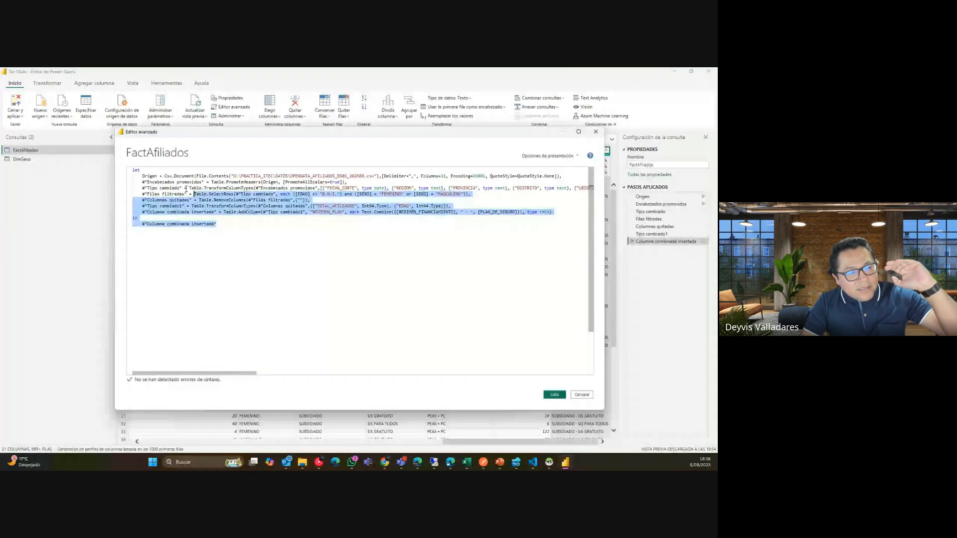
left_click(359, 212)
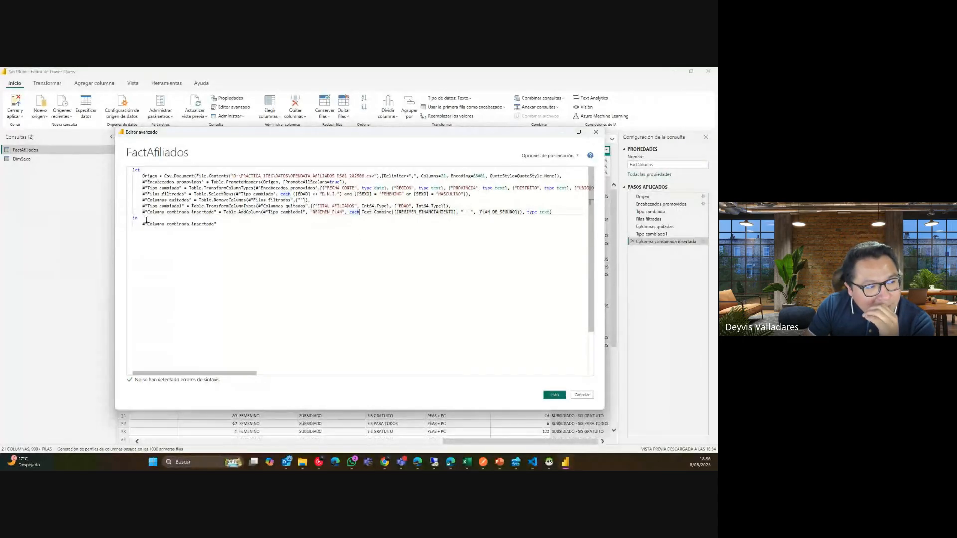
left_click_drag(142, 212, 553, 213)
left_click(300, 227)
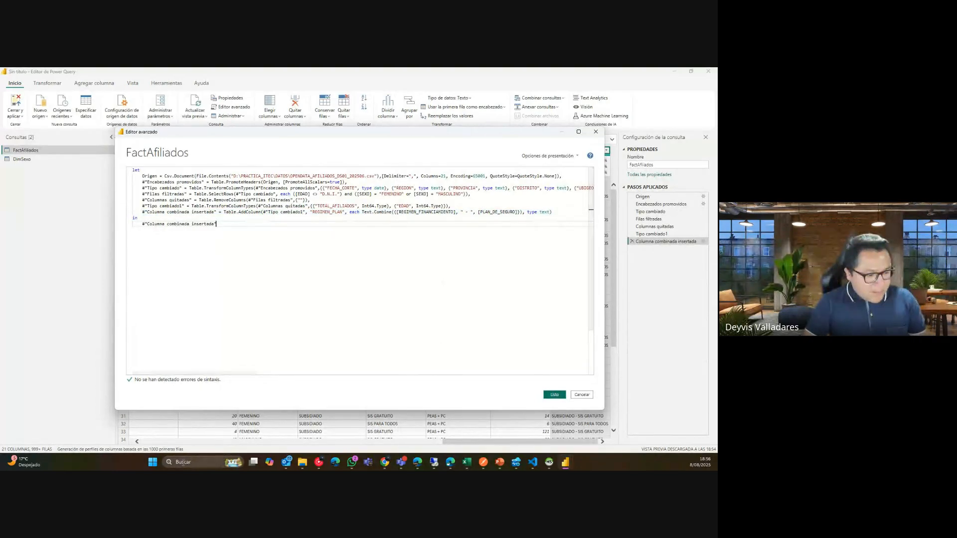
Capture the code editor area as a screenshot with the Snipping Tool.
left_click(156, 465)
type("REC")
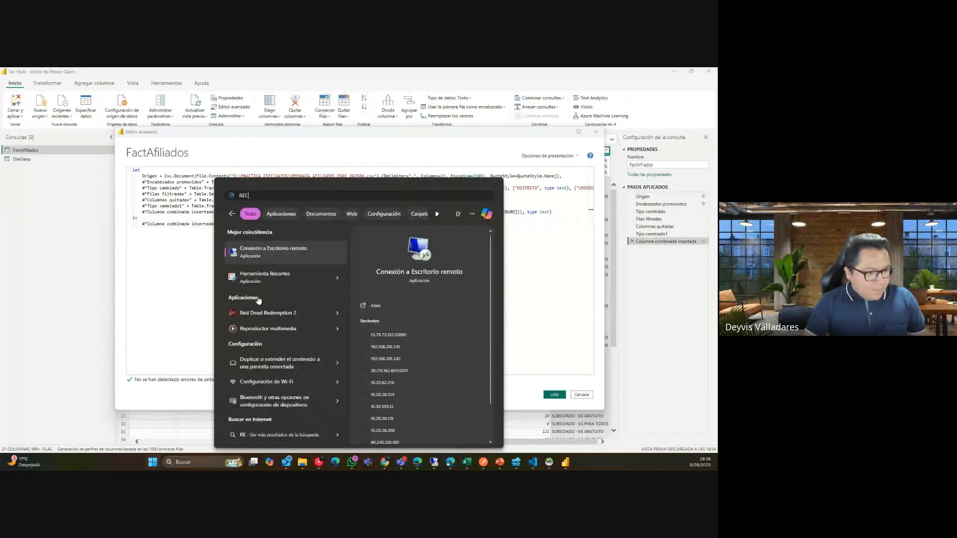
key("Return")
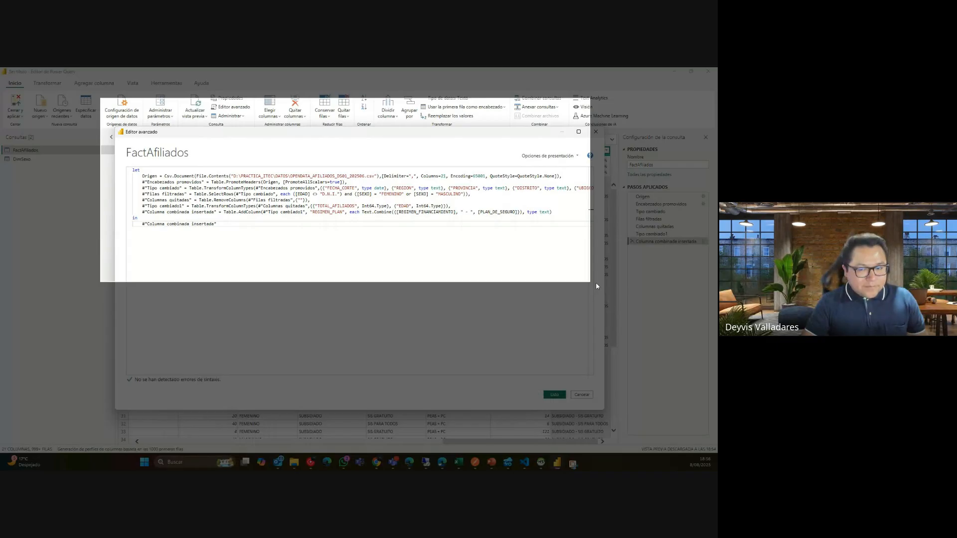
left_click_drag(596, 282, 596, 282)
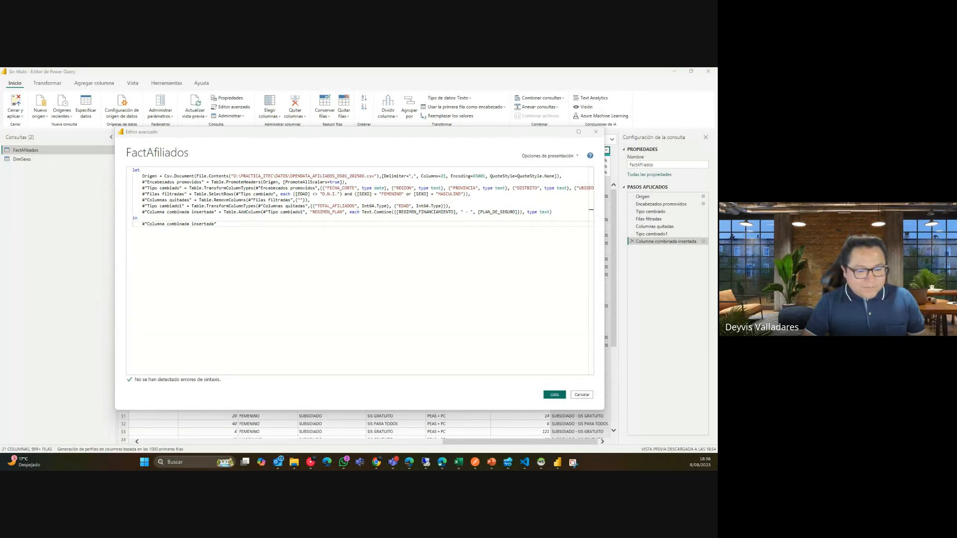
In PowerPoint, add a new slide after slide 2 and delete its title and body placeholders.
mouse_move(492, 462)
left_click(519, 435)
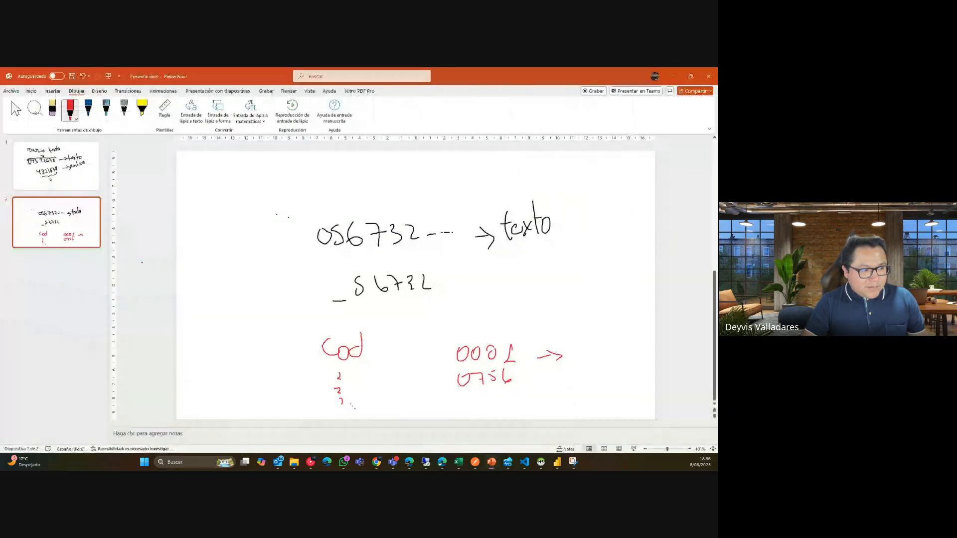
left_click(90, 239)
key("Return")
left_click(322, 212)
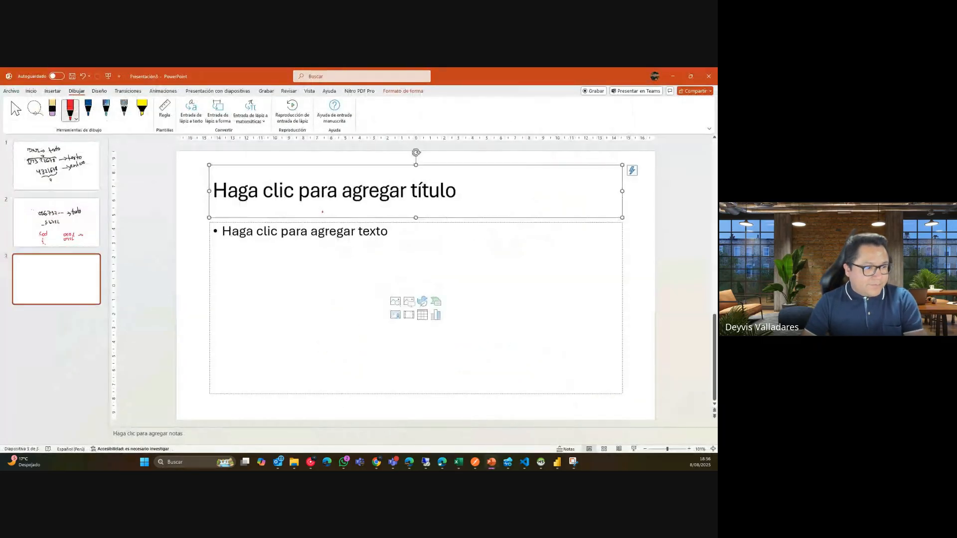
left_click(16, 112)
key("Delete")
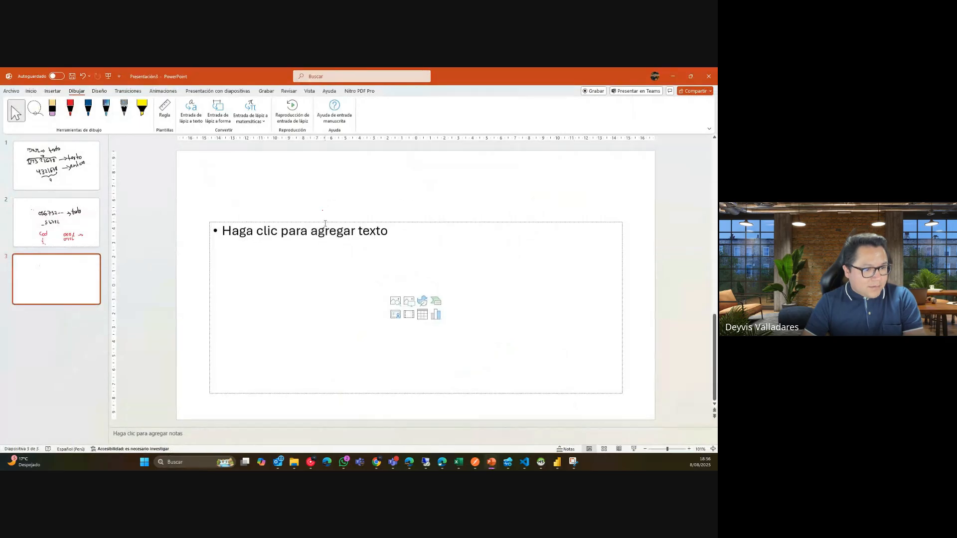
left_click(324, 223)
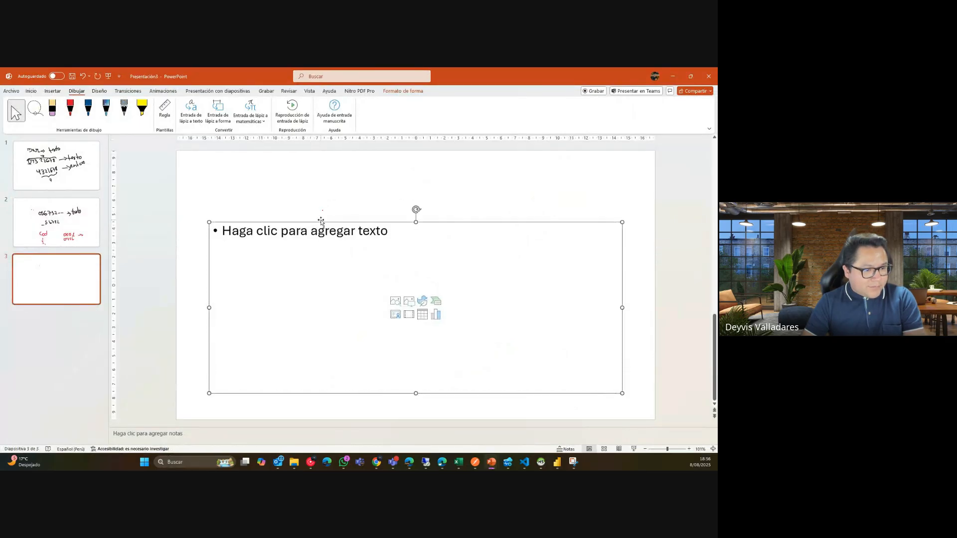
key("Delete")
Paste the M code screenshot onto the slide, dismiss Designer, and enlarge the view.
key("ctrl+v")
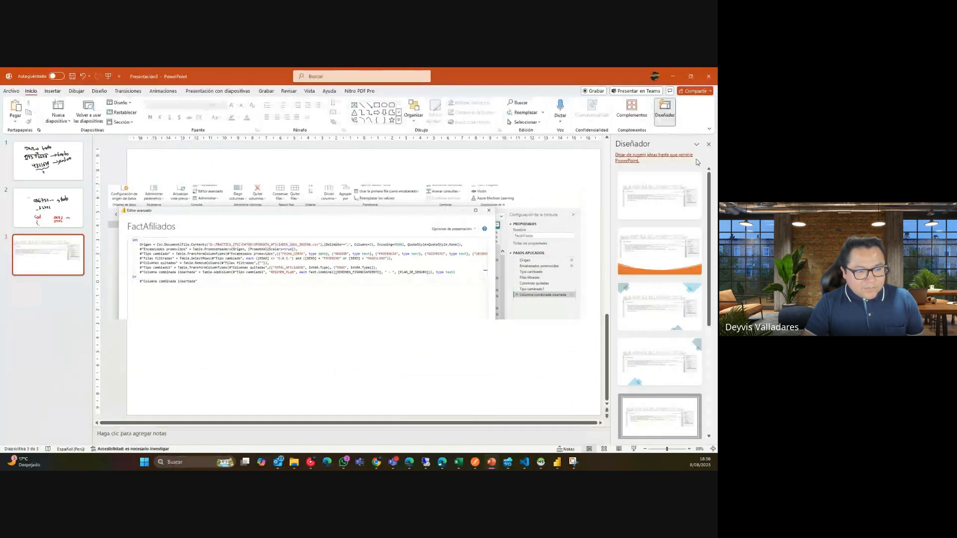
left_click(708, 144)
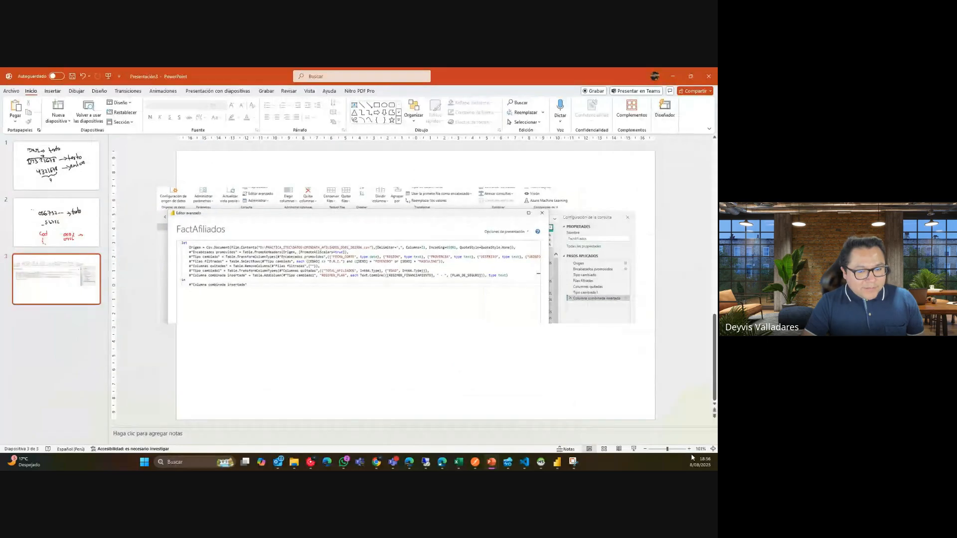
left_click(690, 449)
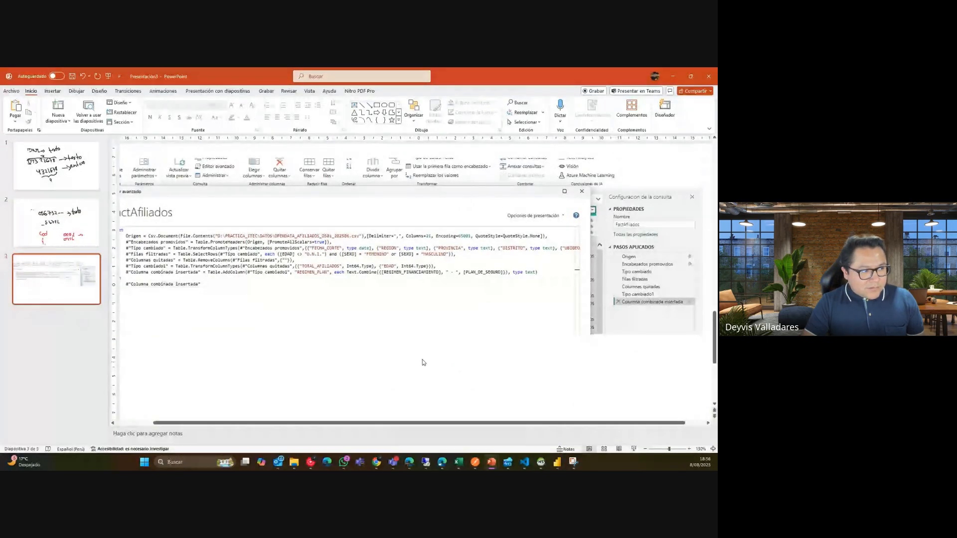
scroll(237, 114, "down", 1)
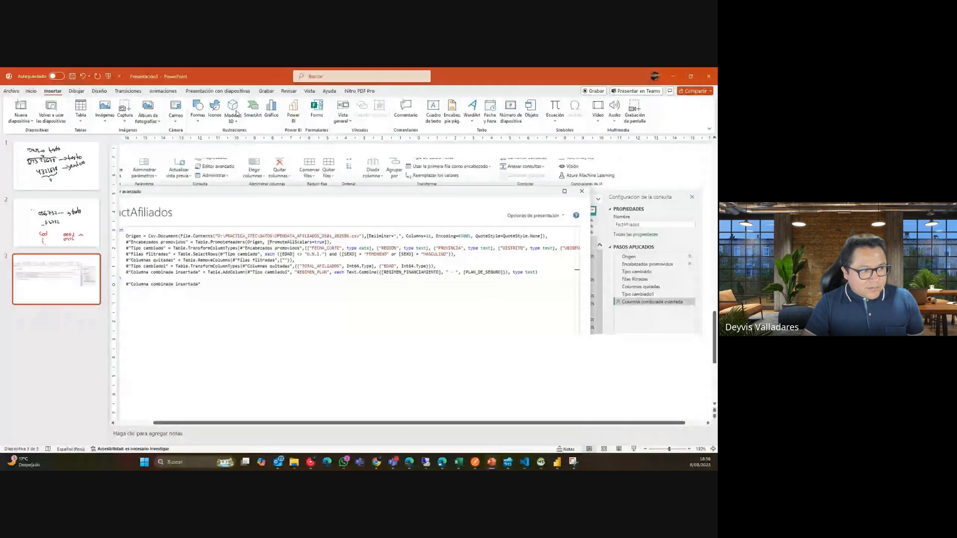
left_click(76, 93)
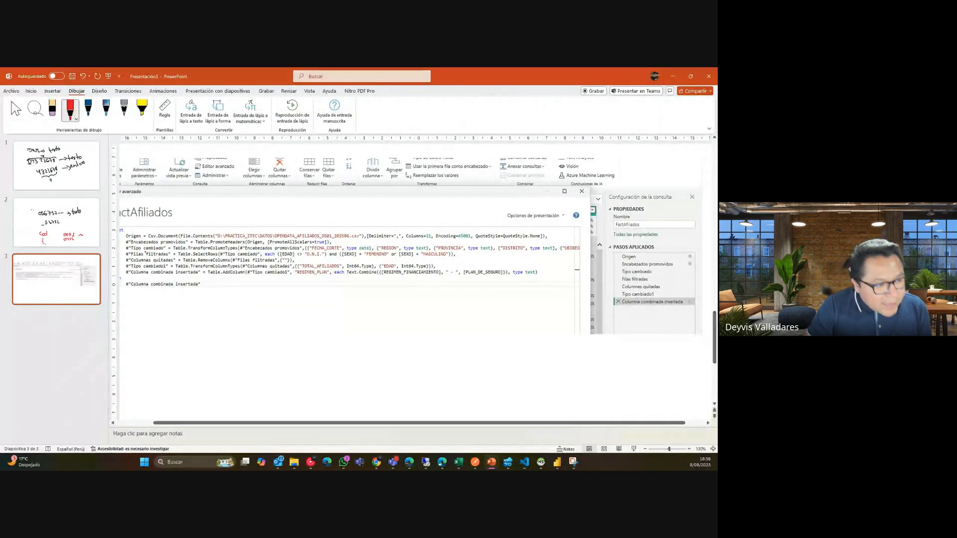
Underline the combined-column line in red and draw a dark blue arrow to Tipo cambiado1.
mouse_move(128, 277)
left_mouse_down()
mouse_move(202, 278)
mouse_move(460, 333)
mouse_move(560, 335)
mouse_move(628, 306)
left_mouse_up()
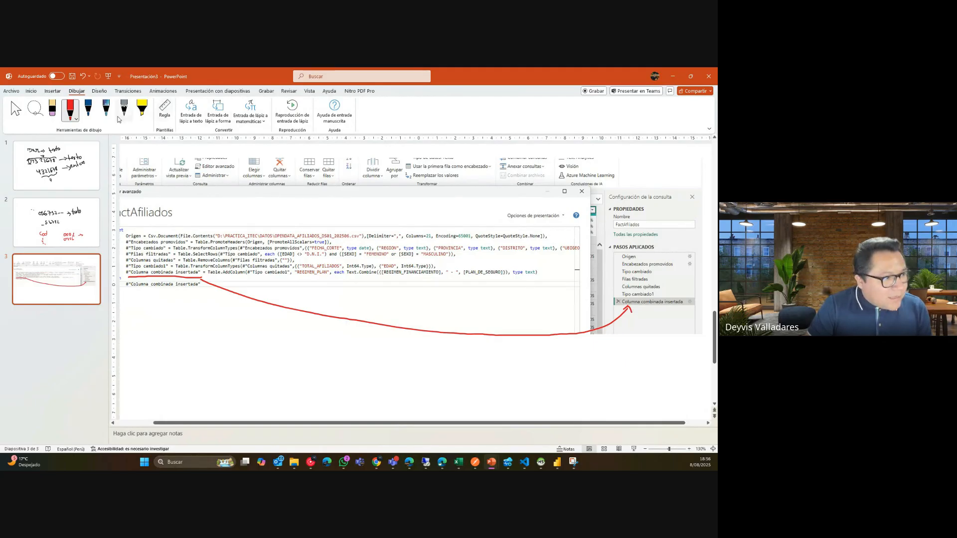
left_click(88, 110)
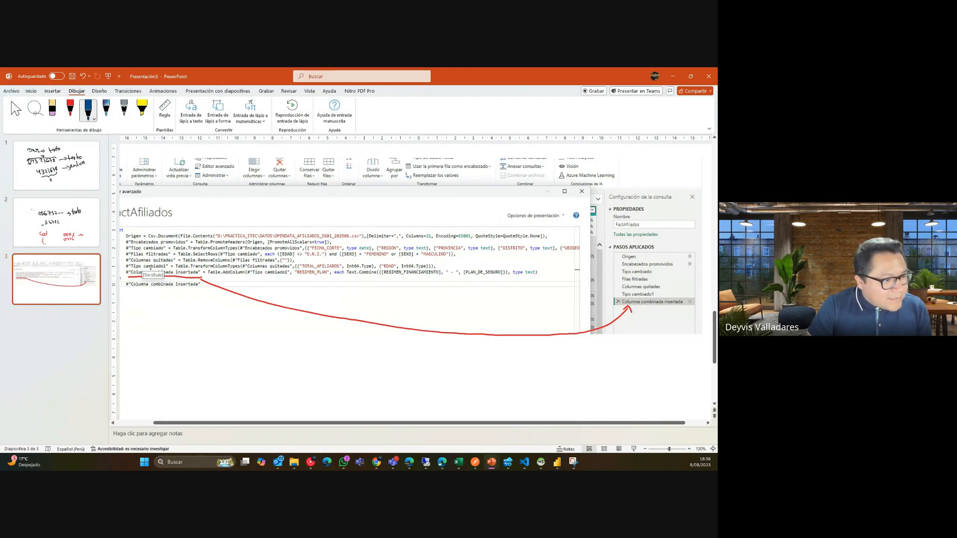
left_click_drag(151, 268, 168, 269)
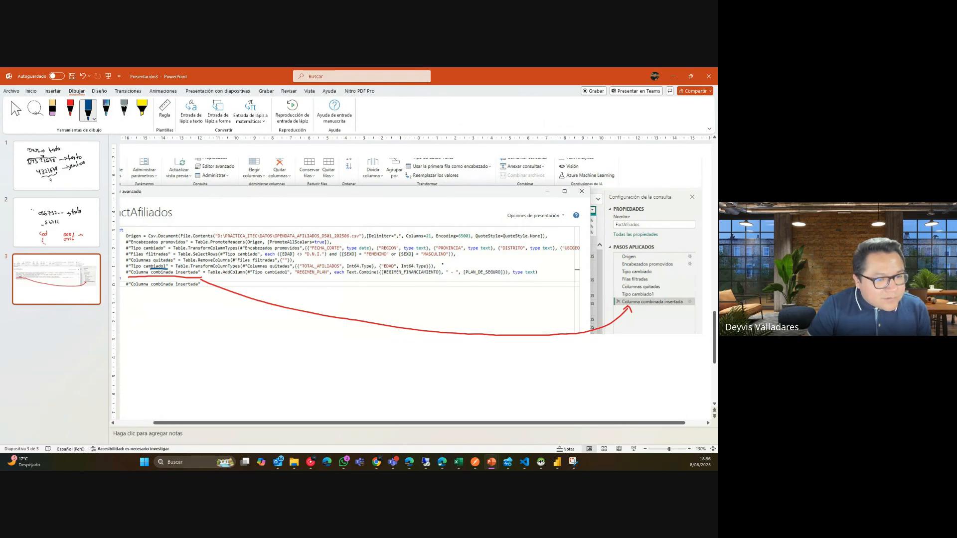
mouse_move(437, 266)
left_mouse_down()
mouse_move(551, 263)
mouse_move(615, 298)
left_mouse_up()
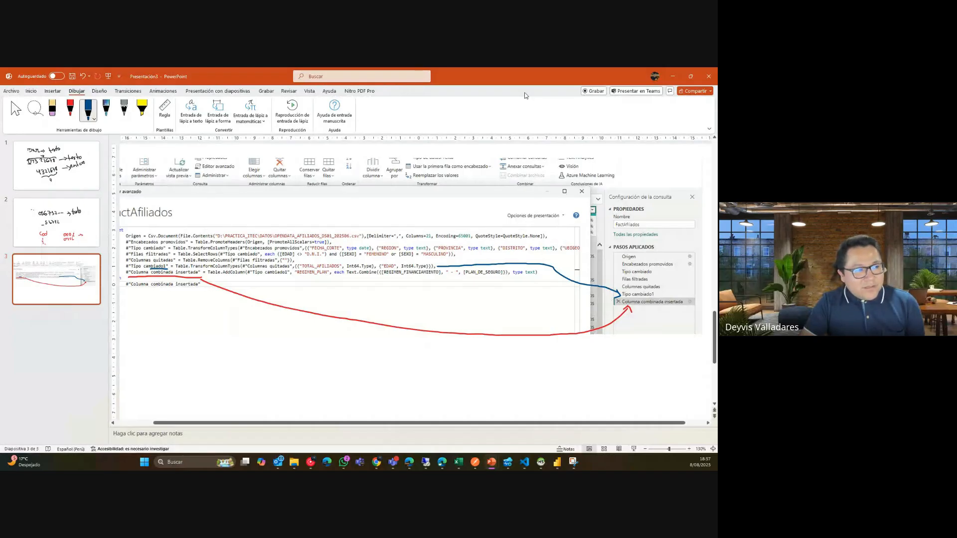
Bracket the applied steps in green and draw a green arrow from the code start to Origen.
left_click(85, 120)
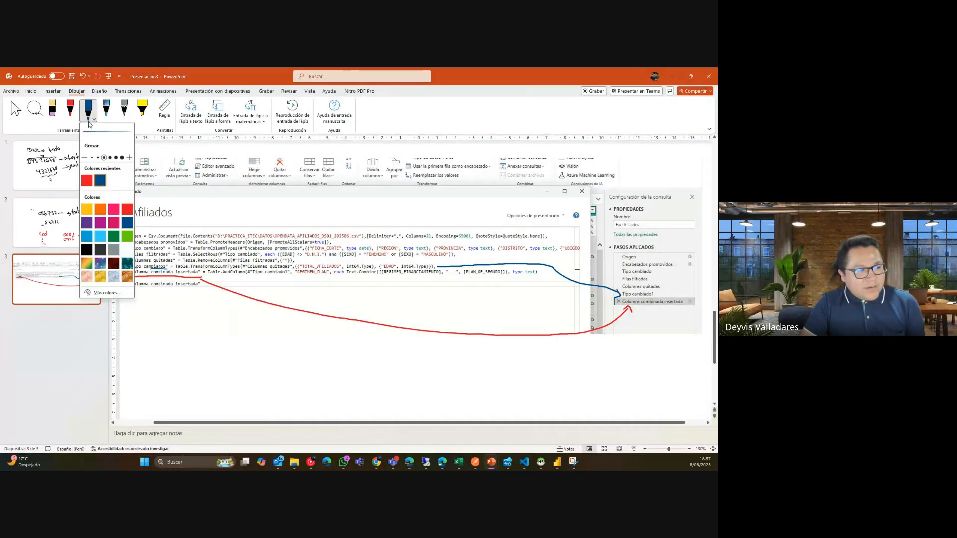
left_click(126, 235)
left_click(673, 244)
mouse_move(675, 243)
left_mouse_down()
mouse_move(687, 251)
mouse_move(693, 290)
mouse_move(677, 339)
mouse_move(706, 344)
left_mouse_up()
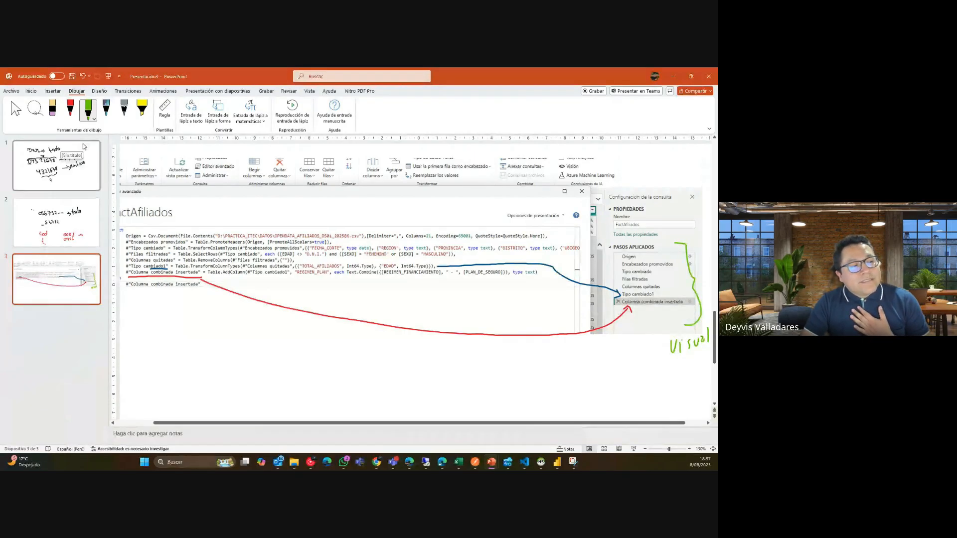
left_click(88, 110)
left_click(112, 237)
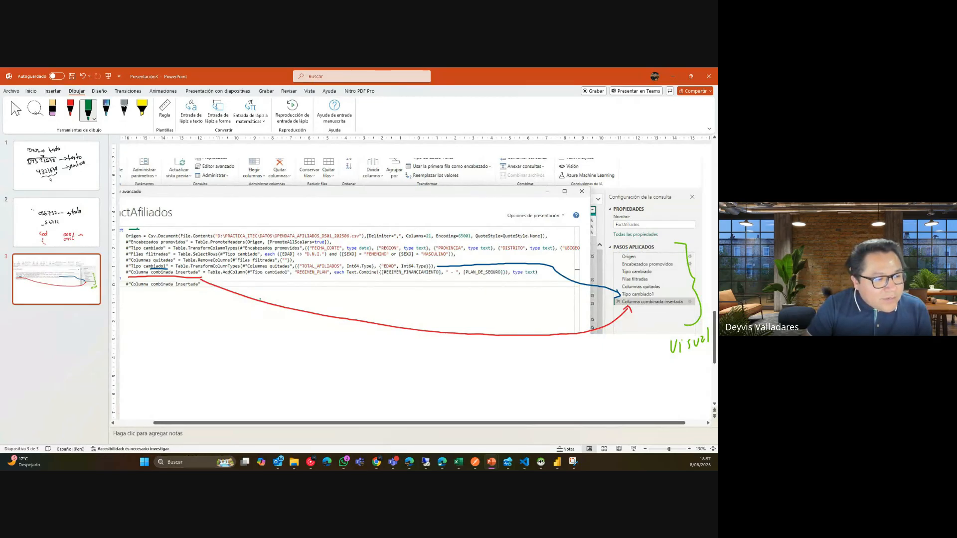
mouse_move(139, 229)
left_mouse_down()
mouse_move(321, 217)
mouse_move(543, 231)
mouse_move(594, 239)
mouse_move(618, 256)
left_mouse_up()
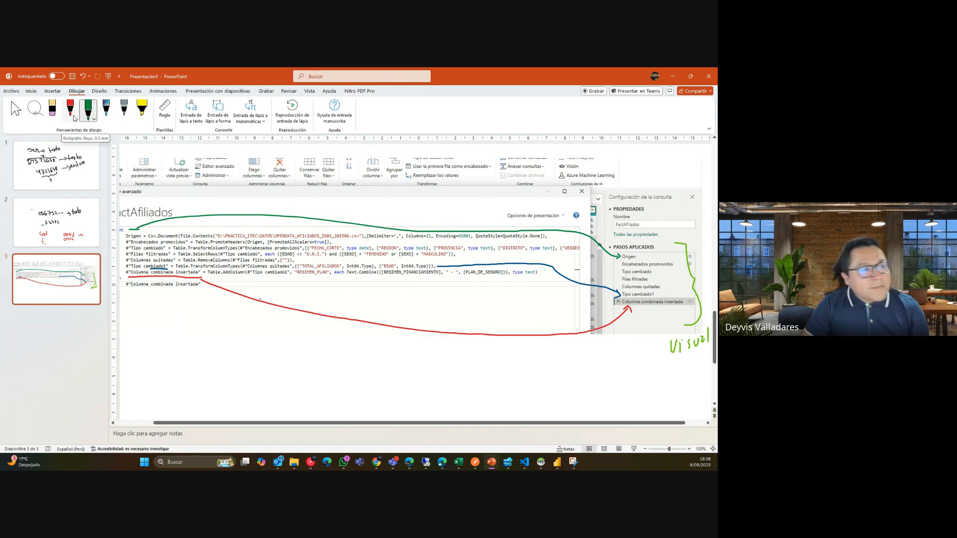
Underline the Text.Combine code in purple ink.
left_click(88, 111)
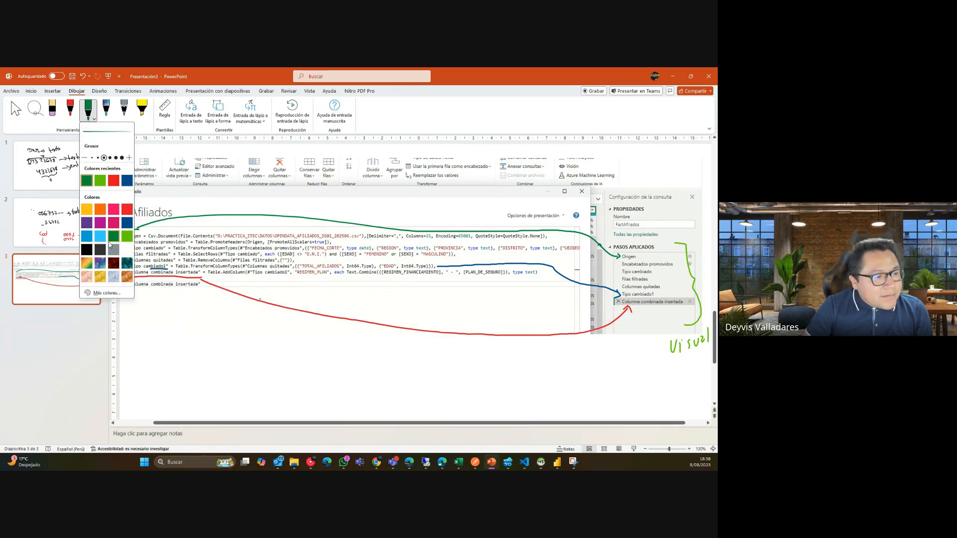
left_click(86, 223)
left_click(365, 284)
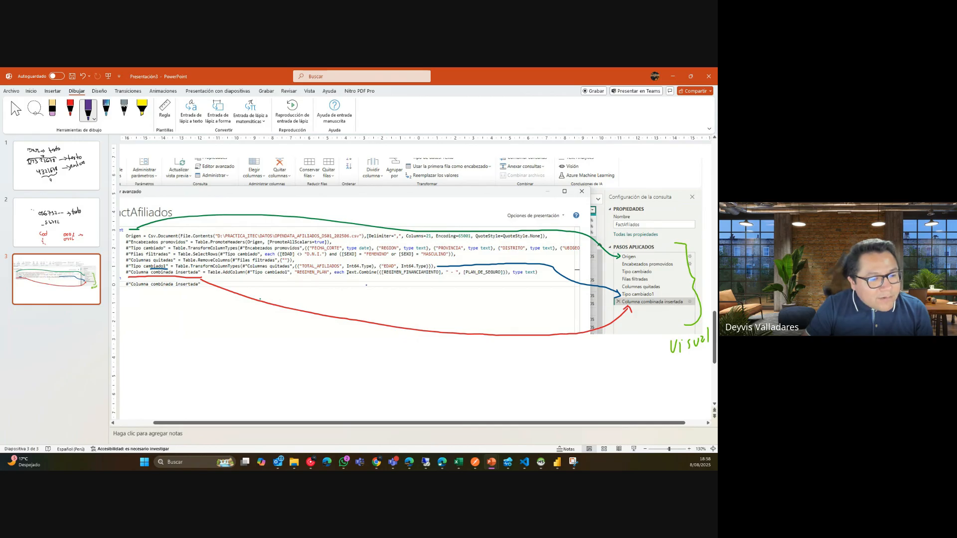
left_click_drag(345, 277, 378, 278)
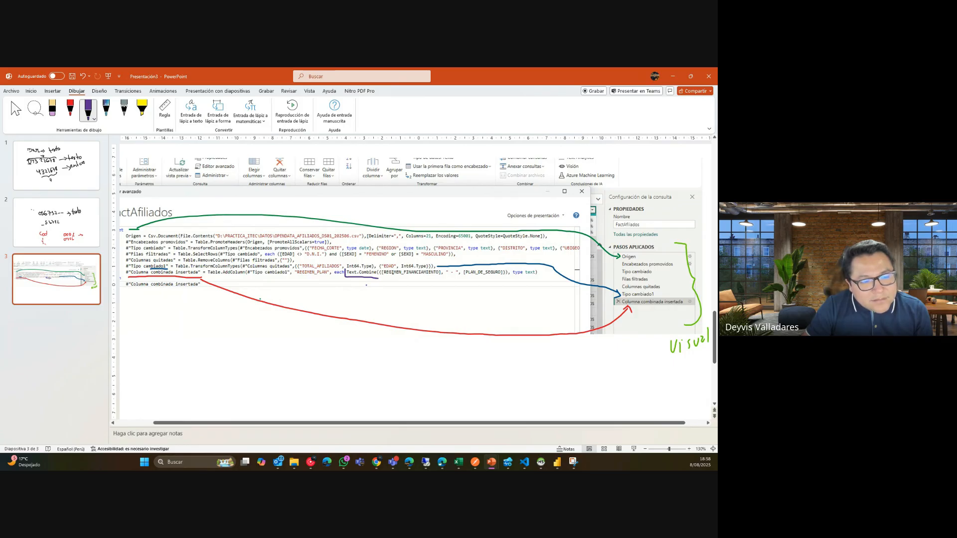
left_click_drag(381, 278, 507, 278)
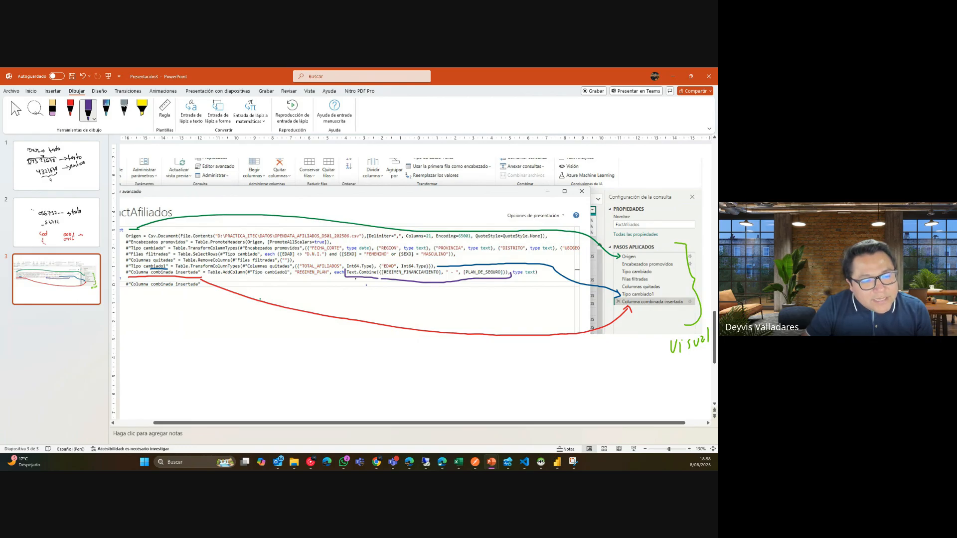
Handwrite the note 'Leng. M ⇒ Power Query' below the code, then return to Power BI.
mouse_move(384, 288)
left_mouse_down()
mouse_move(421, 310)
mouse_move(412, 311)
mouse_move(452, 293)
mouse_move(462, 306)
mouse_move(497, 302)
mouse_move(490, 313)
left_mouse_up()
left_click(423, 305)
mouse_move(502, 295)
left_mouse_down()
mouse_move(503, 309)
mouse_move(524, 313)
mouse_move(575, 298)
left_mouse_up()
left_click_drag(575, 298, 568, 315)
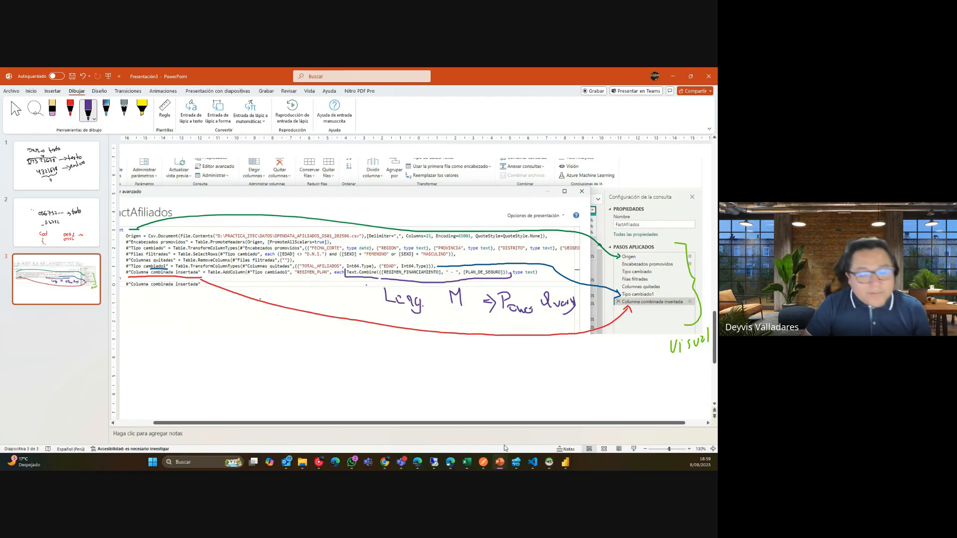
left_click(565, 462)
Close the advanced editor with Listo and view DimSexo's MASCULINO, FEMENINO, OTROS rows.
left_click(631, 444)
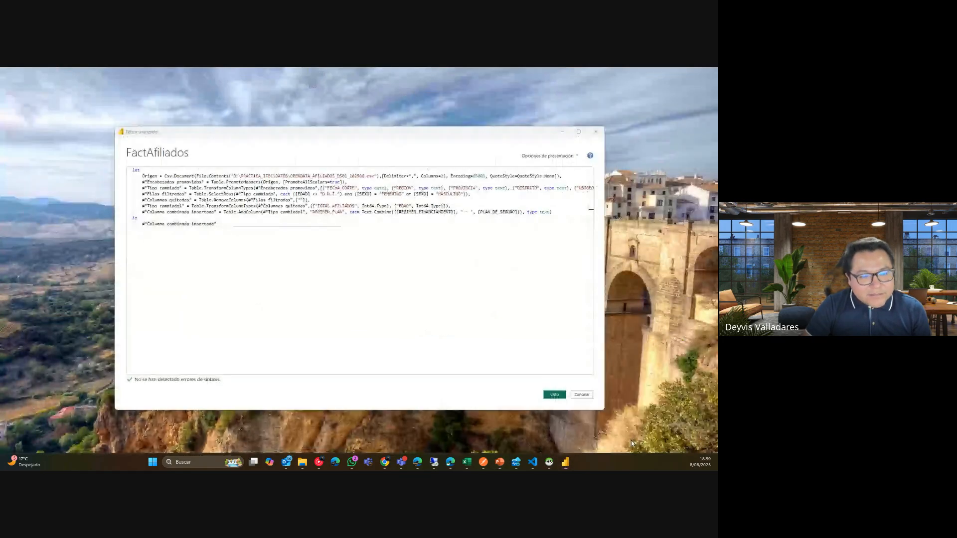
left_click(581, 394)
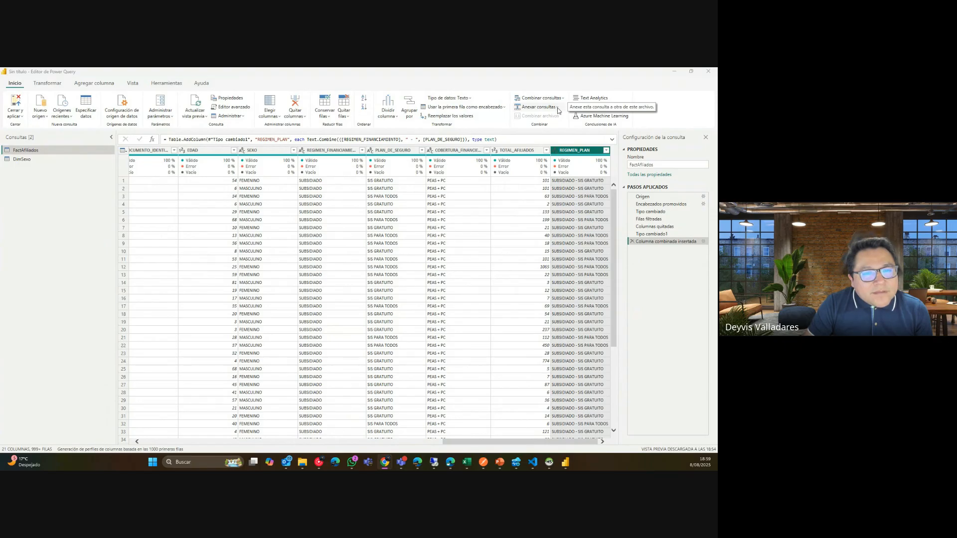
left_click(71, 160)
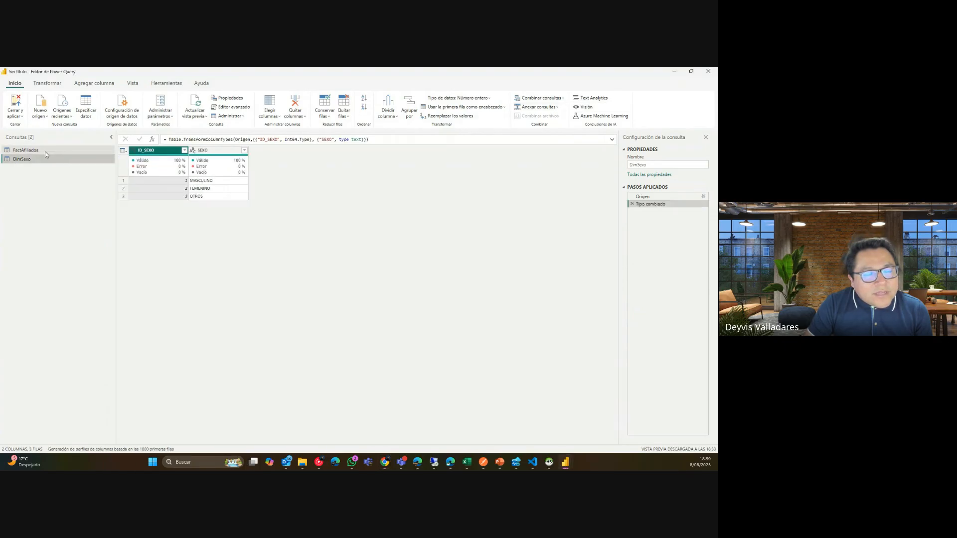
left_click(44, 150)
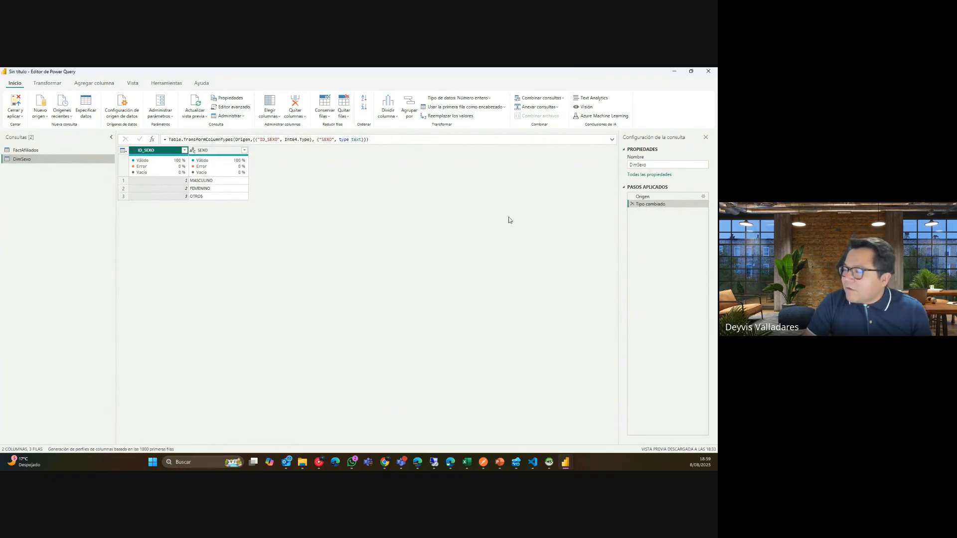
Open Especificar datos and type four sample rows into the first column.
left_click(92, 113)
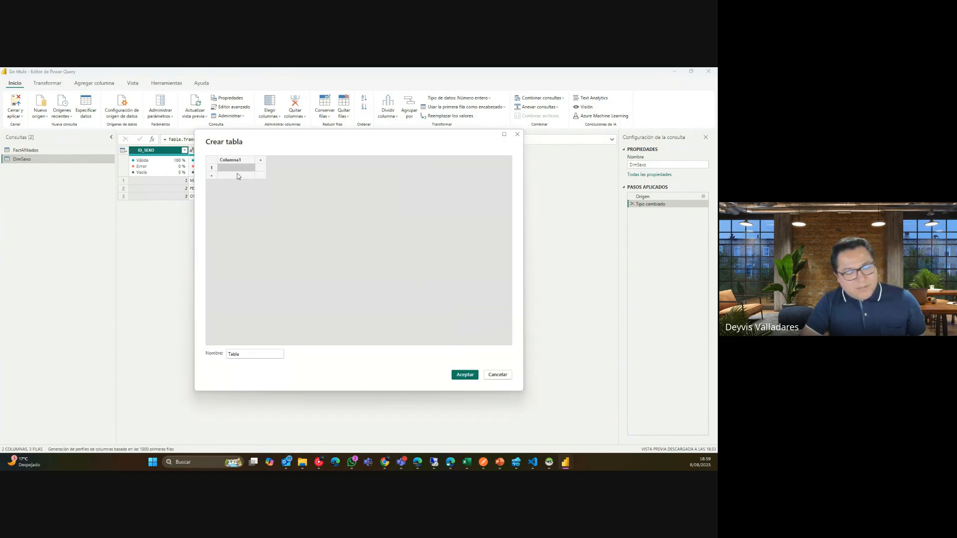
type("DASDAS")
key("Return")
type("DSADSADAS")
key("Return")
type("DSADASDAS")
key("Return")
type("D")
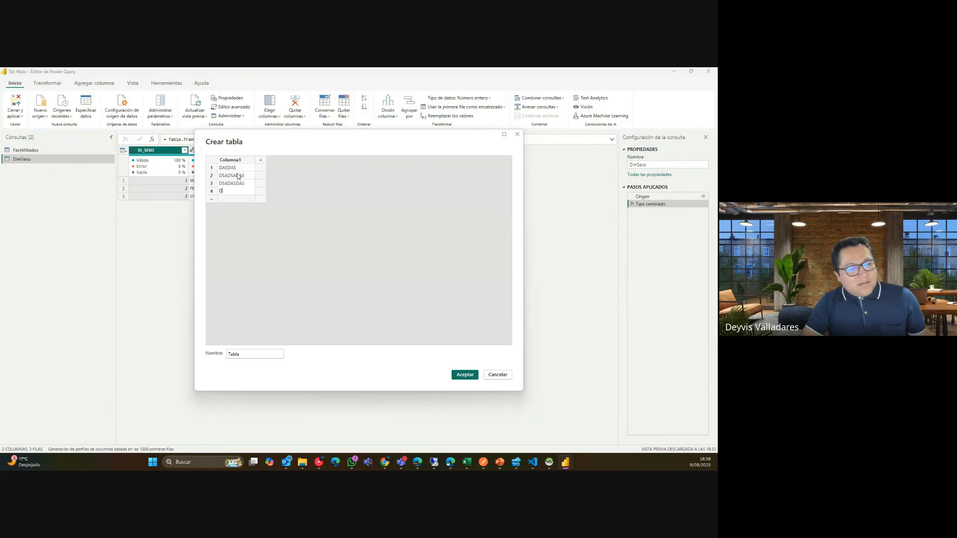
type("DSADASDSA")
Add second and third columns and fill a couple of sample cells.
left_click(265, 176)
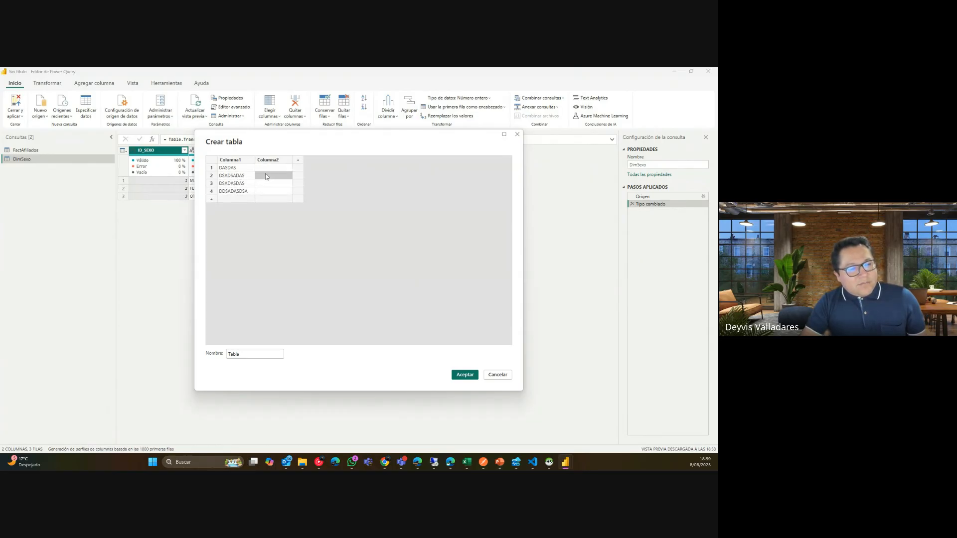
left_click(299, 160)
left_click(274, 168)
type("DSADAS")
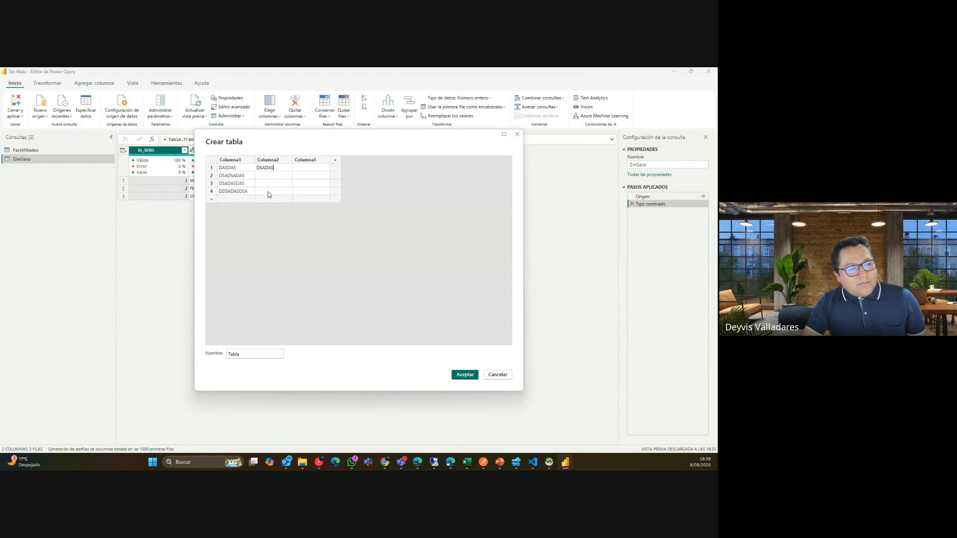
left_click(273, 190)
left_click(274, 184)
type("DSAD")
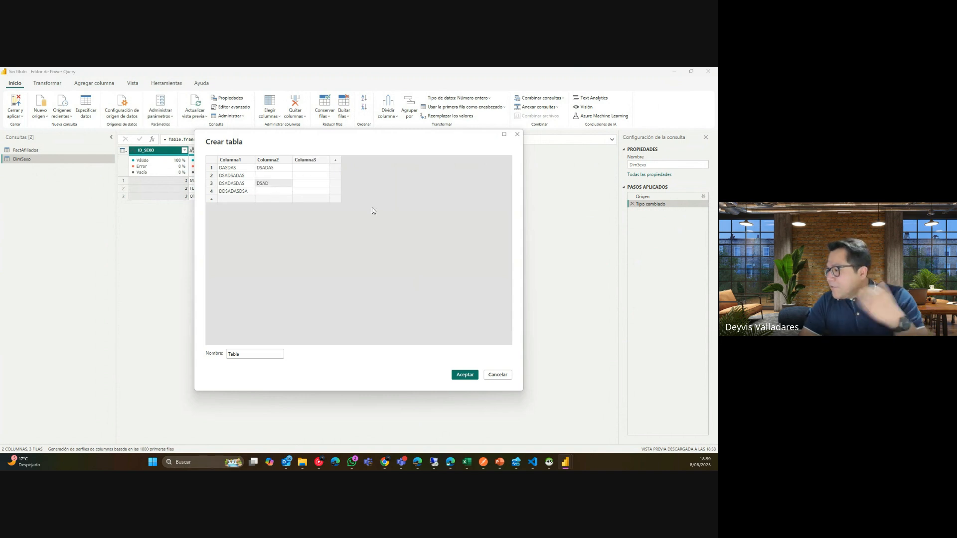
Cancel and discard the manual table, then return to the FactAfiliados query.
left_click(499, 375)
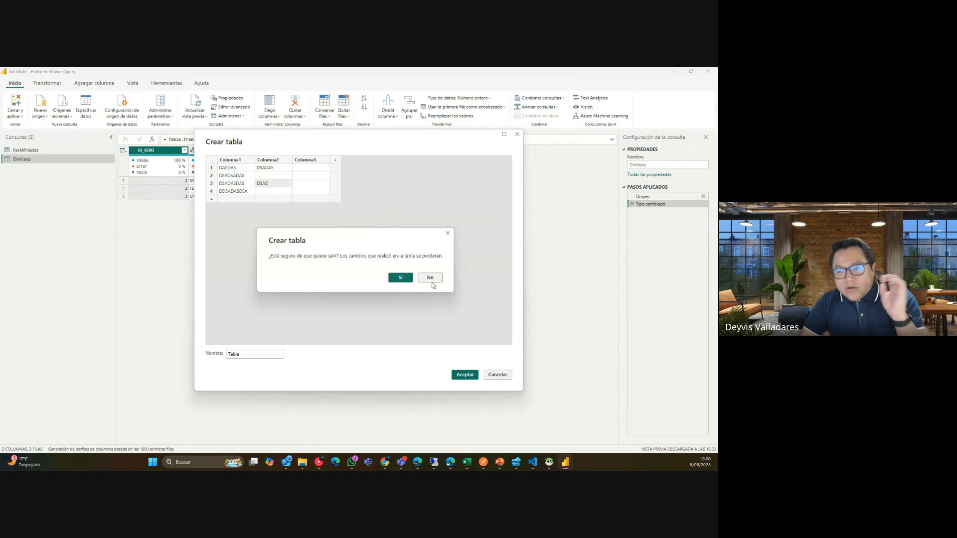
left_click(433, 278)
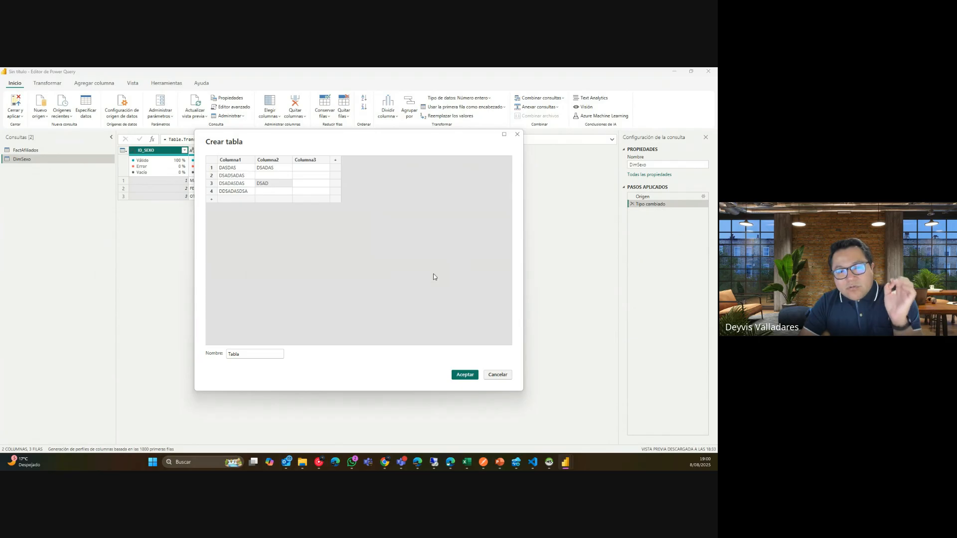
left_click(498, 375)
left_click(401, 277)
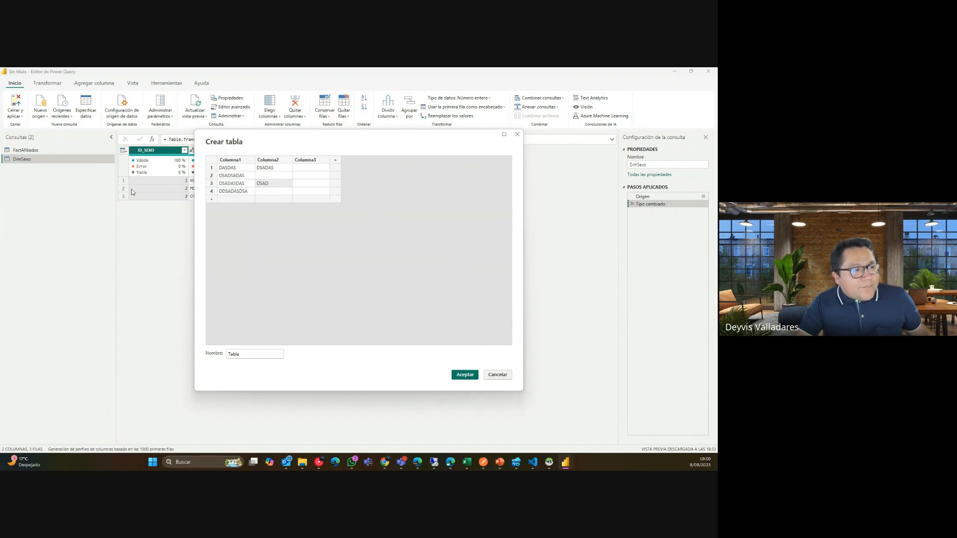
left_click(68, 149)
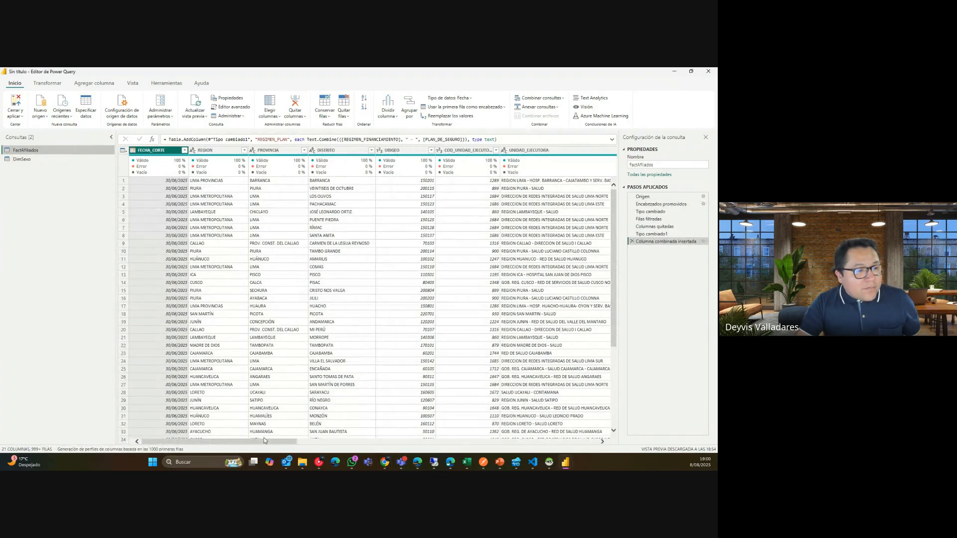
Scroll the FactAfiliados grid right and look over the Combinar consultas options.
left_click_drag(267, 440, 613, 452)
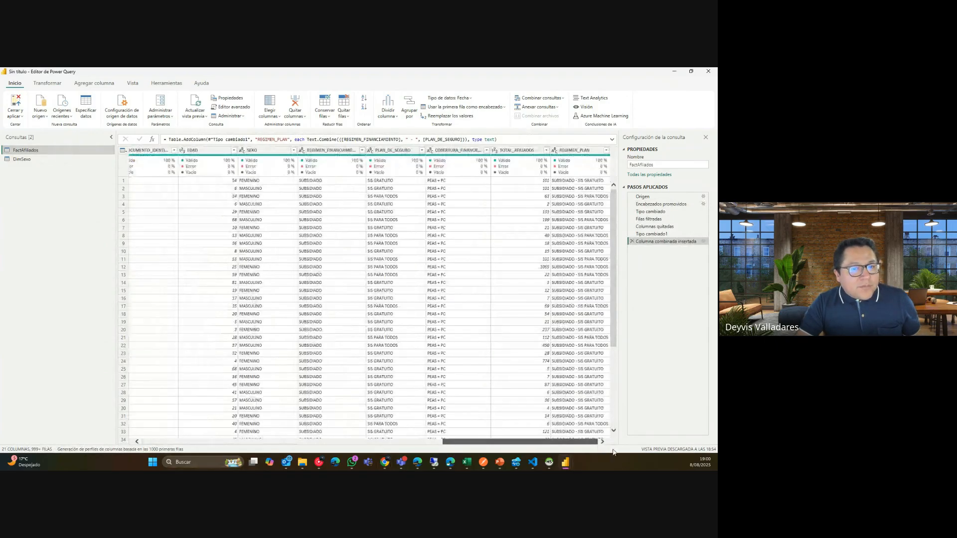
left_click(564, 101)
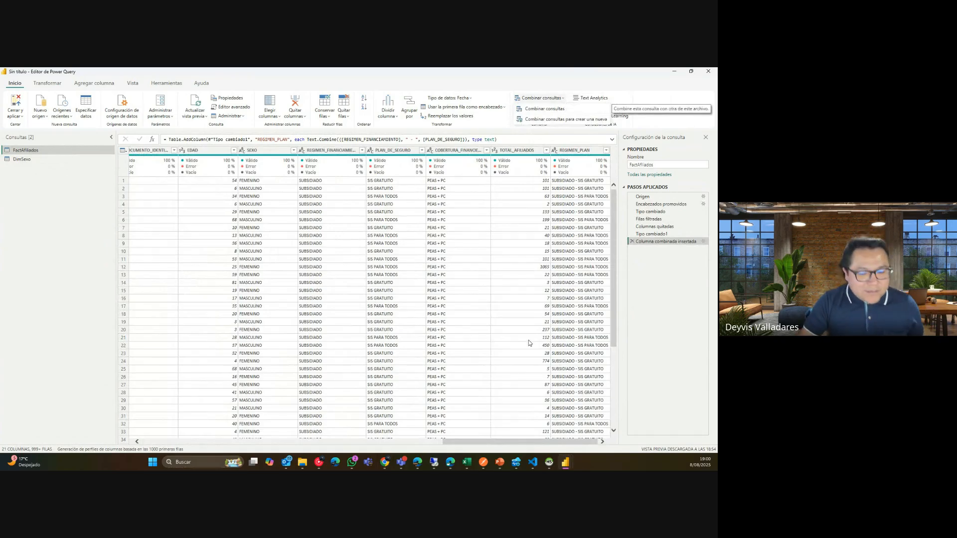
left_click(507, 464)
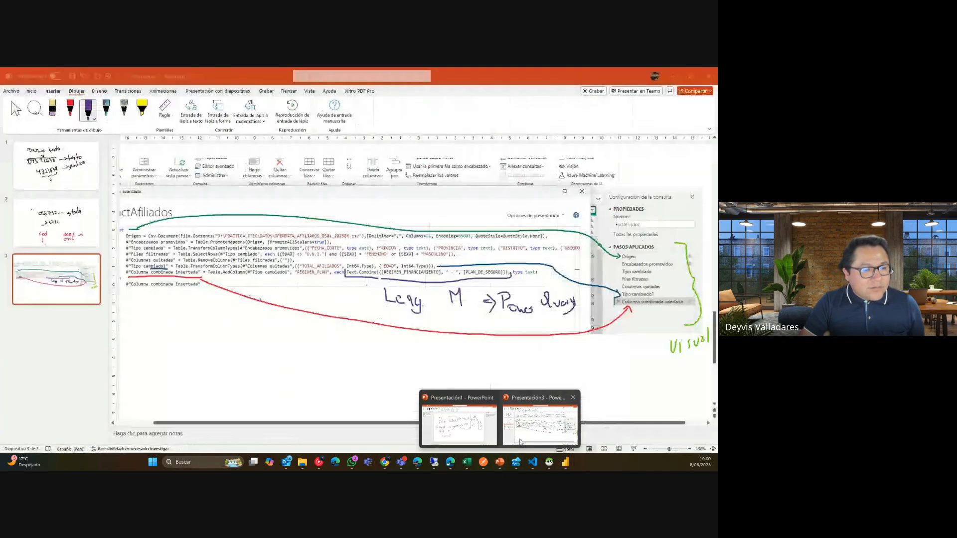
Insert a new slide 4 after the annotated slide 3, undoing an accidental duplicate.
left_click(540, 424)
right_click(77, 291)
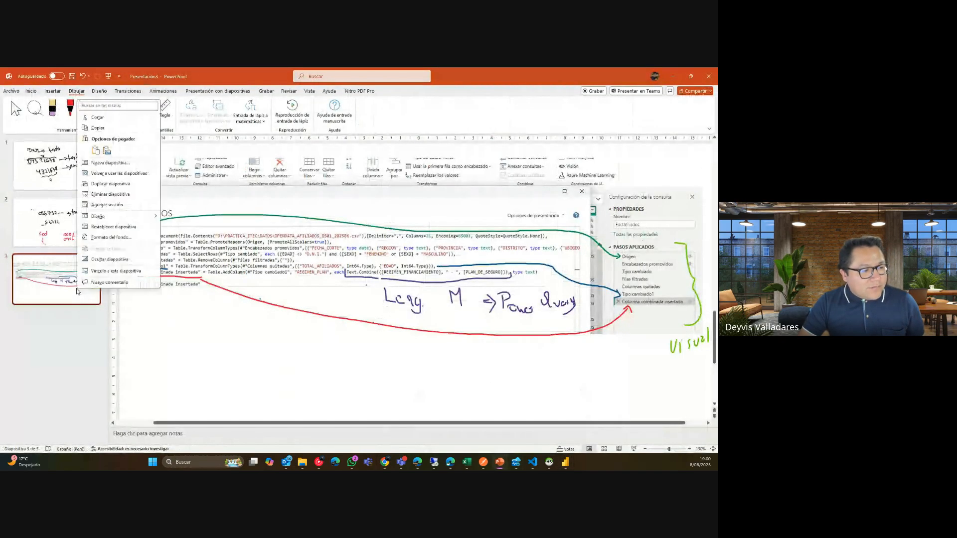
left_click(110, 184)
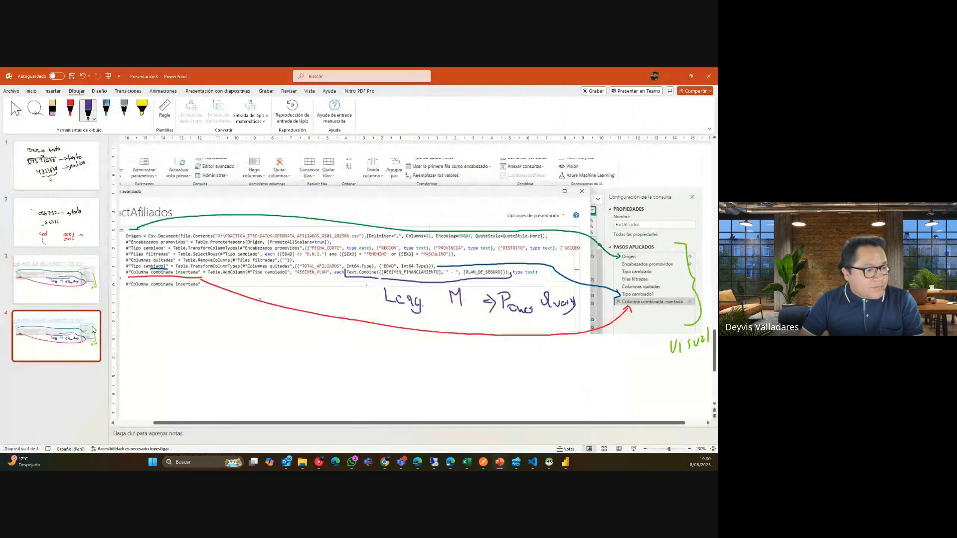
key("ctrl+z")
right_click(85, 287)
left_click(131, 173)
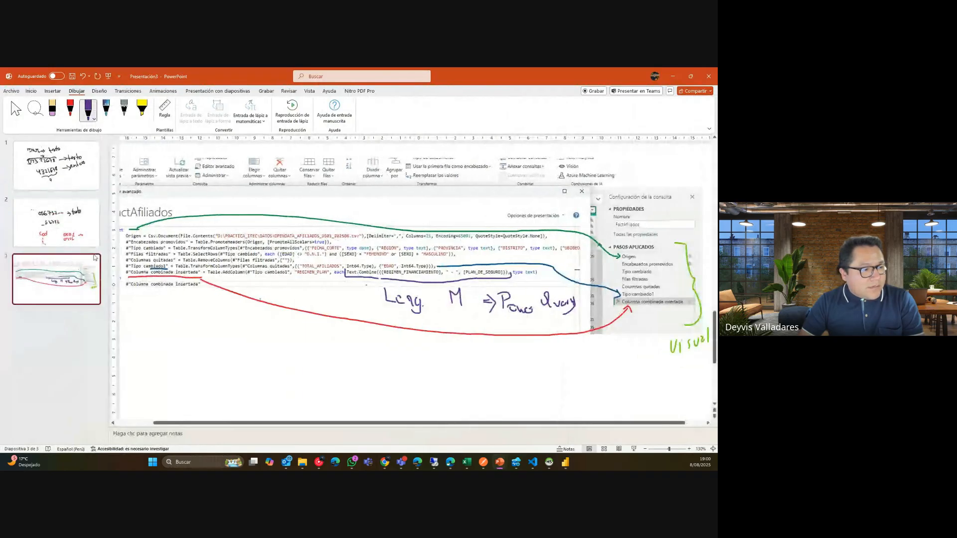
right_click(70, 269)
left_click(105, 141)
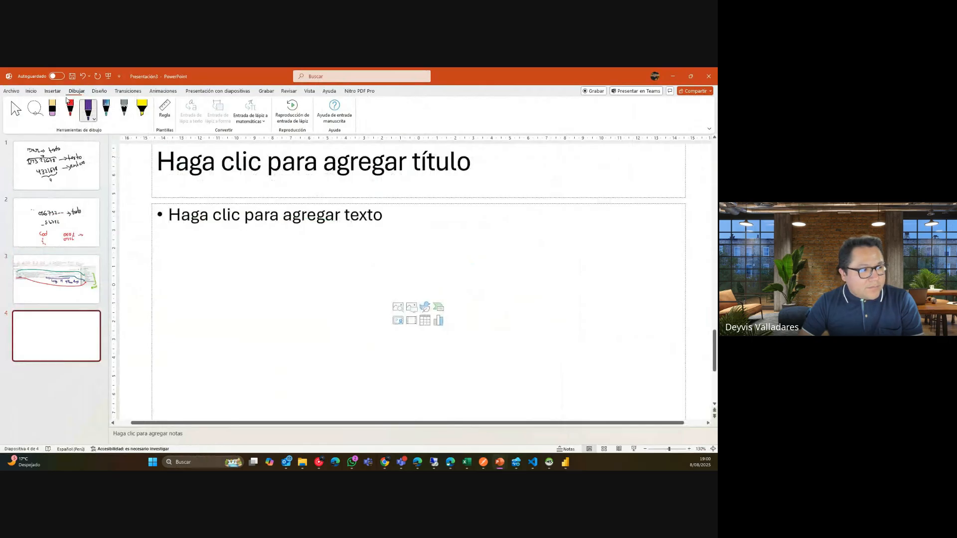
Delete the title and body placeholders from slide 4.
left_click(16, 110)
left_click(255, 200)
key("Delete")
left_click(254, 200)
key("Delete")
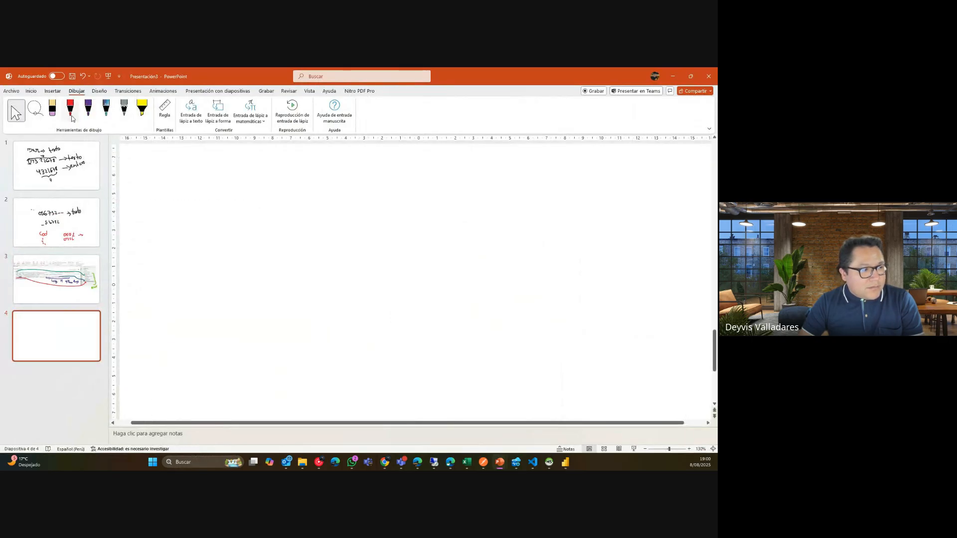
Draw two red rectangles side by side on slide 4.
left_click(69, 107)
left_click_drag(208, 172, 199, 255)
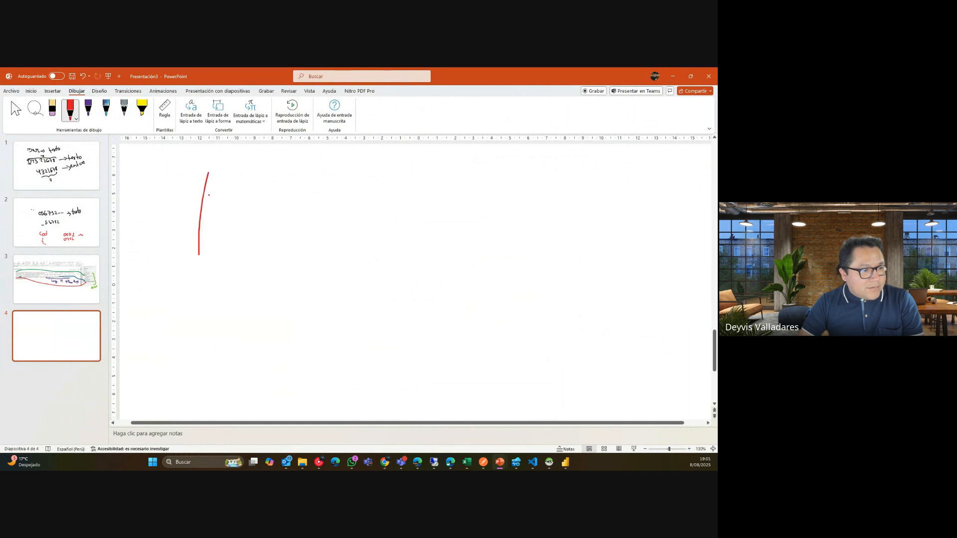
mouse_move(206, 173)
left_mouse_down()
mouse_move(304, 172)
mouse_move(279, 299)
mouse_move(200, 256)
left_mouse_up()
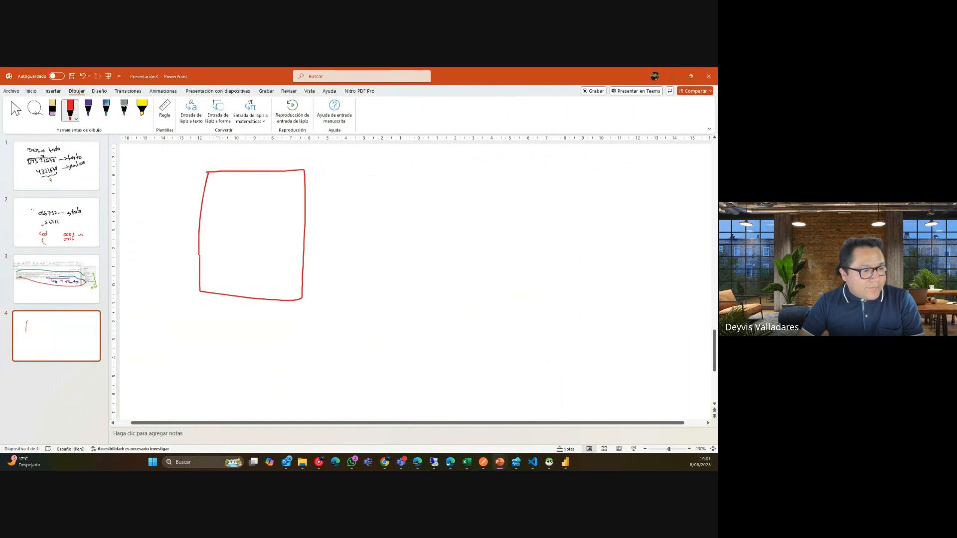
left_click_drag(397, 171, 389, 290)
mouse_move(396, 170)
left_mouse_down()
mouse_move(482, 251)
mouse_move(447, 301)
mouse_move(397, 297)
left_mouse_up()
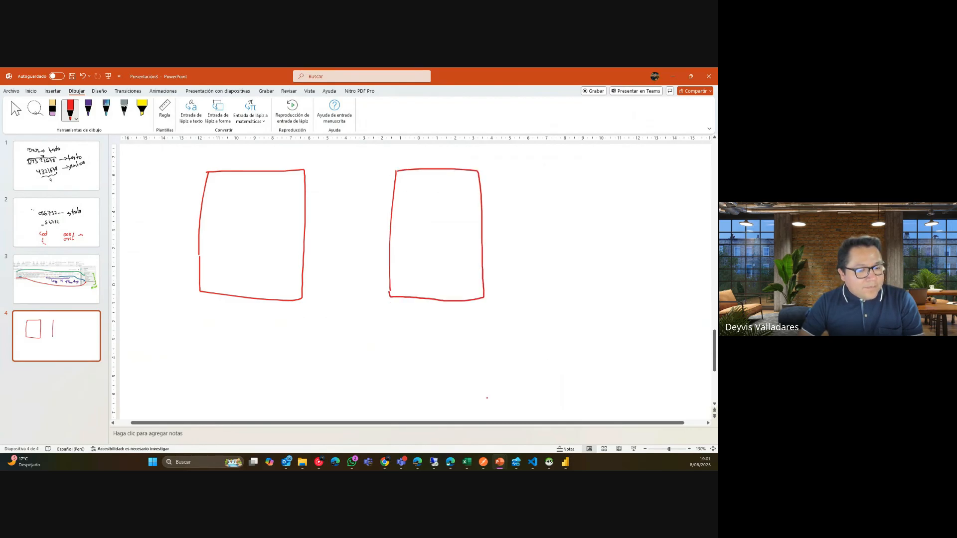
Return to Power Query Editor and show the Combinar consultas options.
left_click(566, 462)
left_click(584, 421)
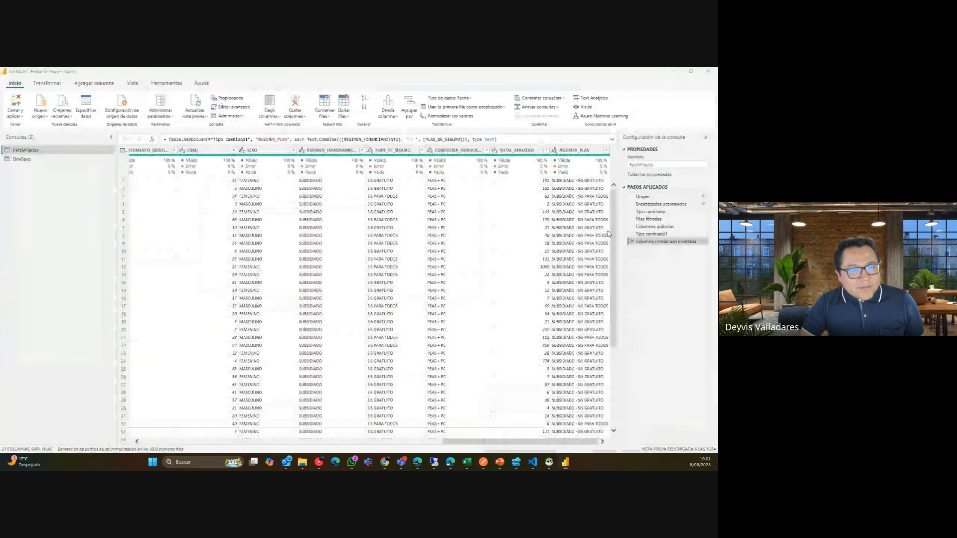
left_click(541, 98)
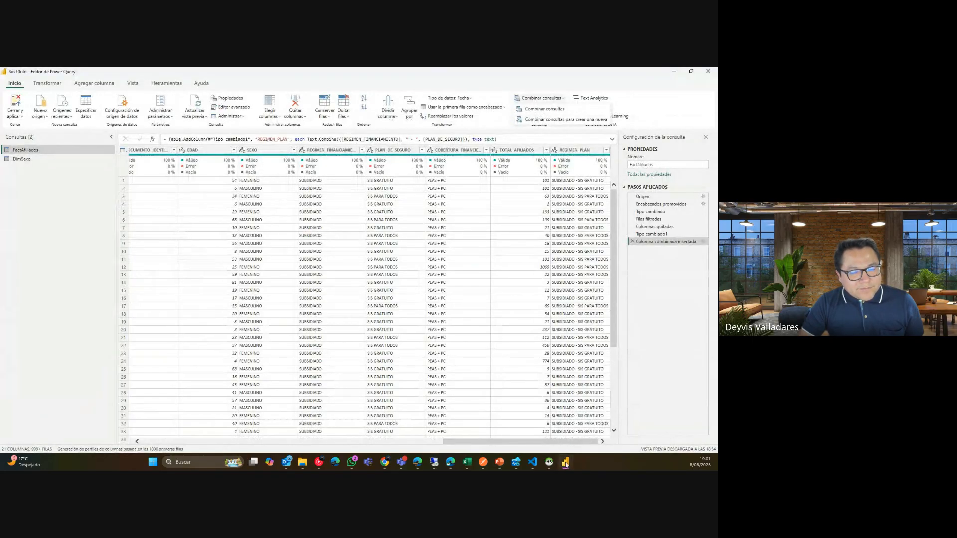
Label the rectangles A and B and mark their key columns in red.
key("alt+Tab")
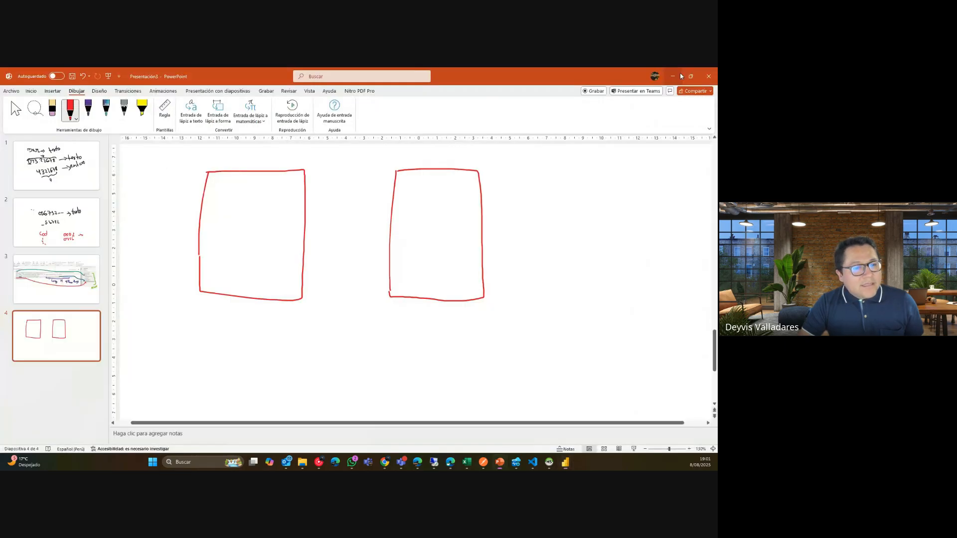
mouse_move(232, 329)
left_mouse_down()
mouse_move(242, 306)
mouse_move(247, 329)
left_mouse_up()
left_click_drag(412, 315, 415, 329)
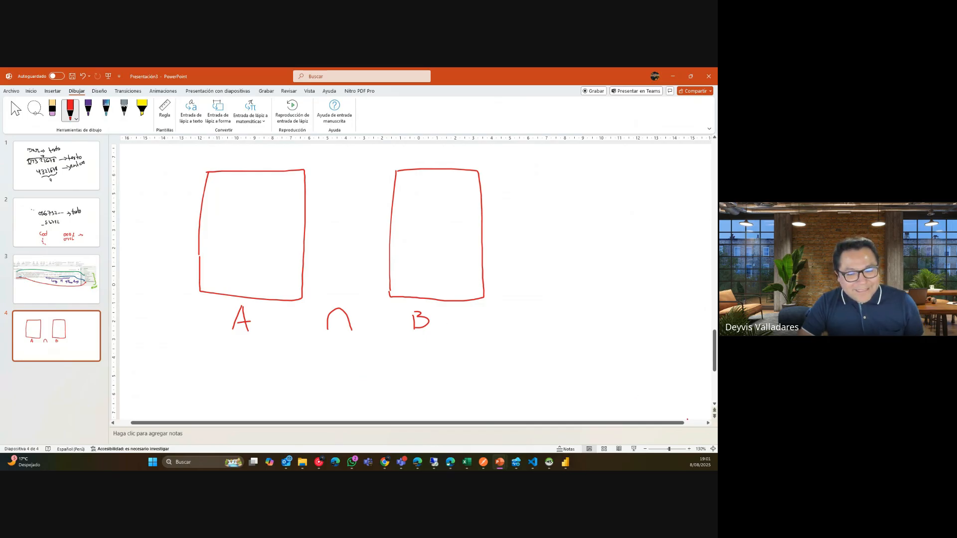
left_click(644, 449)
left_click(644, 449)
left_click(645, 449)
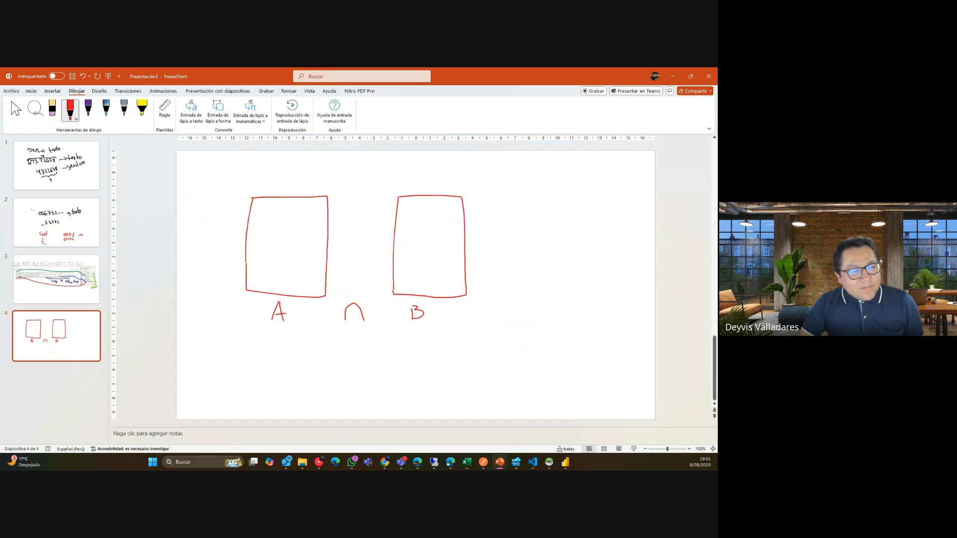
left_click_drag(304, 199, 301, 296)
left_click_drag(303, 207, 327, 207)
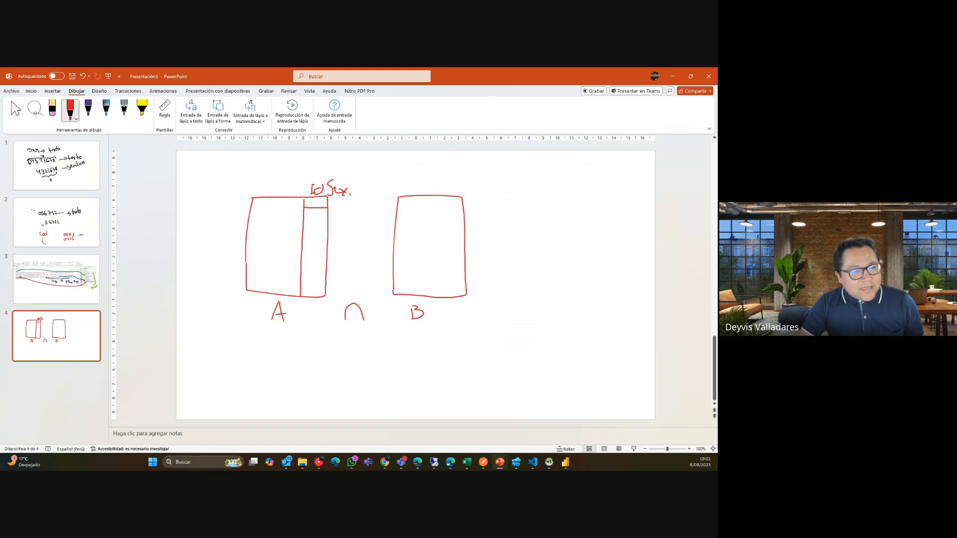
left_click_drag(418, 225, 417, 299)
mouse_move(403, 212)
left_mouse_down()
mouse_move(418, 210)
mouse_move(410, 192)
left_mouse_up()
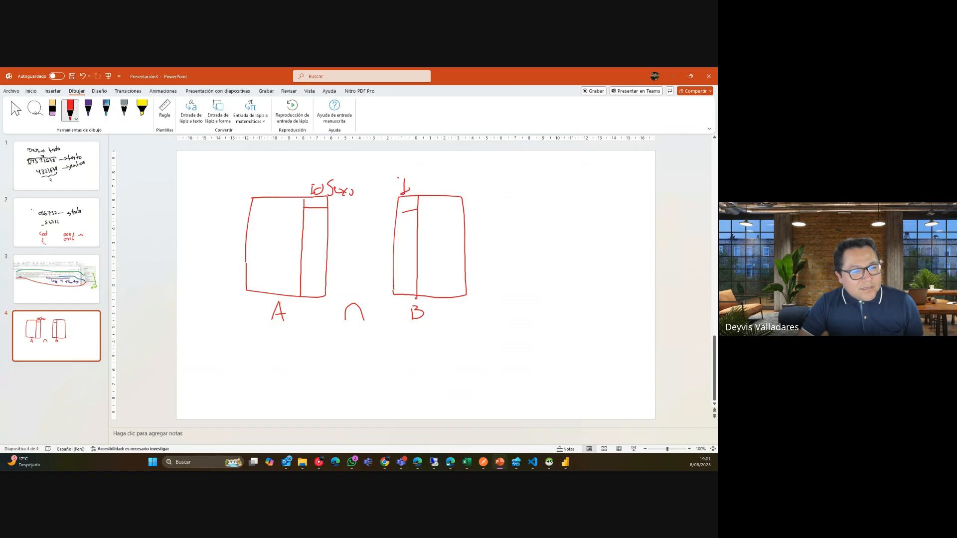
Circle the IdSexo and Id key columns in purple and sketch a small combined result table.
left_click(88, 110)
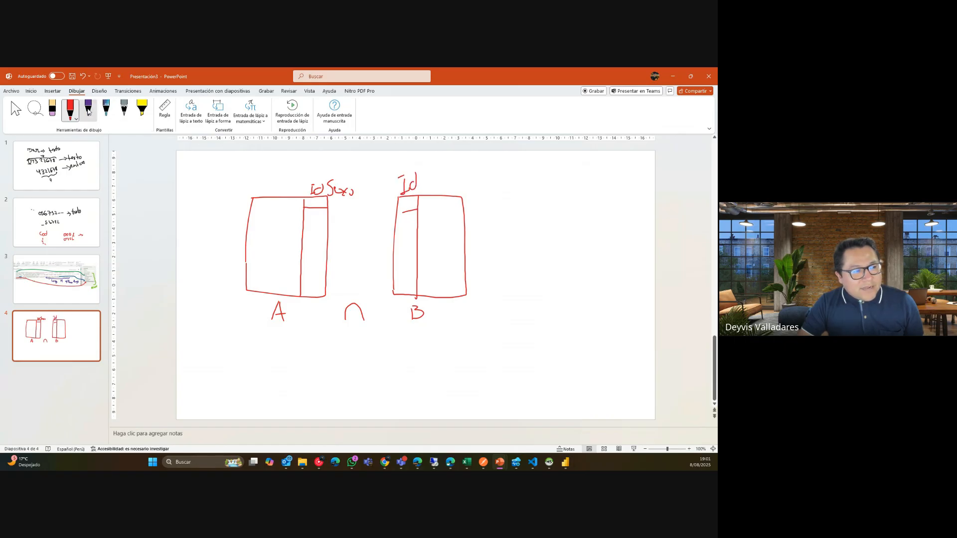
mouse_move(329, 172)
left_mouse_down()
mouse_move(351, 181)
mouse_move(300, 214)
mouse_move(297, 296)
mouse_move(328, 285)
mouse_move(353, 184)
left_mouse_up()
mouse_move(423, 165)
left_mouse_down()
mouse_move(377, 231)
mouse_move(394, 308)
mouse_move(426, 180)
left_mouse_up()
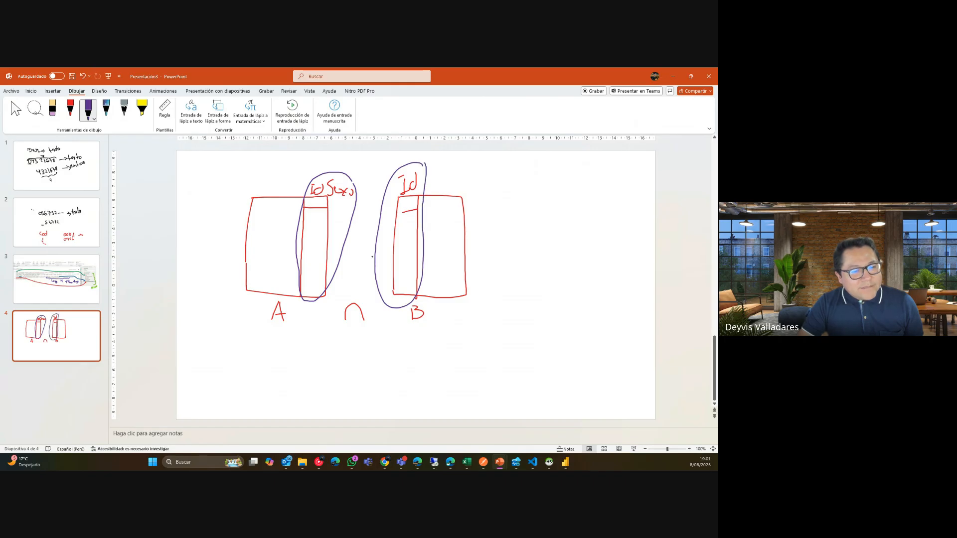
left_click_drag(500, 325, 499, 367)
mouse_move(501, 325)
left_mouse_down()
mouse_move(541, 376)
mouse_move(502, 385)
left_mouse_up()
left_click_drag(500, 342, 525, 338)
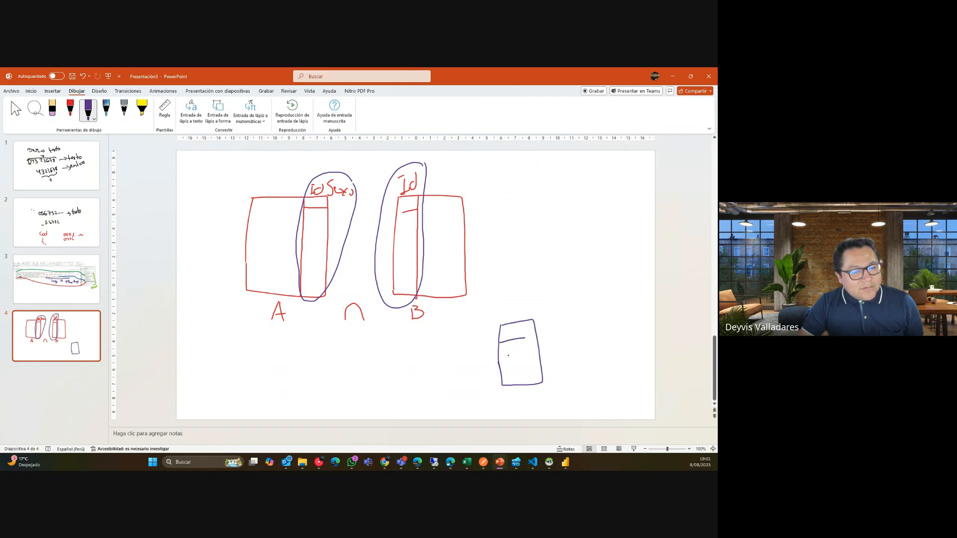
left_click_drag(505, 374, 523, 374)
left_click_drag(514, 381, 522, 379)
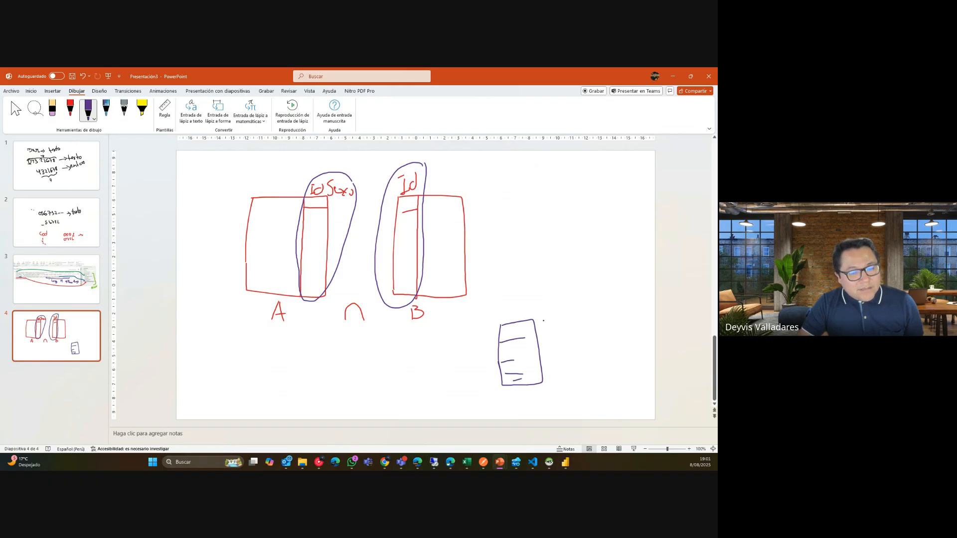
mouse_move(533, 320)
left_mouse_down()
mouse_move(567, 360)
mouse_move(543, 384)
mouse_move(542, 329)
mouse_move(562, 344)
left_mouse_up()
left_click_drag(532, 357, 548, 356)
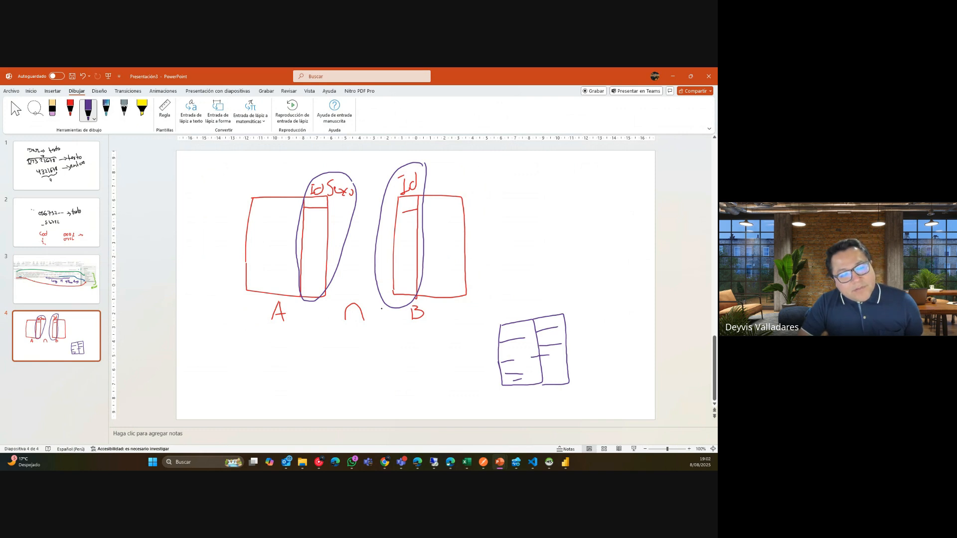
key("alt+Tab")
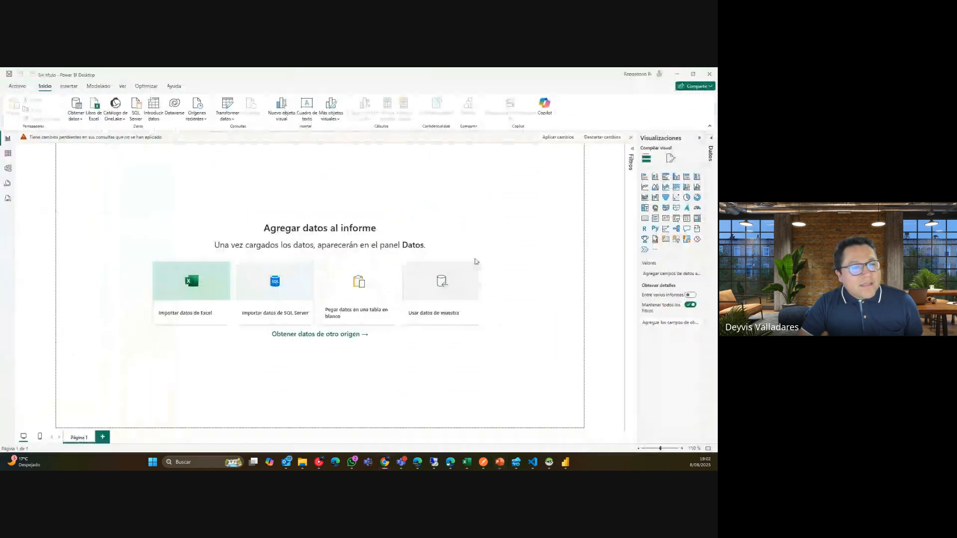
Start merging FactAfiliados with DimSexo as the second table.
mouse_move(566, 462)
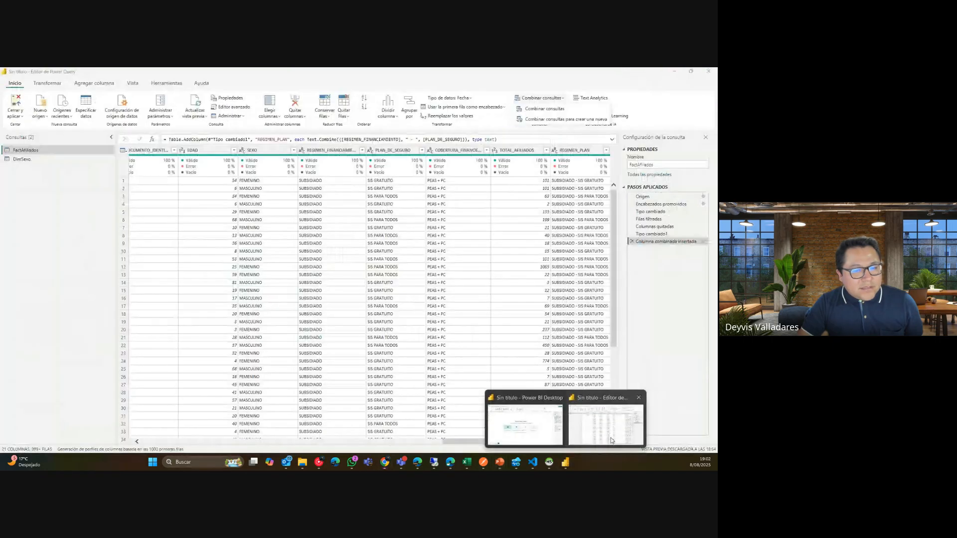
left_click(611, 438)
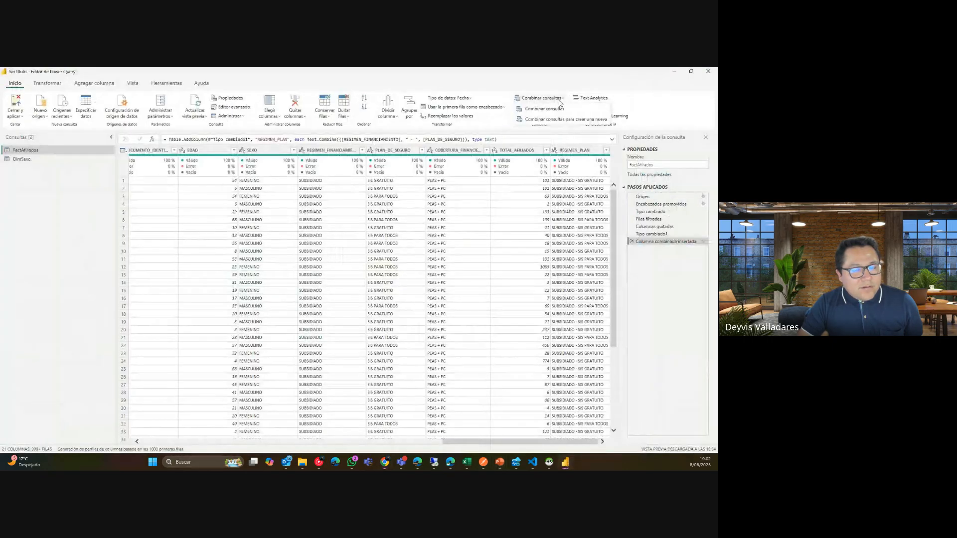
left_click(537, 110)
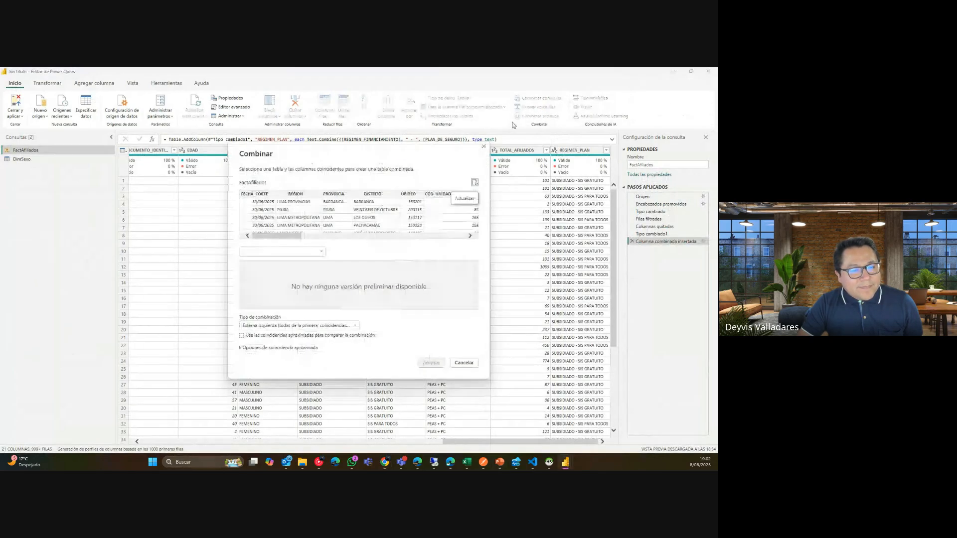
left_click_drag(276, 236, 286, 236)
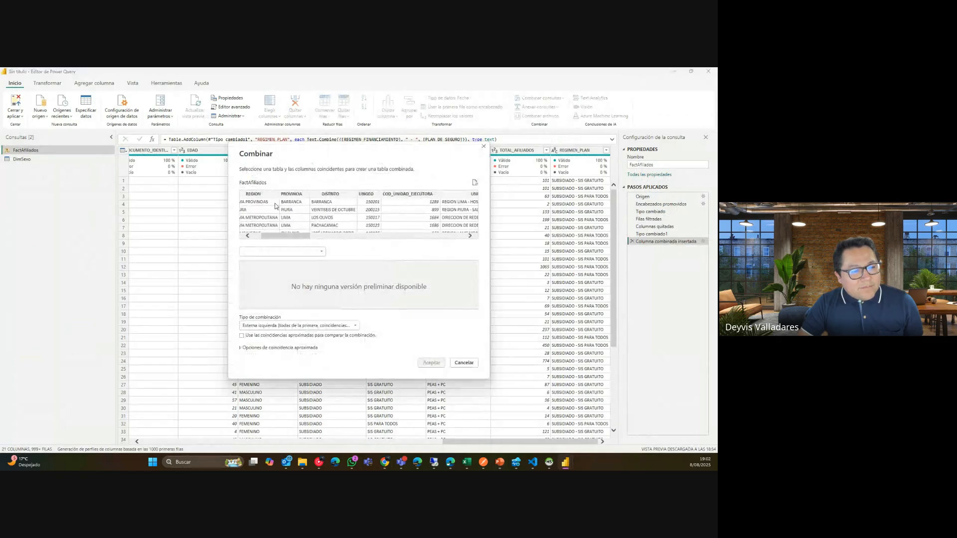
left_click(299, 252)
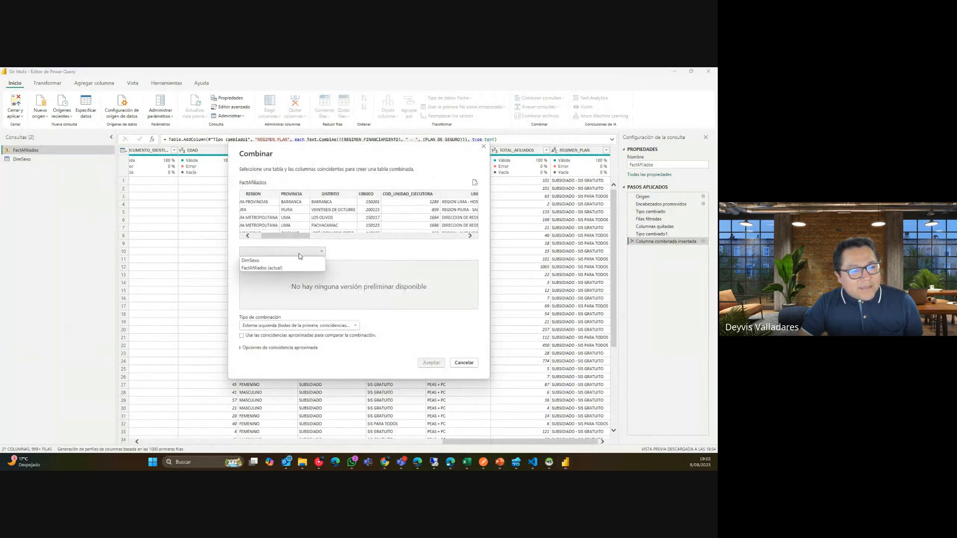
left_click(268, 260)
Join both tables on their SEXO columns, matching all 2576321 rows.
left_click_drag(299, 236, 355, 238)
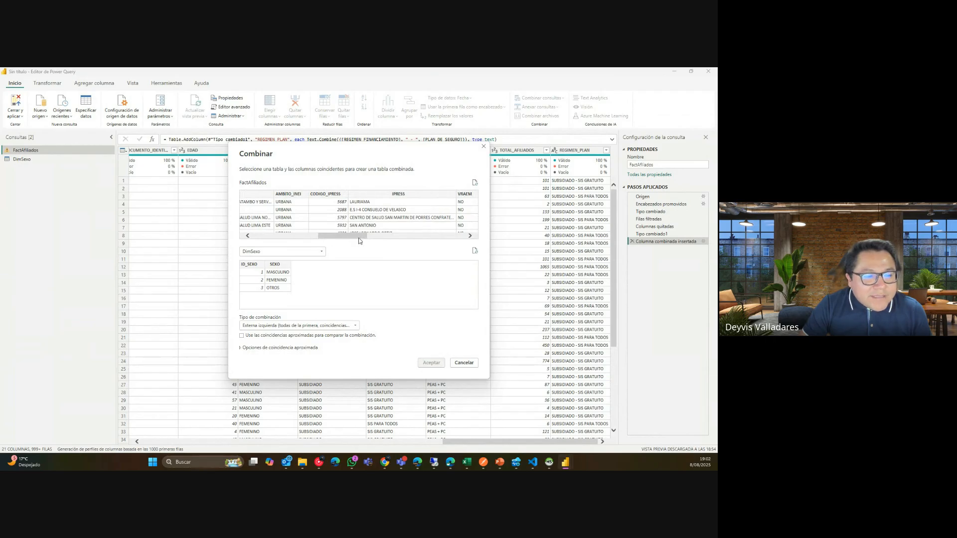
left_click_drag(358, 240, 417, 233)
left_click(399, 195)
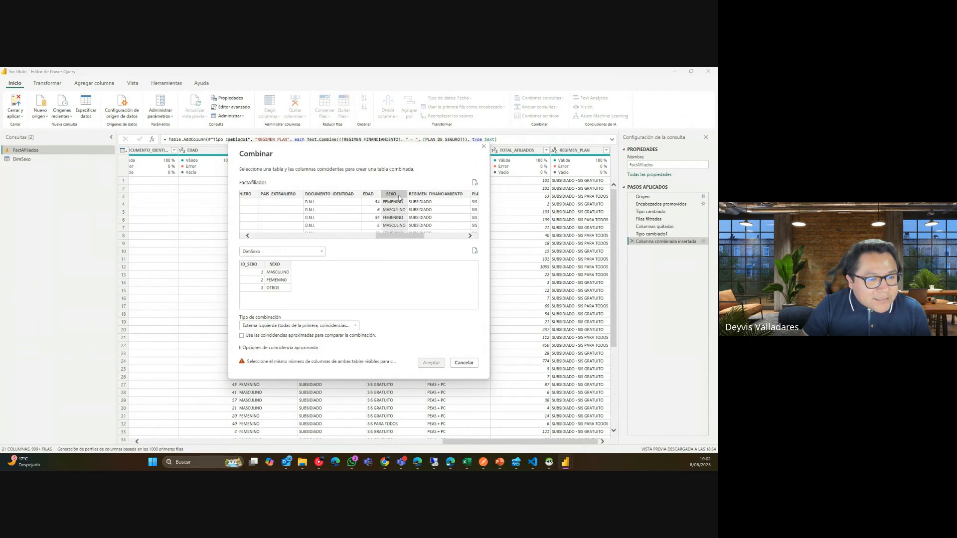
left_click(287, 266)
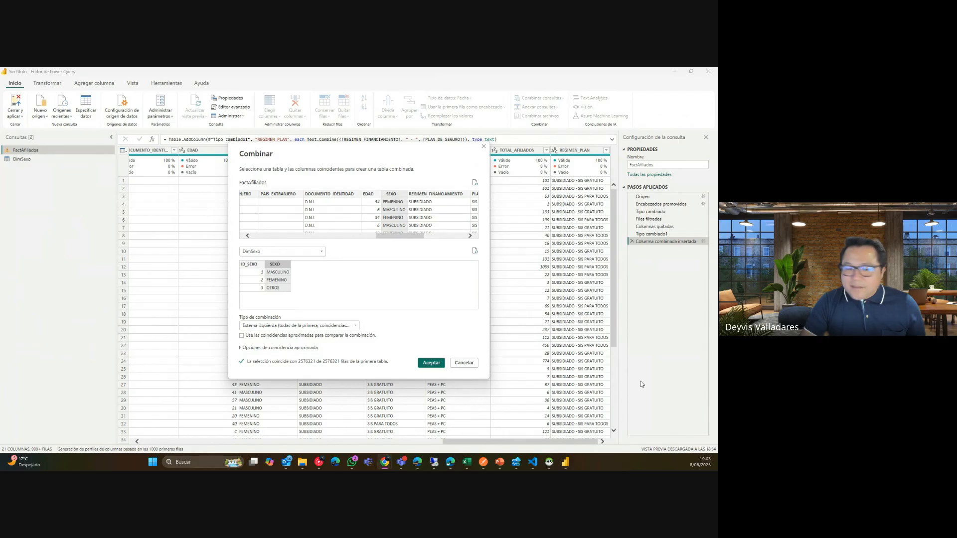
Add a blank slide 5 after slide 4, deleting its title and content placeholders.
mouse_move(501, 465)
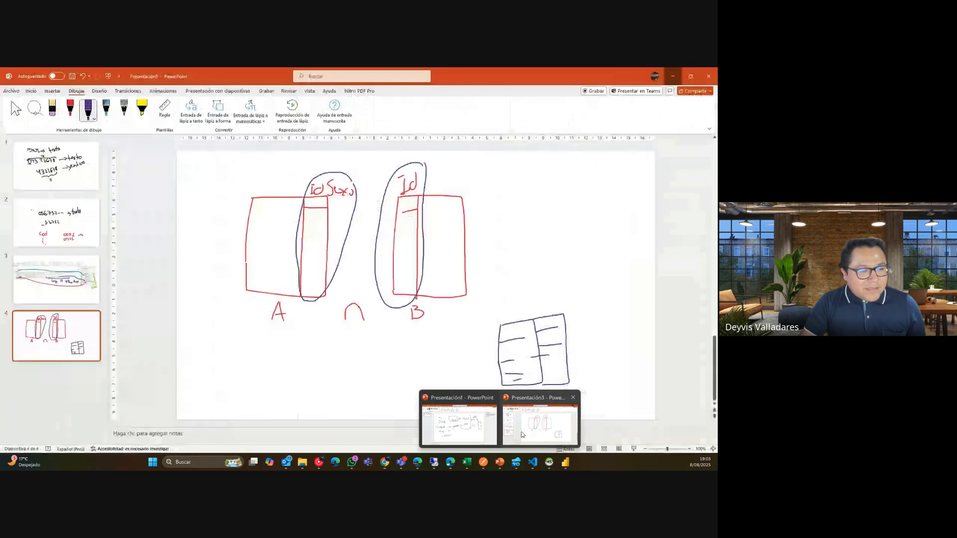
left_click(536, 427)
right_click(56, 329)
left_click(87, 203)
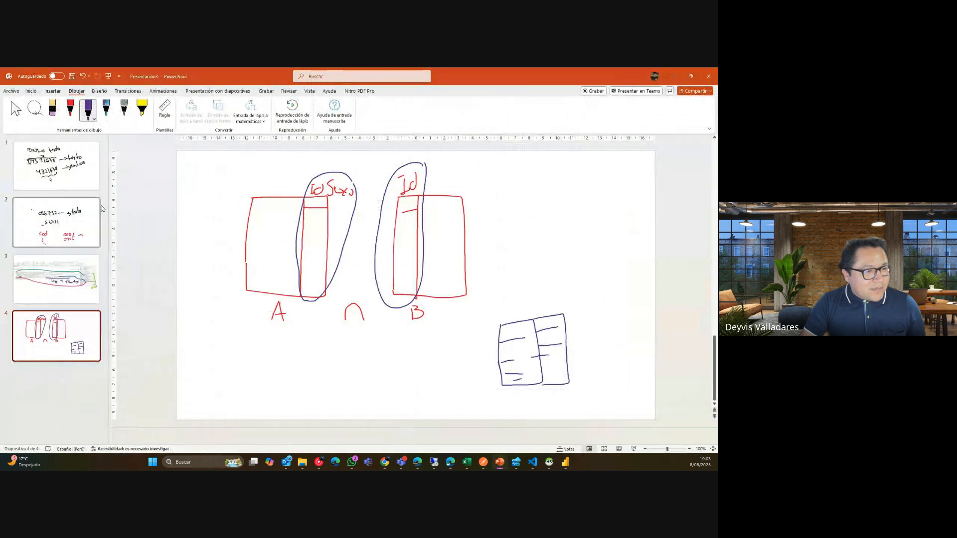
left_click(15, 110)
left_click(337, 168)
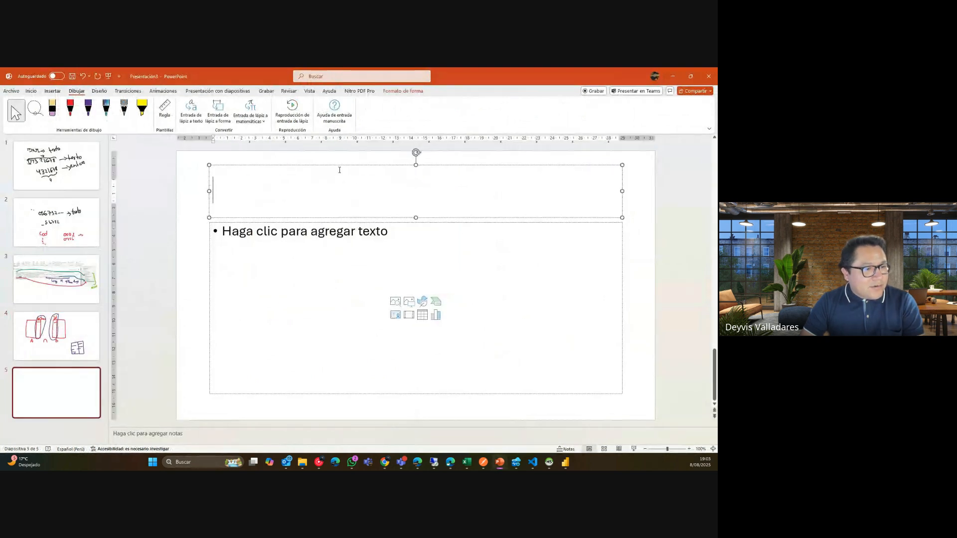
left_click(337, 164)
key("Delete")
left_click(360, 226)
left_click(360, 222)
key("Delete")
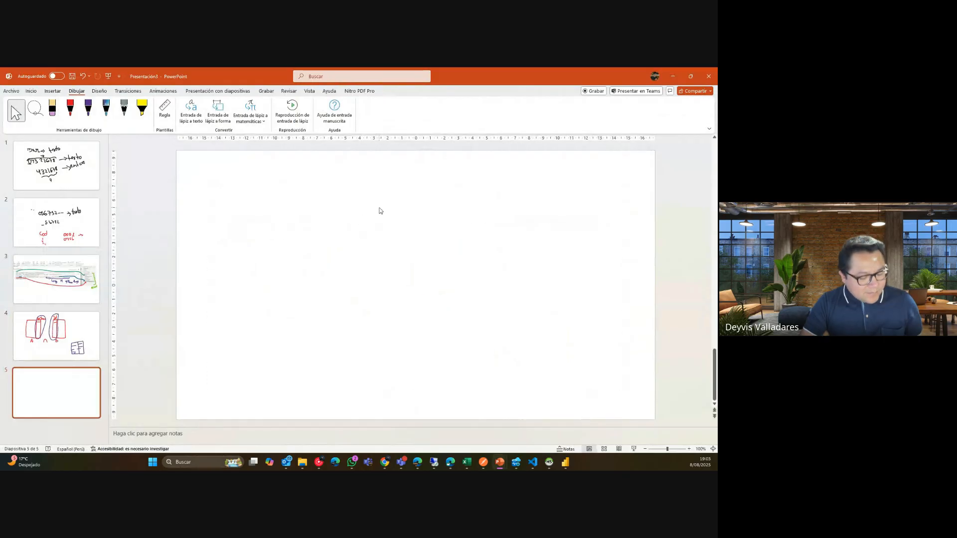
Paste the six join-types Venn image, enlarge and center it, and close the side panels.
key("ctrl+v")
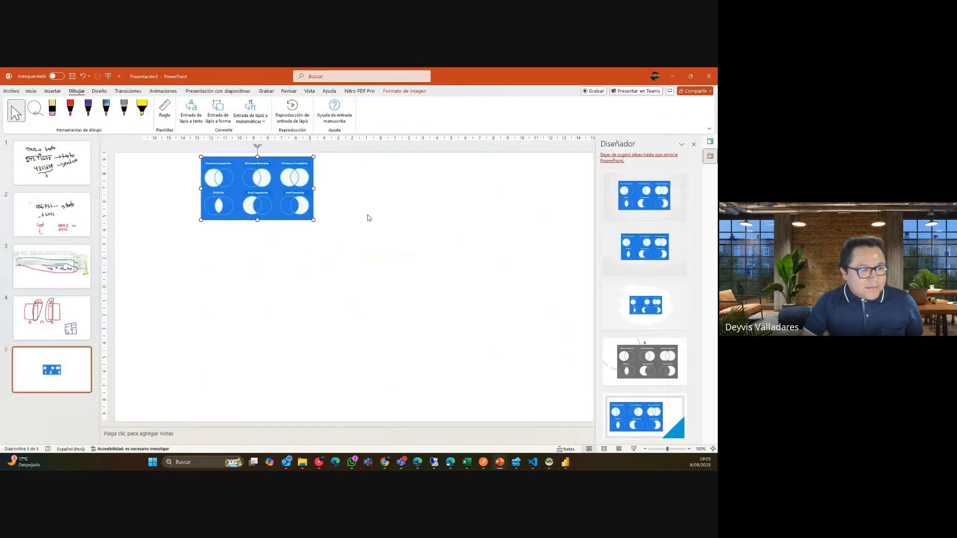
left_click_drag(304, 219, 532, 348)
left_click_drag(464, 289, 465, 322)
left_click(694, 144)
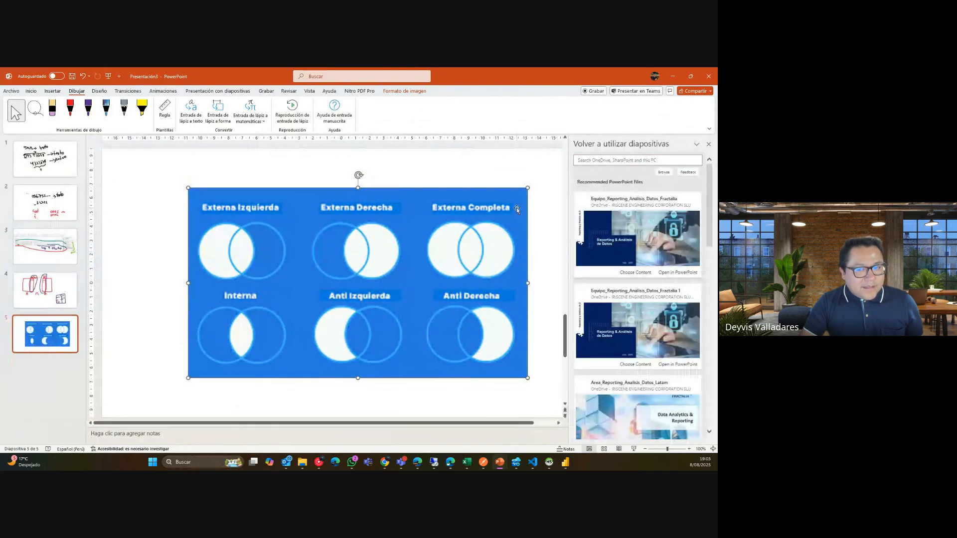
left_click(709, 145)
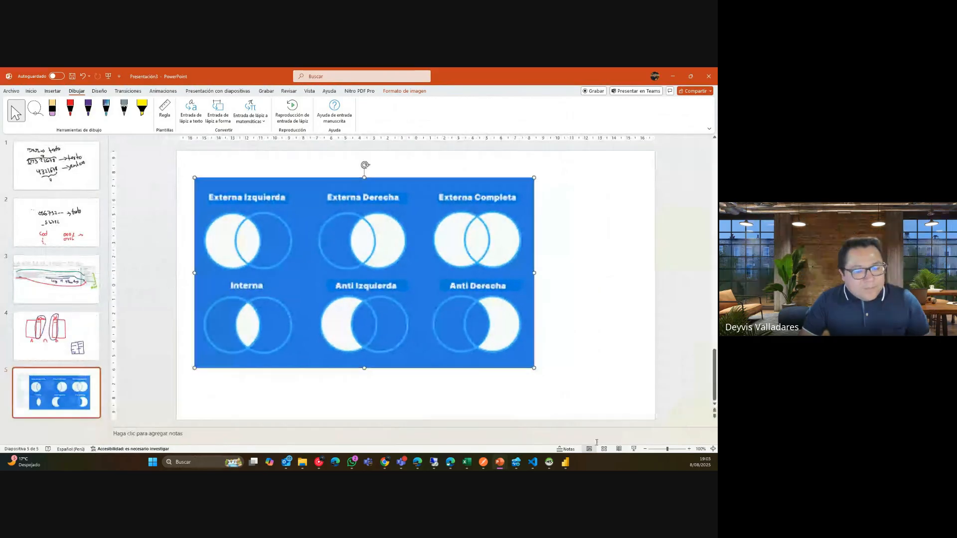
left_click(567, 460)
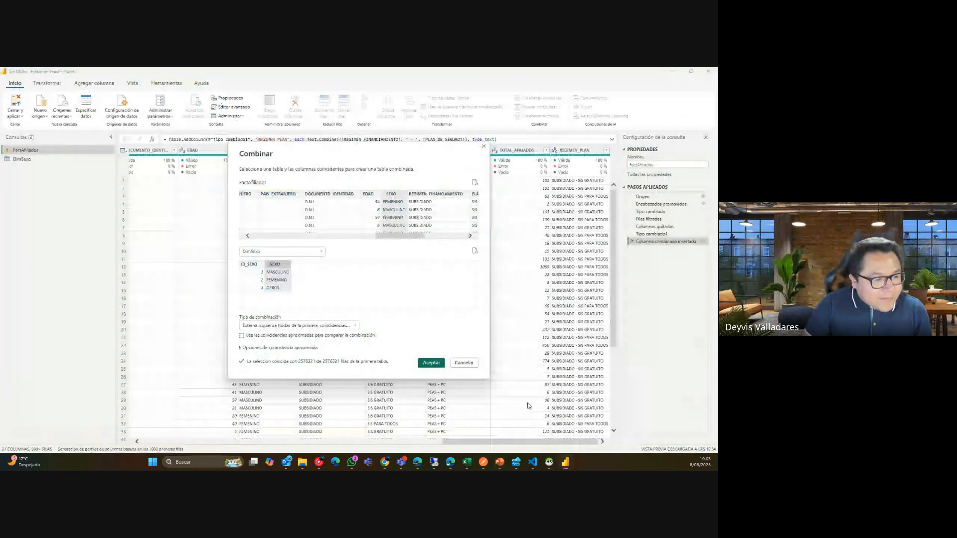
Keep the Externa izquierda join type, then bring the Presentación3 join-types slide forward.
left_click(299, 326)
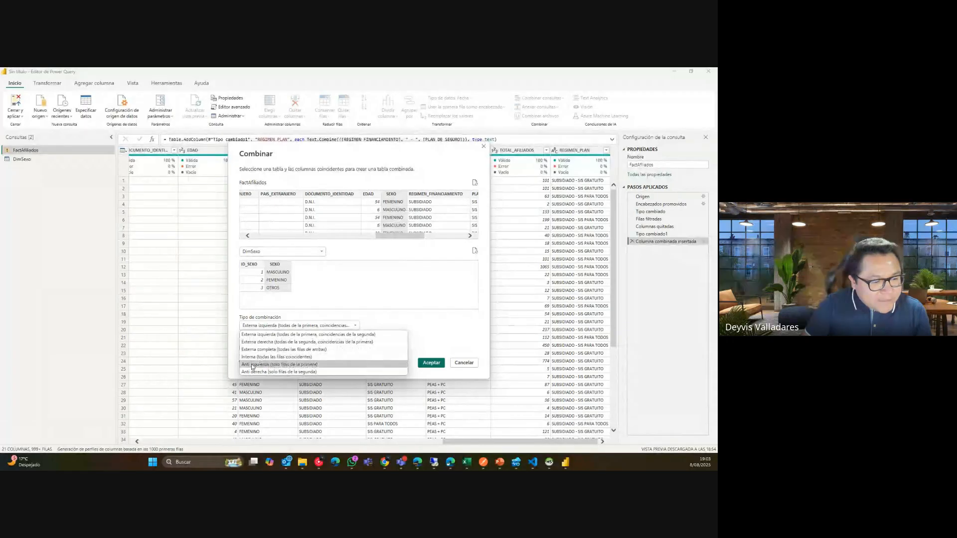
left_click(280, 336)
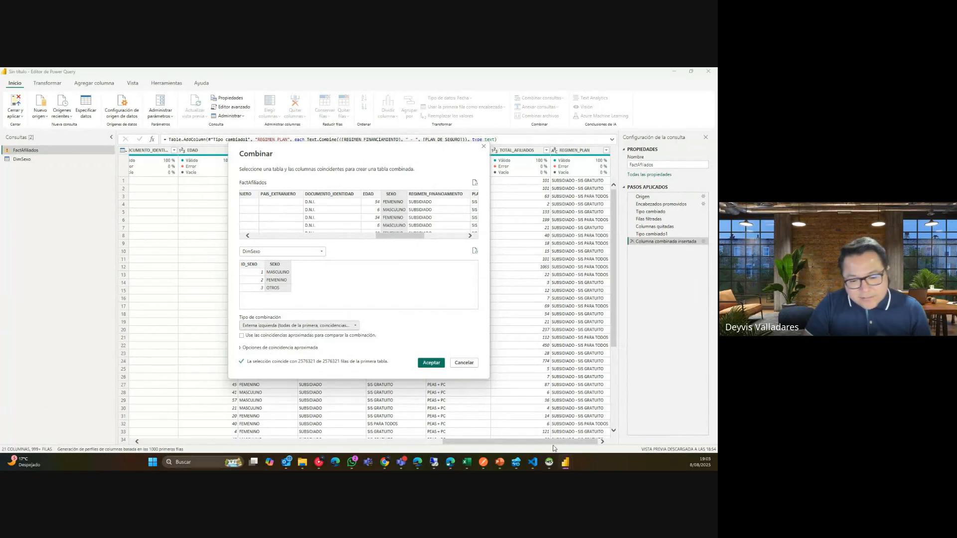
mouse_move(571, 465)
mouse_move(500, 462)
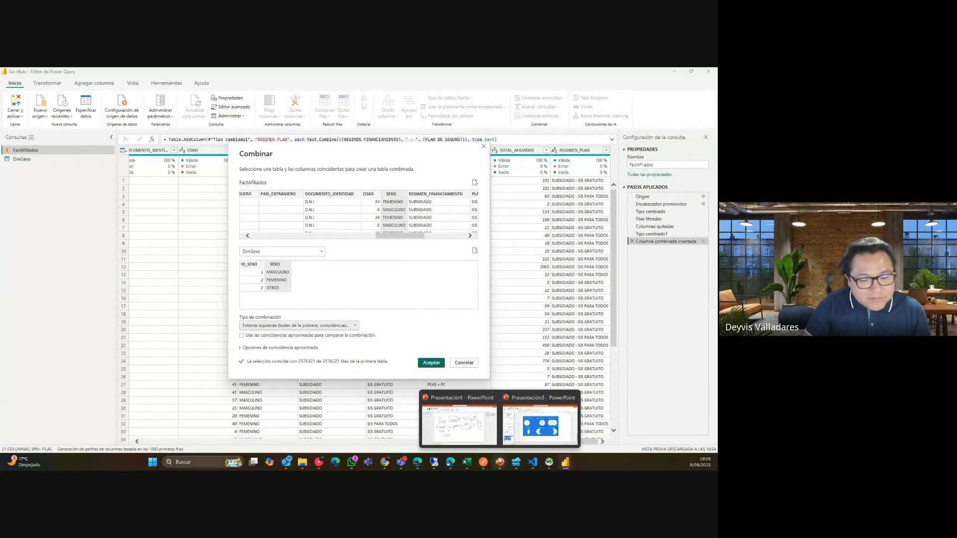
left_click(540, 424)
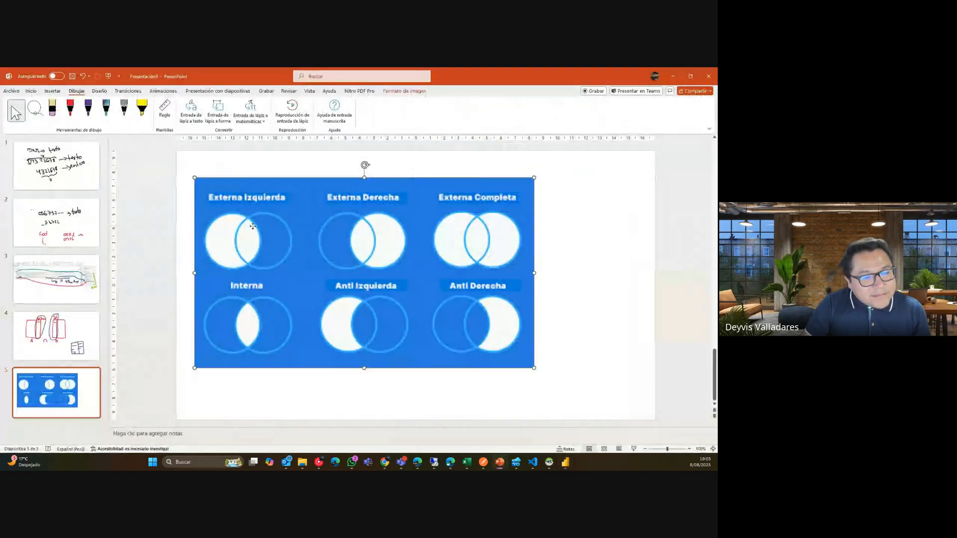
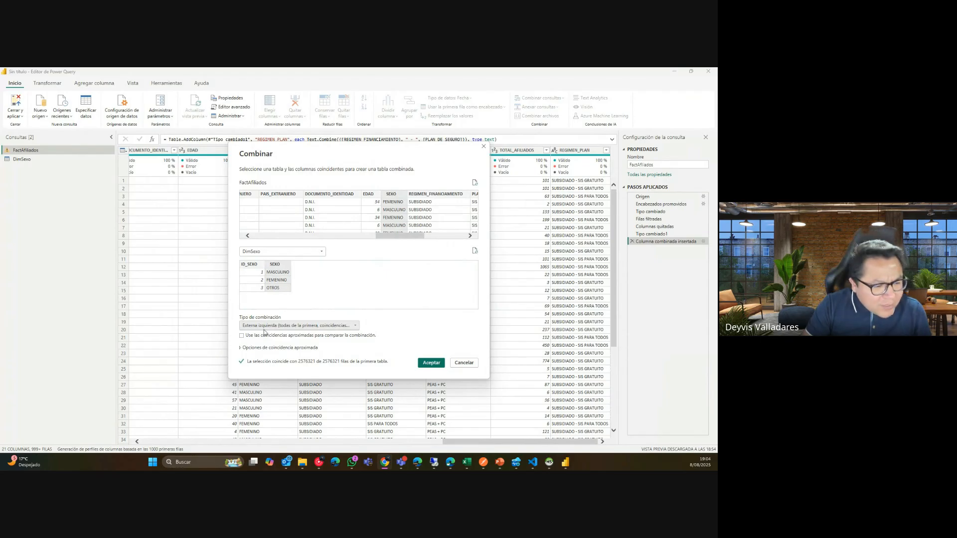
Keep the Externa izquierda join type and confirm merging FactAfiliados with DimSexo on SEXO.
left_click(273, 328)
left_click(275, 335)
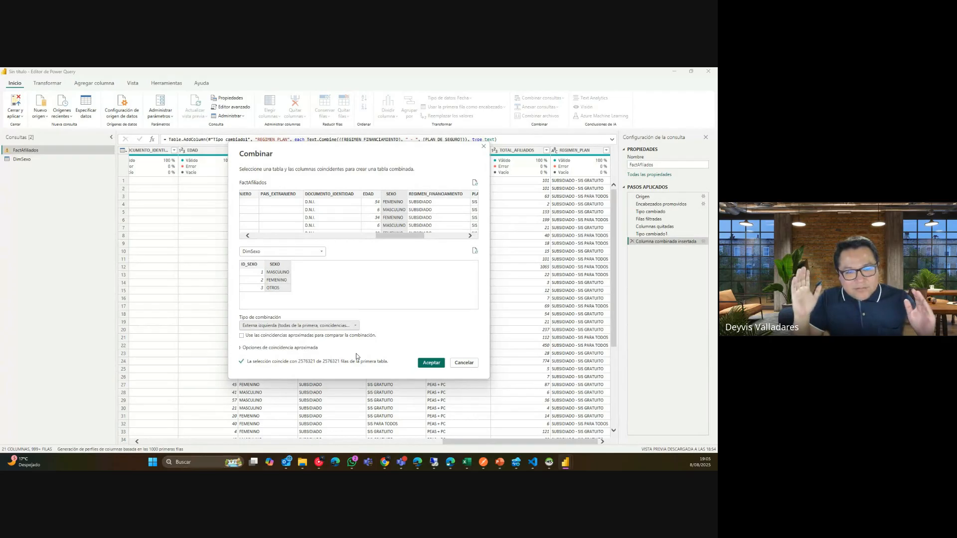
left_click(434, 362)
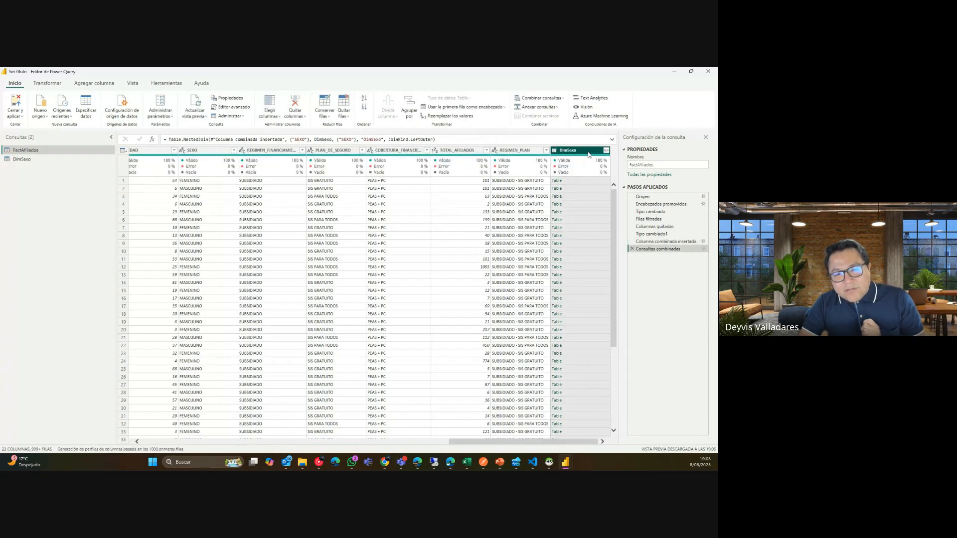
Expand the DimSexo column, bringing in only ID_SEXO.
left_click(606, 150)
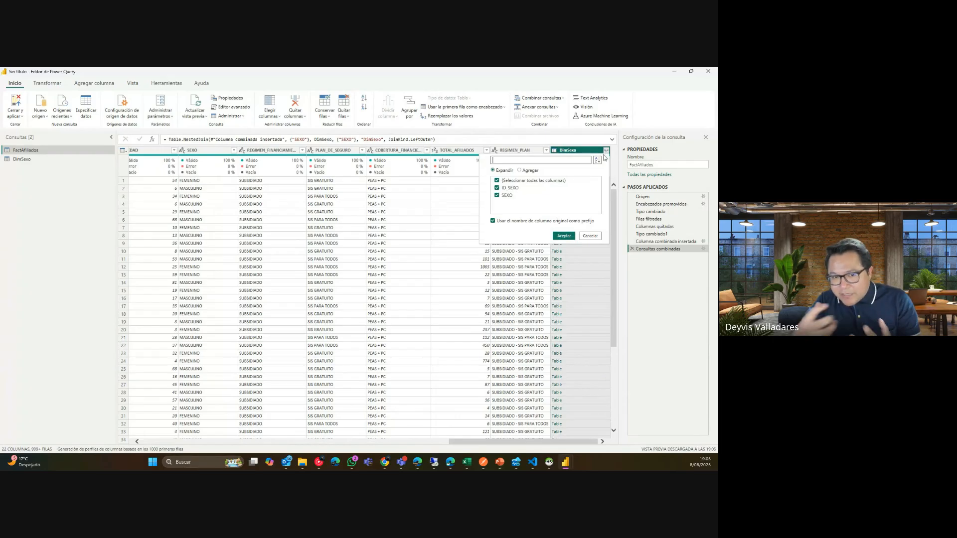
left_click(542, 180)
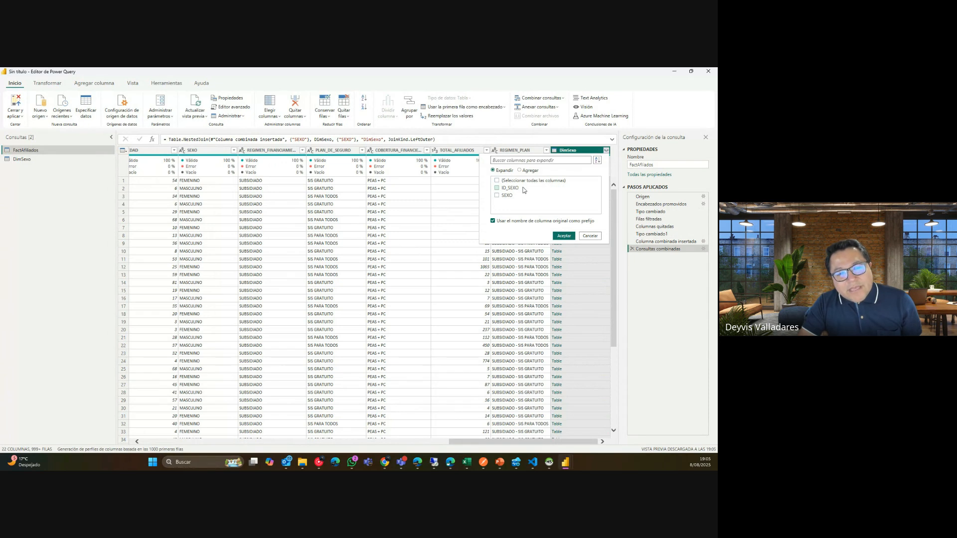
left_click(497, 189)
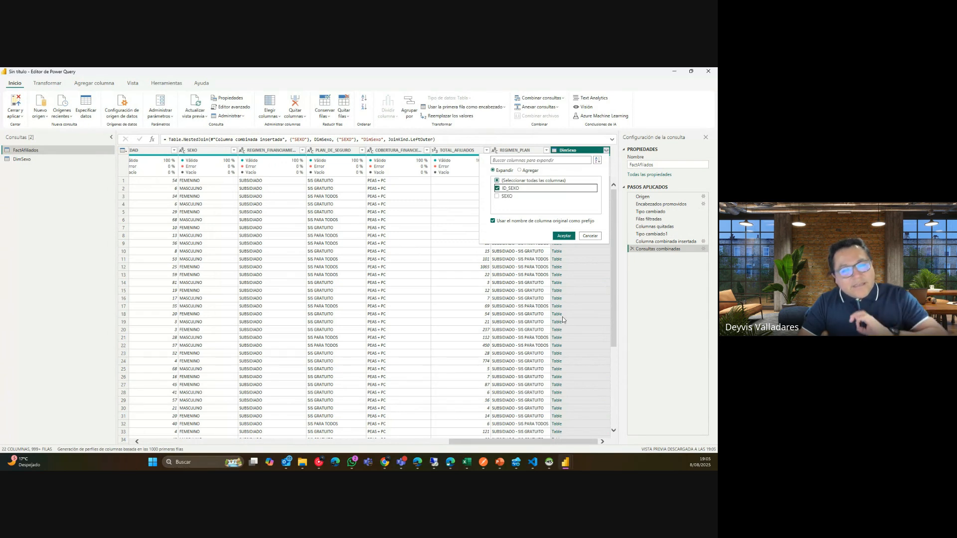
left_click(560, 233)
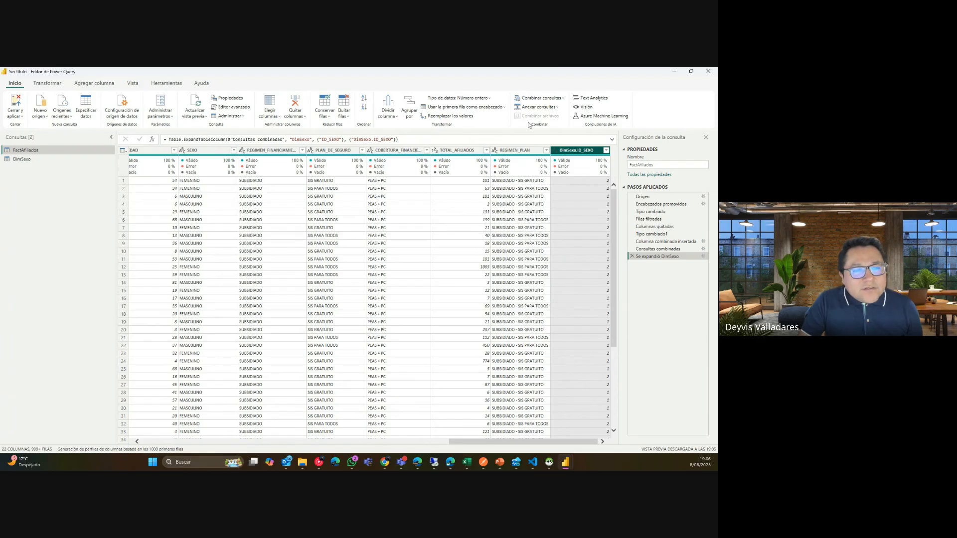
Rename the expanded DimSexo.ID_SEXO column to ID_SEXO.
double_click(568, 151)
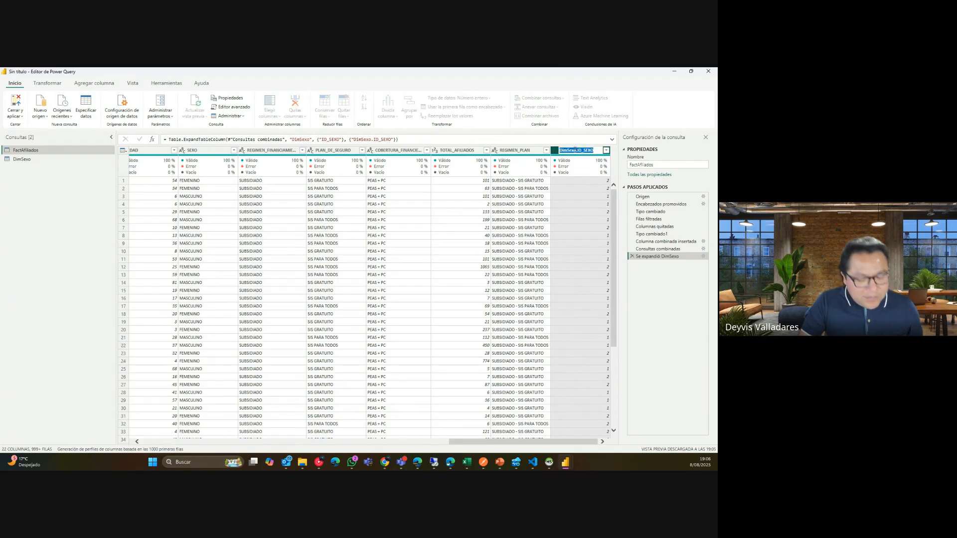
type("ID")
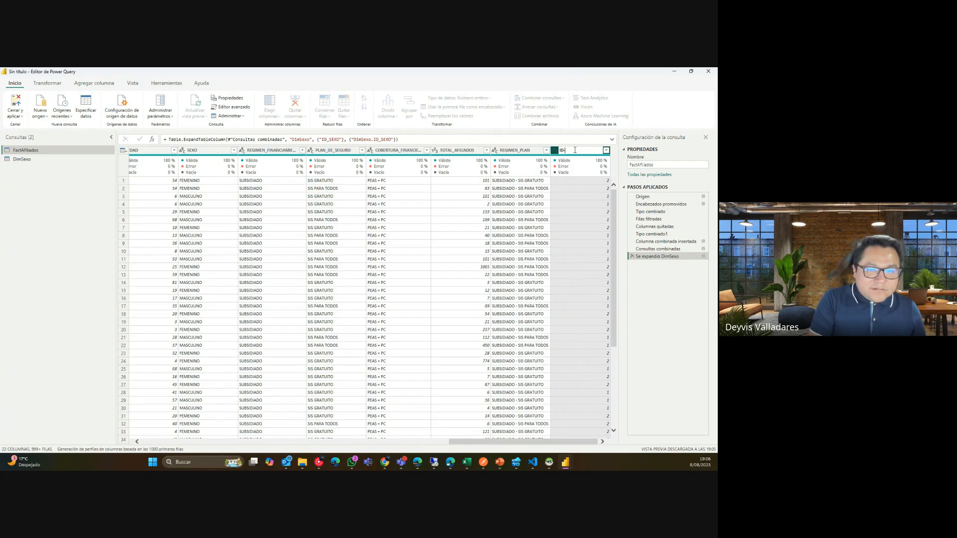
type("_SEXO")
key("Return")
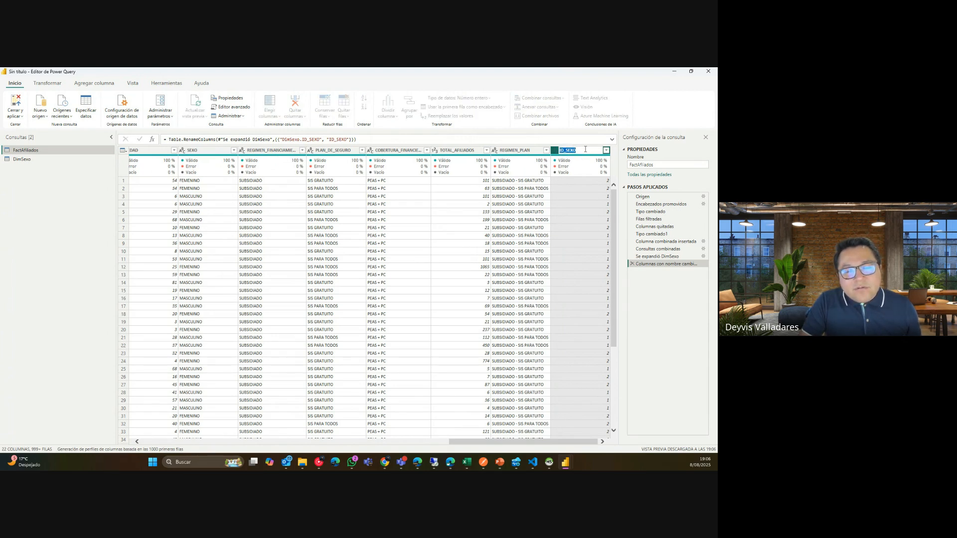
left_click(516, 199)
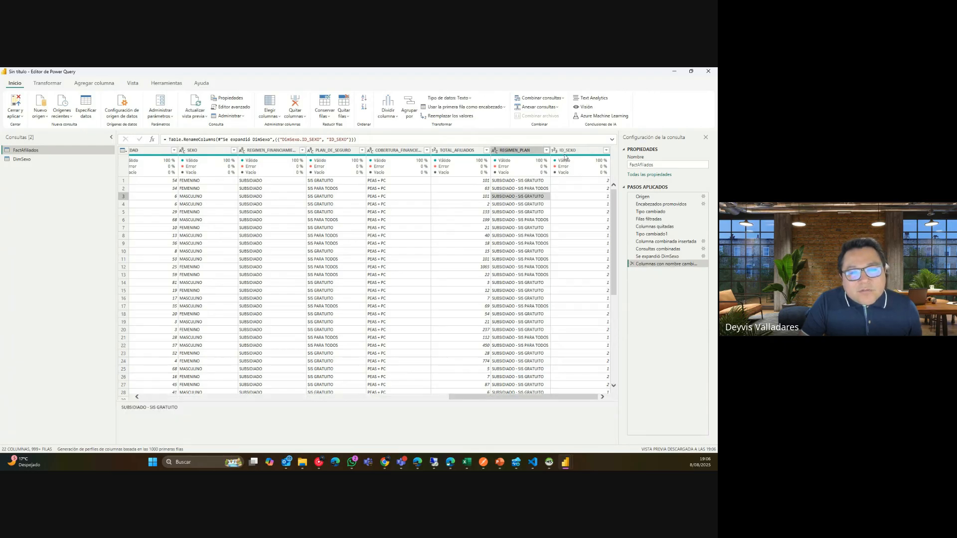
Check the DimSexo query, return to FactAfiliados, and browse the merge and append query options.
left_click(52, 157)
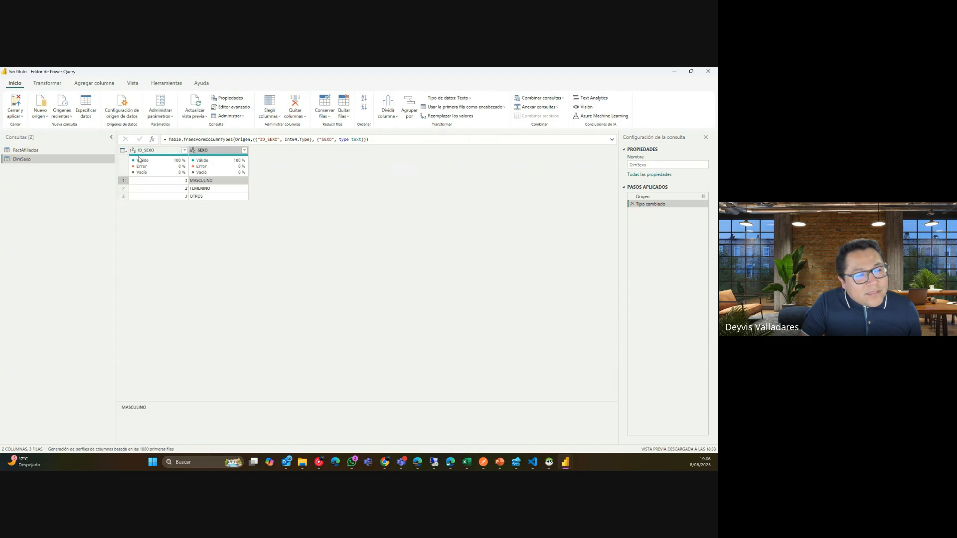
left_click(49, 150)
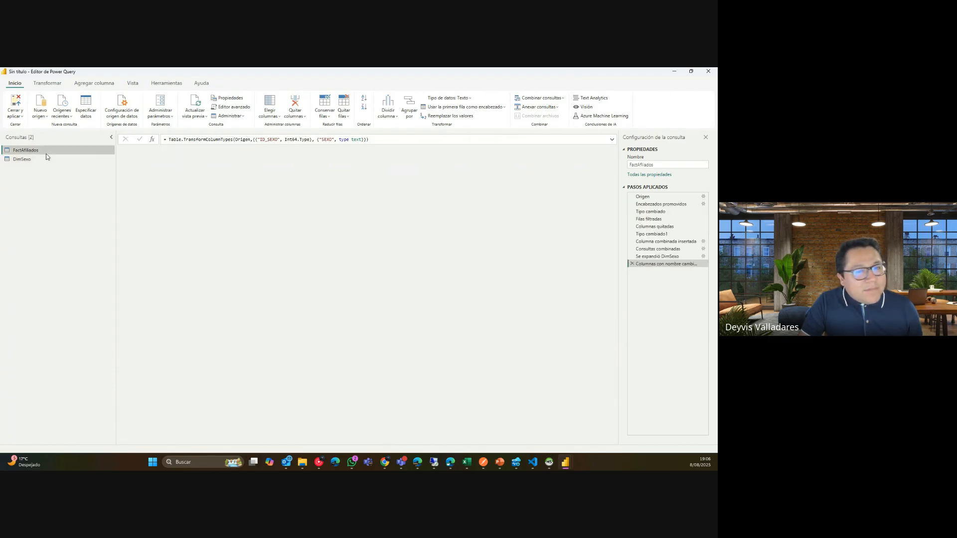
left_click_drag(257, 442, 618, 440)
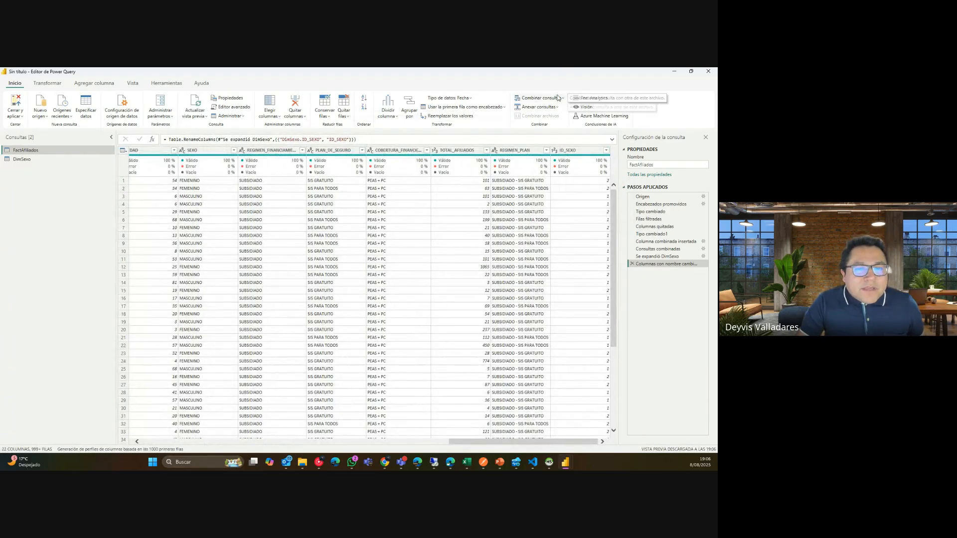
left_click(541, 97)
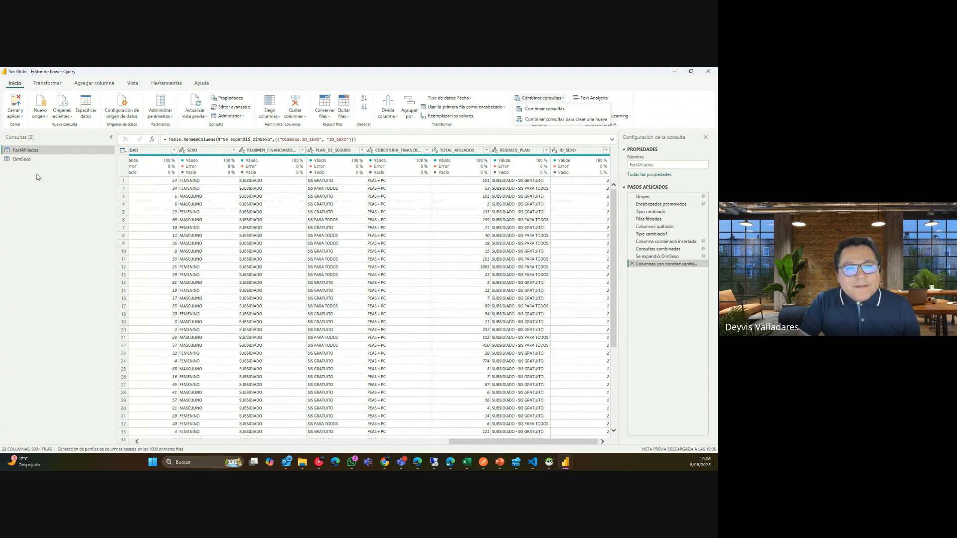
left_click(478, 85)
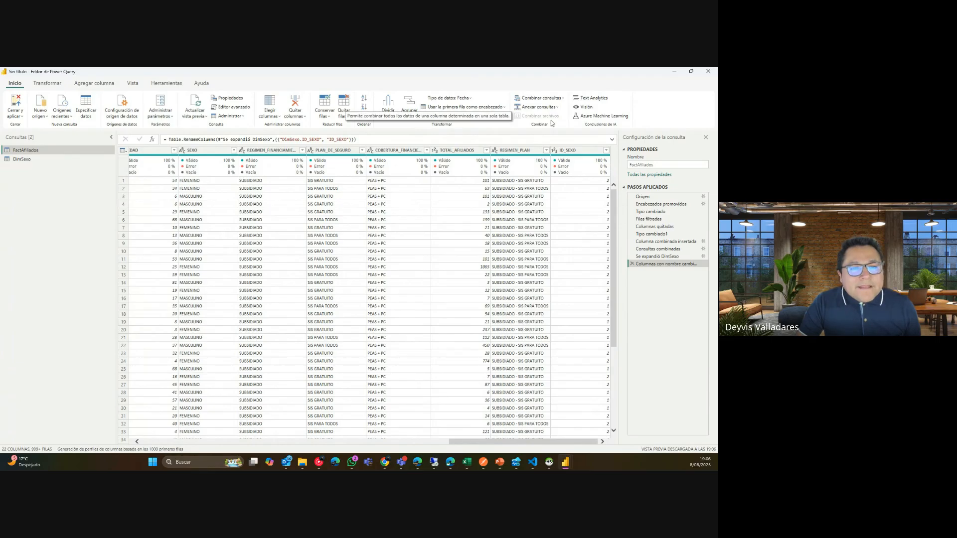
left_click(554, 106)
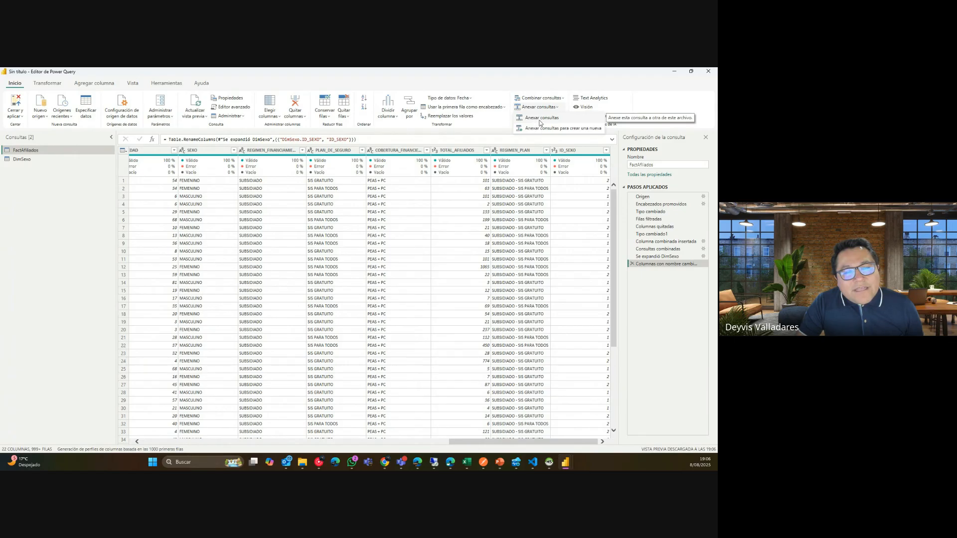
left_click(499, 463)
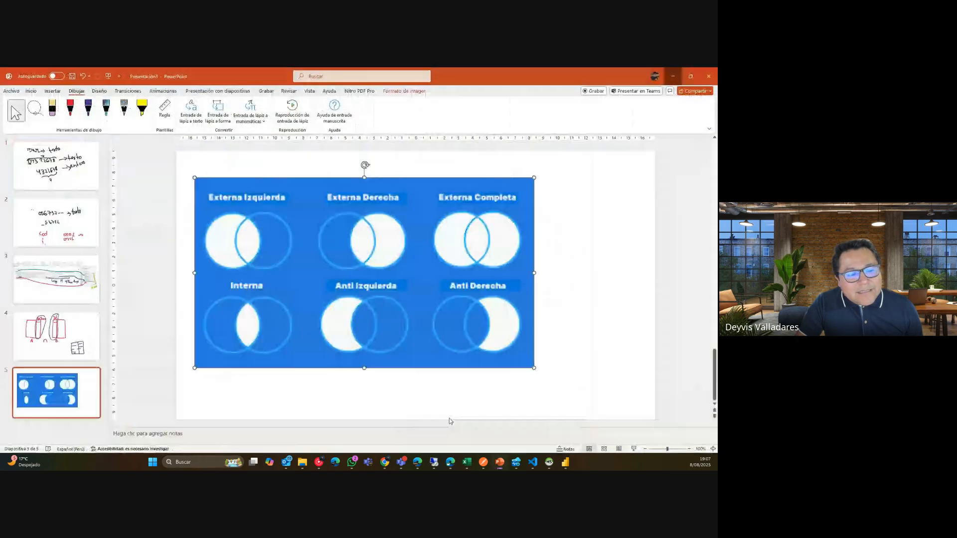
Add a blank slide 6 after slide 5, deleting its title and content placeholders.
left_click(540, 424)
left_click(445, 418)
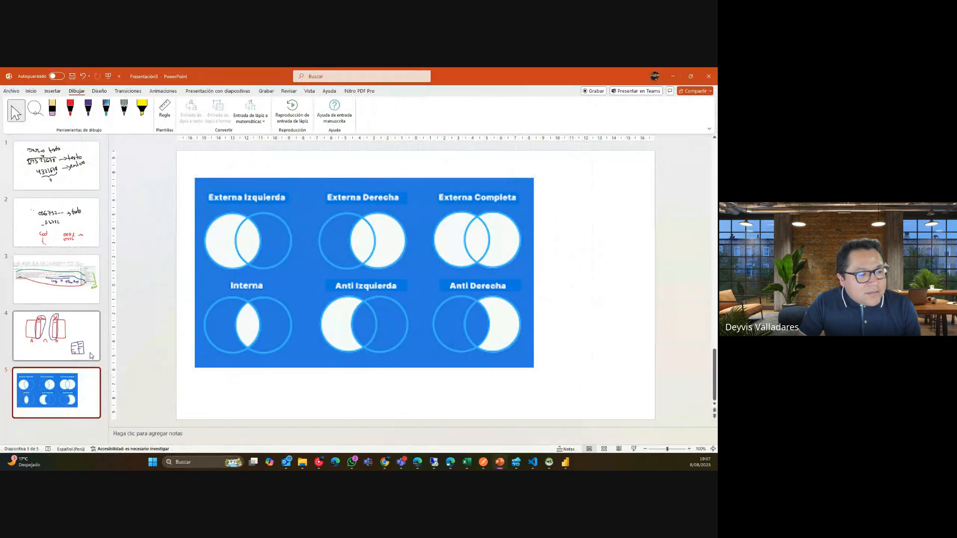
right_click(78, 377)
left_click(110, 248)
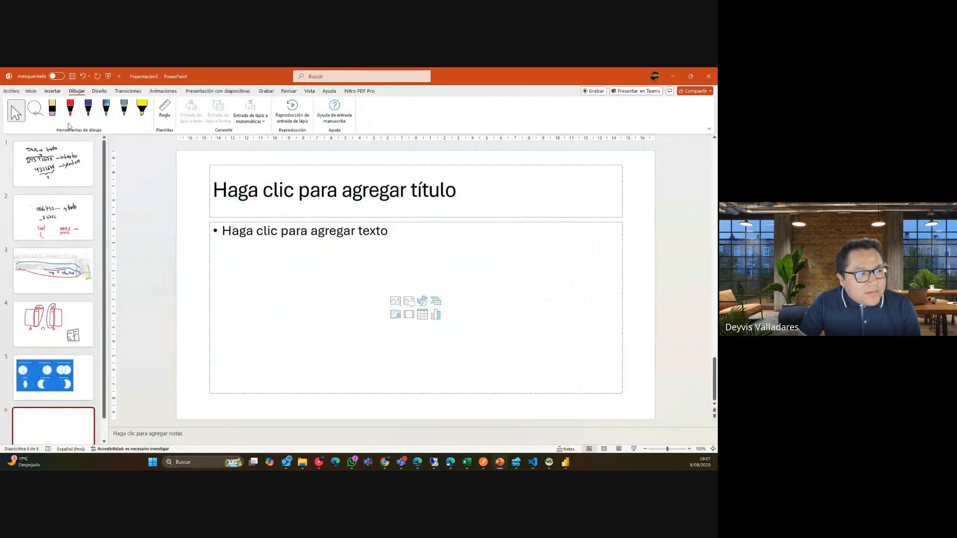
left_click(252, 165)
key("Delete")
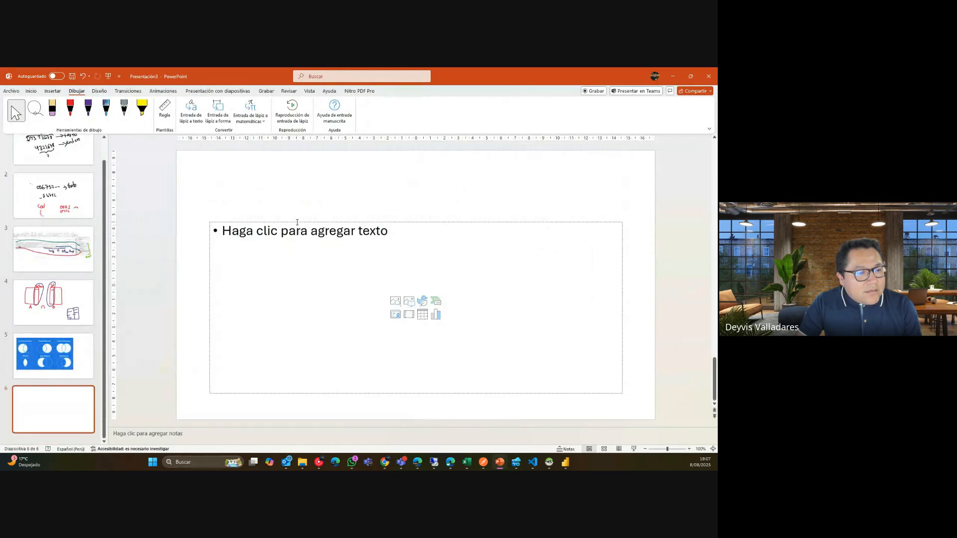
left_click(296, 224)
left_click(297, 224)
key("Delete")
Sketch boxes 1 and 2 in red ink, with an arrow down to a split combined box.
left_click(70, 108)
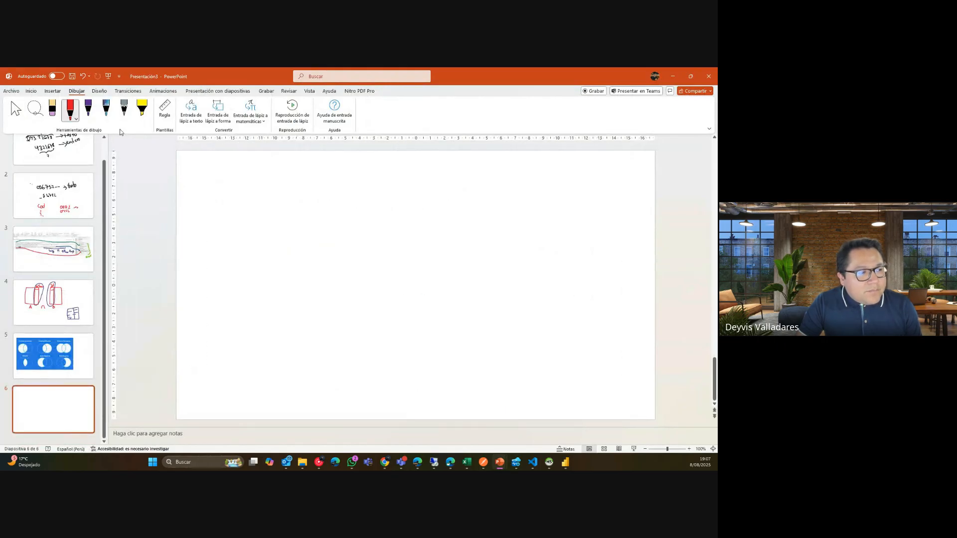
mouse_move(356, 166)
left_mouse_down()
mouse_move(356, 188)
mouse_move(440, 220)
mouse_move(361, 223)
mouse_move(360, 189)
mouse_move(386, 205)
left_mouse_up()
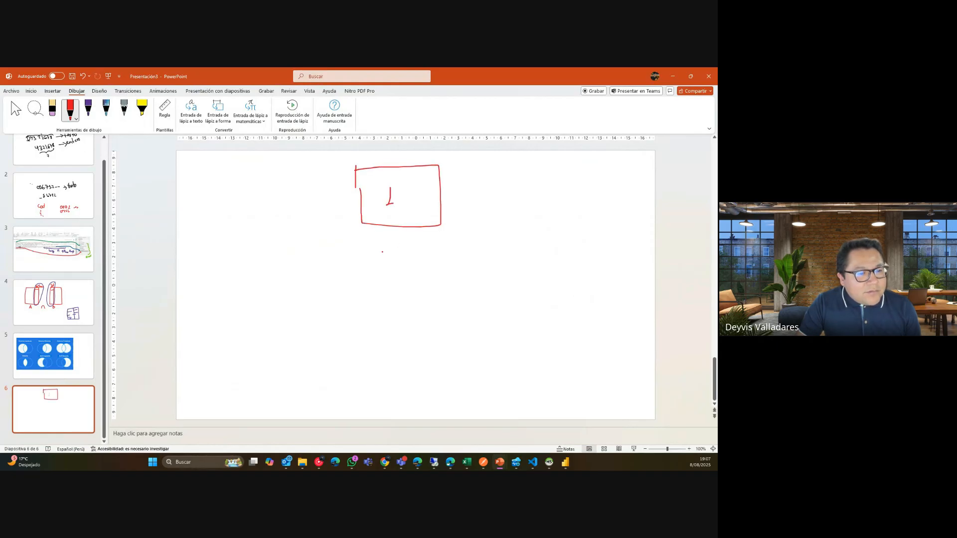
left_click_drag(355, 245, 354, 277)
mouse_move(356, 244)
left_mouse_down()
mouse_move(411, 244)
mouse_move(450, 289)
mouse_move(355, 288)
left_mouse_up()
left_click_drag(385, 260, 397, 272)
mouse_move(390, 317)
left_mouse_down()
mouse_move(388, 339)
mouse_move(407, 320)
left_mouse_up()
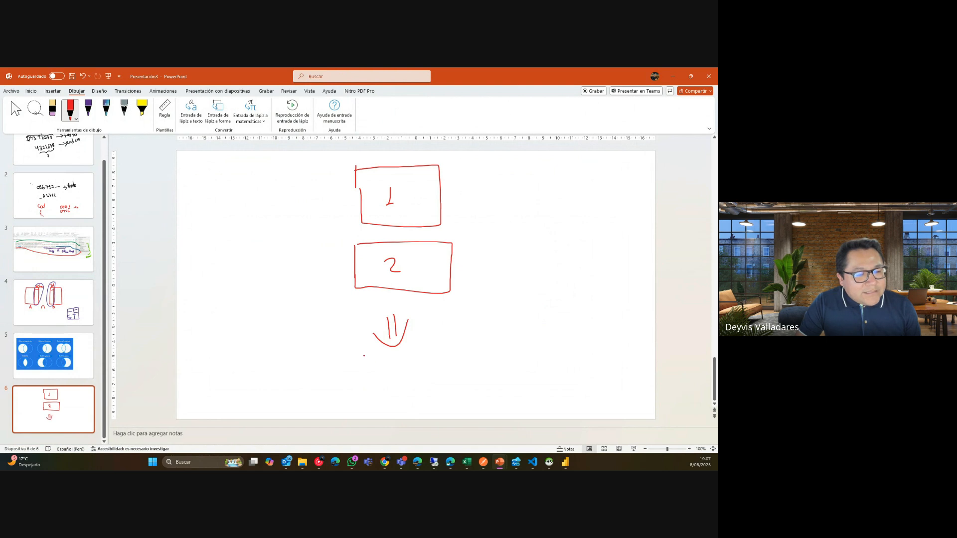
mouse_move(364, 356)
left_mouse_down()
mouse_move(357, 413)
mouse_move(380, 354)
mouse_move(499, 401)
mouse_move(361, 401)
mouse_move(494, 385)
left_mouse_up()
left_click_drag(431, 359, 432, 373)
mouse_move(427, 373)
left_mouse_down()
mouse_move(438, 372)
mouse_move(446, 398)
left_mouse_up()
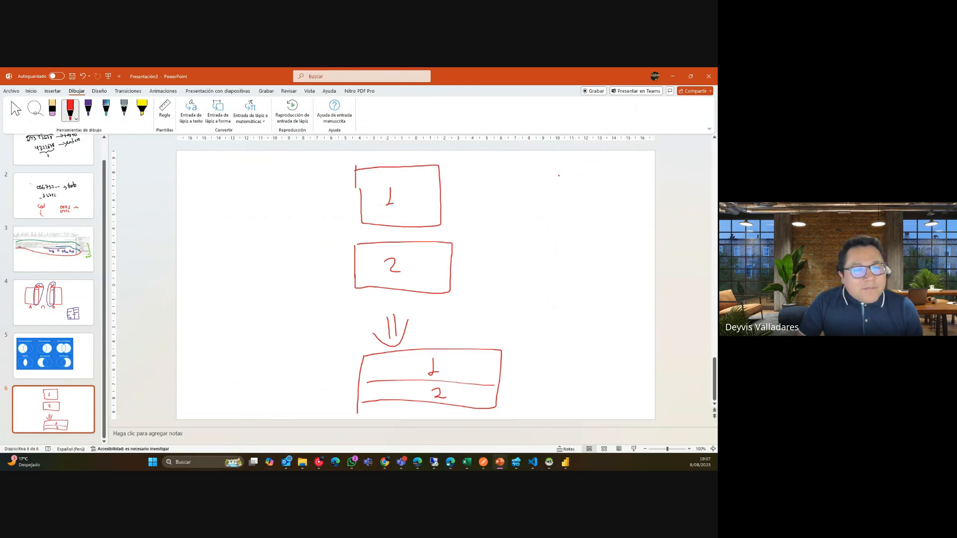
Note Finanzas 2015-06 beside box 1 and 2015-07 beside box 2, then return to Power Query.
mouse_move(455, 201)
left_mouse_down()
mouse_move(467, 192)
mouse_move(468, 208)
left_mouse_up()
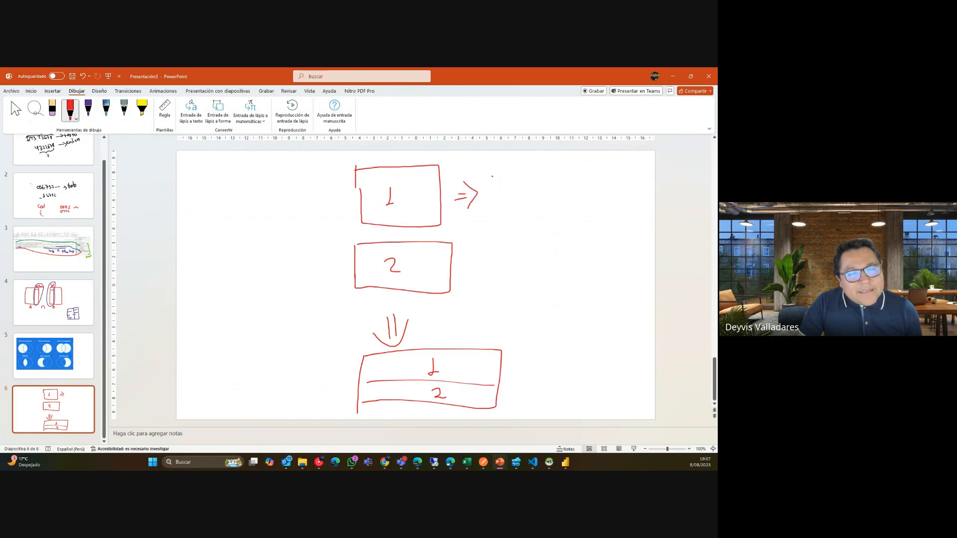
mouse_move(492, 178)
left_mouse_down()
mouse_move(494, 197)
mouse_move(507, 177)
mouse_move(512, 194)
left_mouse_up()
mouse_move(509, 188)
left_mouse_down()
mouse_move(510, 202)
mouse_move(558, 197)
mouse_move(583, 178)
mouse_move(590, 193)
left_mouse_up()
mouse_move(596, 185)
left_mouse_down()
mouse_move(605, 194)
mouse_move(611, 175)
mouse_move(608, 194)
mouse_move(629, 173)
left_mouse_up()
left_click(617, 183)
left_click_drag(637, 169, 634, 178)
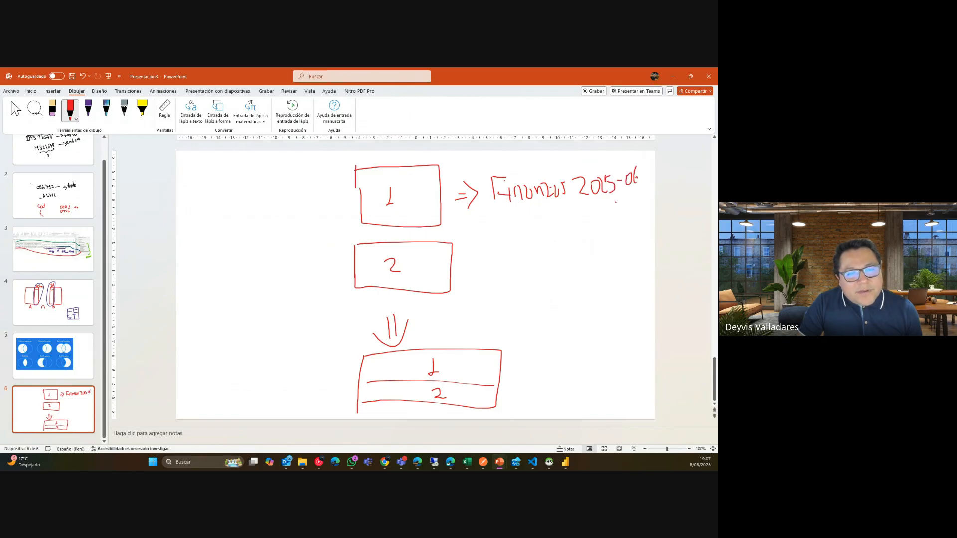
mouse_move(470, 271)
left_mouse_down()
mouse_move(498, 269)
mouse_move(490, 285)
left_mouse_up()
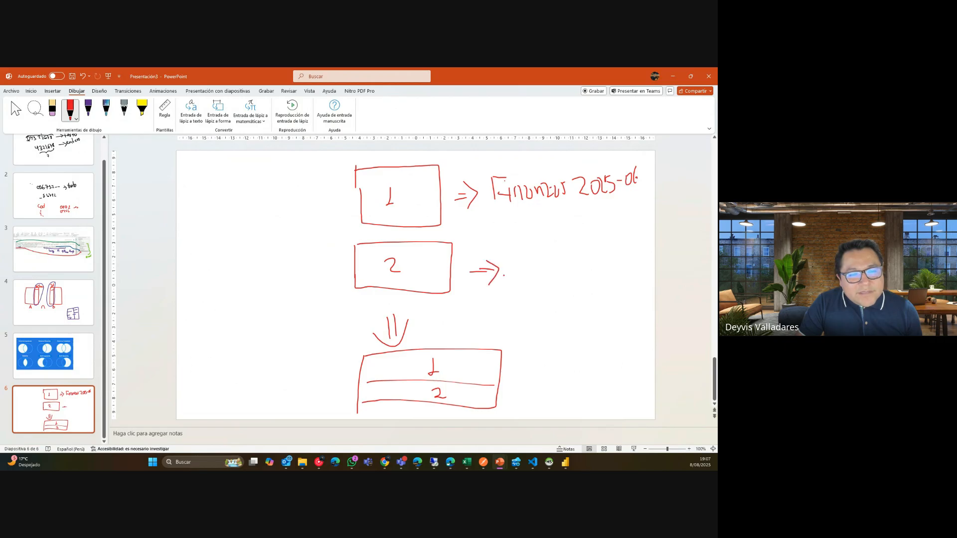
left_click_drag(536, 257, 540, 268)
mouse_move(594, 249)
left_mouse_down()
mouse_move(596, 261)
mouse_move(615, 256)
left_mouse_up()
left_click_drag(623, 250, 631, 265)
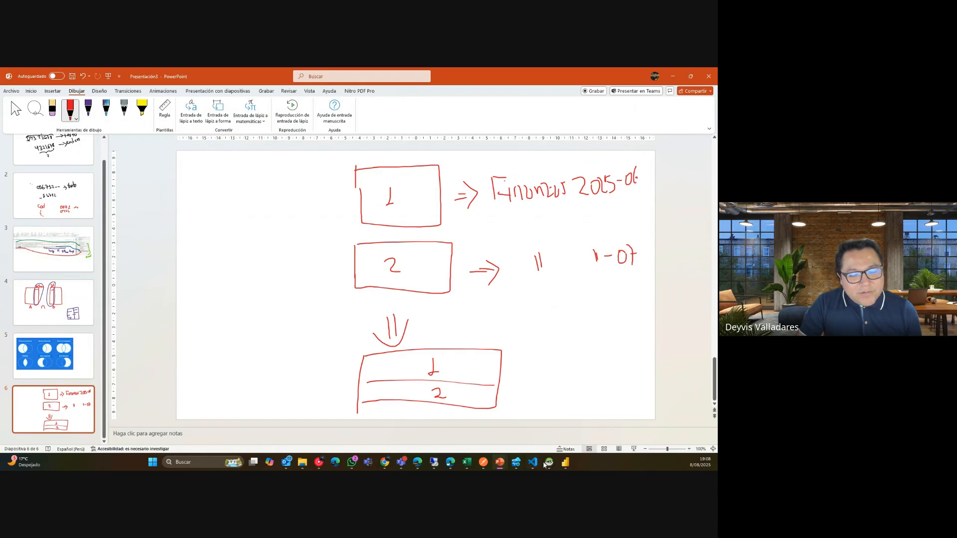
left_click(565, 462)
left_click(609, 426)
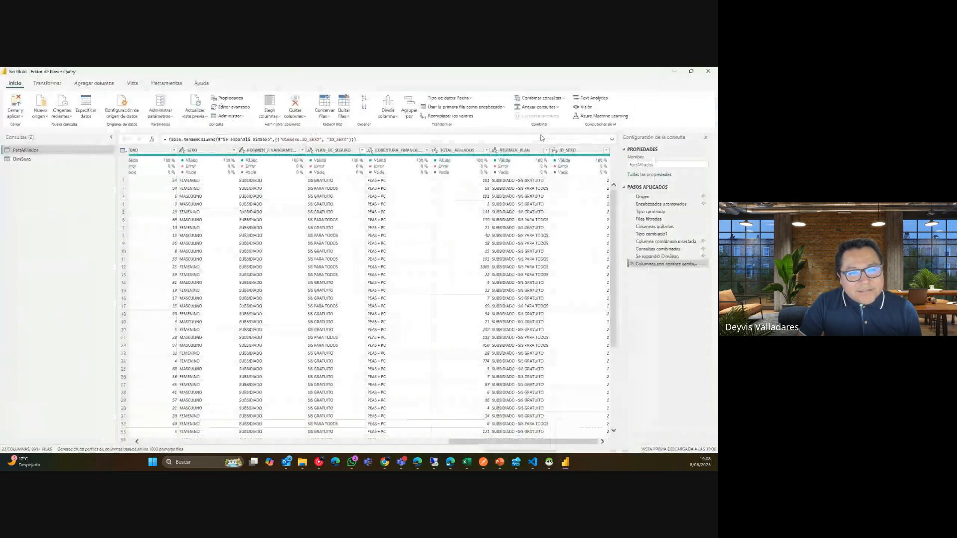
Minimize the Power Query Editor to reveal the PowerPoint sketch slide.
left_click(673, 72)
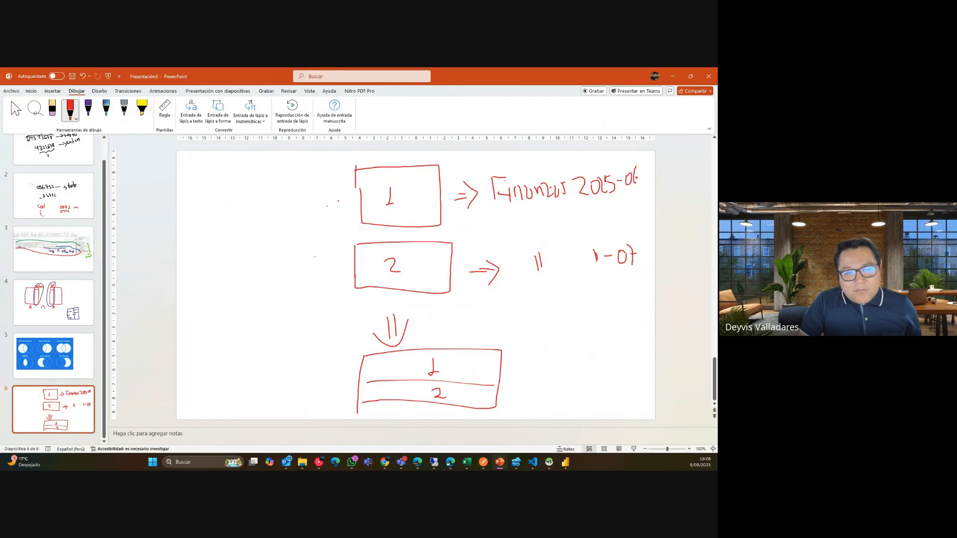
Handwrite the column labels A,B,C to the left of box 1.
left_click_drag(270, 183, 265, 202)
mouse_move(269, 182)
left_mouse_down()
mouse_move(273, 199)
mouse_move(284, 195)
left_mouse_up()
mouse_move(285, 183)
left_mouse_down()
mouse_move(291, 188)
mouse_move(275, 204)
mouse_move(307, 196)
left_mouse_up()
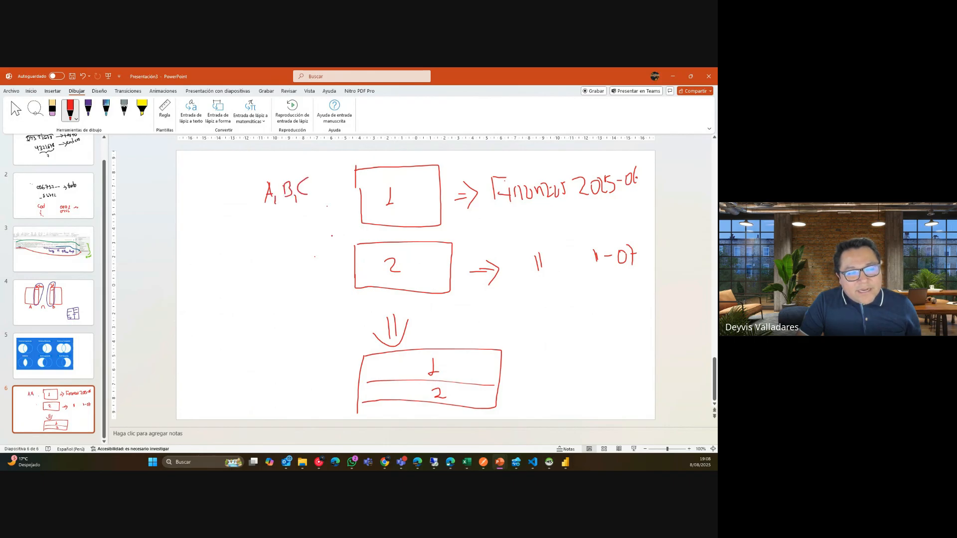
Label box 2 with columns A,B,E, erasing and rewriting the ink as needed.
left_click_drag(282, 273, 282, 291)
mouse_move(275, 274)
left_mouse_down()
mouse_move(293, 274)
mouse_move(282, 283)
left_mouse_up()
mouse_move(300, 280)
left_mouse_down()
mouse_move(299, 292)
mouse_move(318, 280)
left_mouse_up()
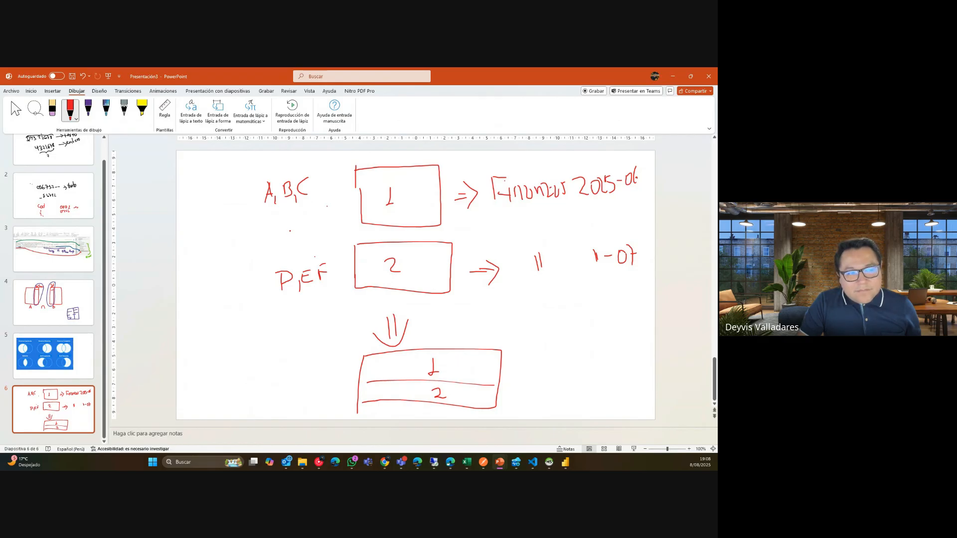
left_click(53, 110)
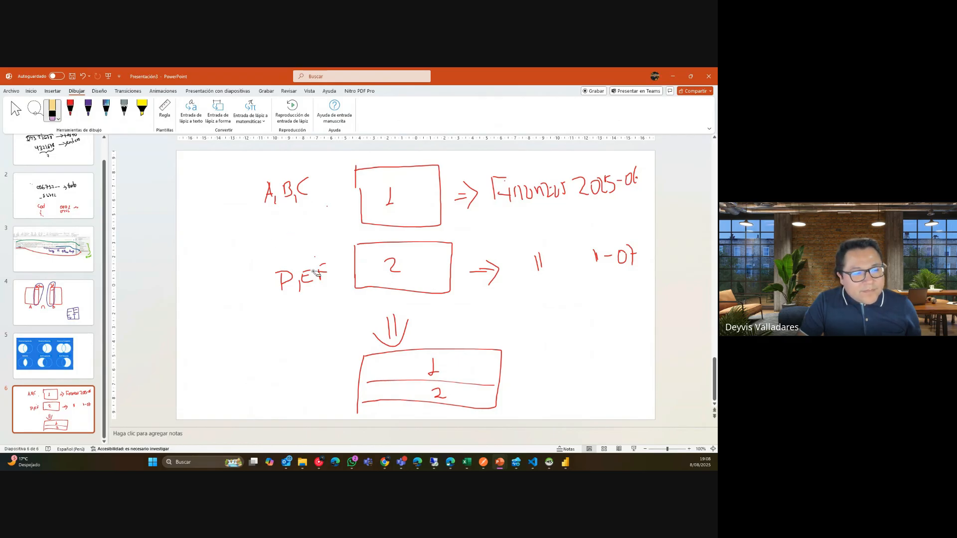
mouse_move(315, 273)
left_mouse_down()
mouse_move(292, 290)
mouse_move(328, 276)
mouse_move(275, 277)
mouse_move(292, 285)
left_mouse_up()
left_click(71, 110)
left_click_drag(299, 264, 296, 276)
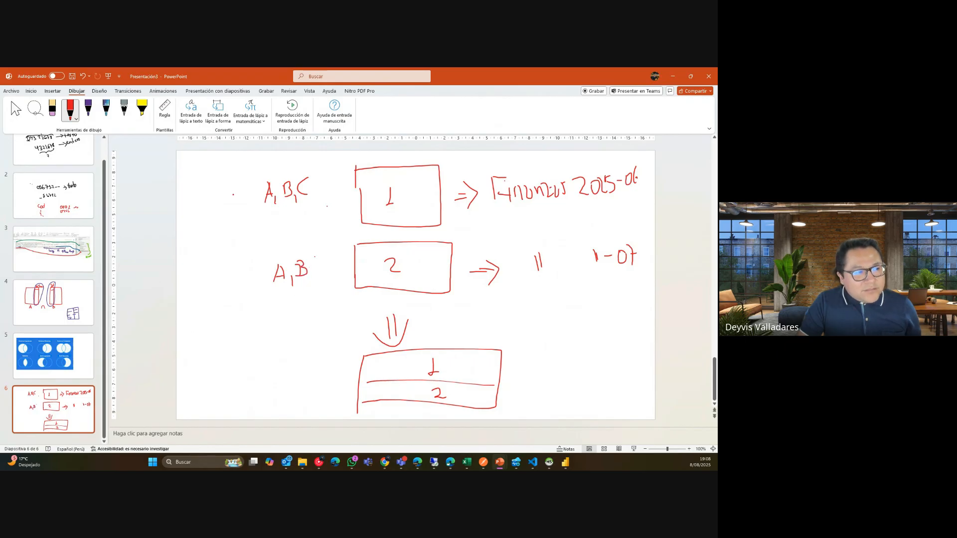
left_click(52, 108)
left_click_drag(303, 263, 304, 280)
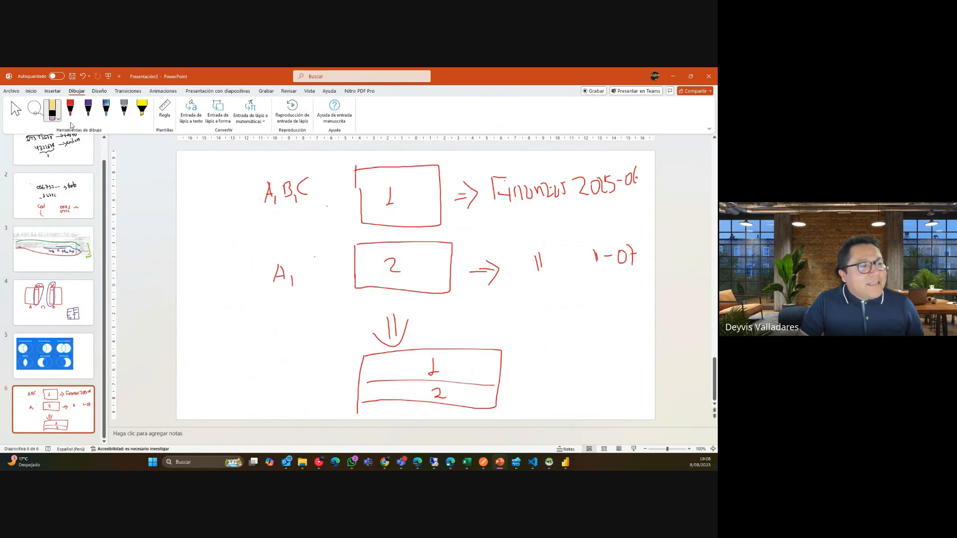
left_click(70, 110)
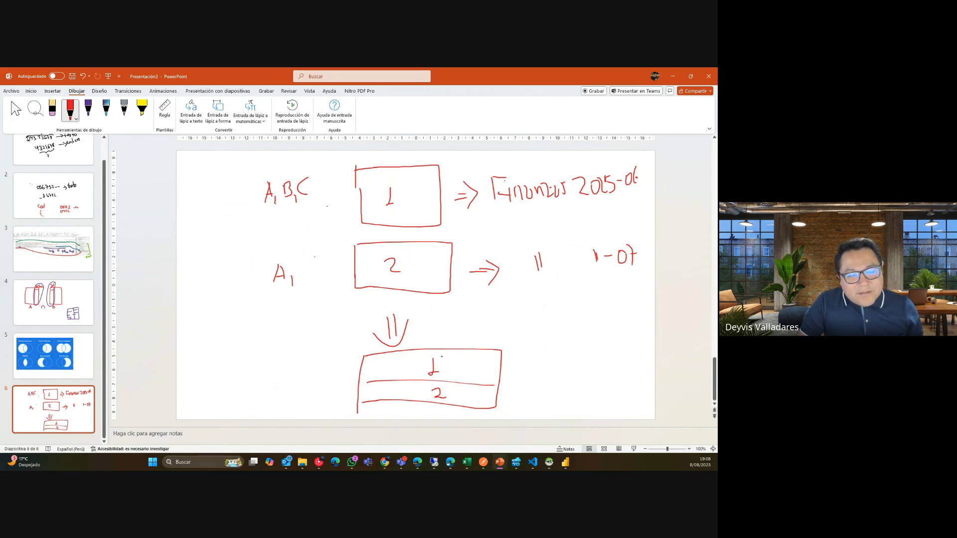
mouse_move(302, 266)
left_mouse_down()
mouse_move(302, 282)
mouse_move(337, 277)
left_mouse_up()
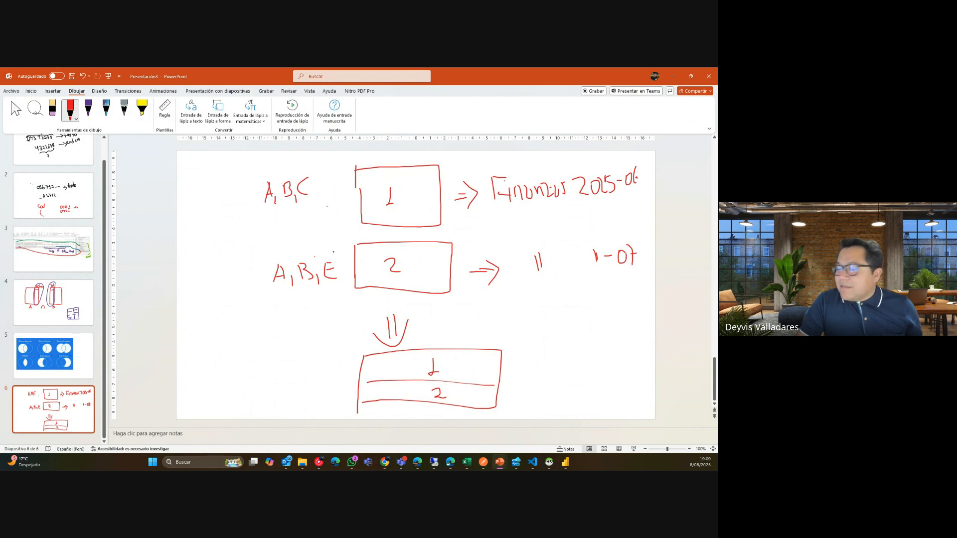
Draw an arrow from the combined table pointing to A,B,C,E.
left_click_drag(521, 382, 564, 371)
mouse_move(579, 366)
left_mouse_down()
mouse_move(578, 375)
mouse_move(586, 359)
mouse_move(592, 369)
left_mouse_up()
left_click_drag(597, 369, 608, 366)
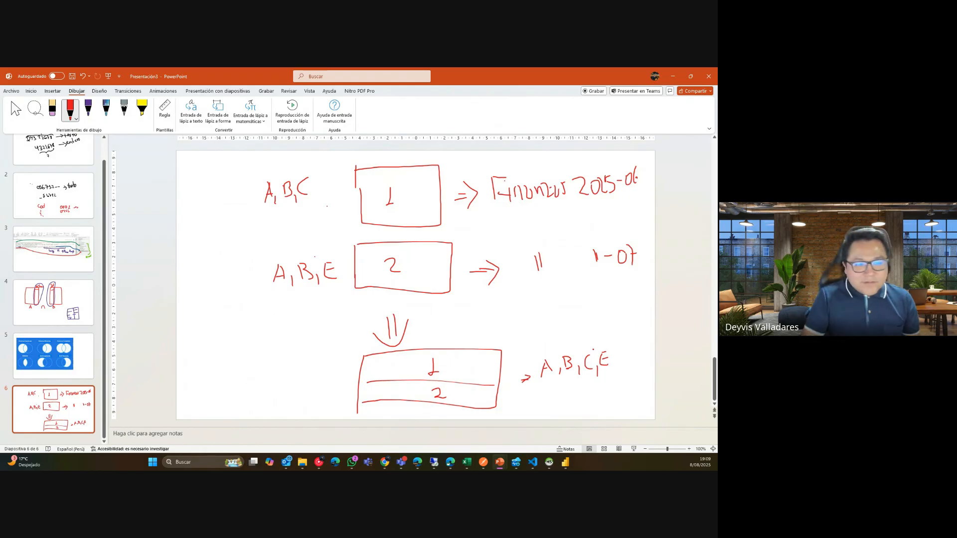
In Power Query Editor, select COBERTURA_FINANCIERA on the Transformar tab and open Dividir columna.
mouse_move(564, 463)
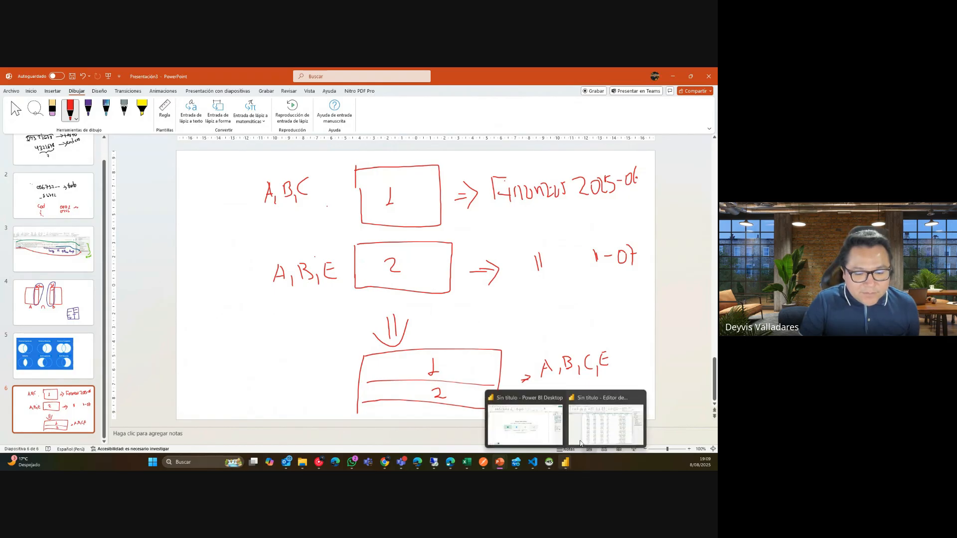
left_click(586, 431)
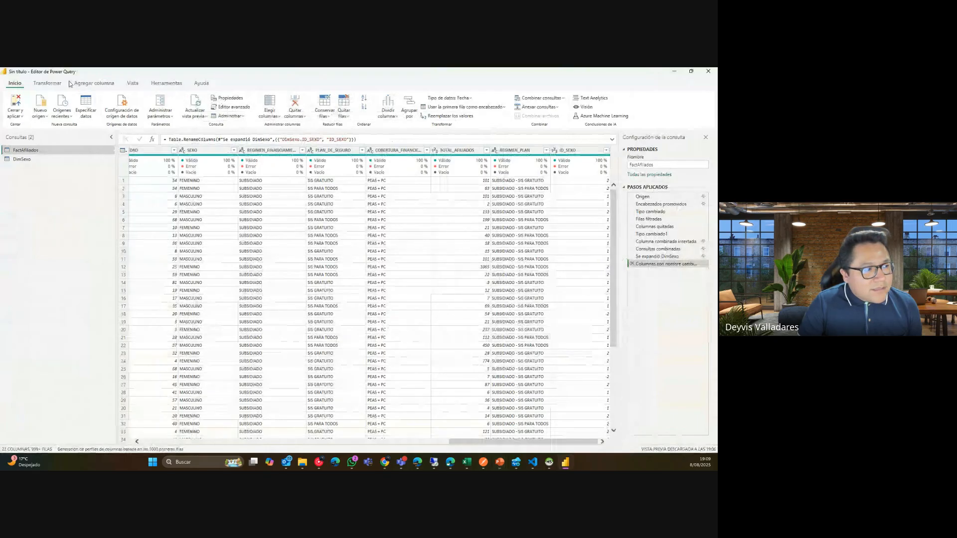
left_click(47, 83)
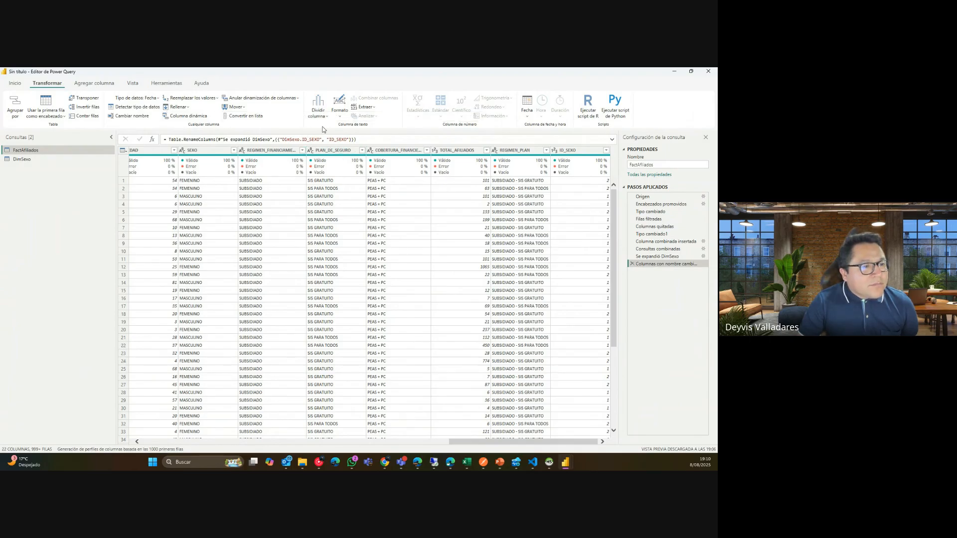
left_click_drag(490, 441, 520, 466)
left_click(402, 152)
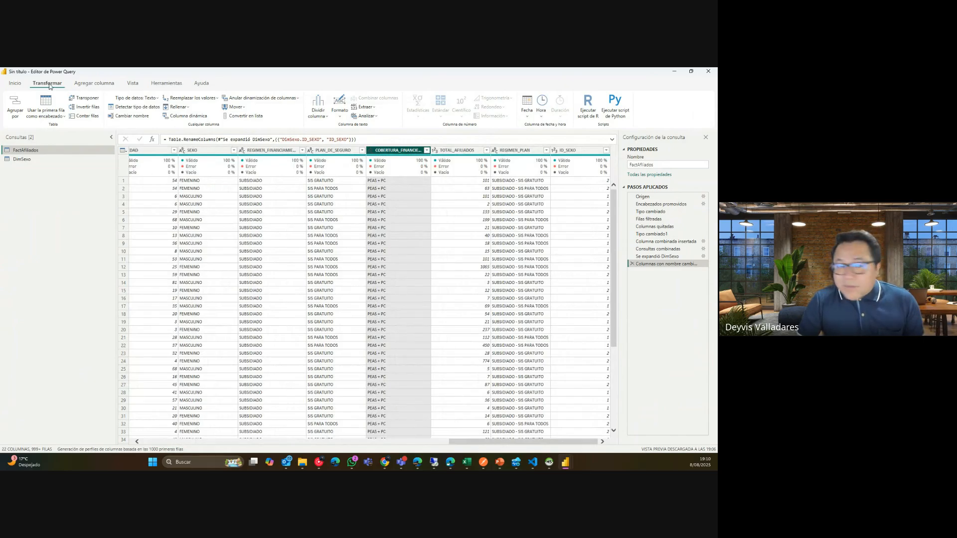
left_click(319, 115)
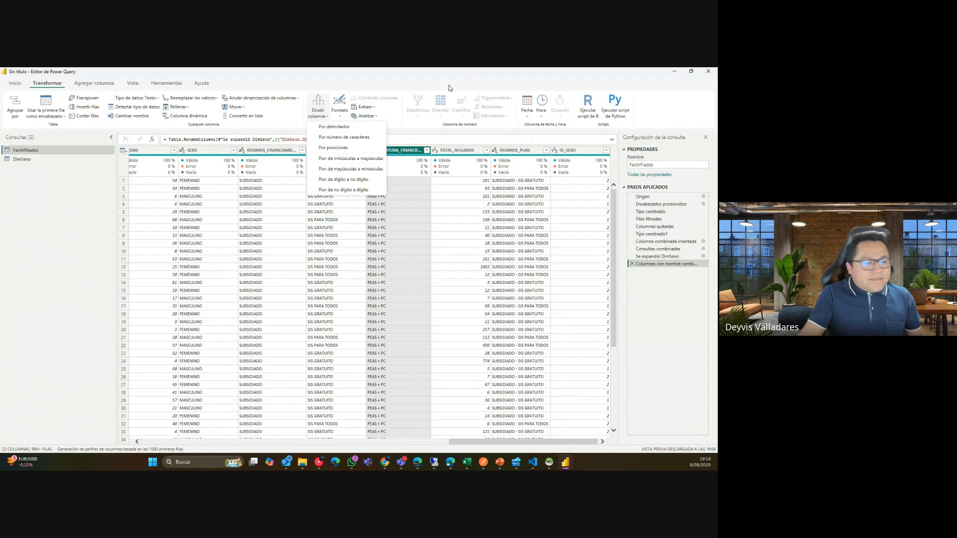
Launch Excel and enter three hyphenated first-last names in A1:A3.
left_click(152, 462)
type("EXCE")
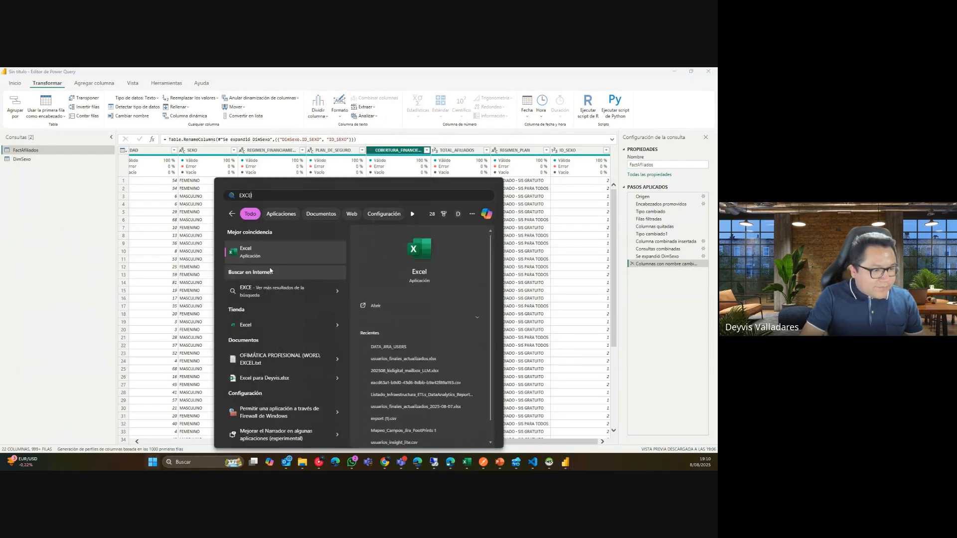
key("Return")
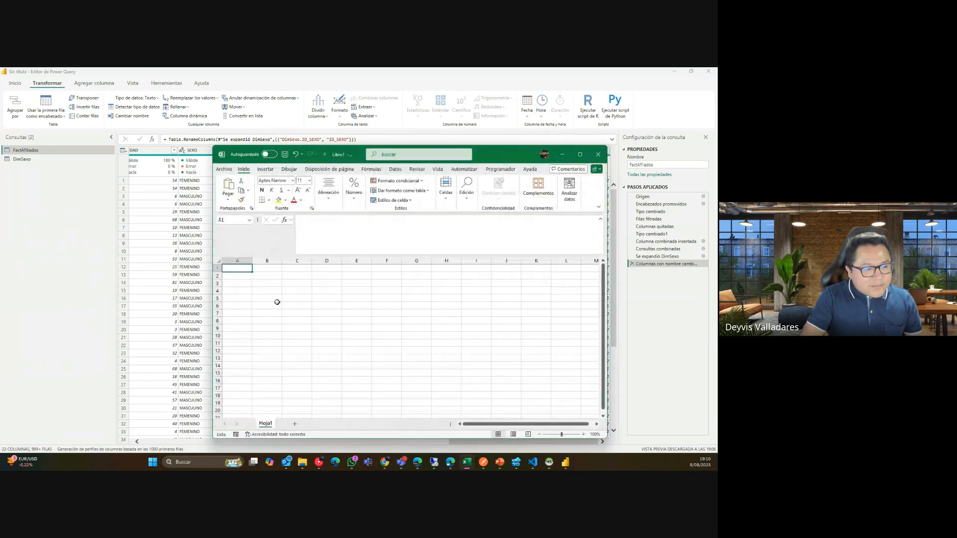
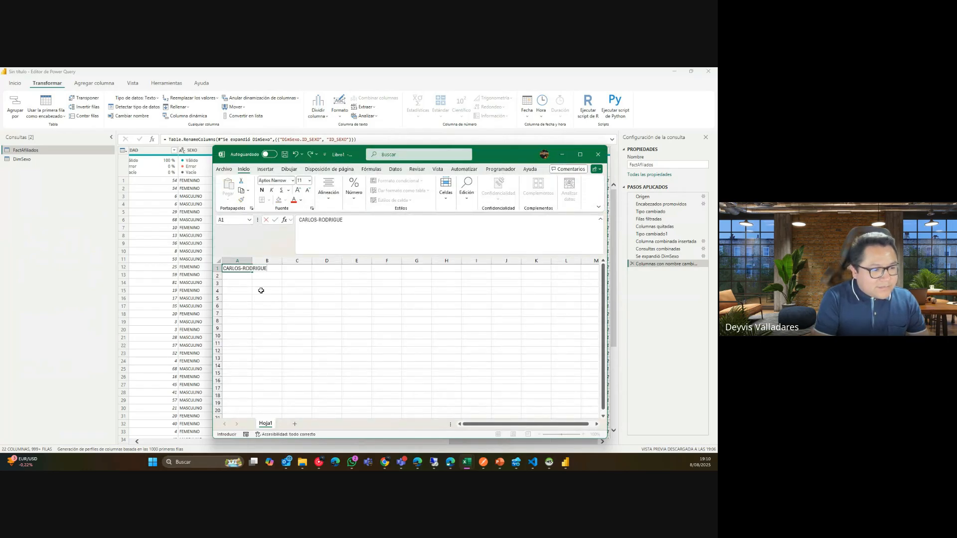
key("Return")
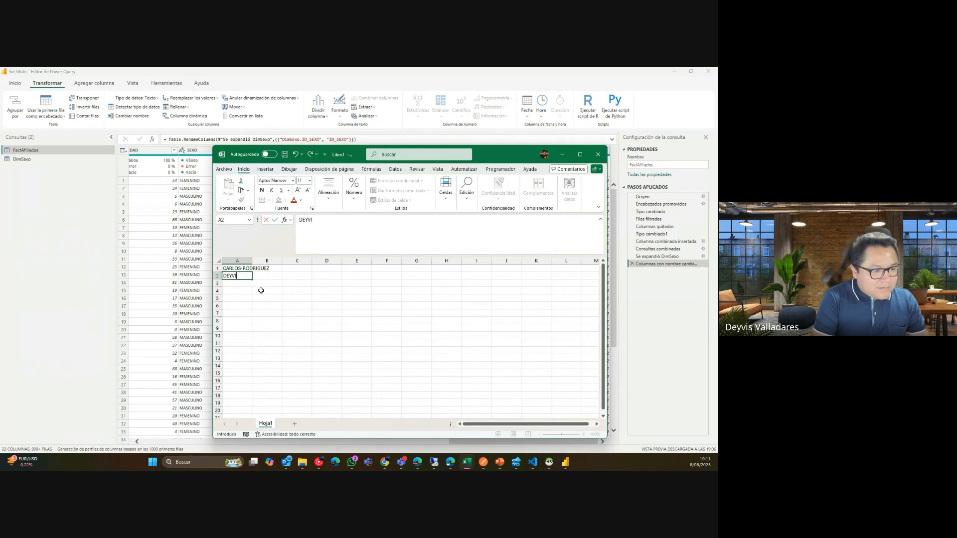
key("Return")
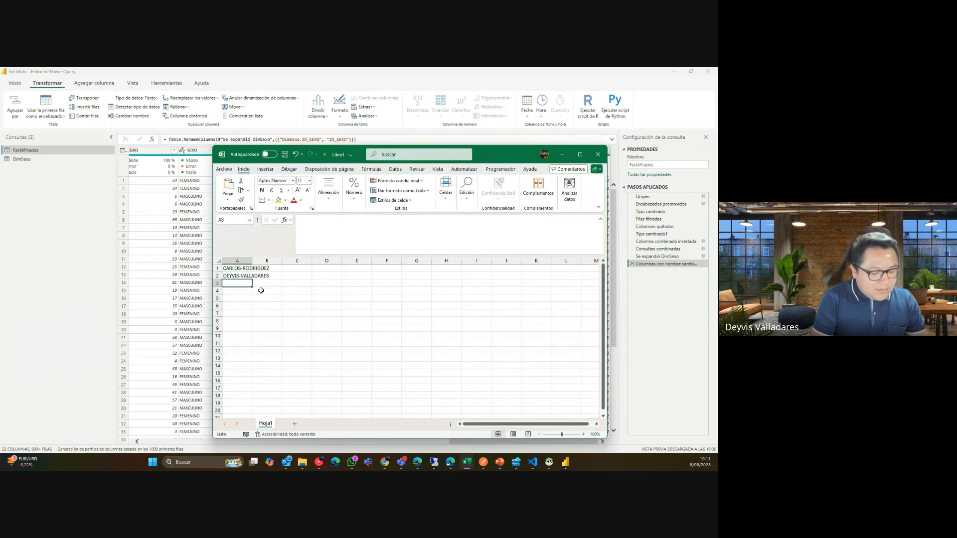
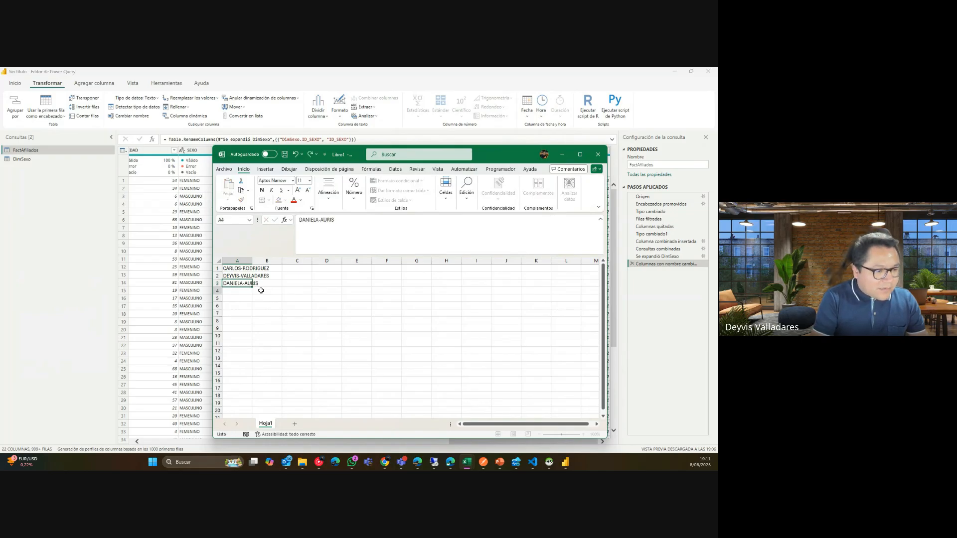
key("Return")
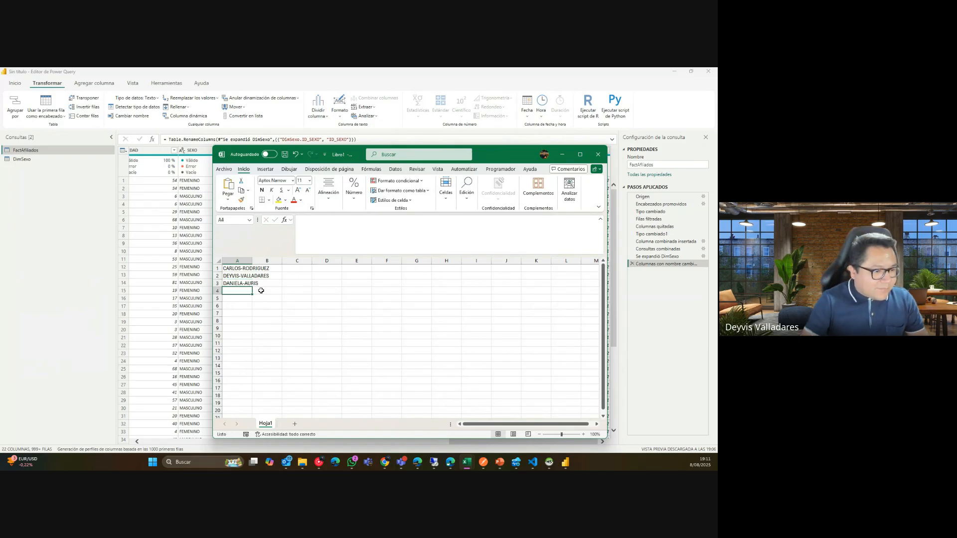
Split column A at the hyphen with Texto en columnas, then minimize Excel.
double_click(252, 260)
left_click(259, 260)
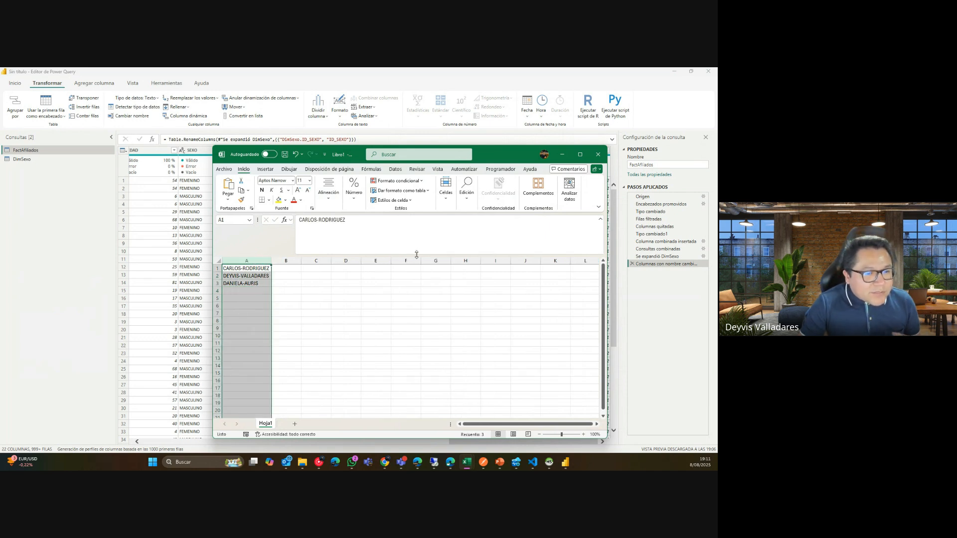
left_click(395, 169)
left_click(473, 196)
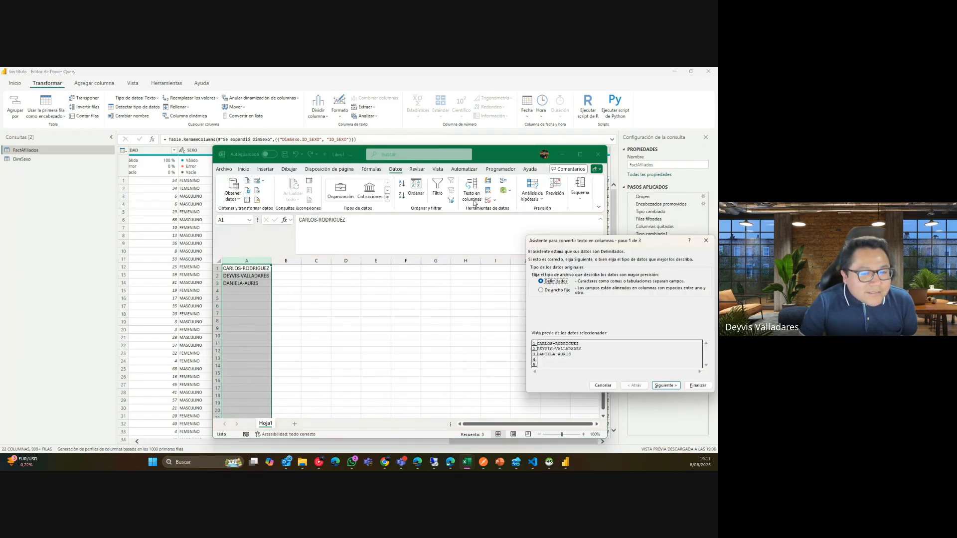
left_click(664, 386)
left_click(557, 301)
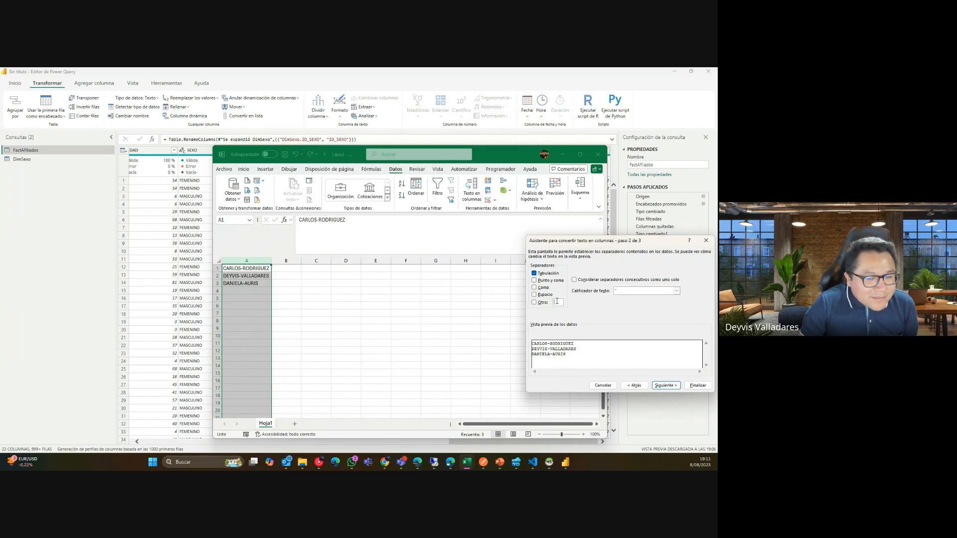
type("-")
left_click(697, 385)
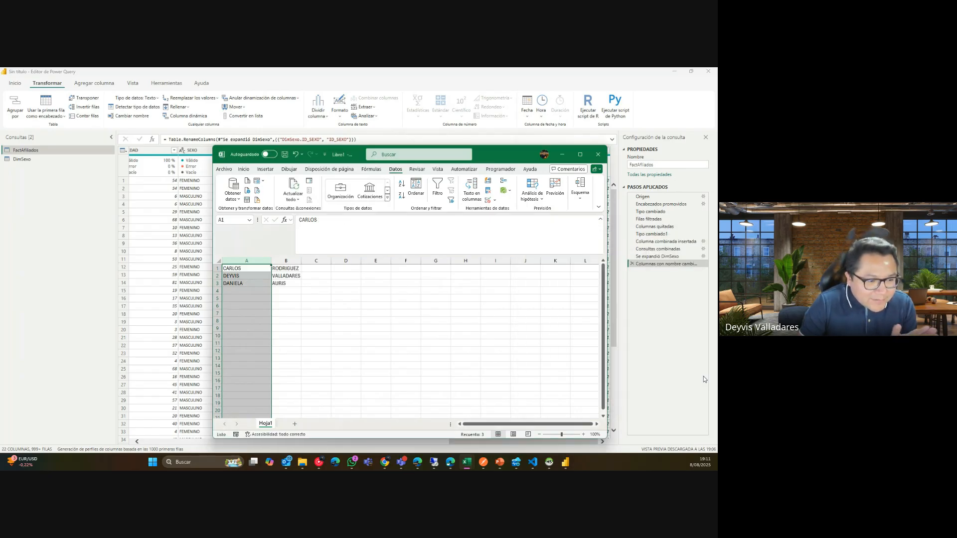
left_click(421, 327)
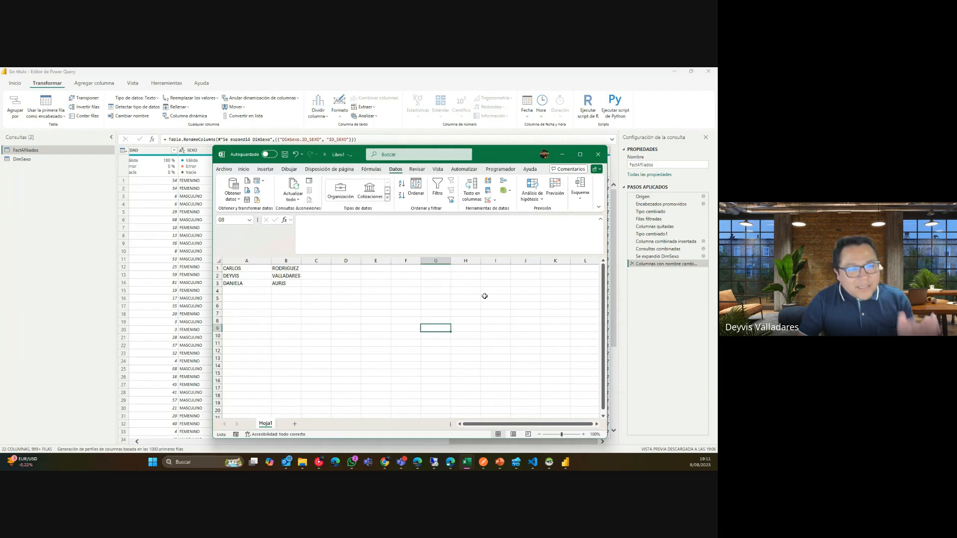
left_click(564, 161)
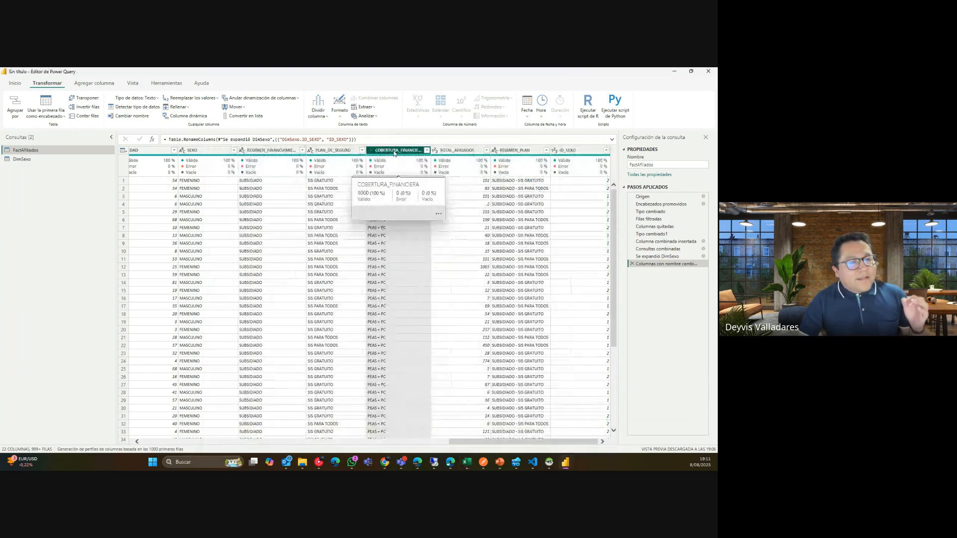
Open and cancel the coverage column's filter, then reopen the Dividir columna options.
left_click(426, 150)
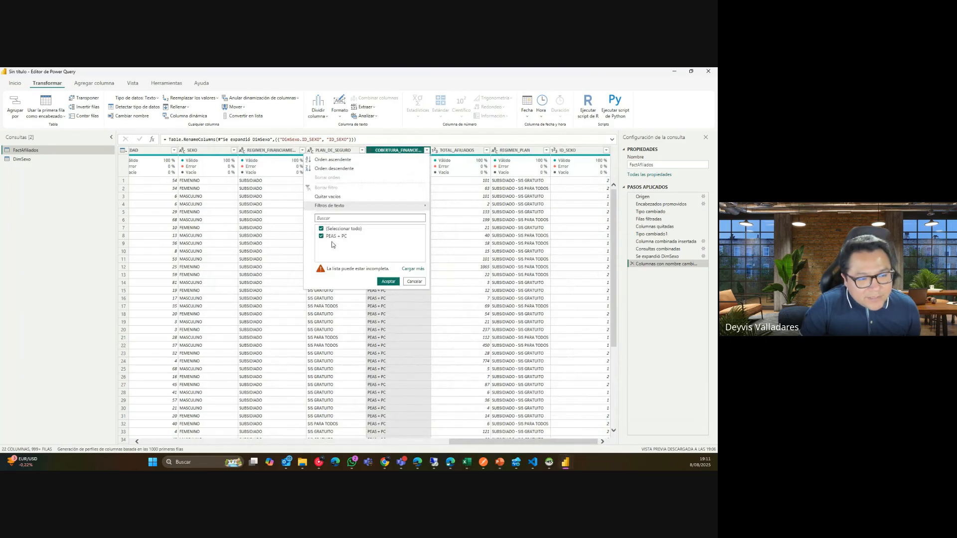
left_click(408, 281)
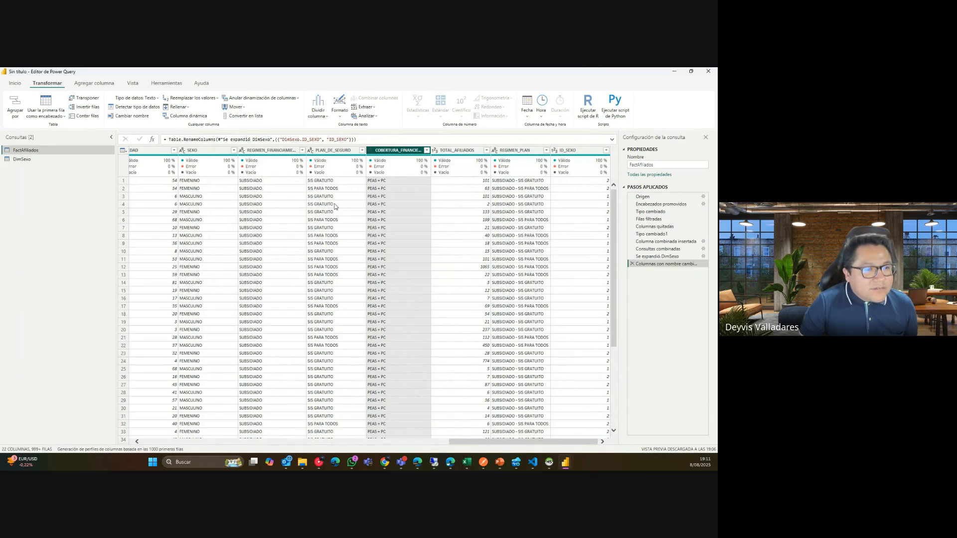
left_click(320, 115)
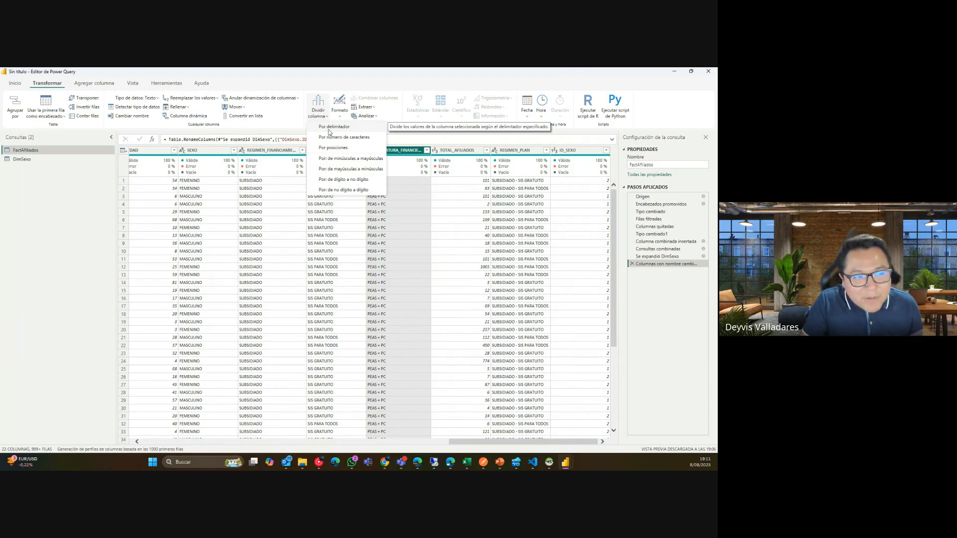
Split COBERTURA_FINANCIERA by the custom delimiter + into two columns holding PEAS and PC.
left_click(328, 129)
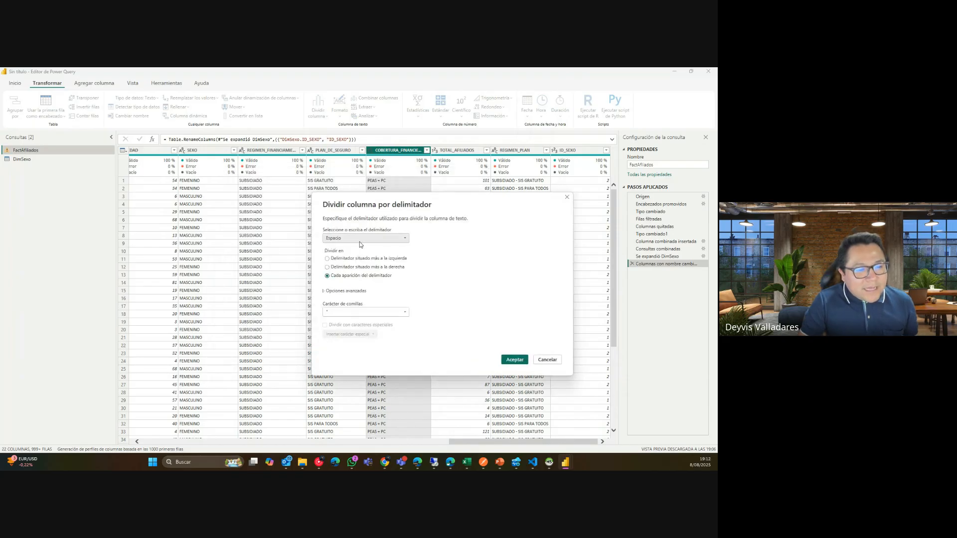
left_click(360, 242)
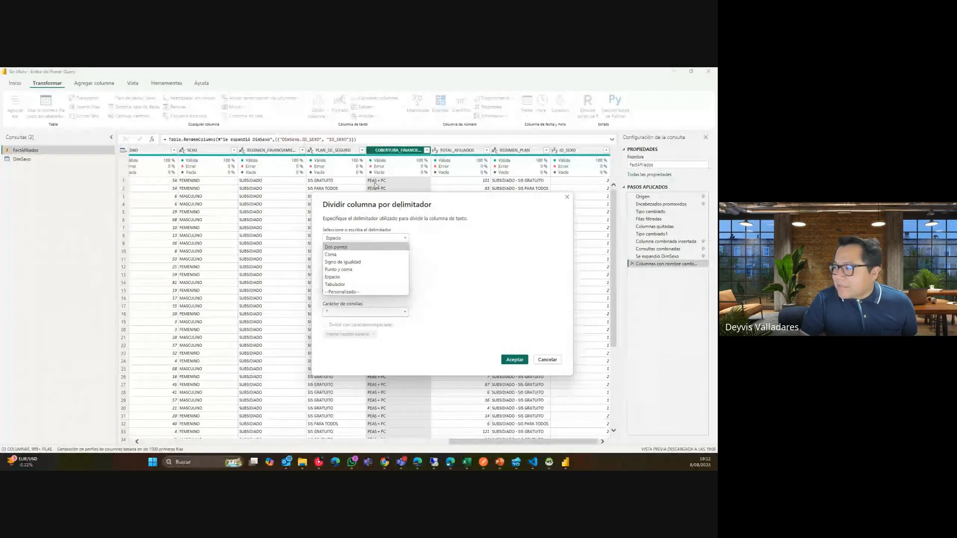
left_click(336, 292)
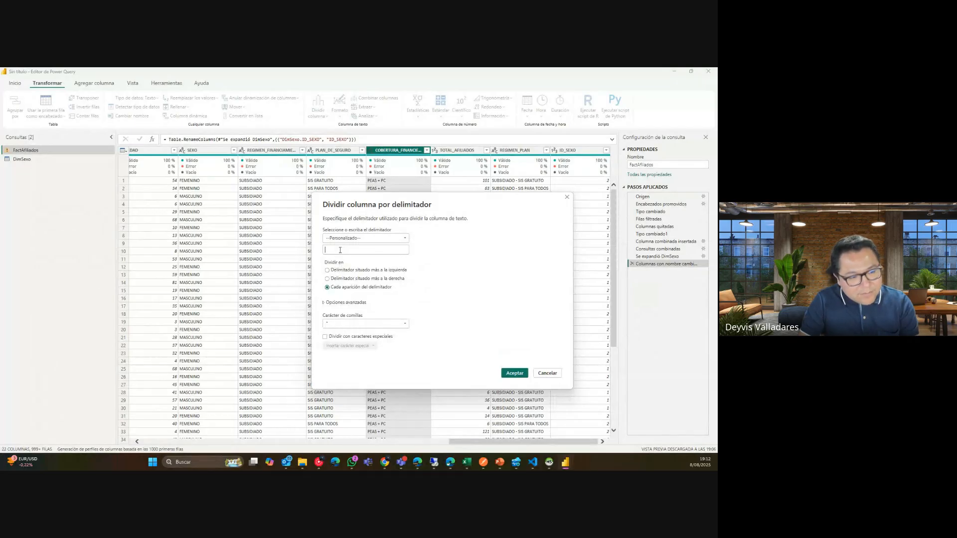
left_click(340, 251)
type("+")
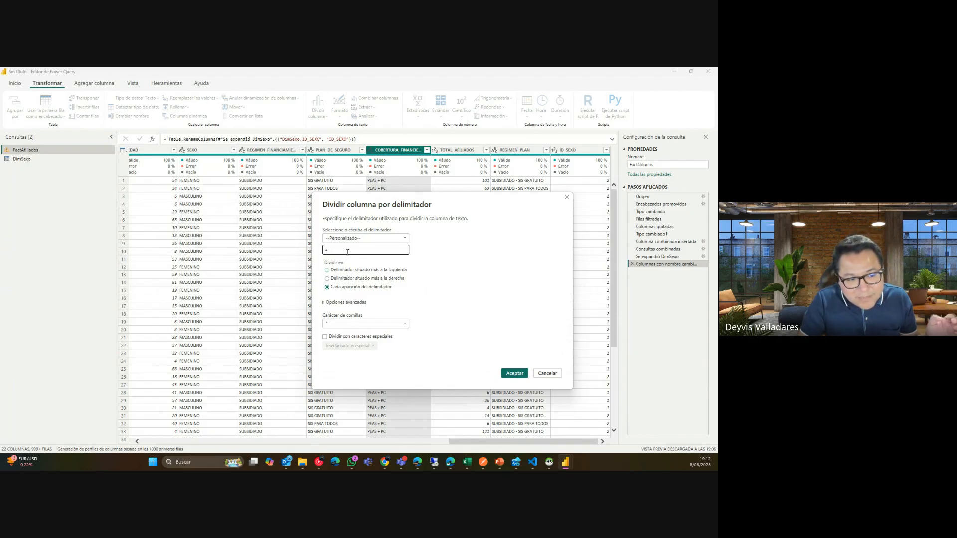
left_click_drag(339, 251, 317, 249)
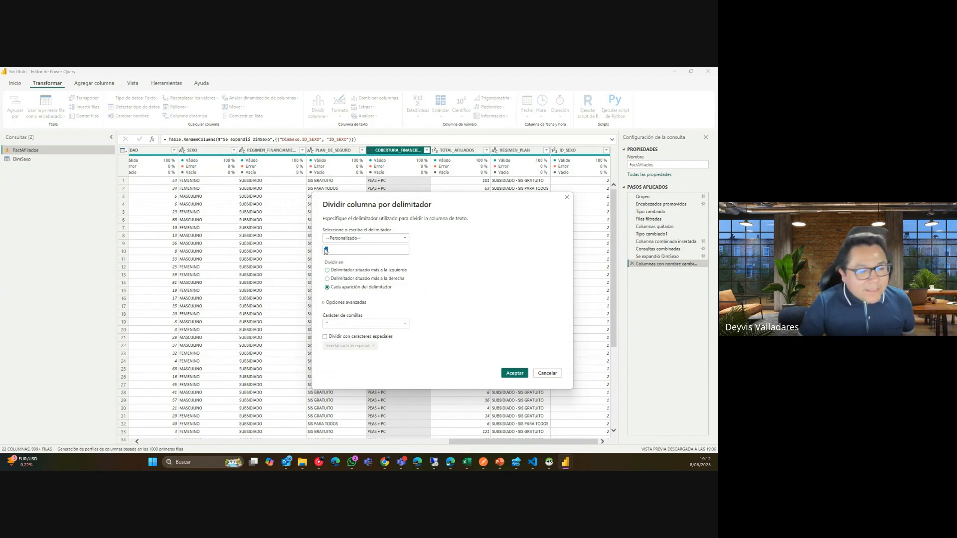
left_click(515, 373)
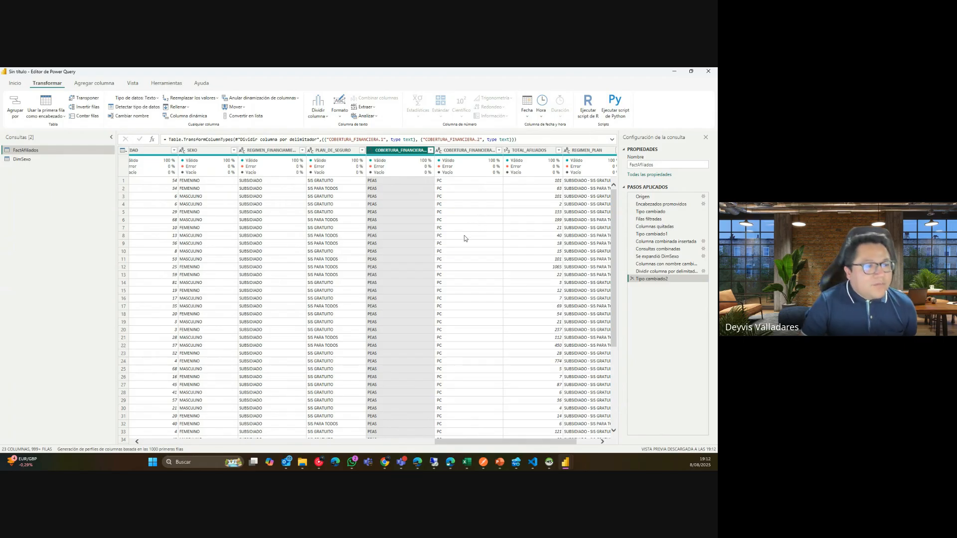
left_click(342, 117)
left_click(322, 204)
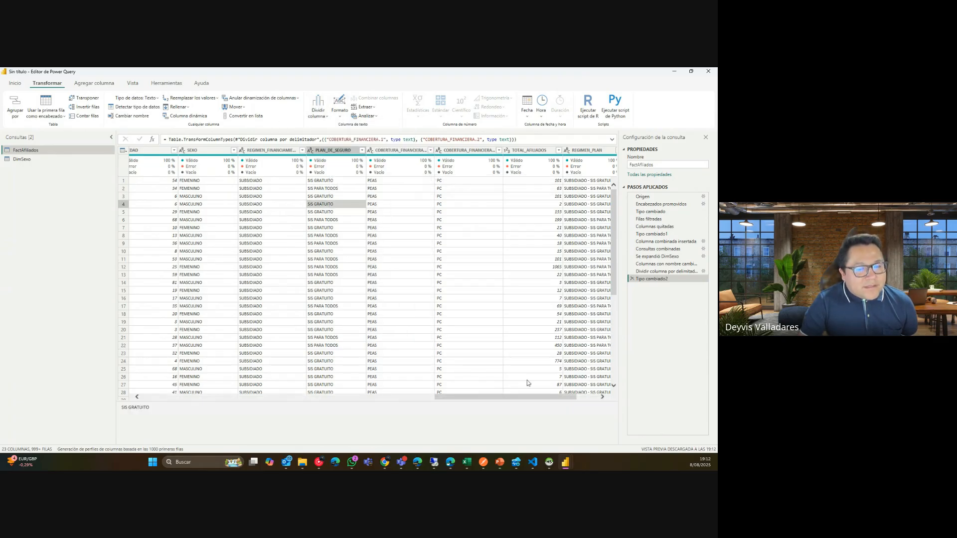
left_click_drag(539, 400, 229, 285)
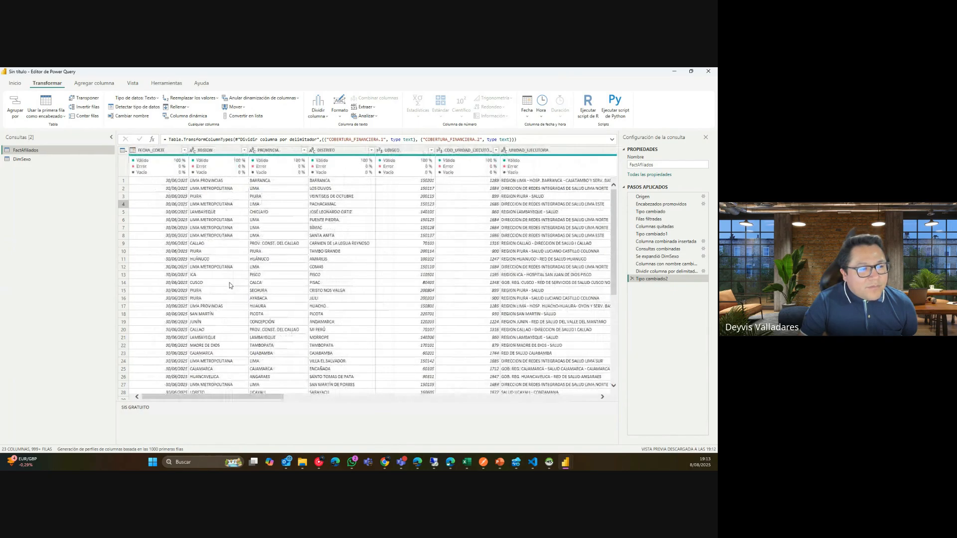
left_click(212, 150)
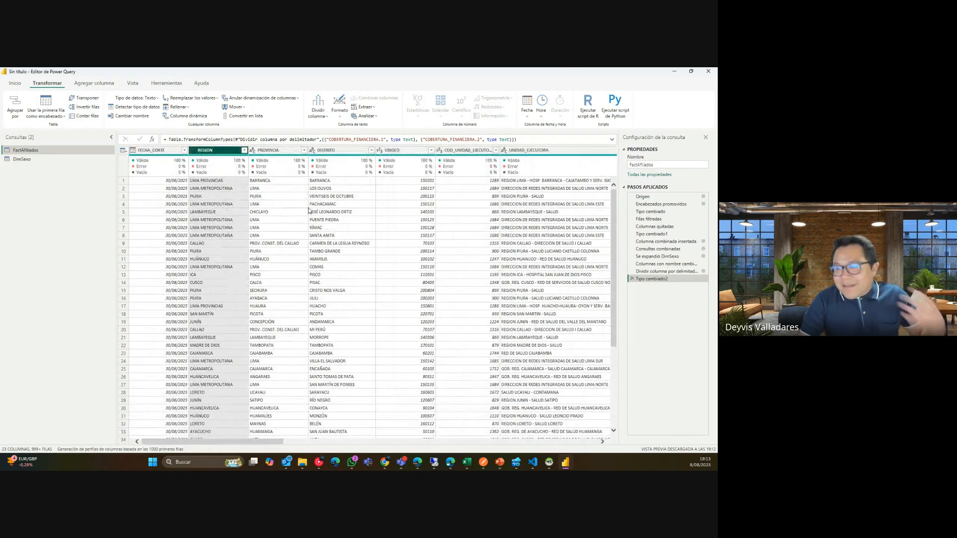
left_click(340, 117)
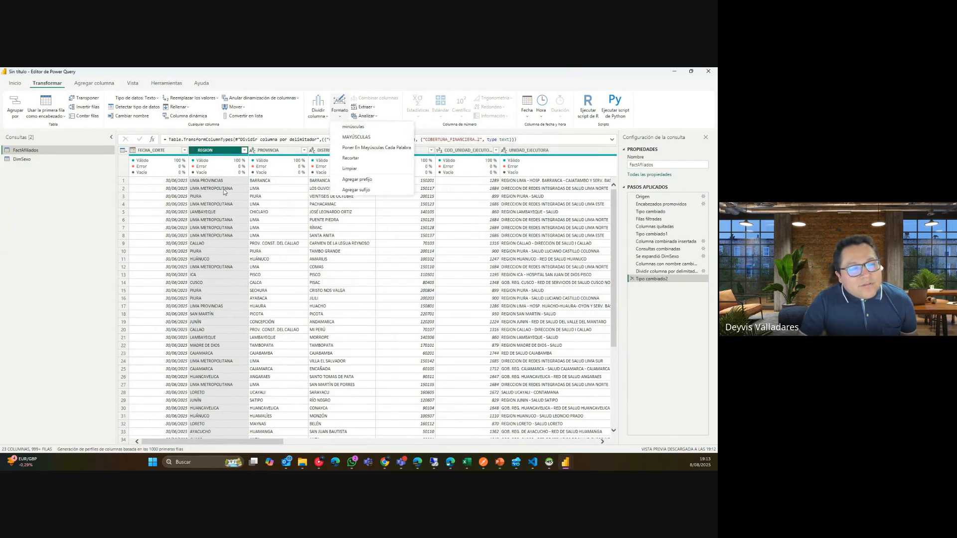
left_click(350, 127)
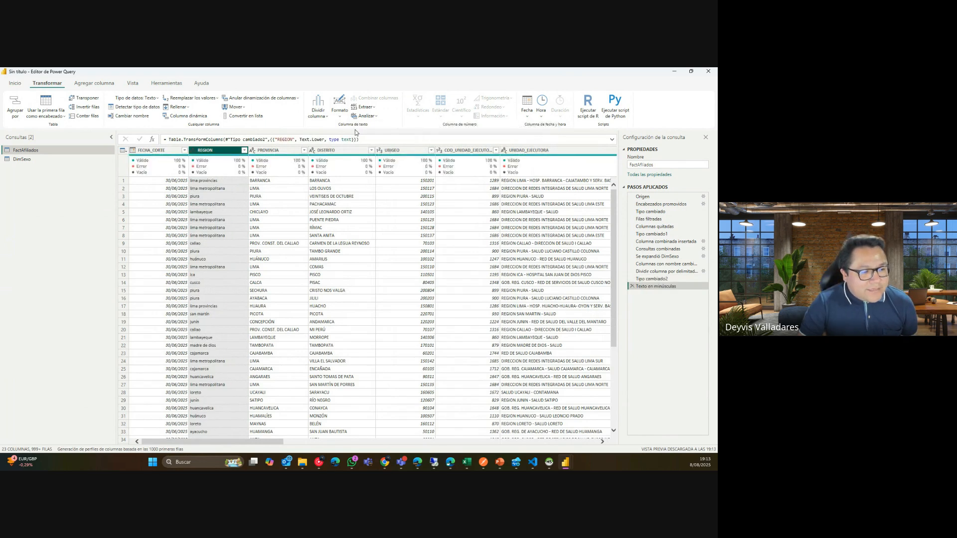
left_click(339, 115)
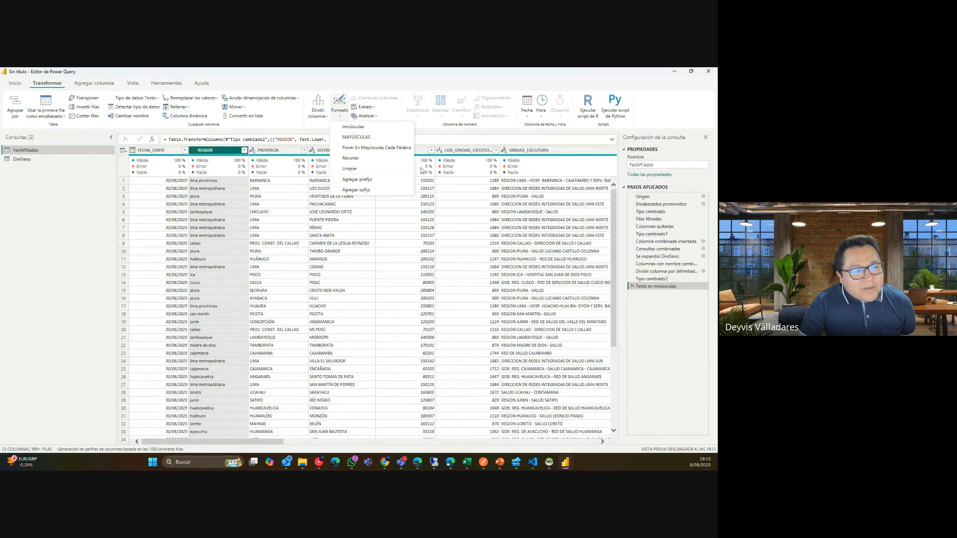
left_click(380, 138)
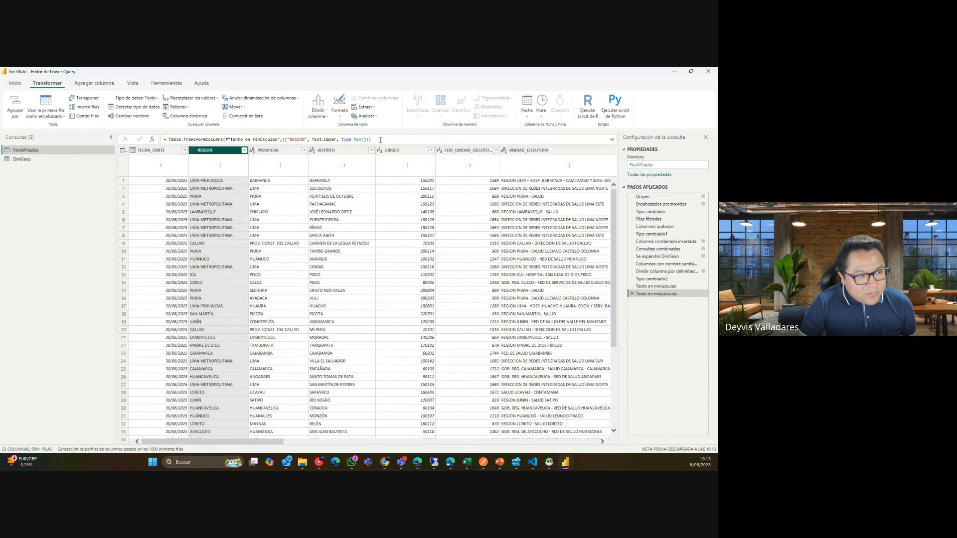
left_click(630, 294)
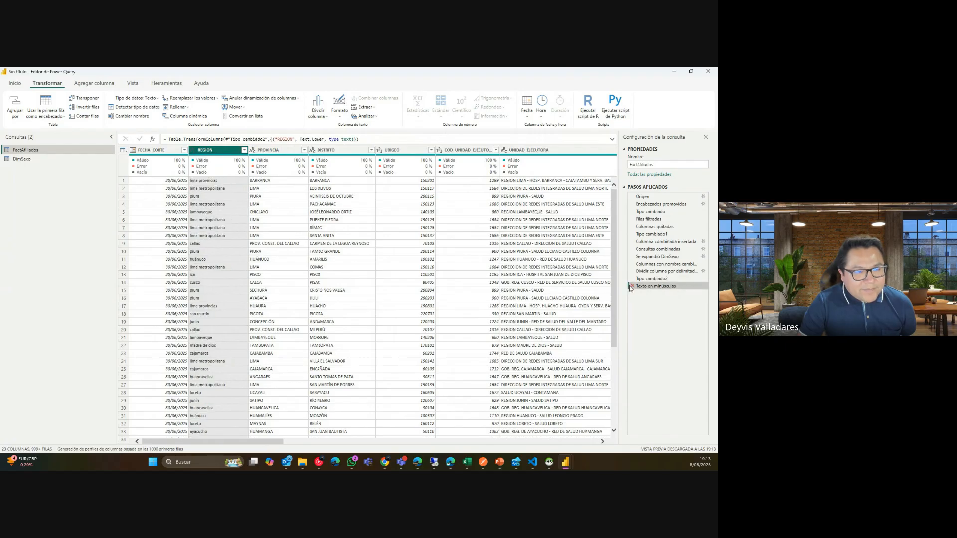
left_click(630, 287)
left_click(341, 115)
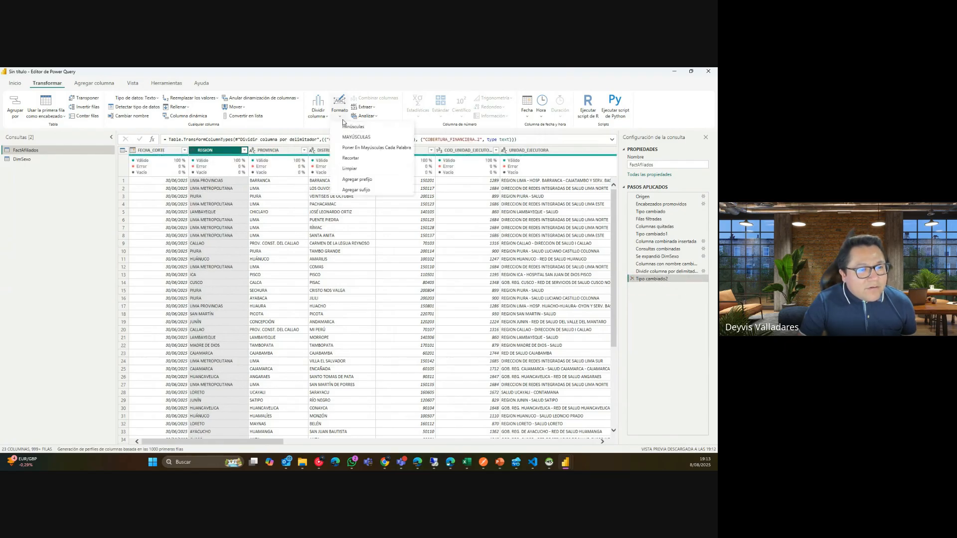
left_click(360, 149)
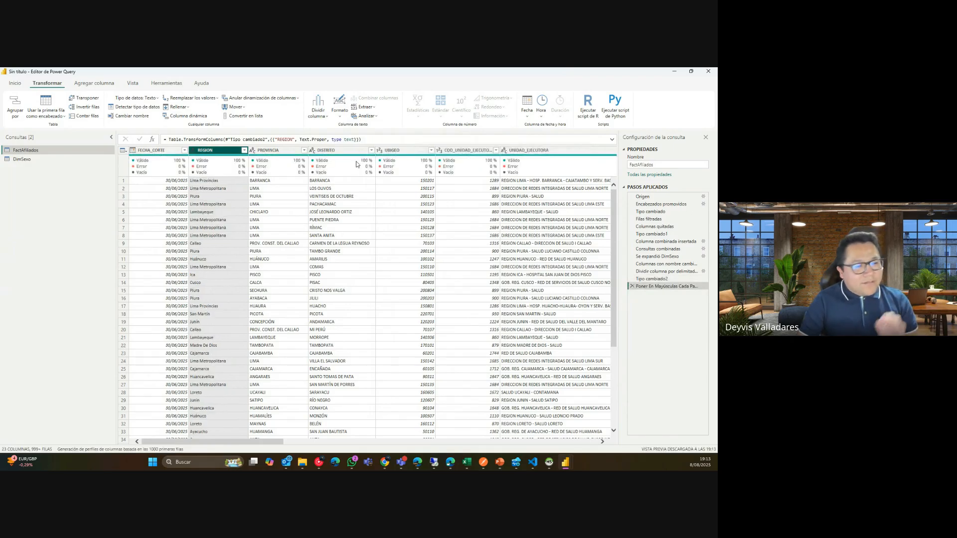
left_click(632, 287)
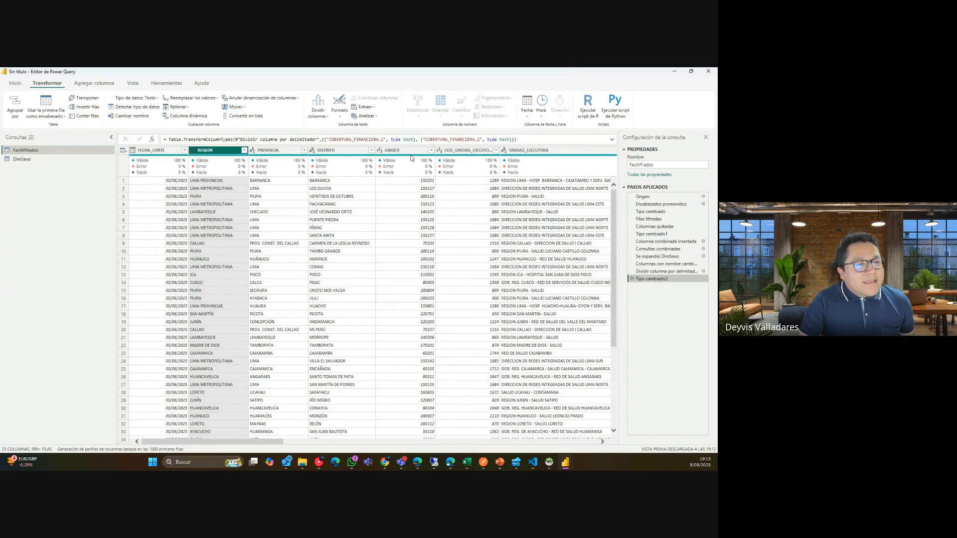
left_click(340, 117)
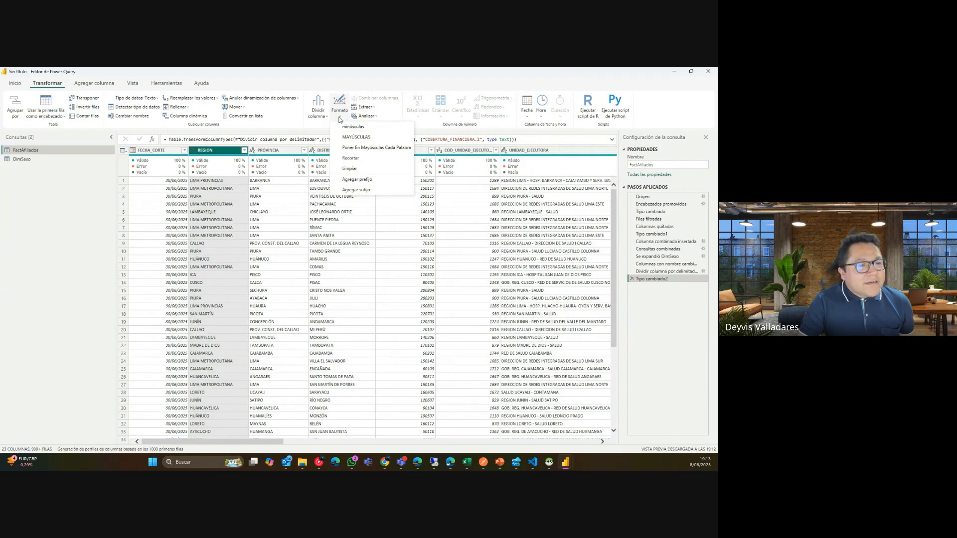
left_click(357, 162)
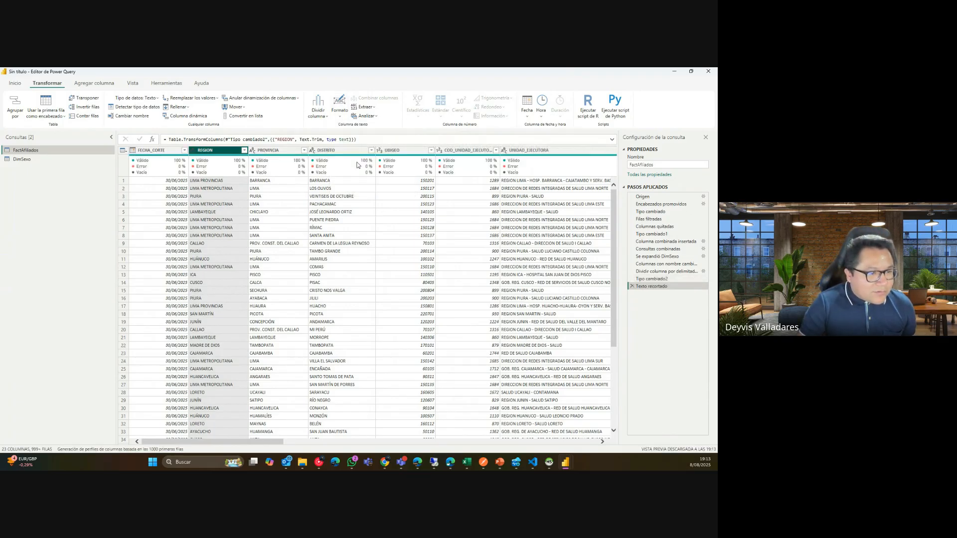
left_click(632, 287)
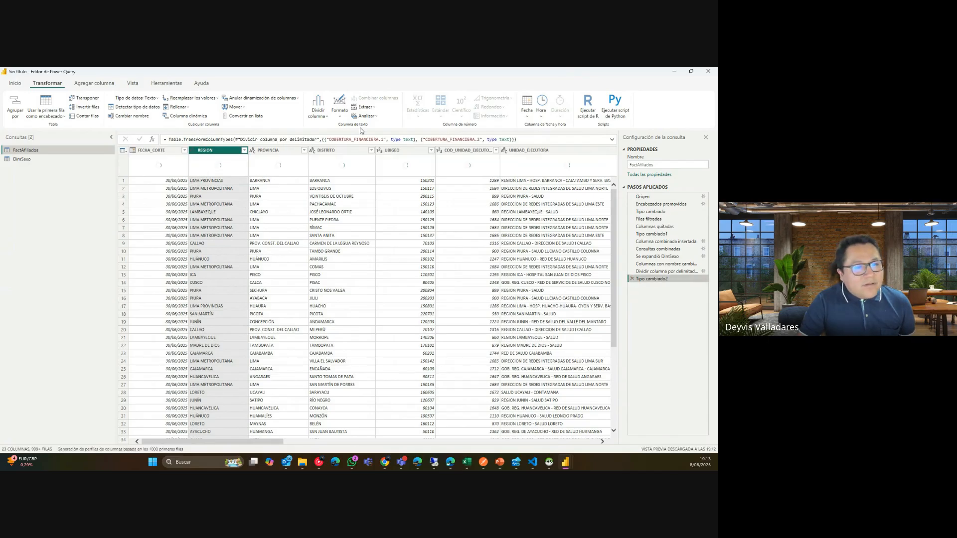
left_click(342, 119)
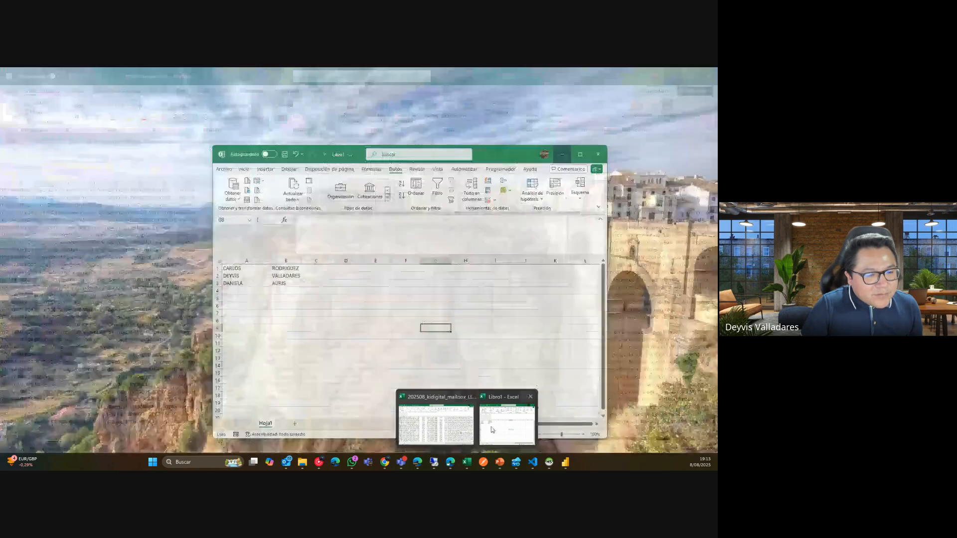
In the Excel workbook, enter 'HOLA' in cell A6 below the names, then undo it.
left_click(491, 427)
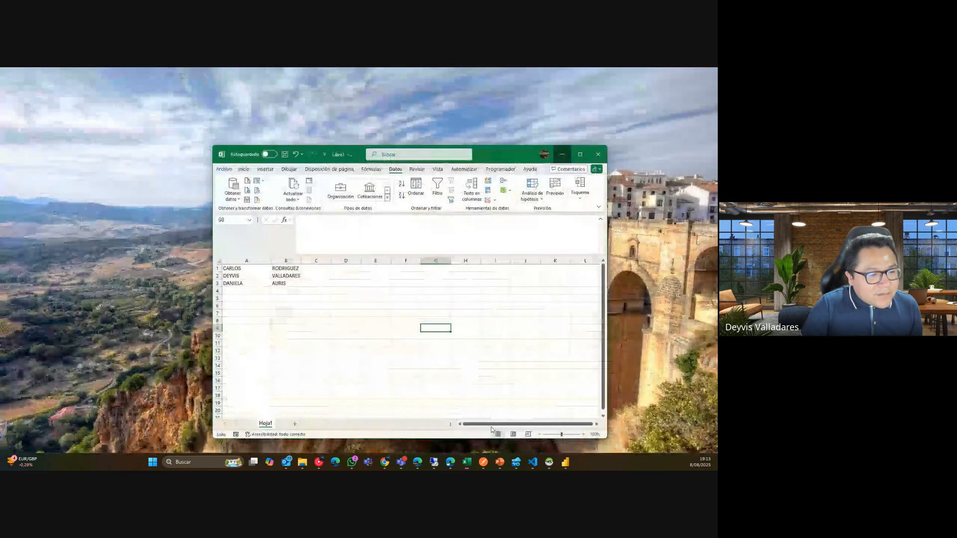
left_click(262, 305)
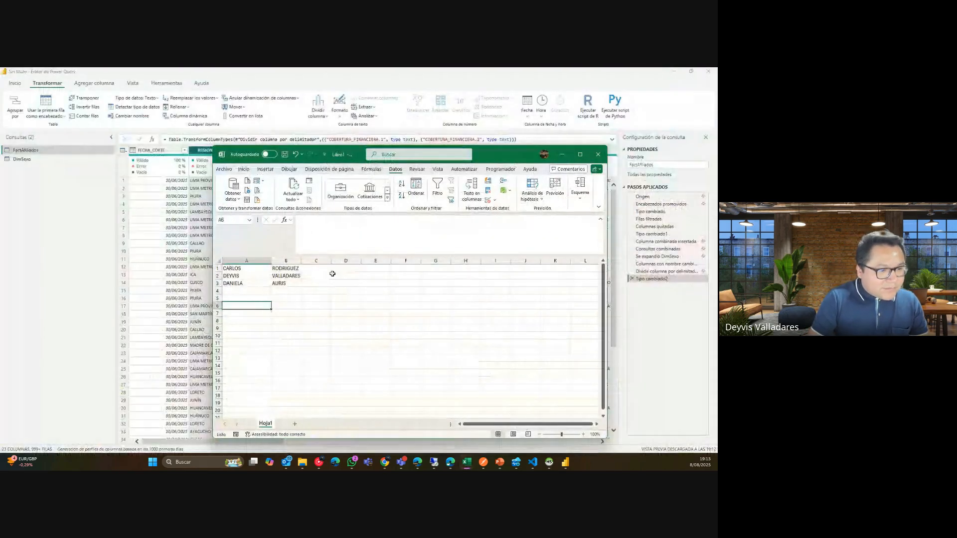
left_click(346, 231)
type("'")
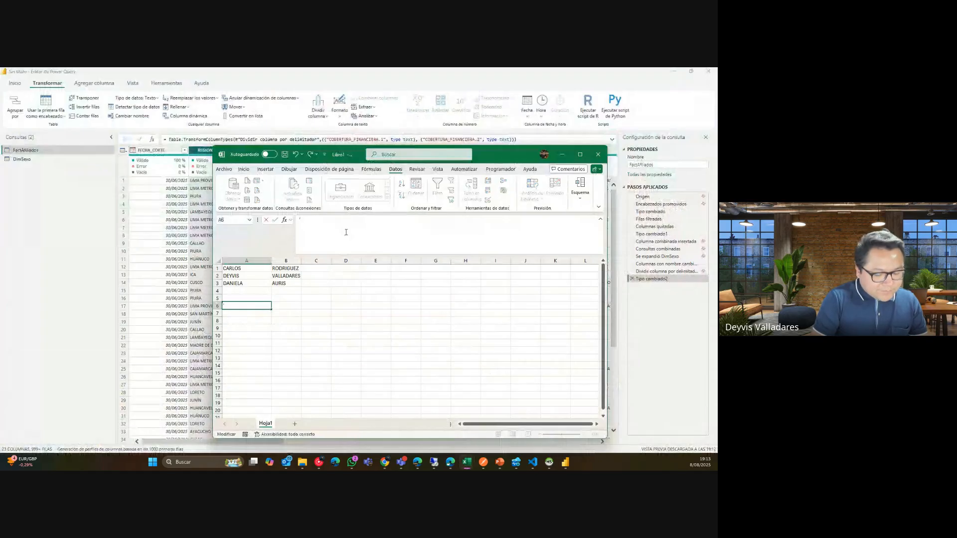
type(" GOLA '")
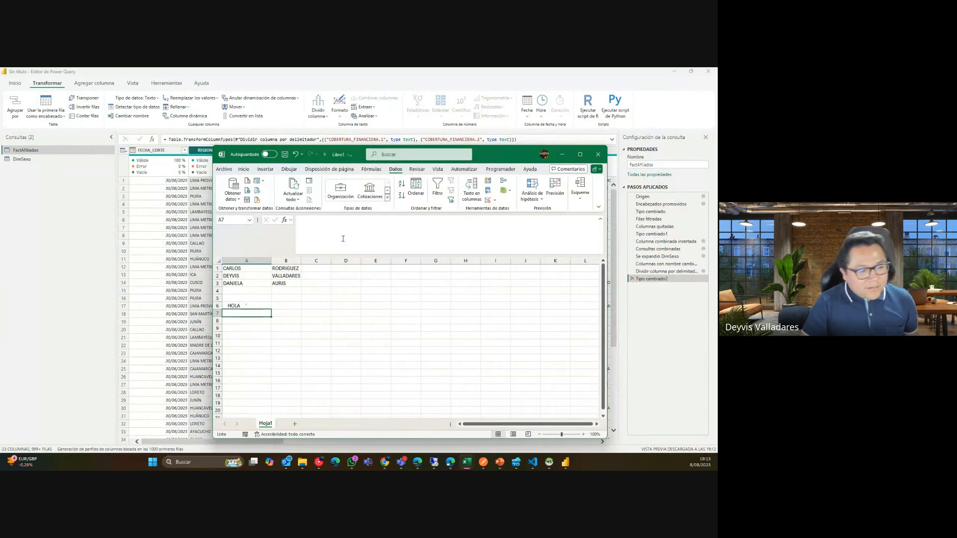
left_click(258, 305)
key("ctrl+z")
Reselect cell A6, then go back to Power Query's Formato text options.
left_click(334, 293)
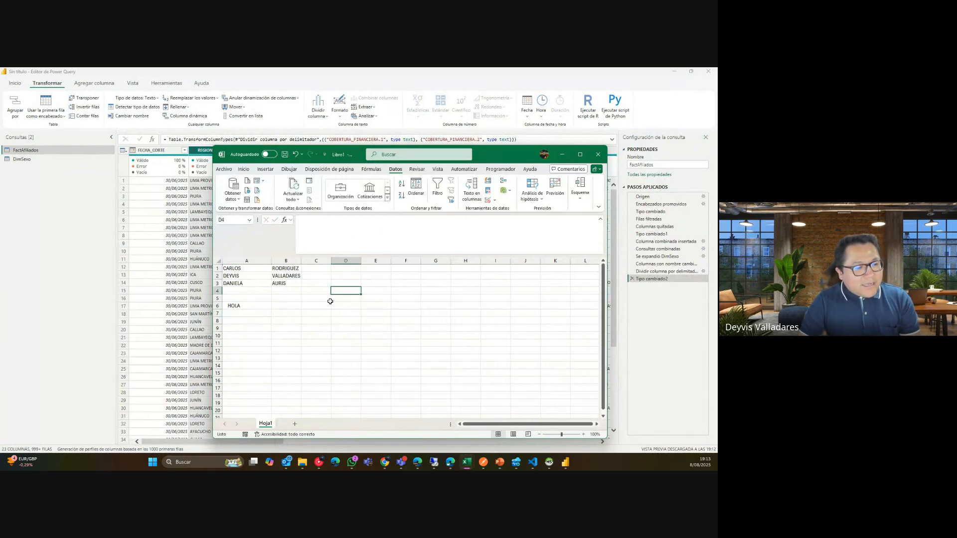
left_click(245, 305)
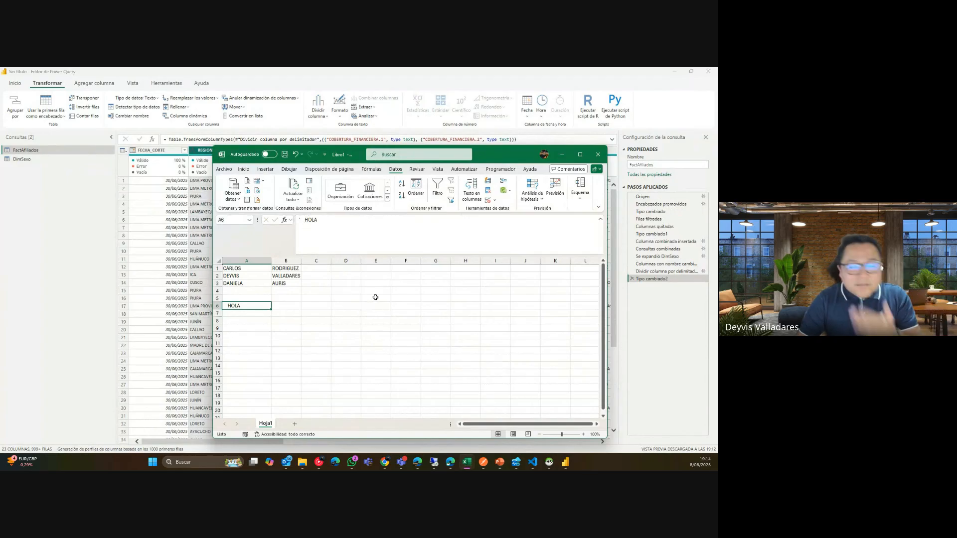
left_click(452, 103)
left_click(340, 104)
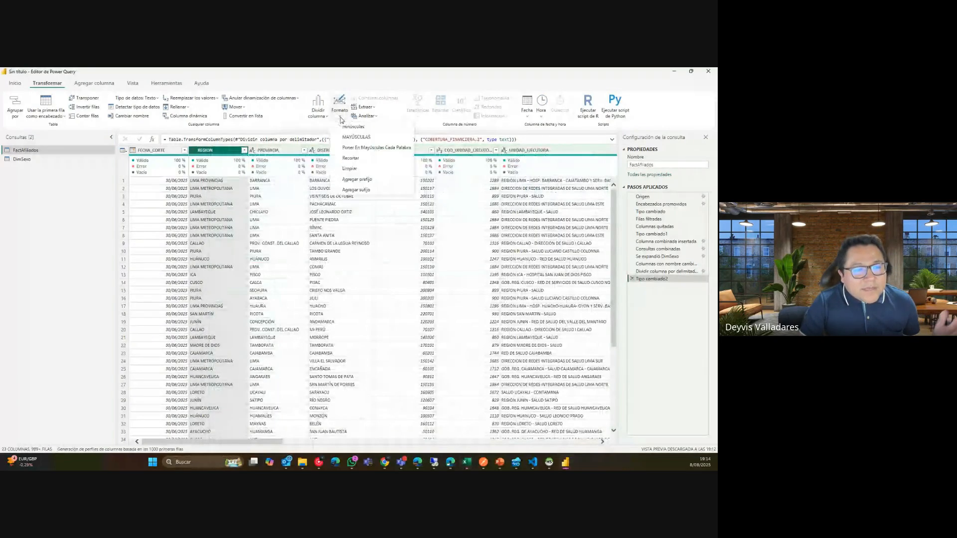
left_click(372, 182)
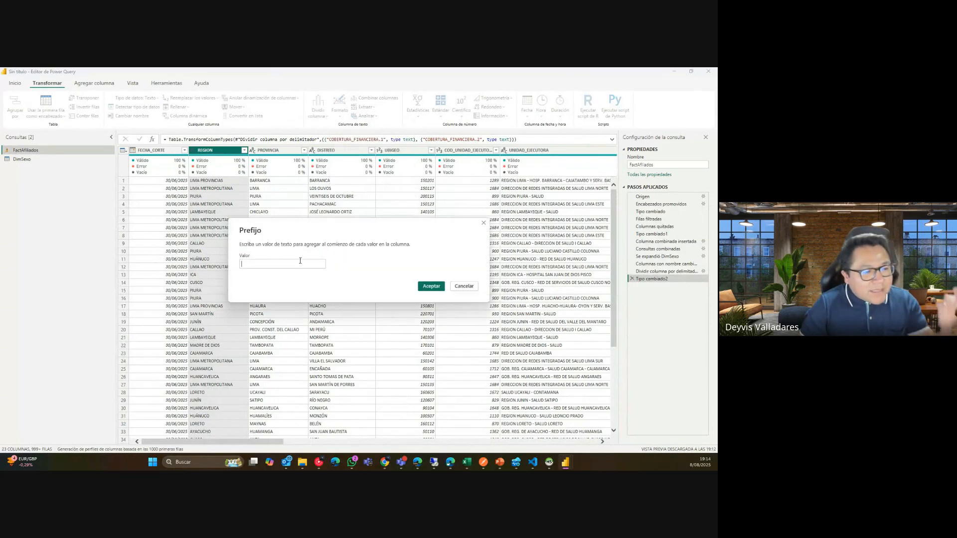
type("REG-")
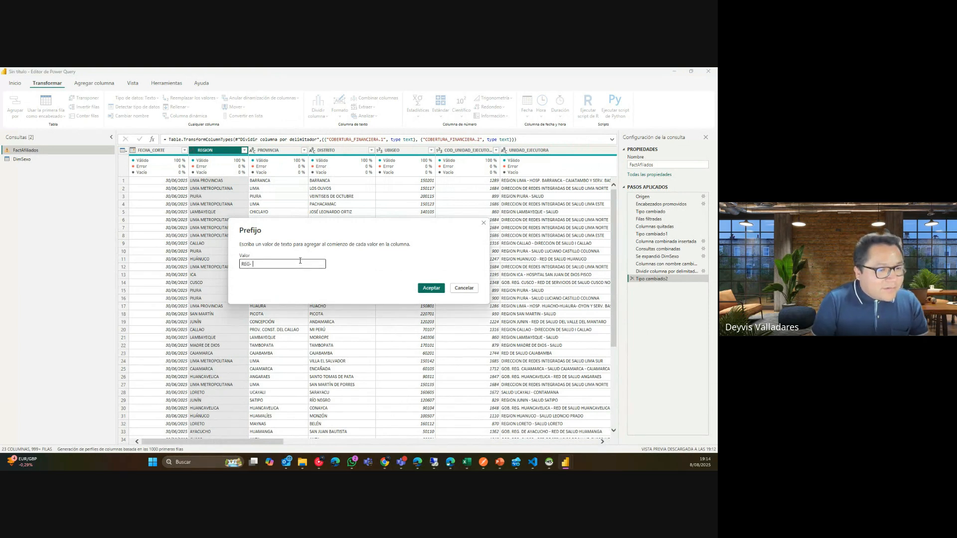
key("Return")
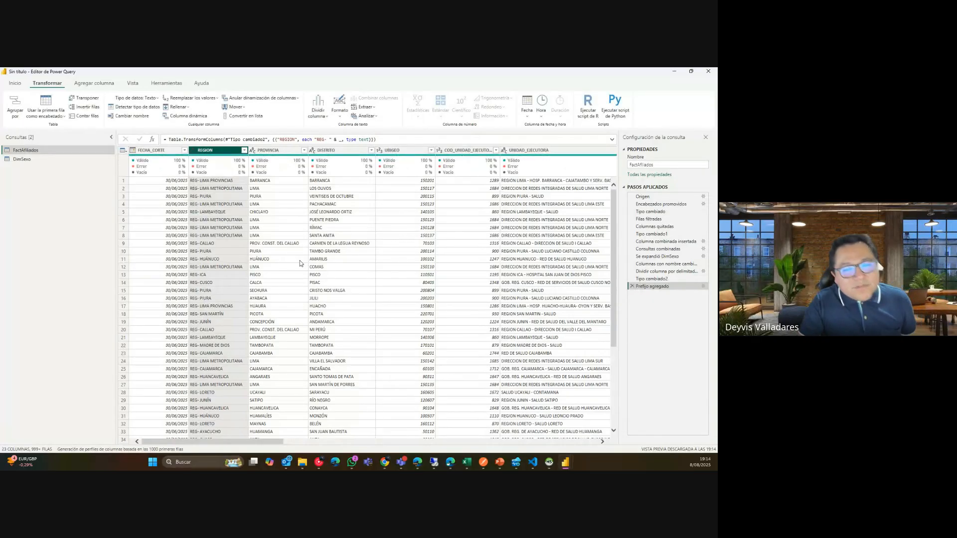
left_click(632, 287)
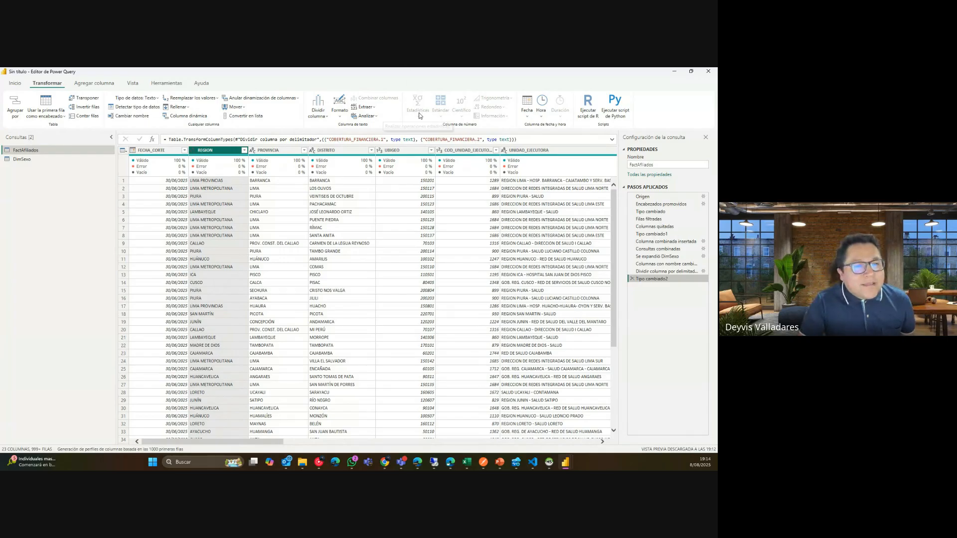
Browse the Extraer and Analizar text options and inspect UBIGEO values in rows 4 and 6.
left_click(372, 111)
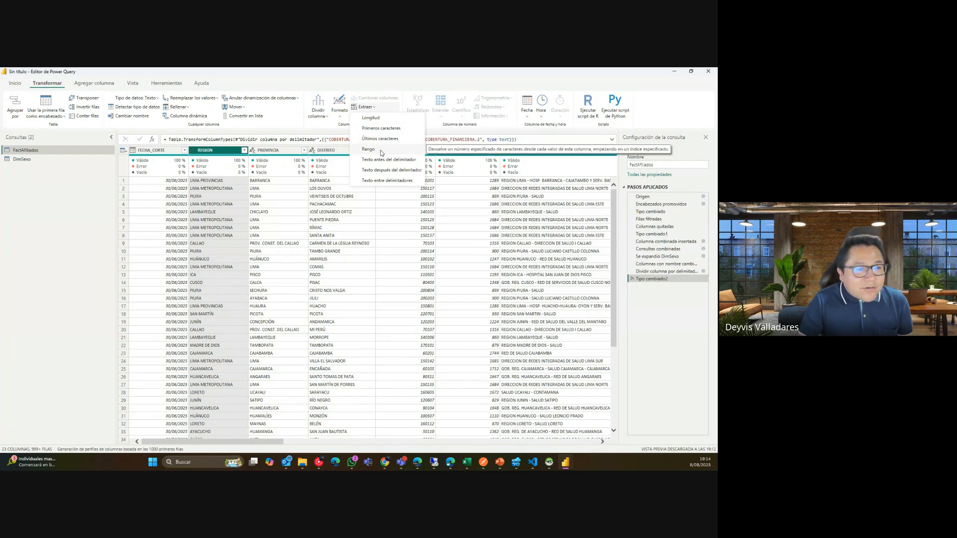
left_click(378, 115)
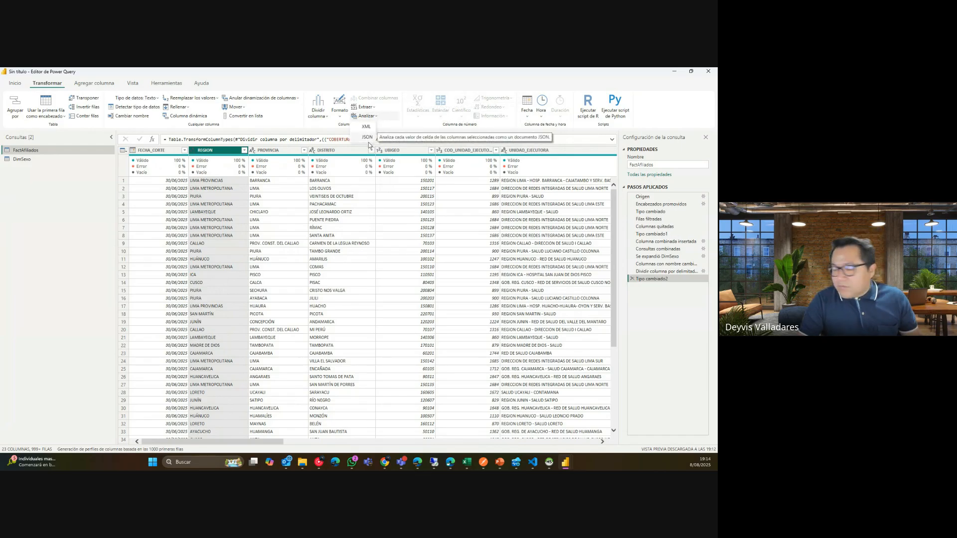
left_click(391, 205)
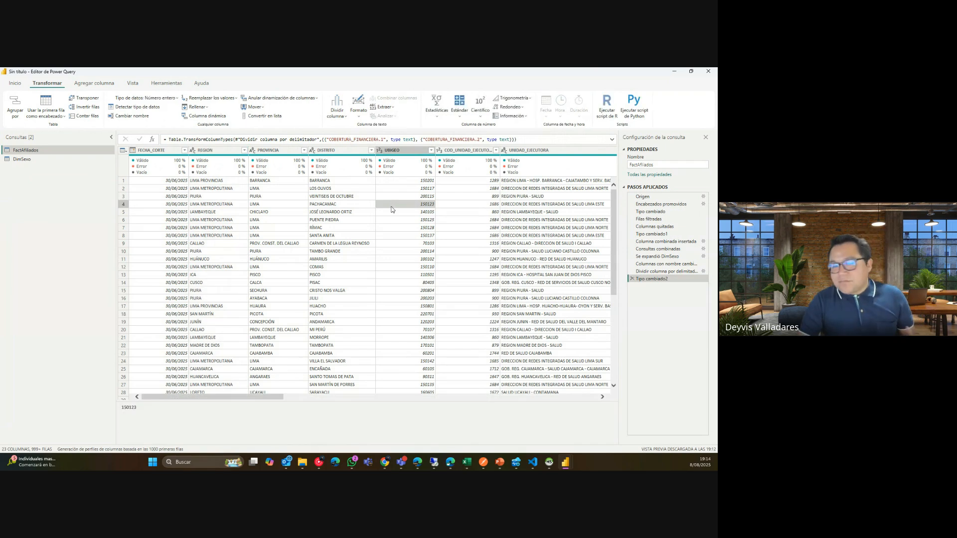
left_click(427, 220)
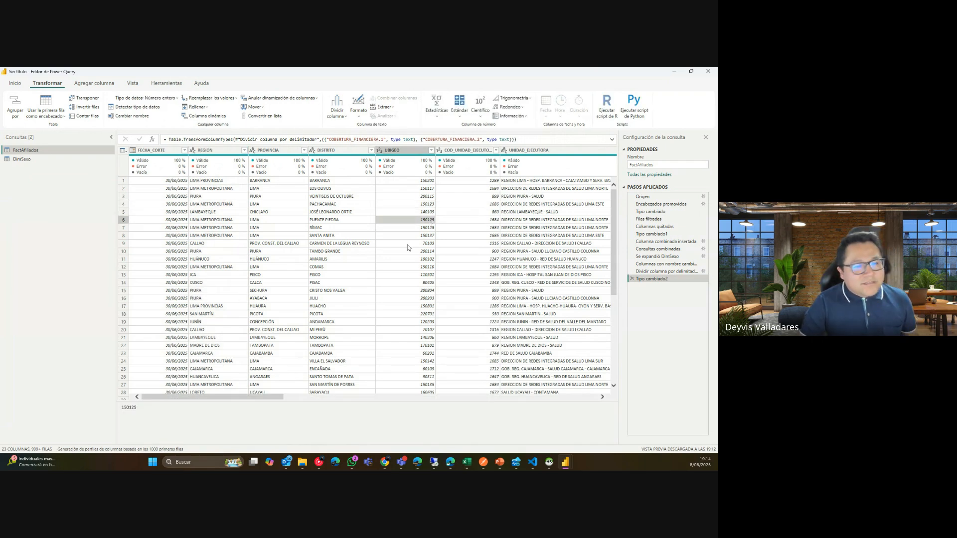
Select the TOTAL_AFILIADOS column and open the Estándar math operations list.
left_click_drag(212, 397, 615, 409)
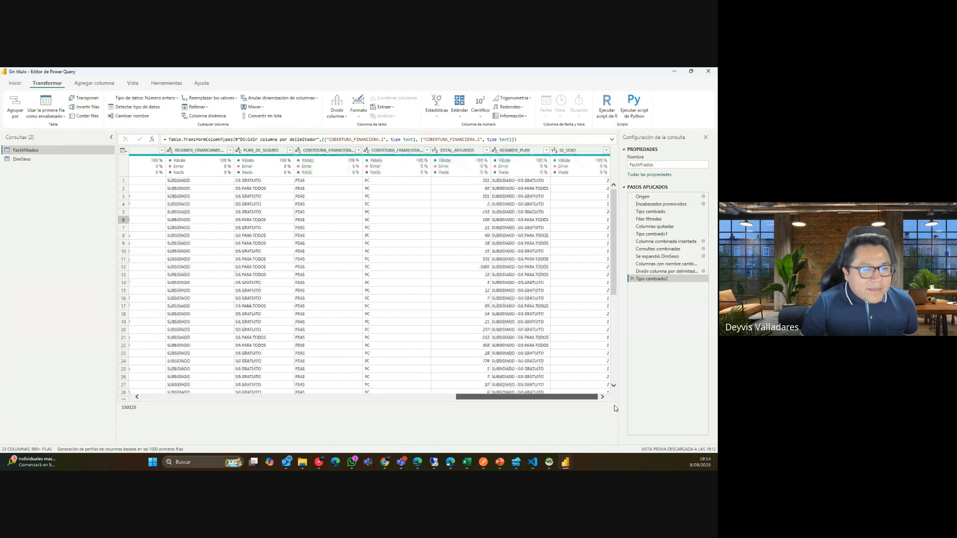
left_click(466, 164)
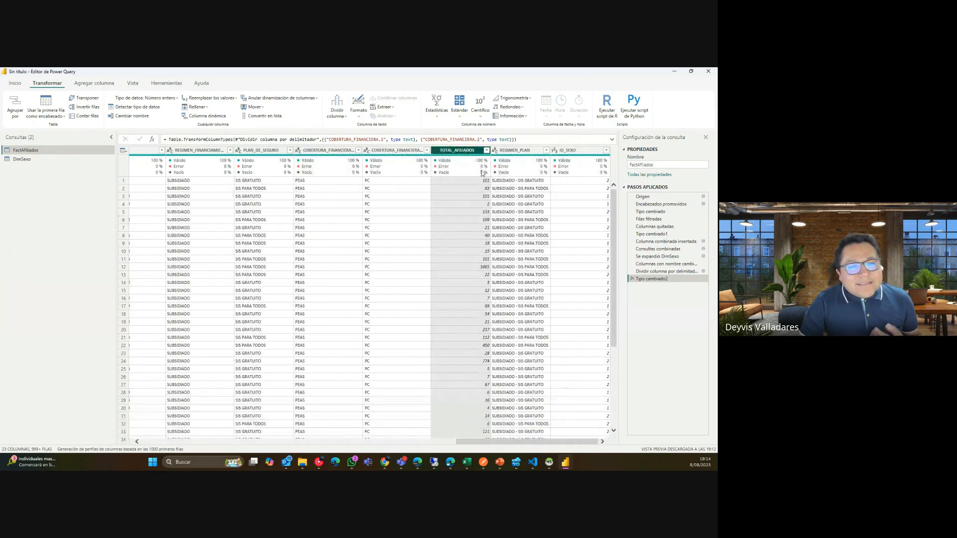
mouse_move(482, 173)
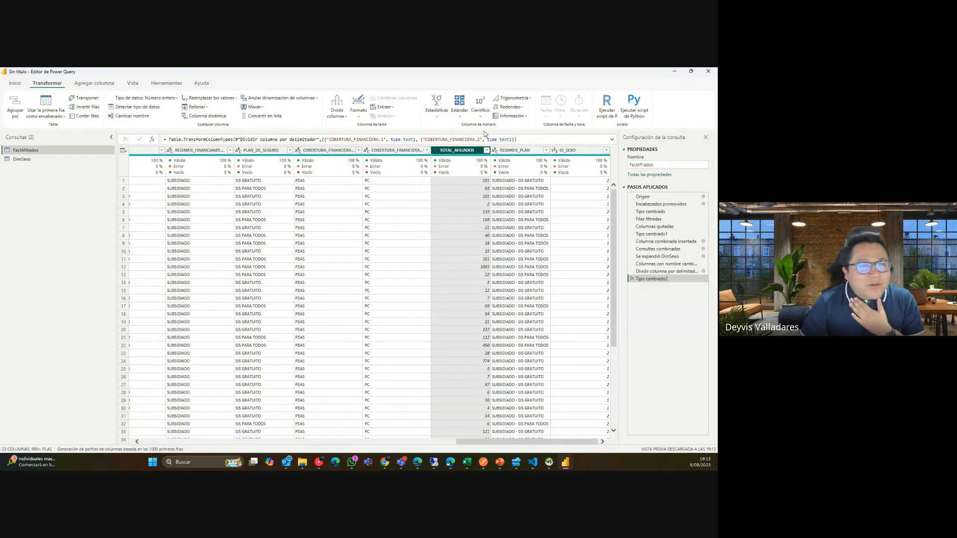
left_click(459, 117)
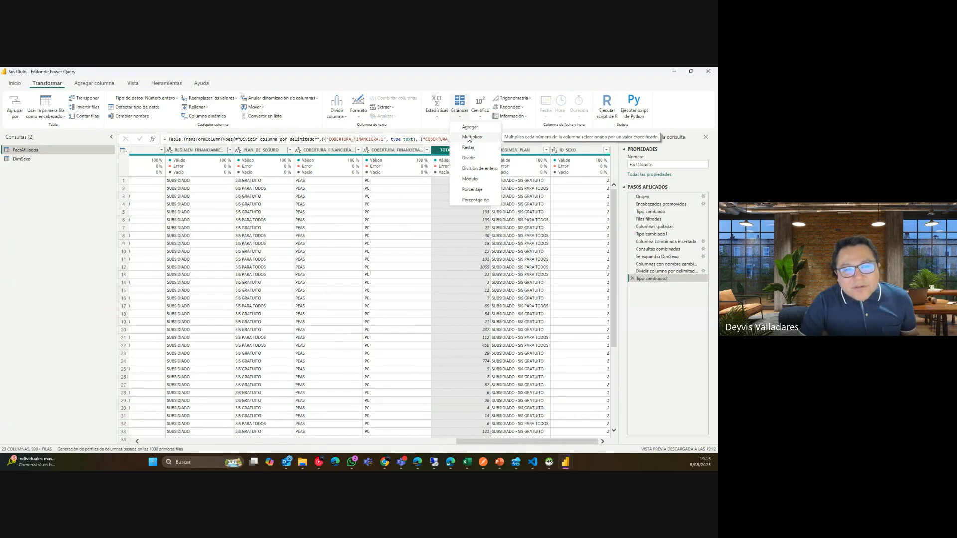
Multiply TOTAL_AFILIADOS in place by 0.18 with Estándar > Multiplicar.
left_click(469, 137)
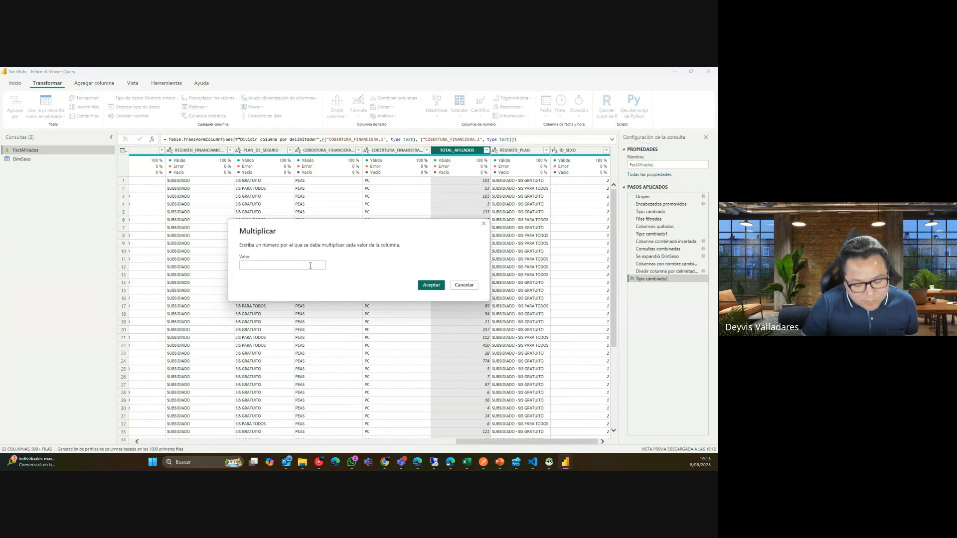
left_click(310, 266)
type("0.18")
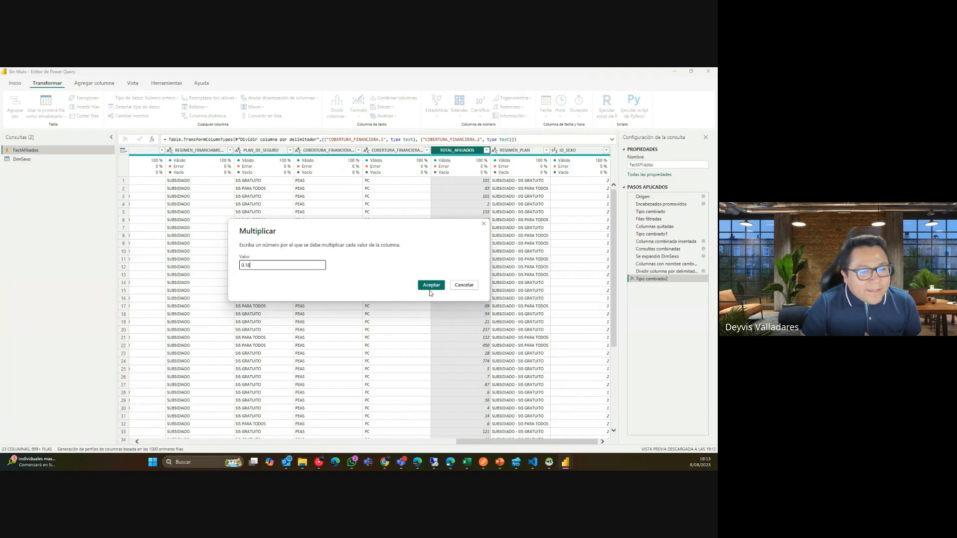
left_click(429, 288)
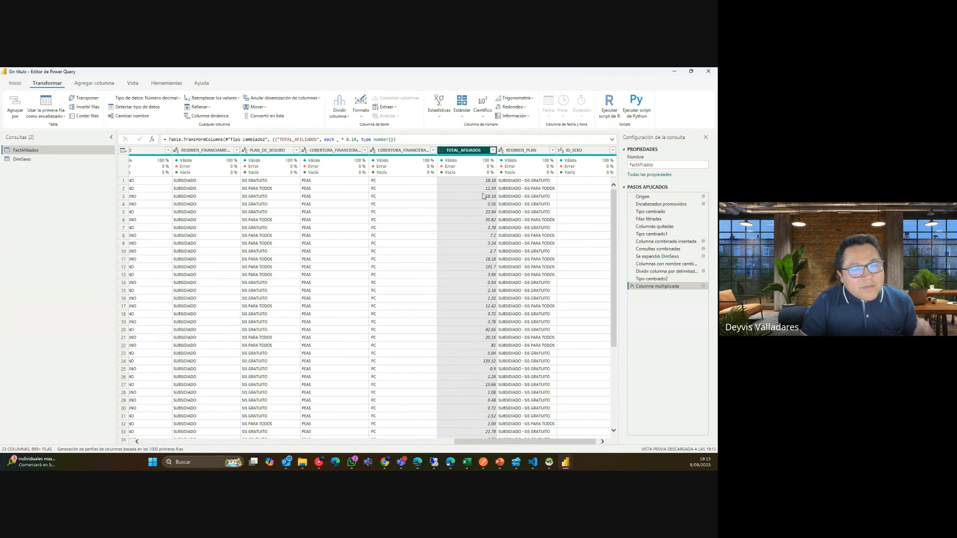
Delete the Columna multiplicada step so TOTAL_AFILIADOS returns to whole numbers.
left_click(503, 150)
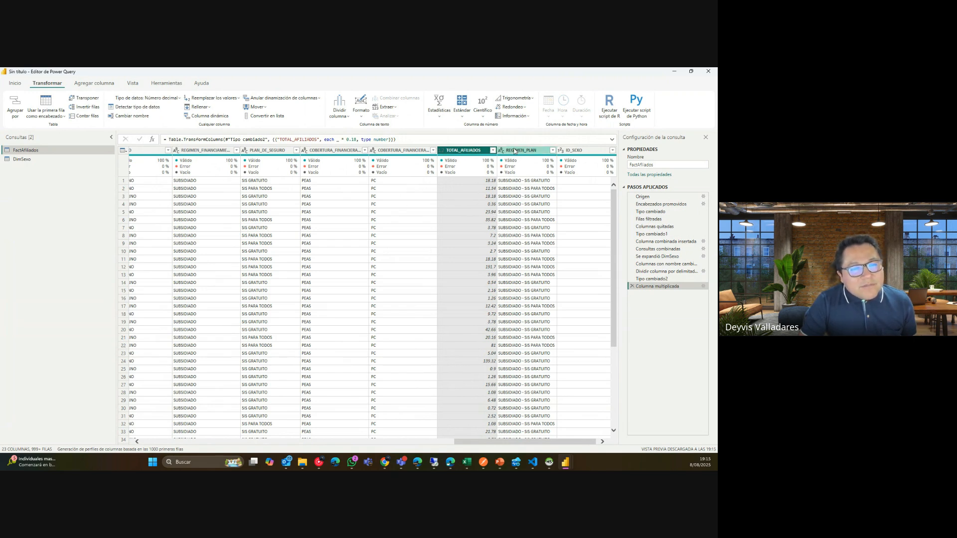
left_click(442, 151)
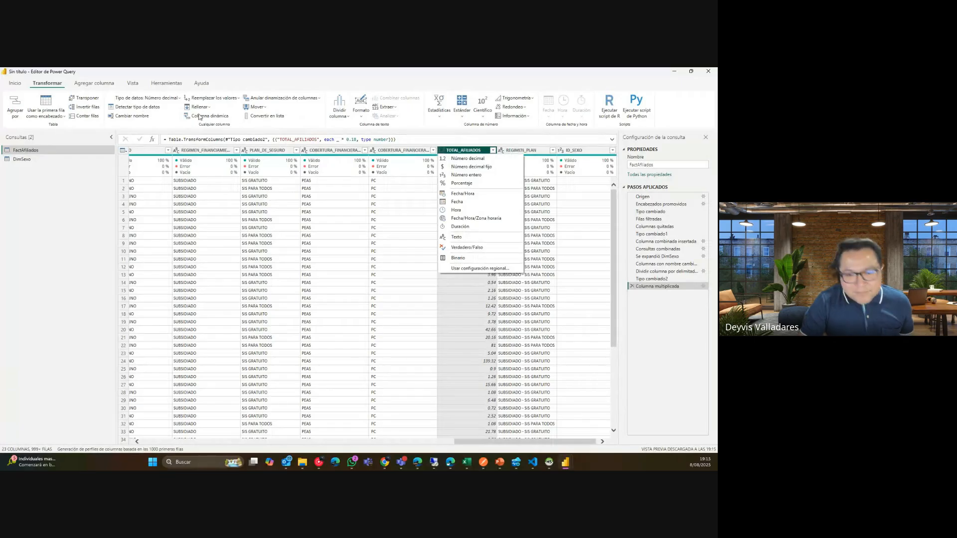
left_click(632, 287)
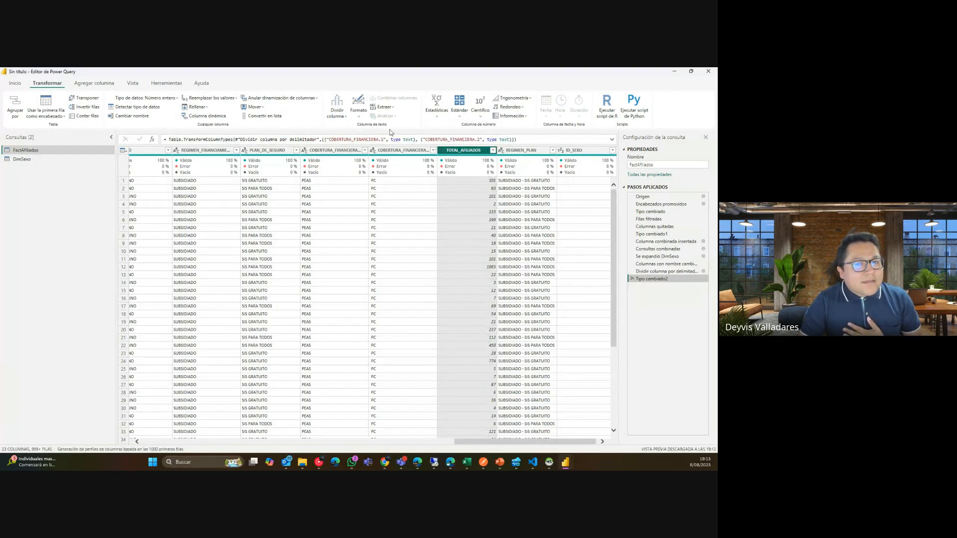
left_click(88, 84)
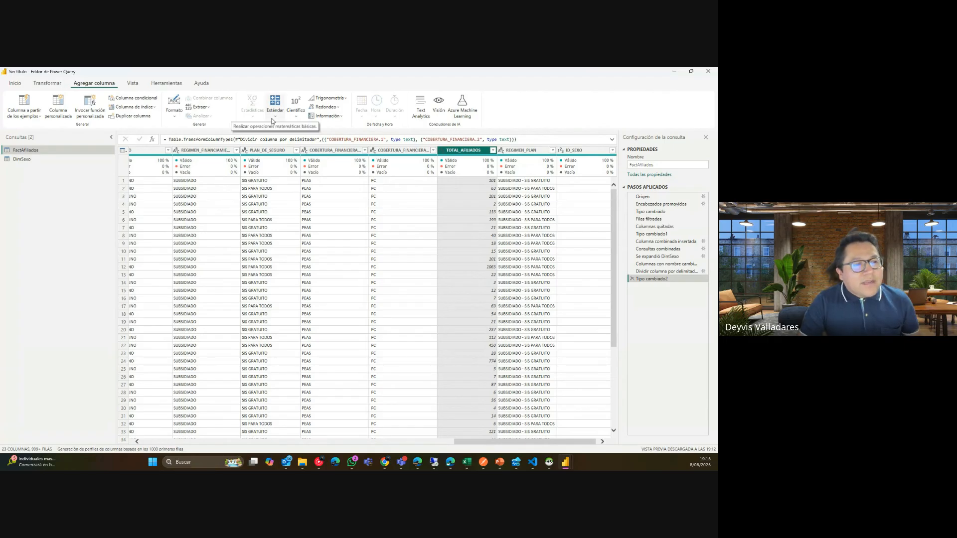
left_click(275, 111)
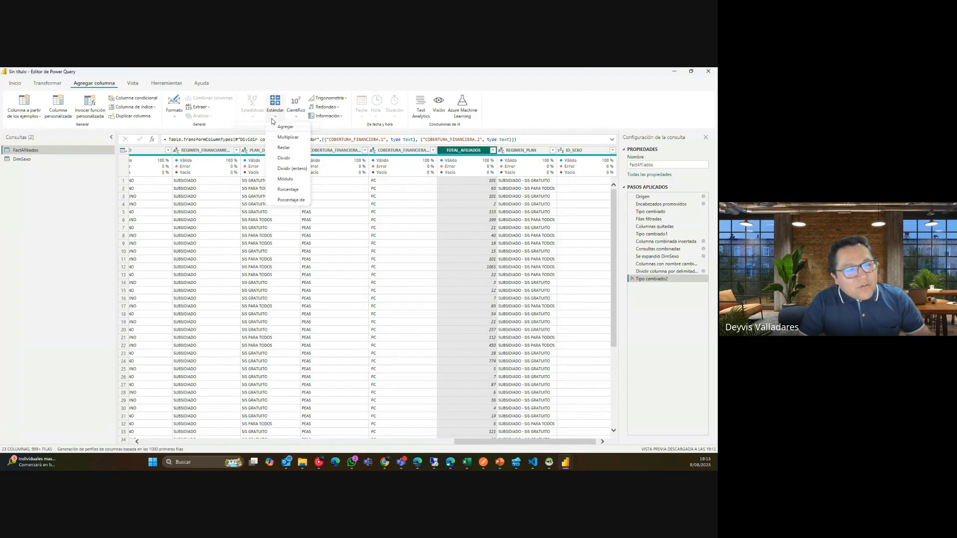
left_click(288, 137)
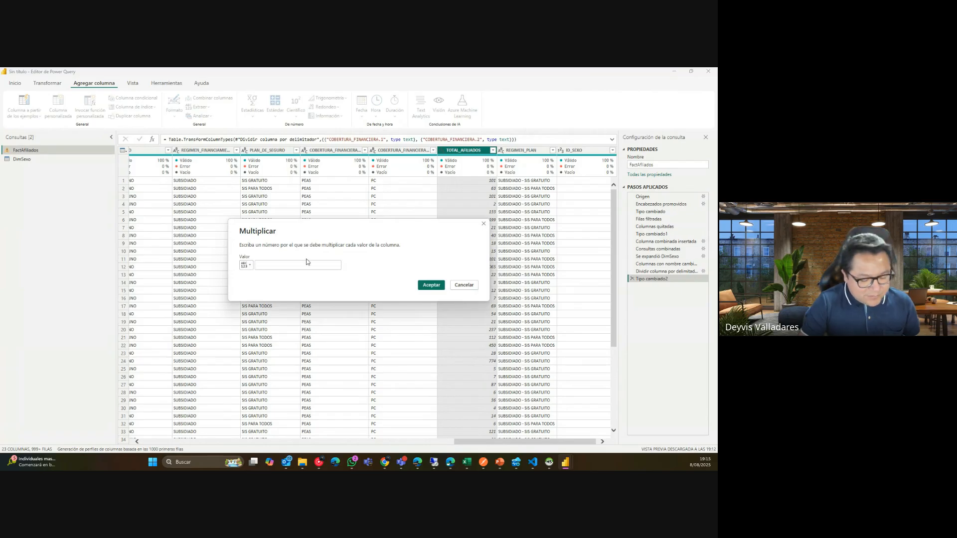
type("0.18")
key("Return")
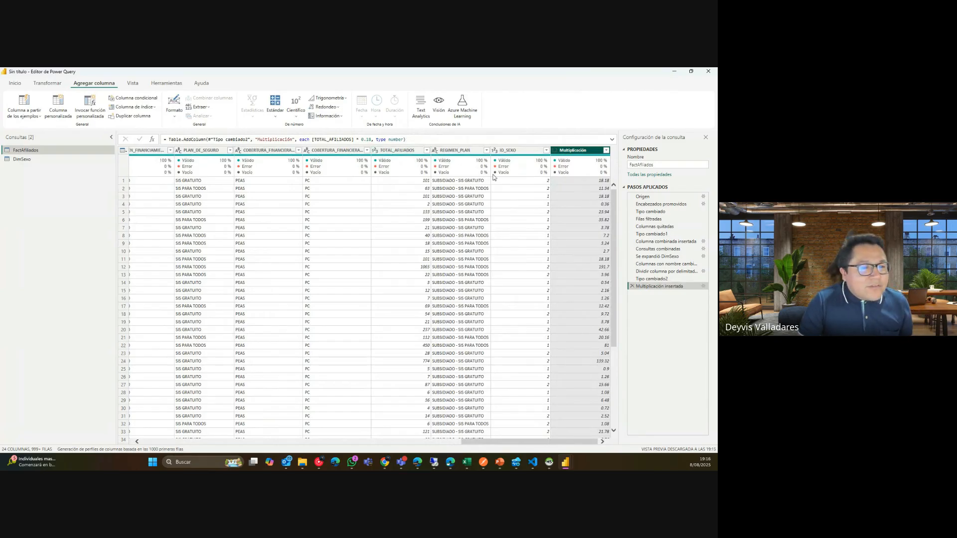
mouse_move(429, 171)
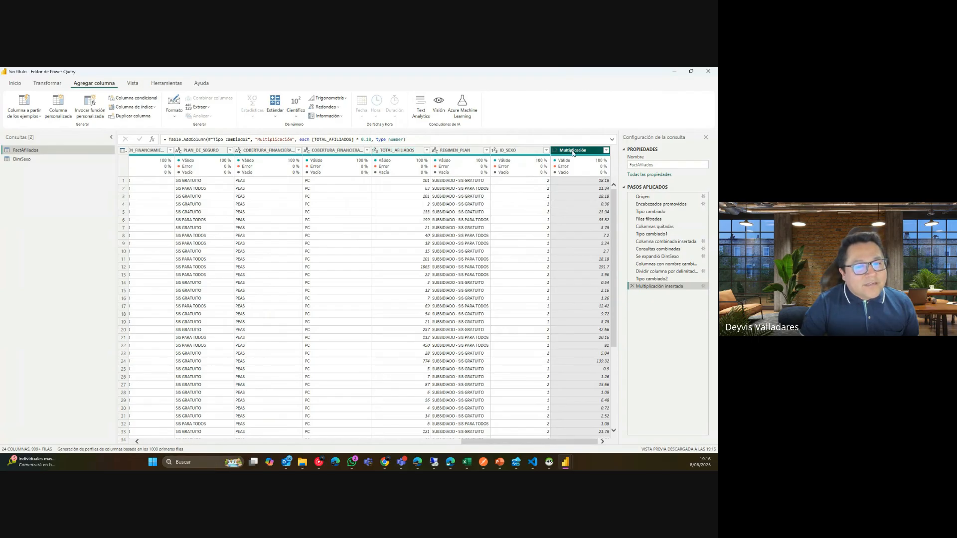
left_click(417, 151, "ctrl")
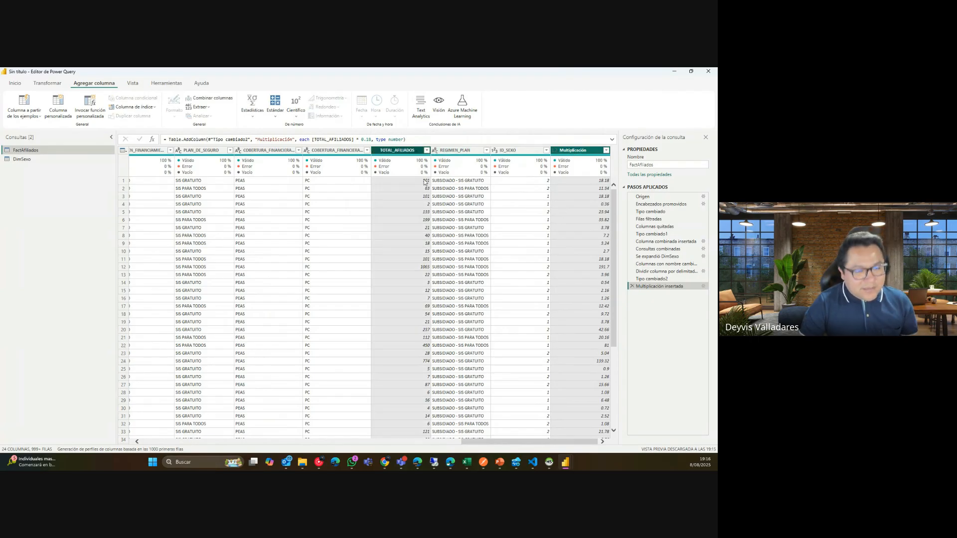
left_click(274, 121)
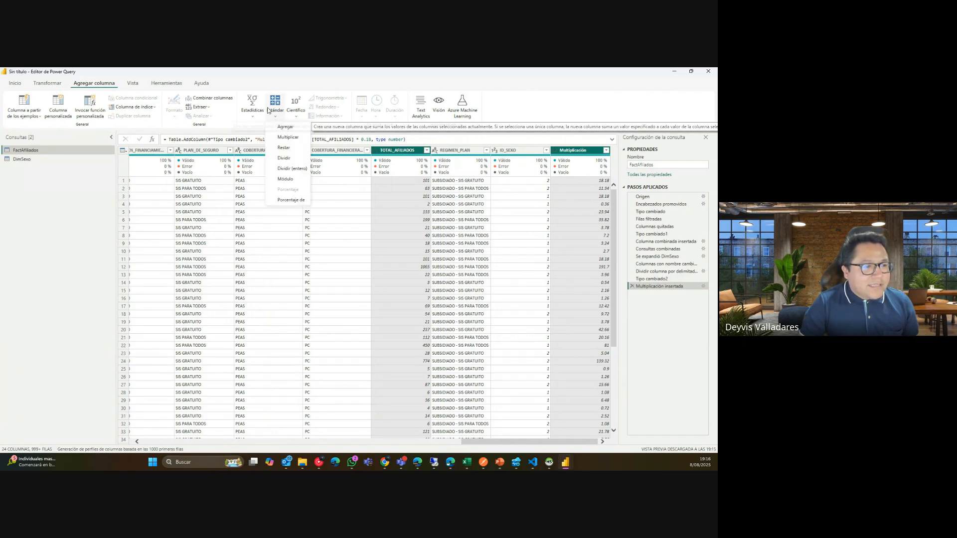
left_click(285, 128)
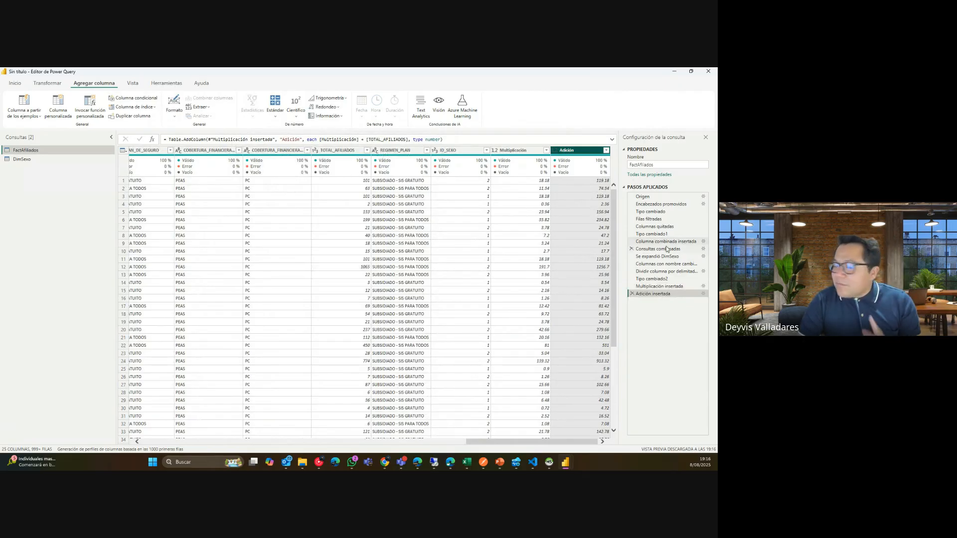
left_click(632, 294)
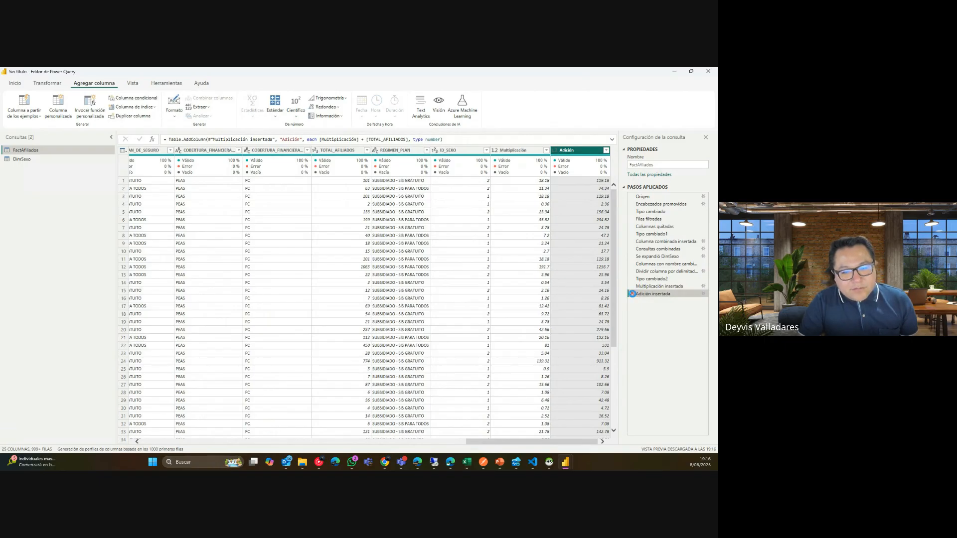
left_click(632, 287)
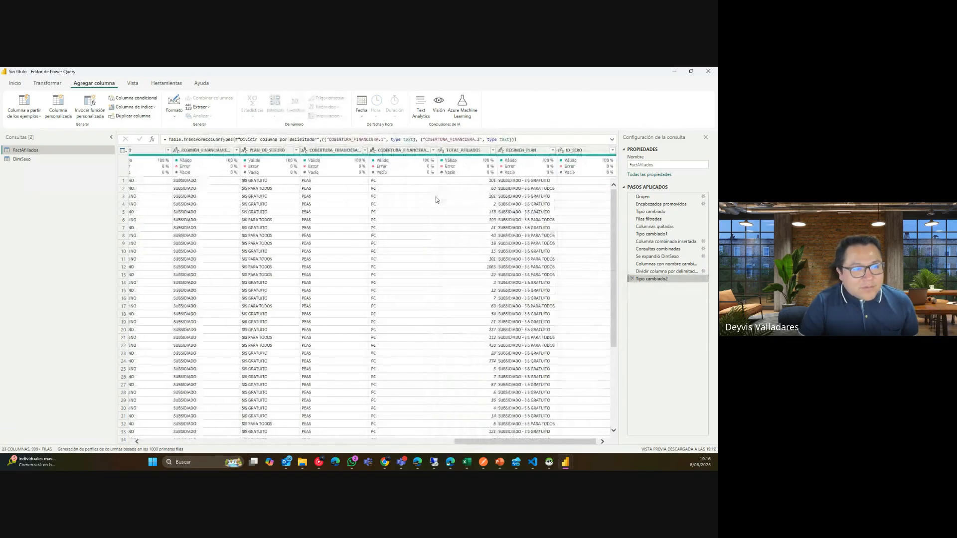
Select TOTAL_AFILIADOS, then hide and re-show column quality on the View tab.
left_click(468, 151)
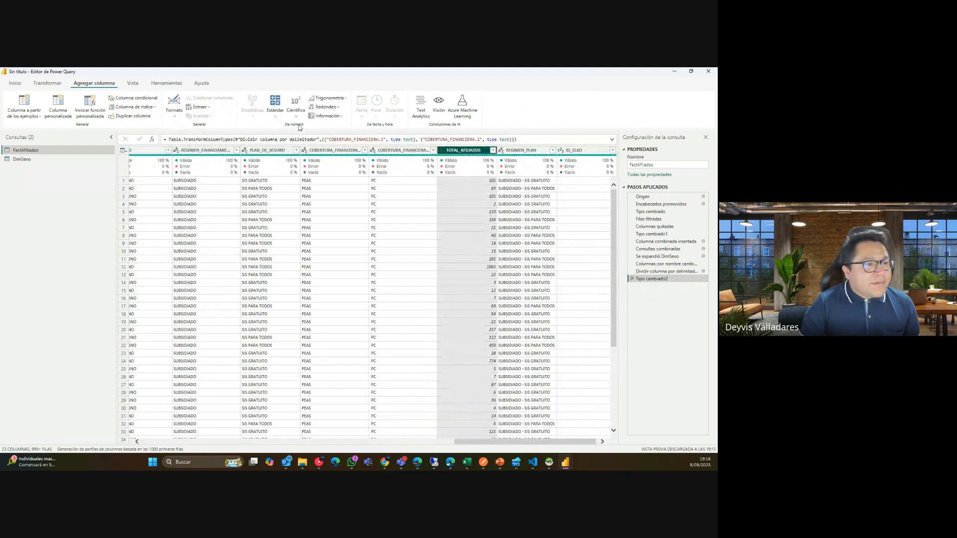
left_click(275, 114)
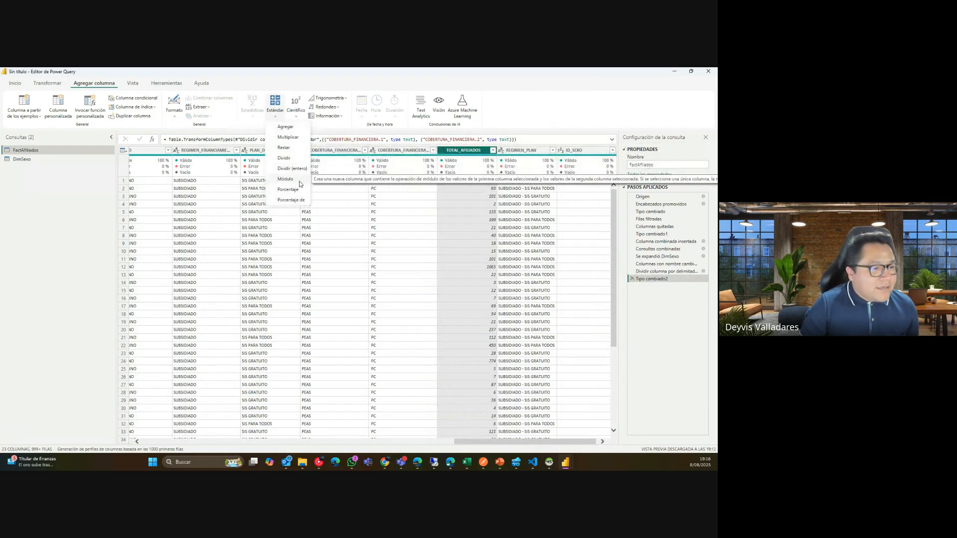
left_click(139, 87)
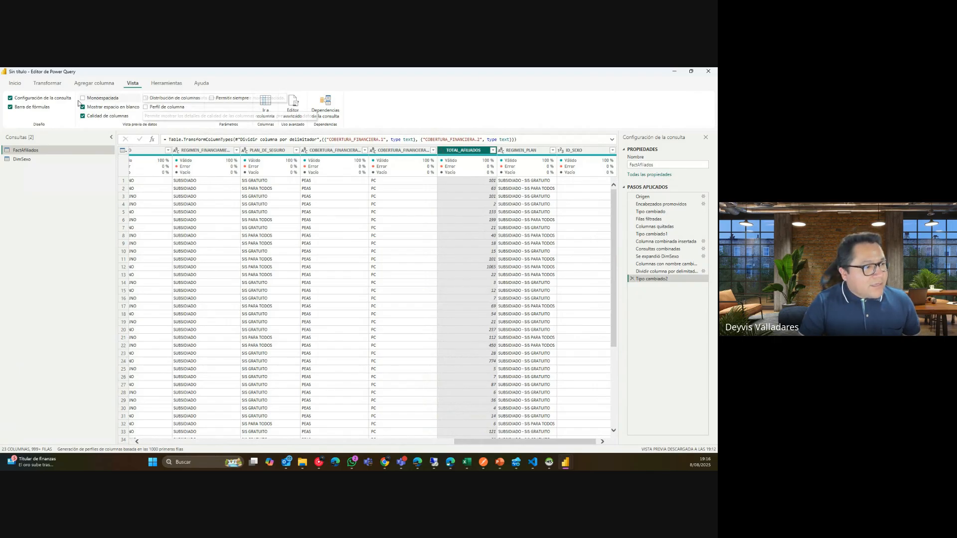
left_click(83, 116)
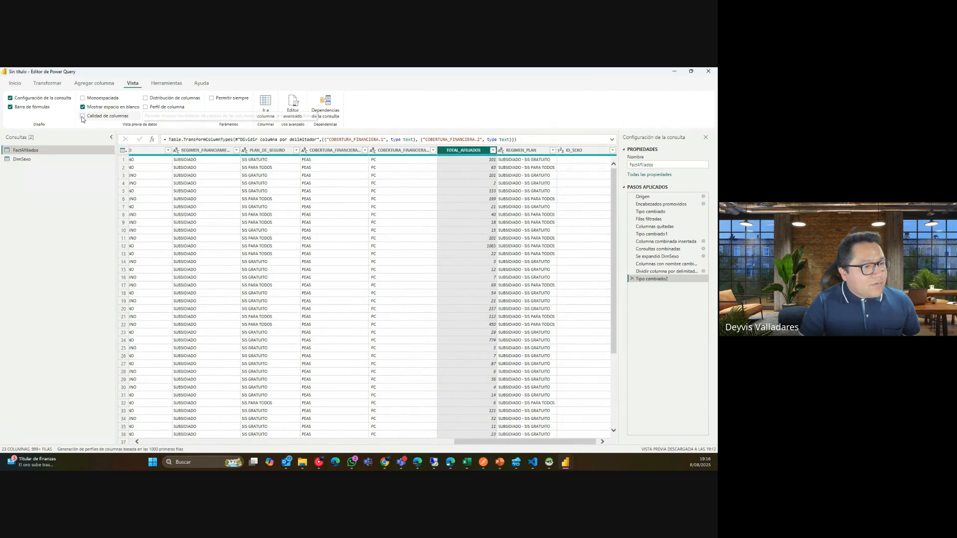
left_click(83, 116)
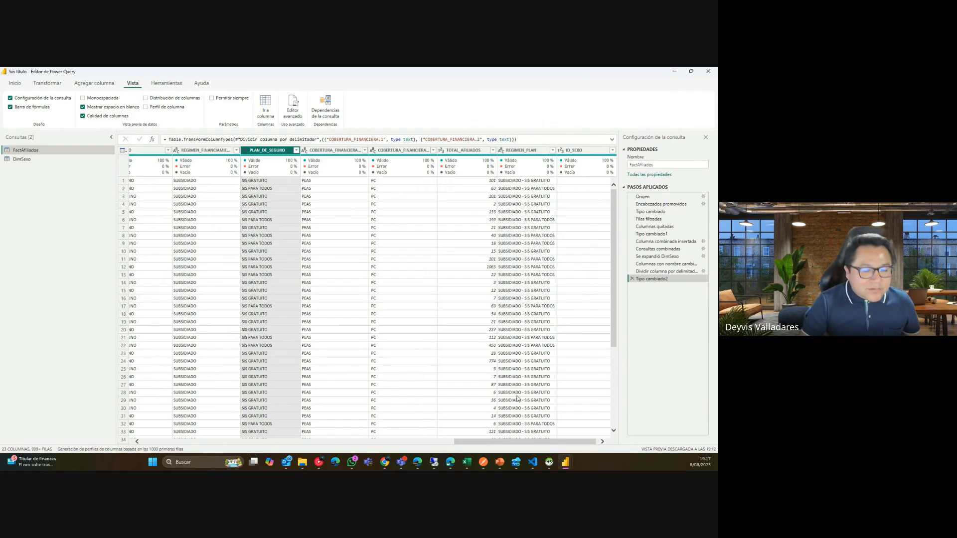
Check PAIS_EXTRANJERO's quality bar (99% empty) and open the profiling row-range menu.
left_click_drag(522, 441, 378, 442)
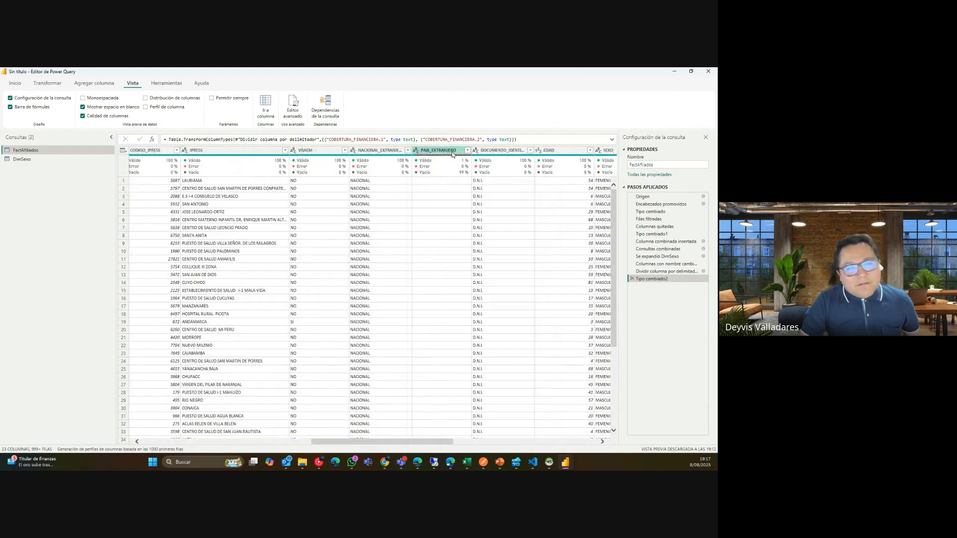
left_click(427, 167)
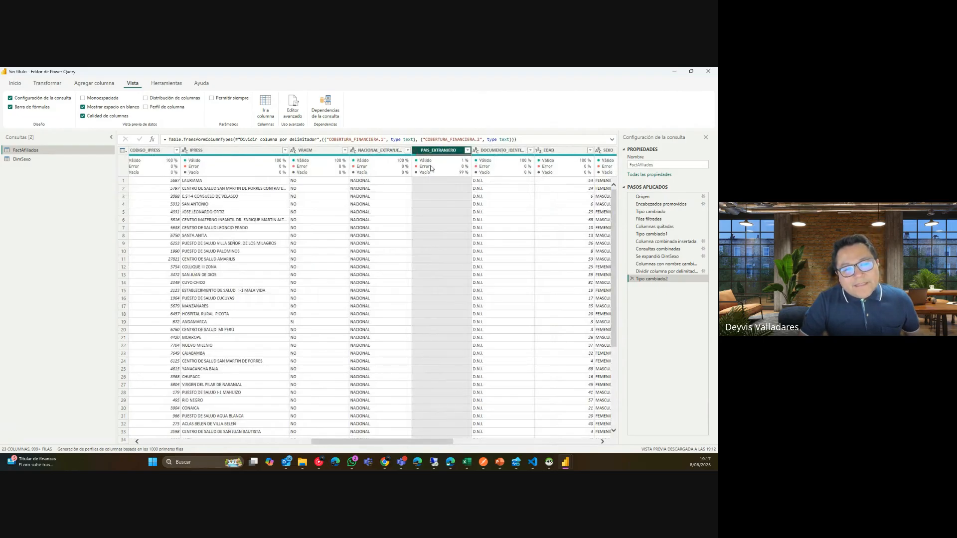
mouse_move(428, 166)
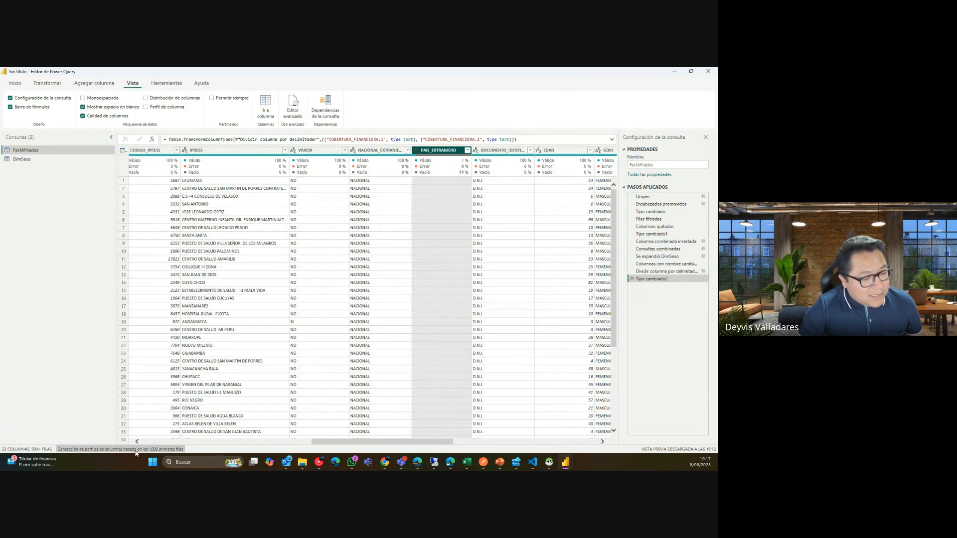
left_click(162, 451)
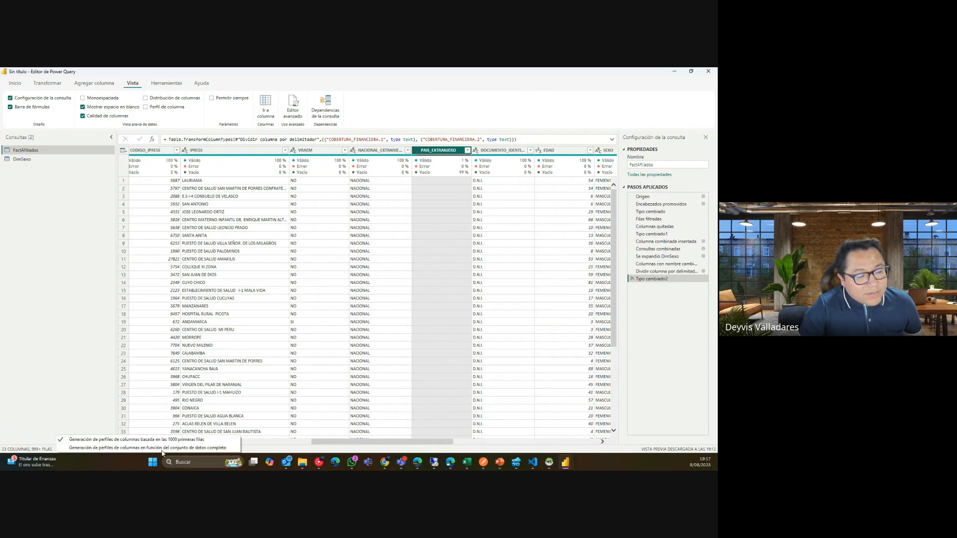
Profile columns based on the entire data set and turn on Column profile and Column distribution.
left_click(77, 449)
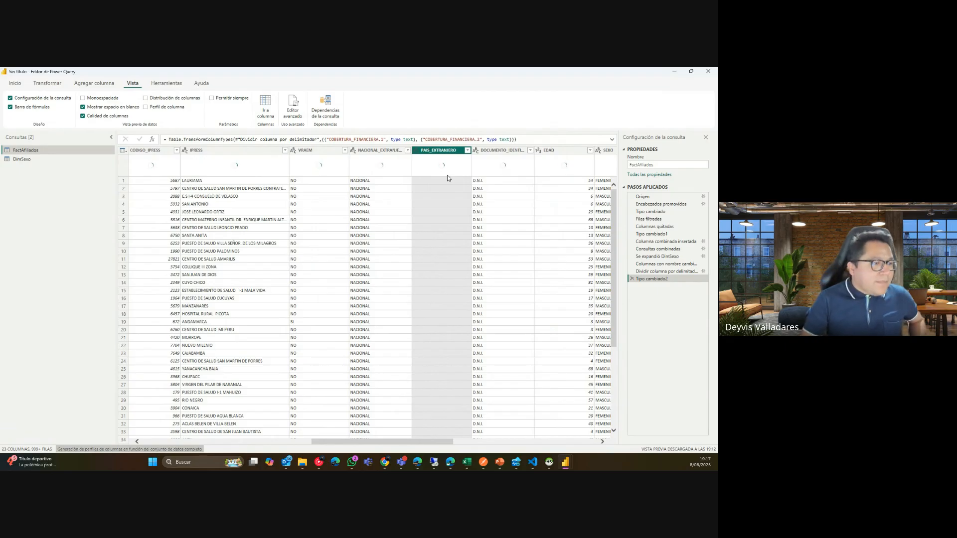
left_click(152, 108)
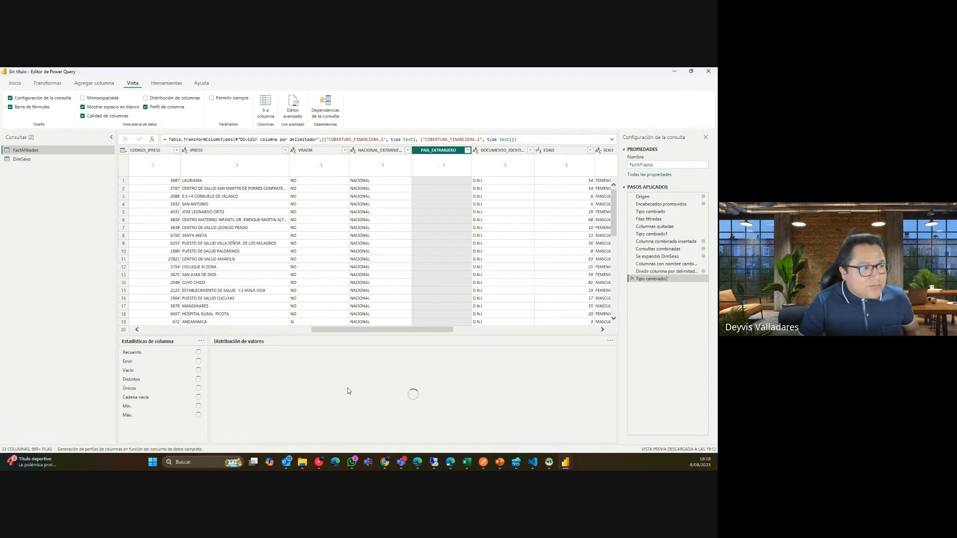
left_click(166, 98)
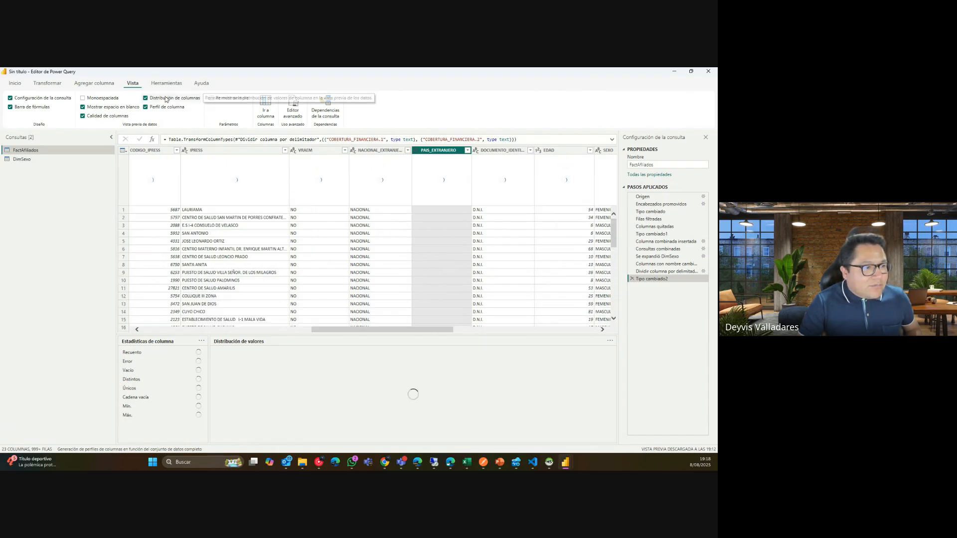
Uncheck Column distribution on the View tab, keeping the column profile panels.
left_click(166, 98)
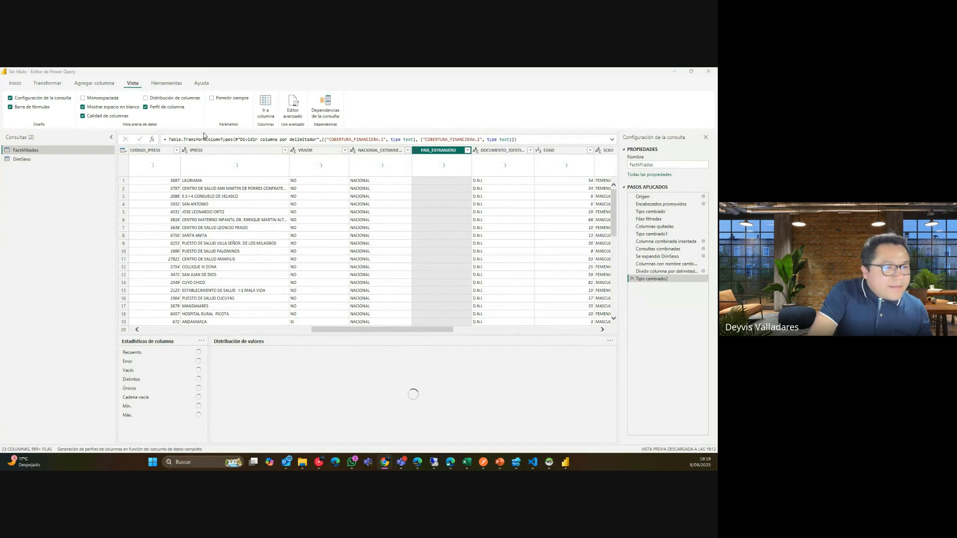
Click through the Tools, Help, View, Add Column and Transform ribbon tabs, ending on Home.
left_click(174, 87)
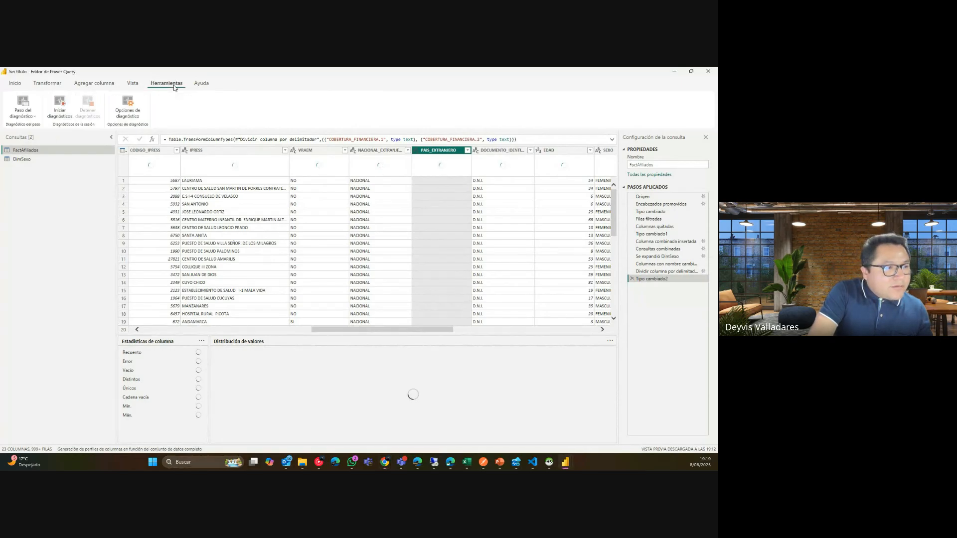
left_click(202, 83)
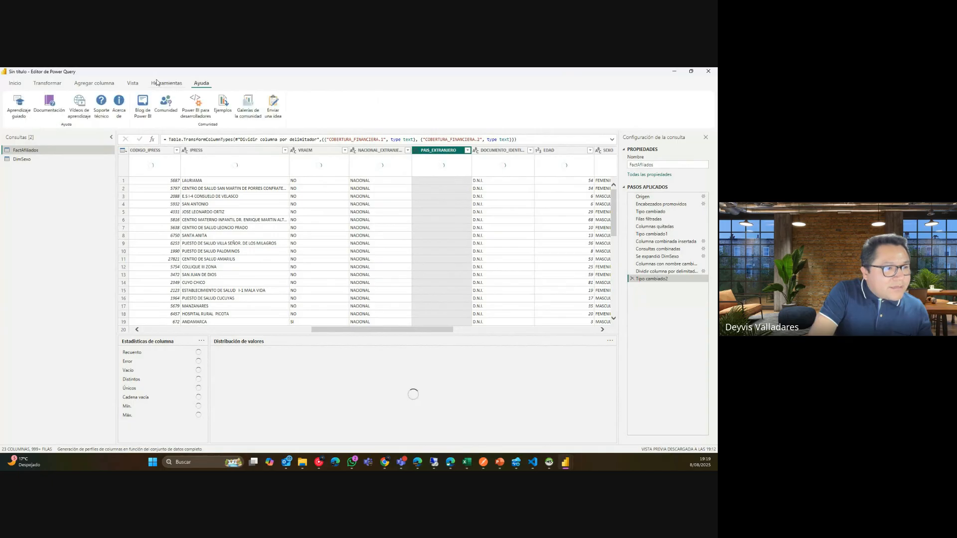
left_click(160, 83)
left_click(129, 87)
left_click(109, 88)
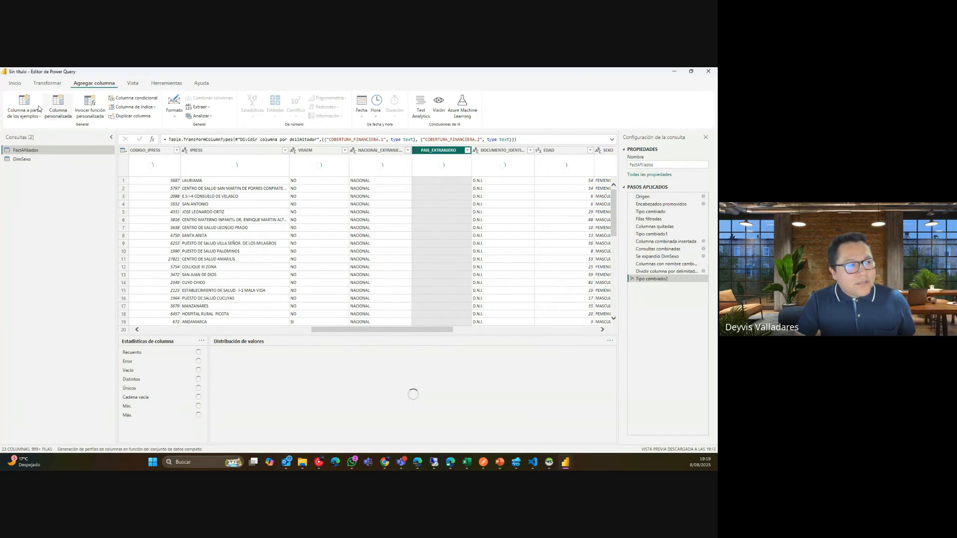
left_click(44, 85)
left_click(15, 83)
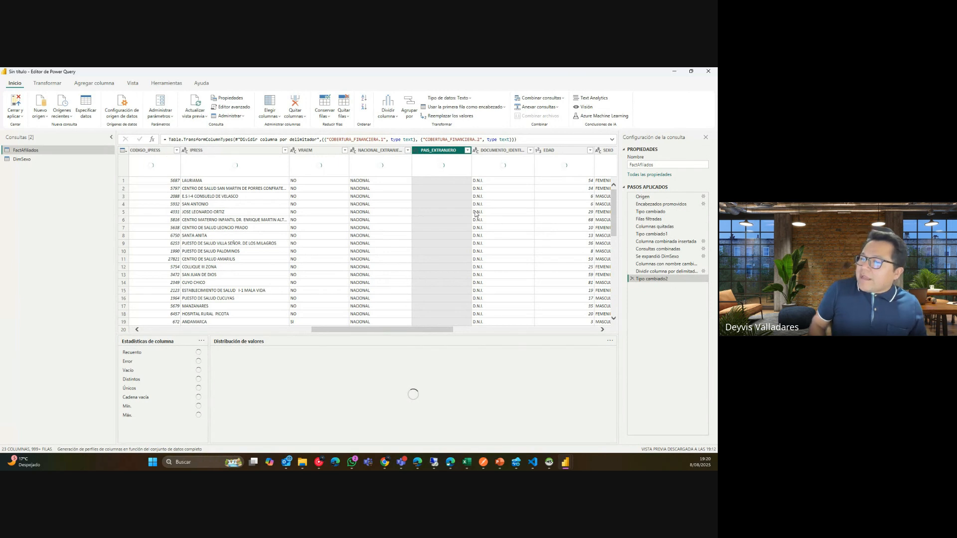
Open FactAfiliados in the Advanced Editor and launch the M function reference from its help icon.
left_click(234, 106)
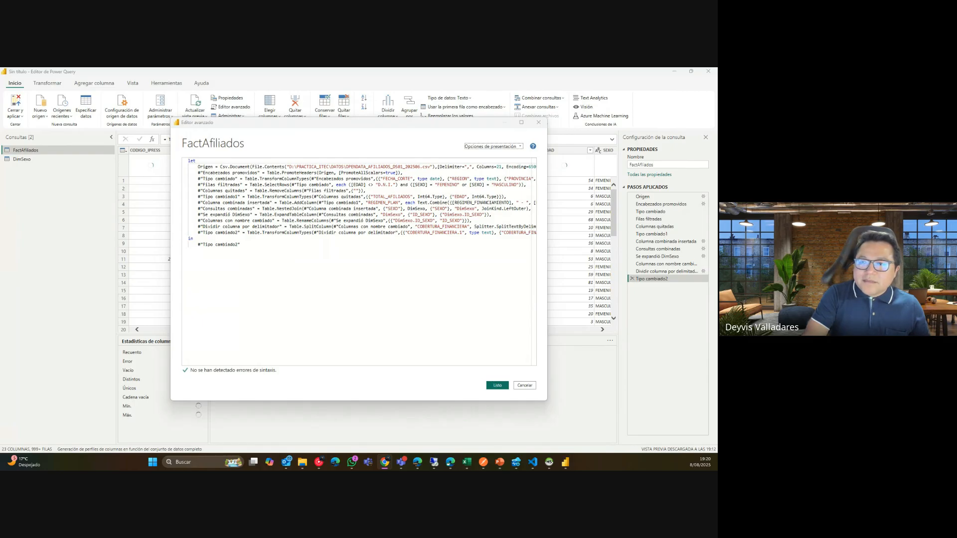
left_click(532, 147)
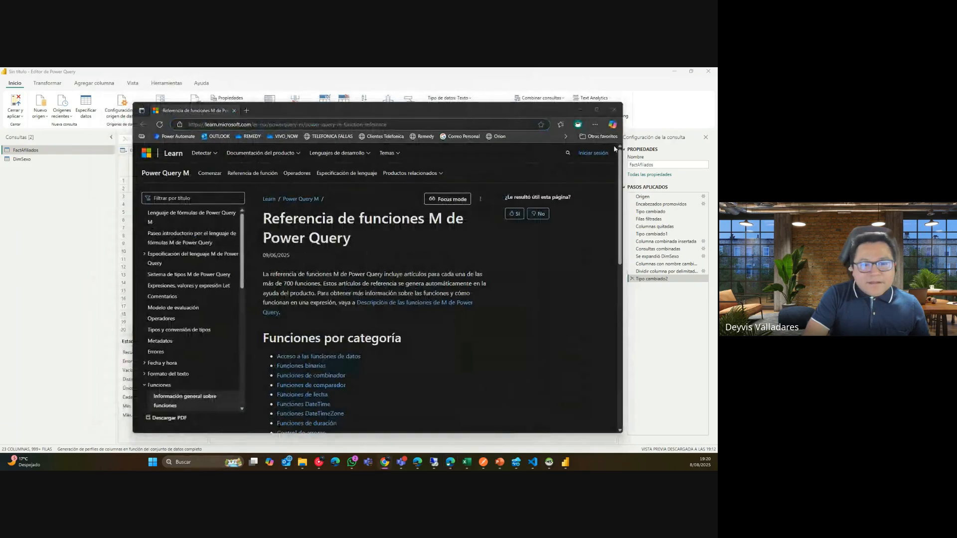
Maximize the Microsoft Learn browser window and select its page address.
left_click(597, 109)
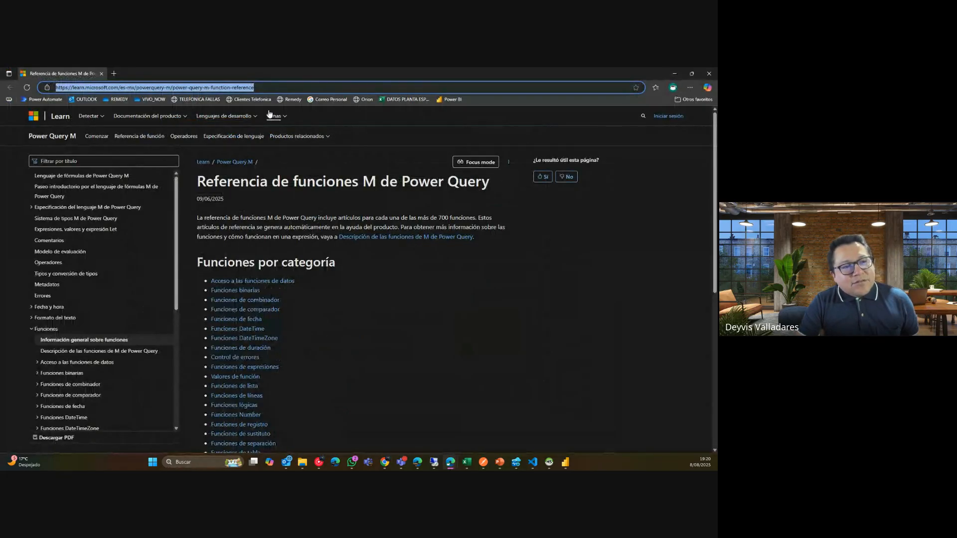
left_click(275, 86)
key("ctrl+a")
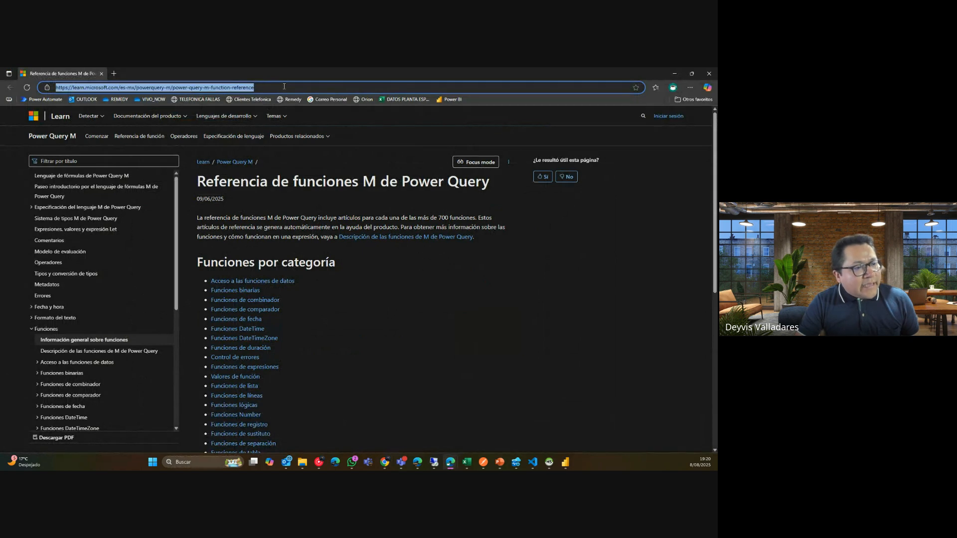
key("alt+Tab")
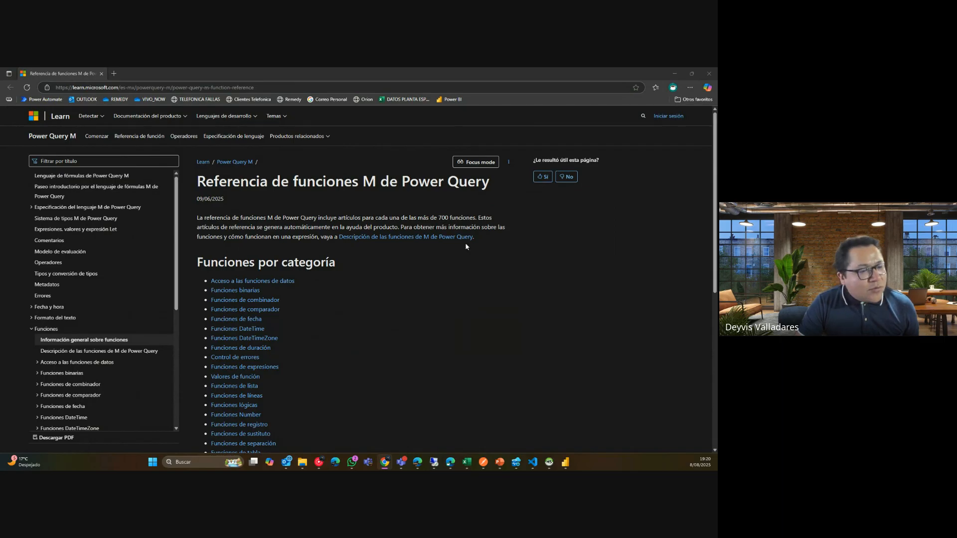
Browse the M function reference and read through the text functions page.
middle_click(418, 256)
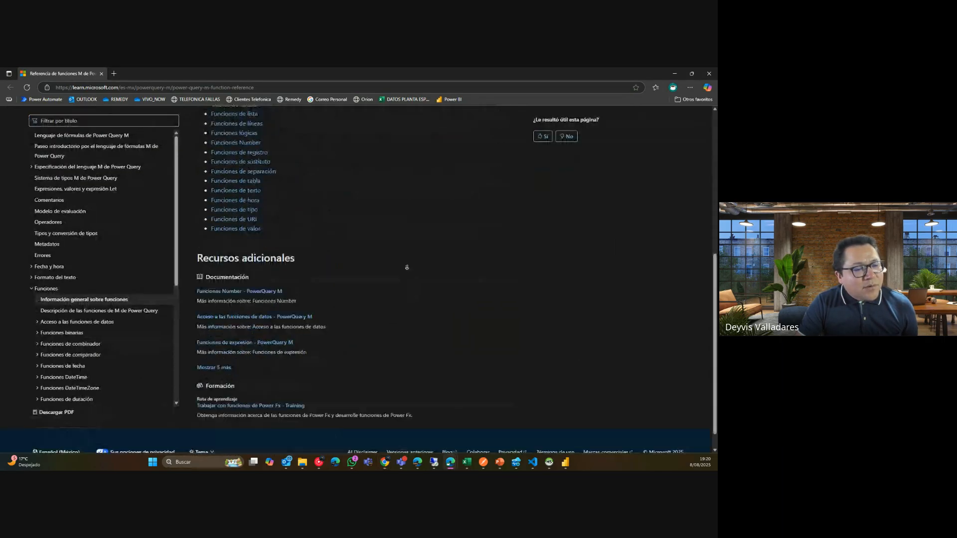
scroll(397, 222, "up", 4)
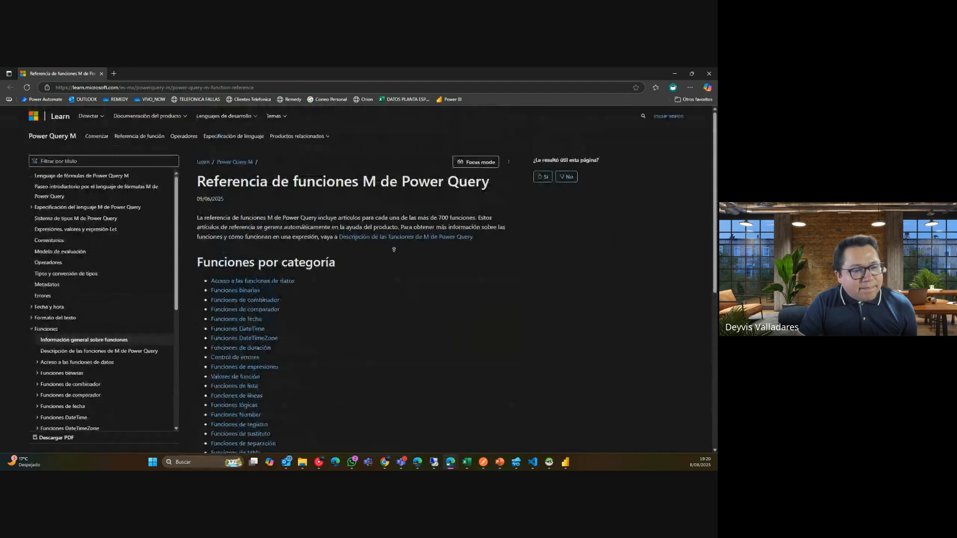
middle_click(394, 260)
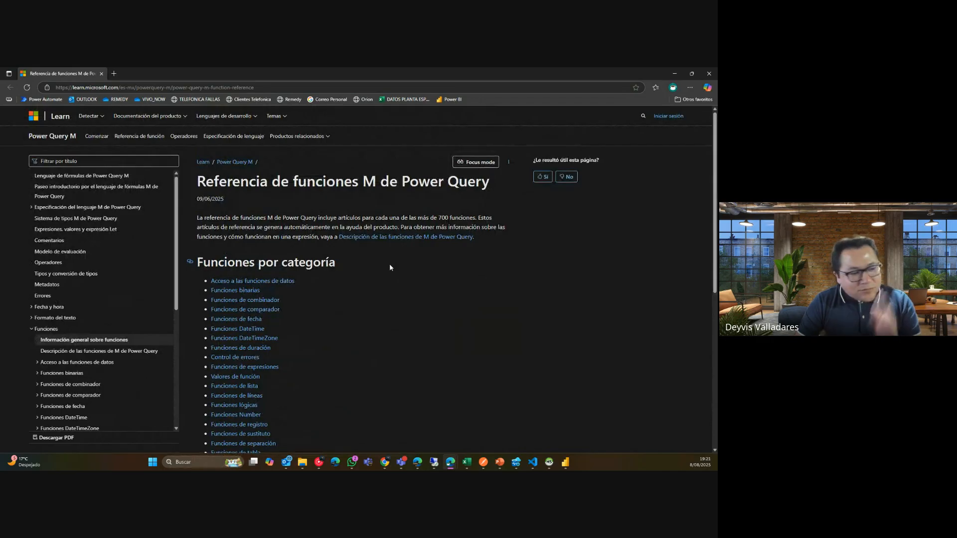
scroll(390, 288, "down", 1)
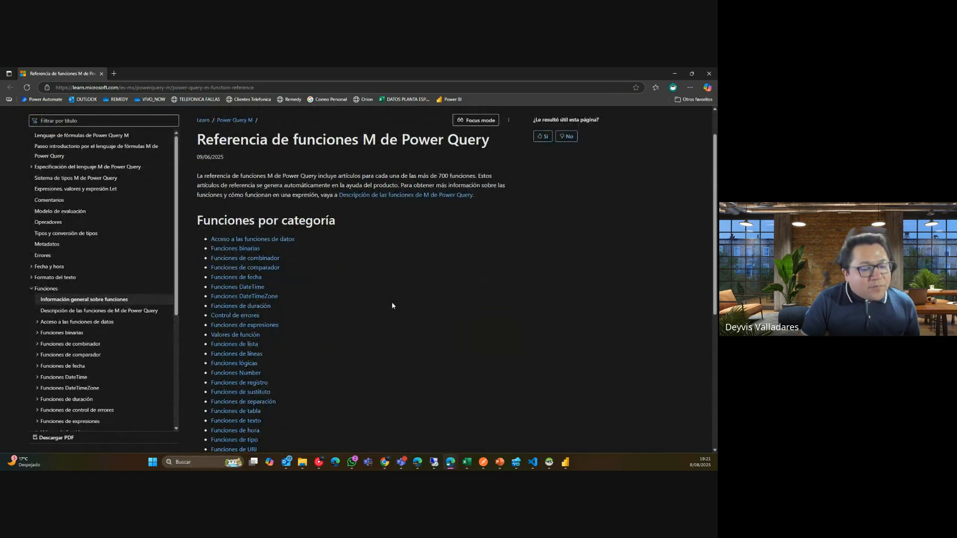
scroll(378, 286, "down", 2)
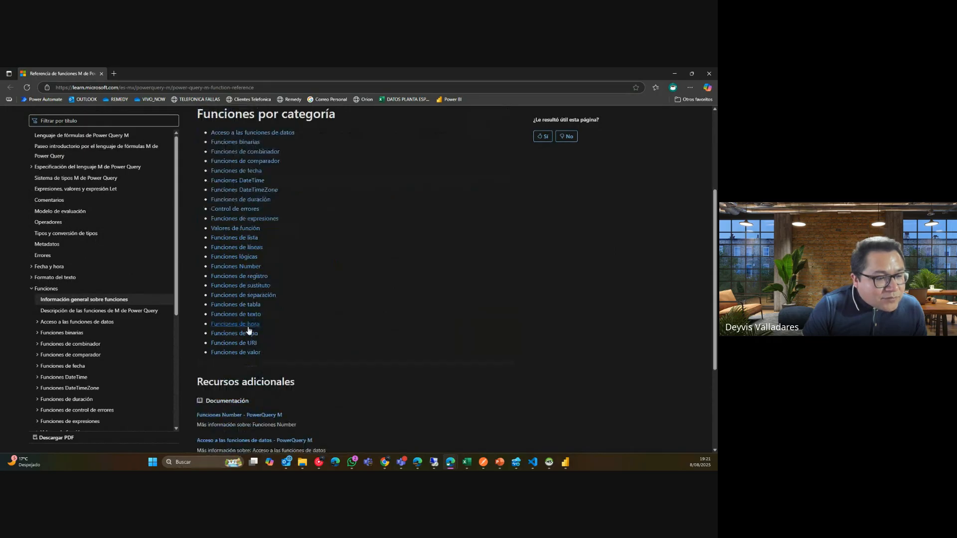
left_click(238, 315)
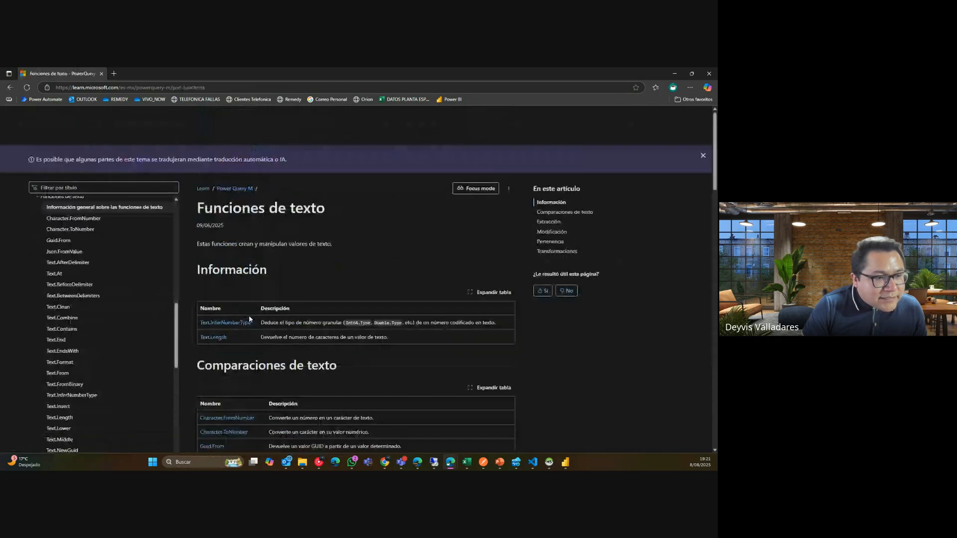
scroll(408, 263, "down", 3)
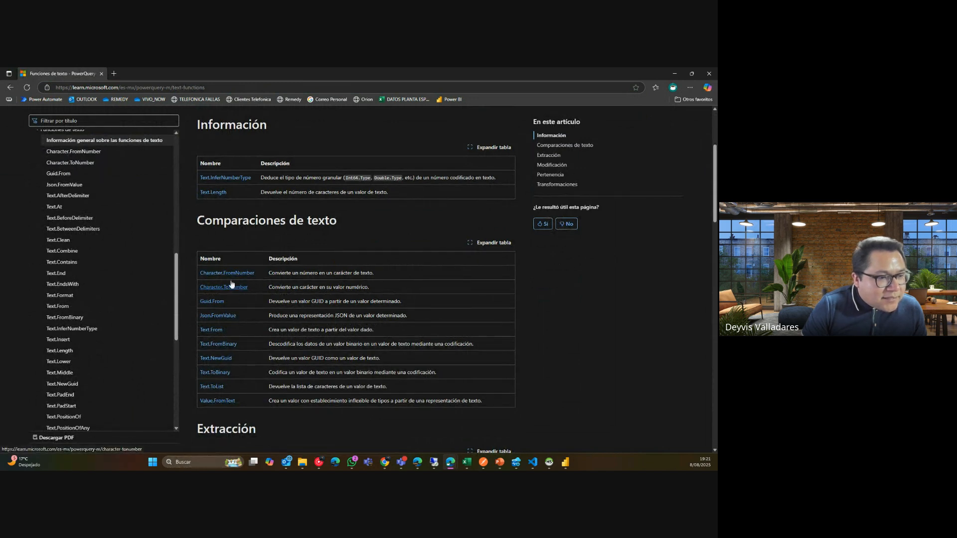
scroll(566, 292, "down", 2)
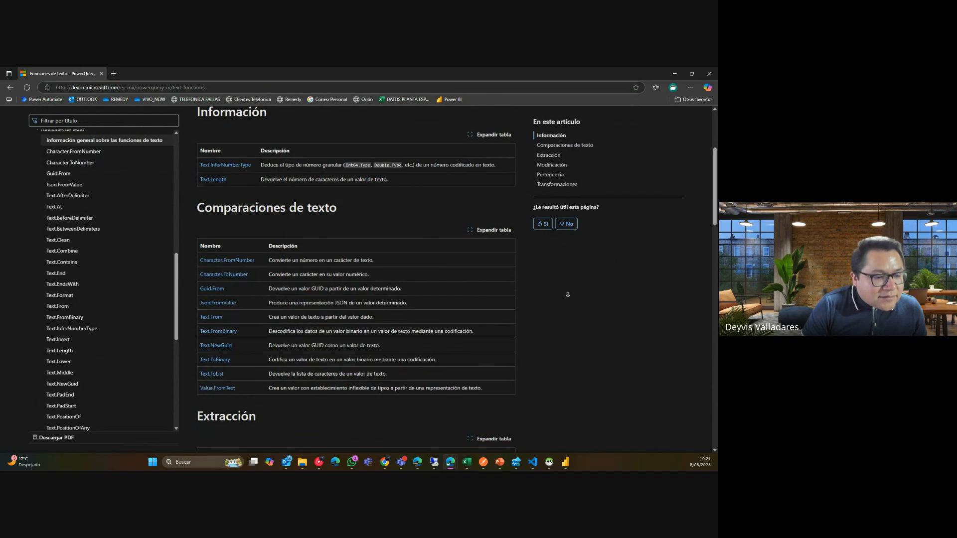
scroll(567, 299, "down", 3)
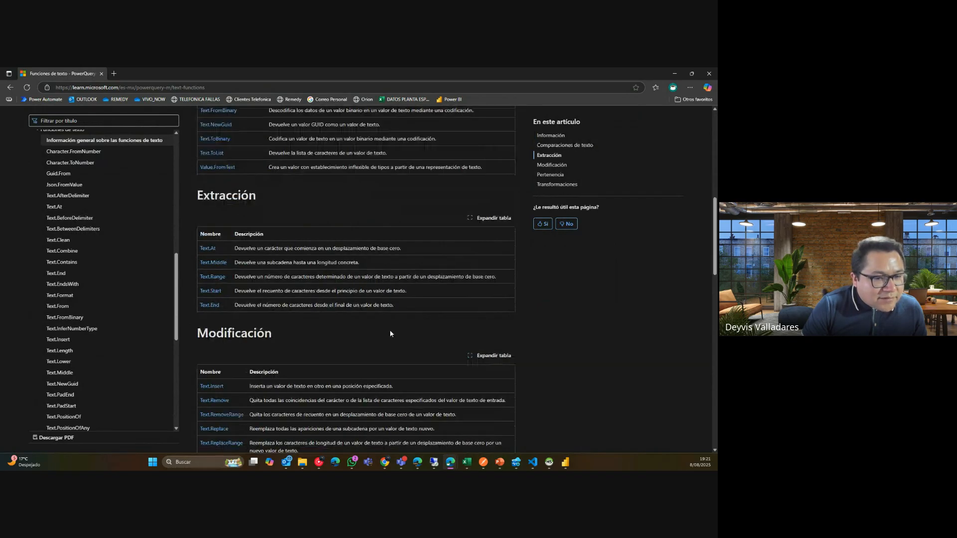
scroll(609, 348, "down", 6)
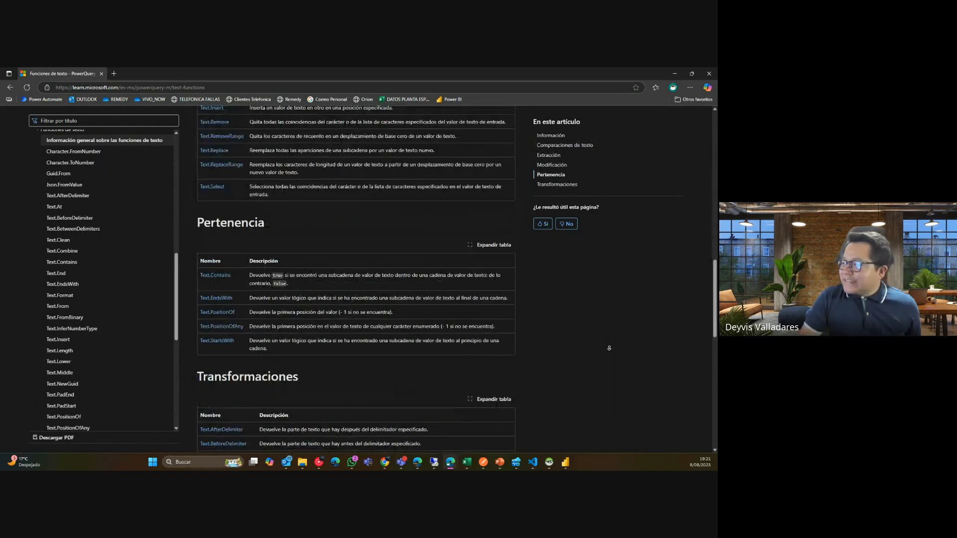
scroll(609, 348, "down", 1)
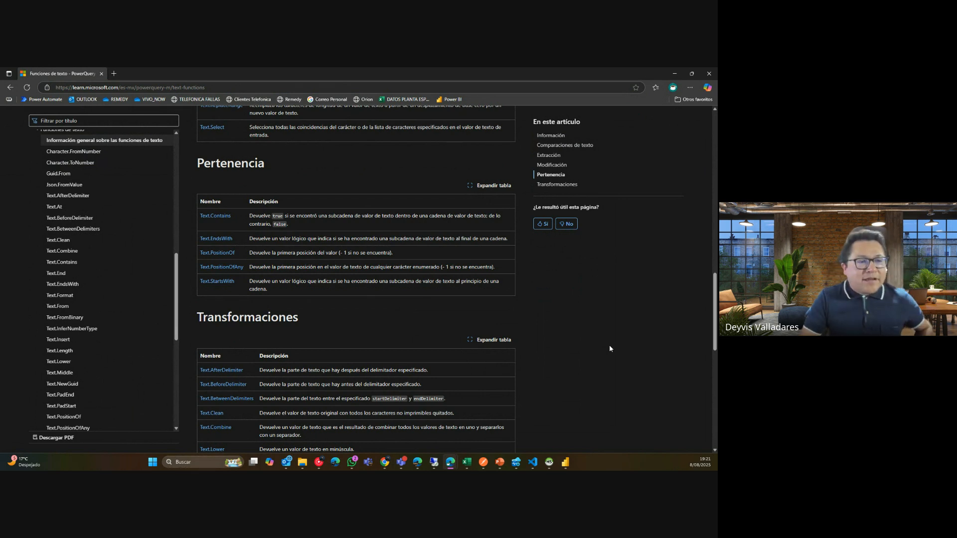
scroll(174, 155, "up", 5)
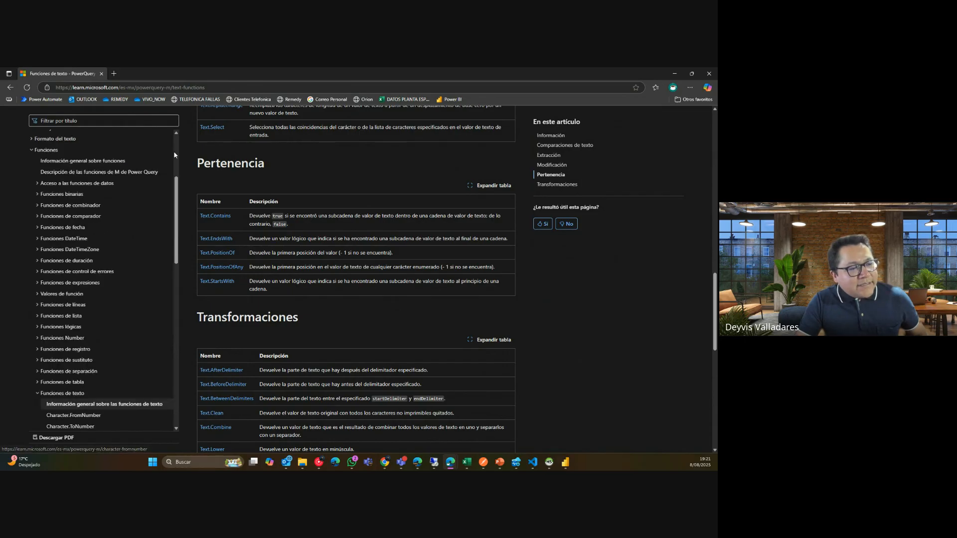
scroll(174, 155, "up", 3)
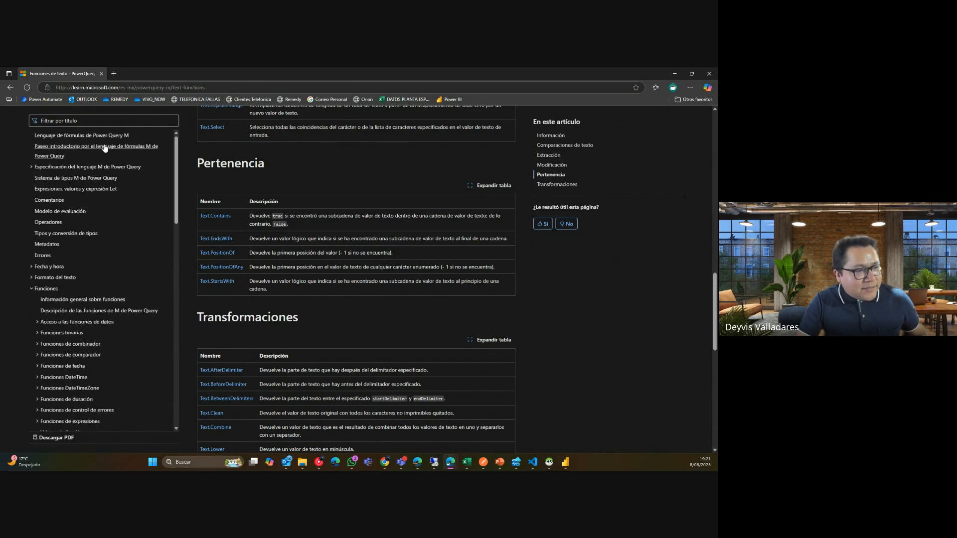
Read the Power Query M formula language overview, then return to the Advanced Editor.
left_click(102, 136)
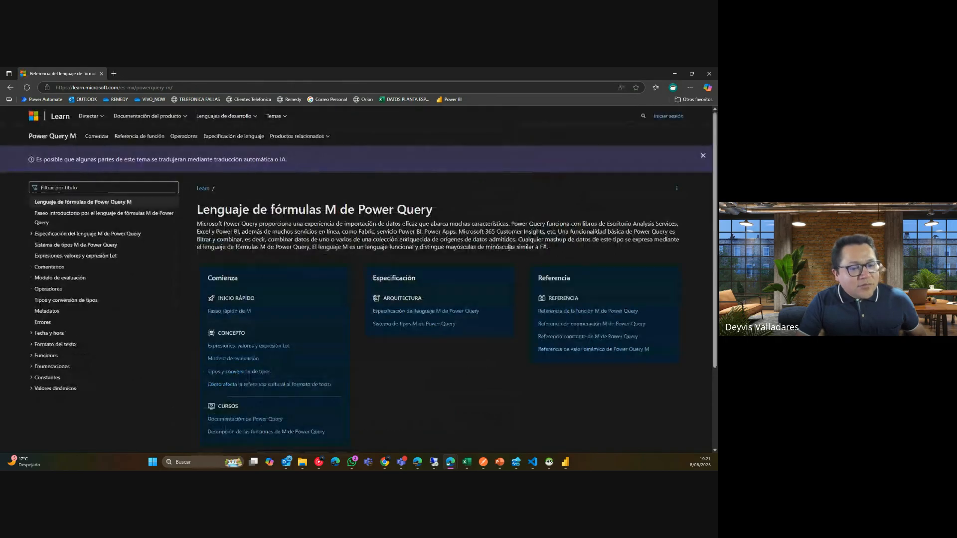
scroll(291, 257, "down", 2)
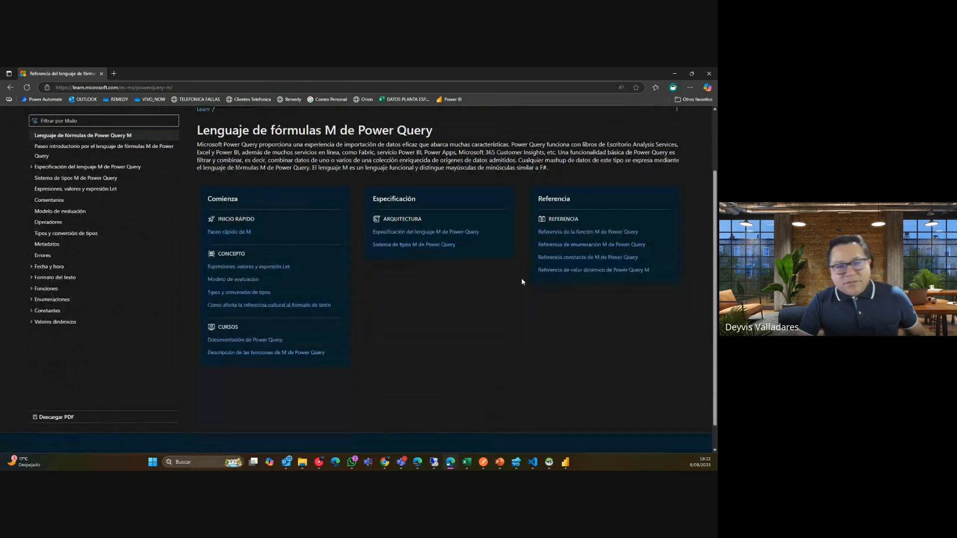
left_click_drag(209, 144, 515, 144)
double_click(618, 145)
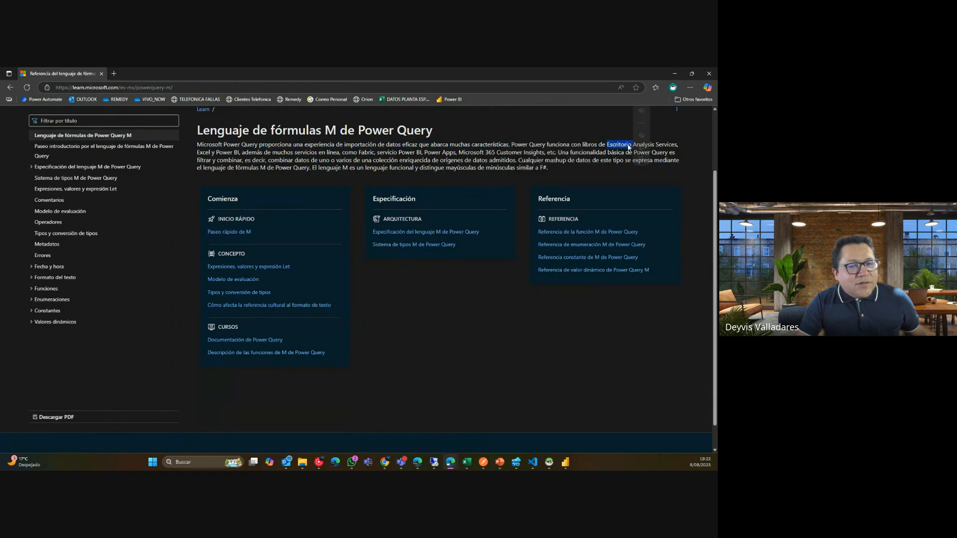
left_click(353, 148)
double_click(282, 152)
left_click(385, 154)
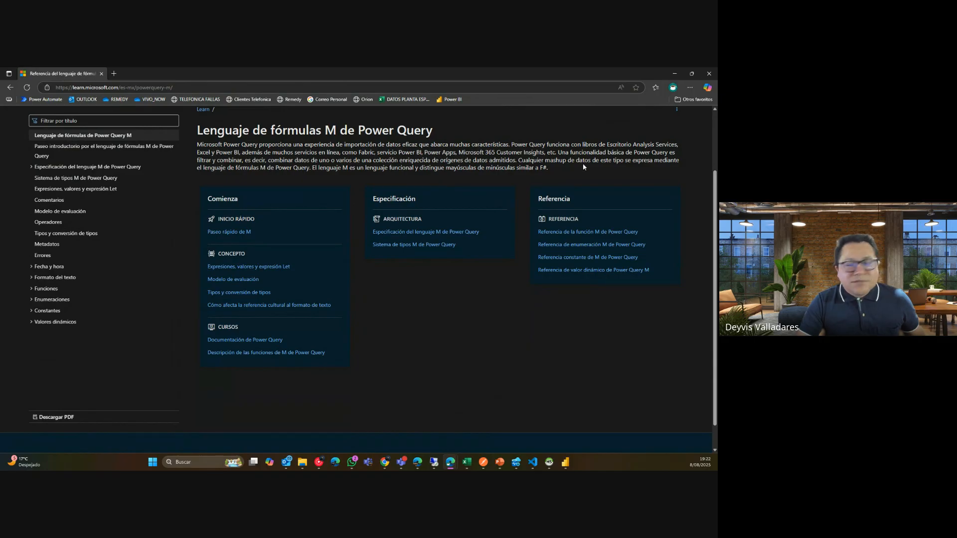
key("alt+Tab")
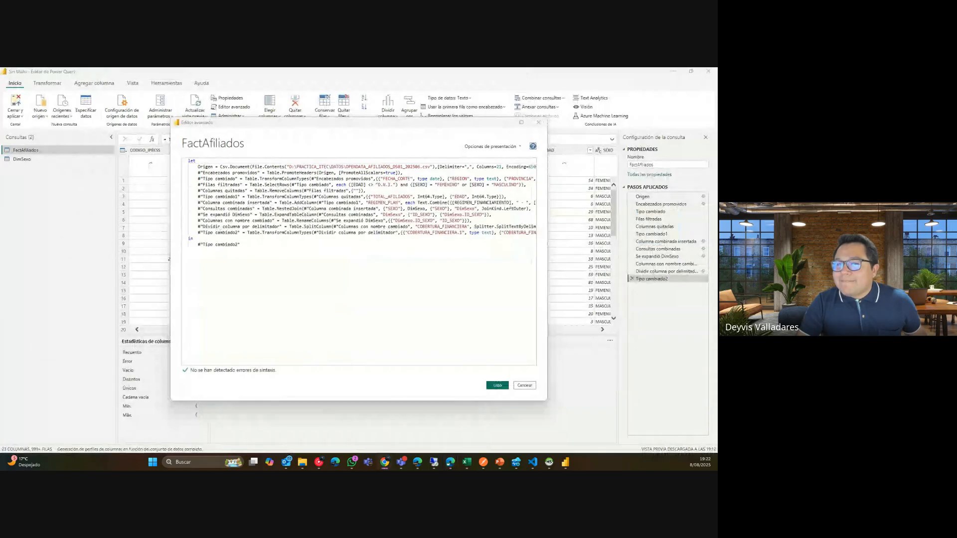
Cancel the Advanced Editor and use Cerrar y aplicar to load FactAfiliados and DimSexo.
left_click(526, 384)
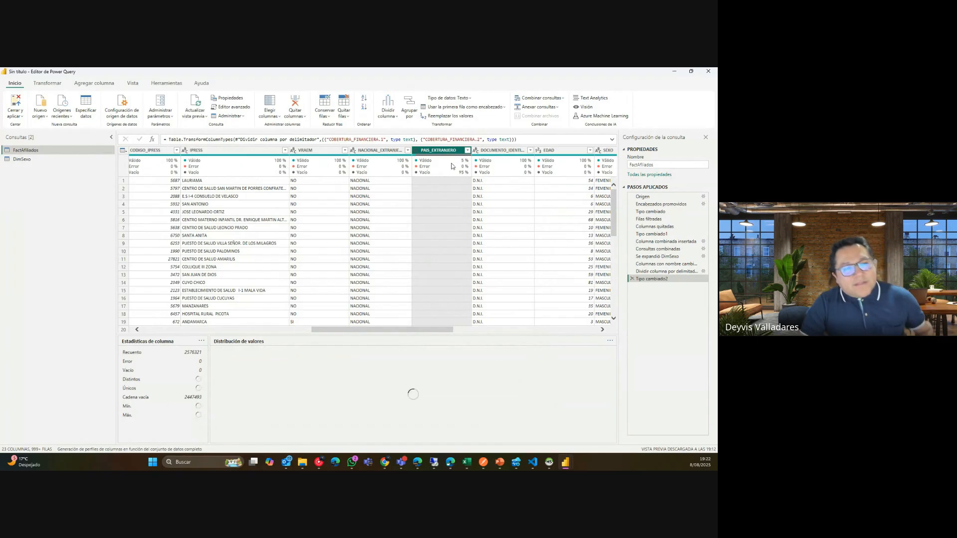
mouse_move(462, 172)
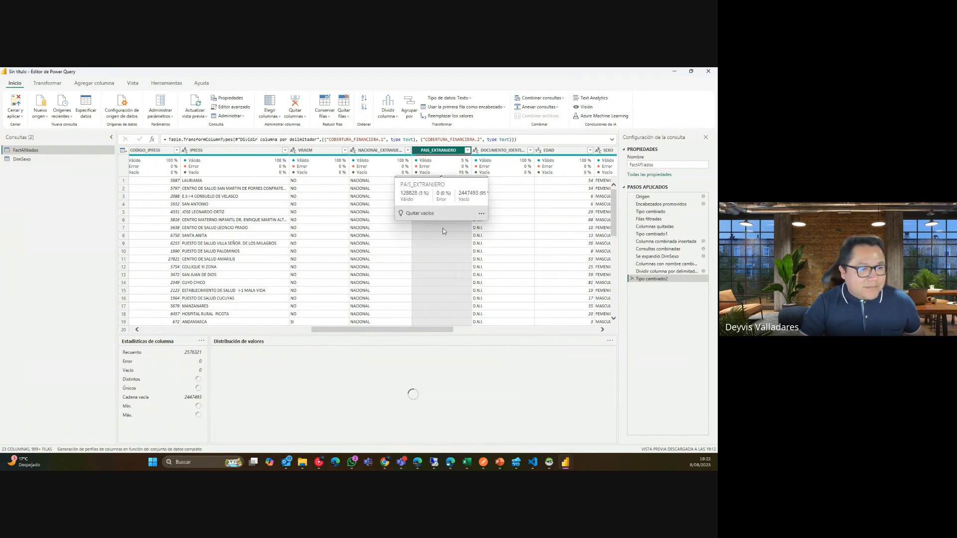
left_click(18, 105)
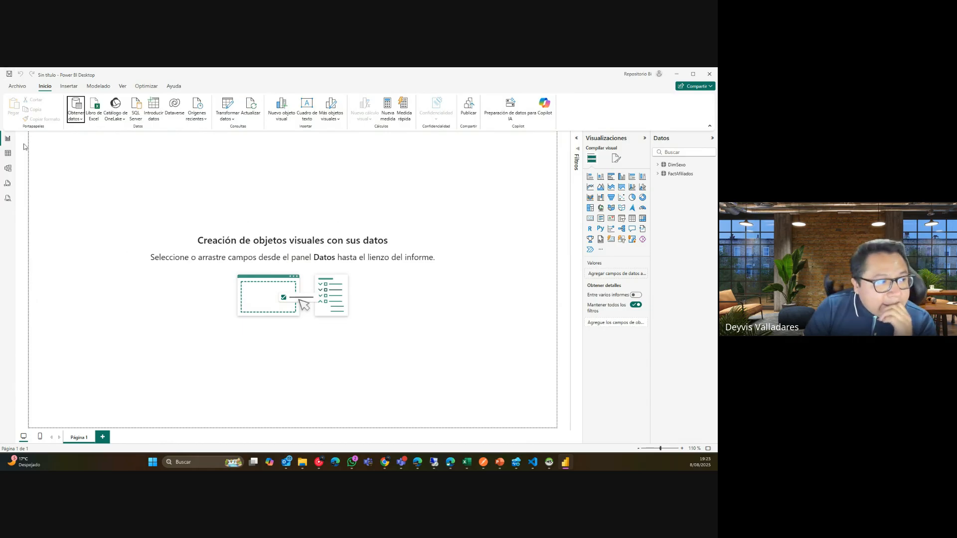
In model view, drag DimSexo and FactAfiliados apart to expose their SEXO relationship, then return to the report.
left_click(9, 170)
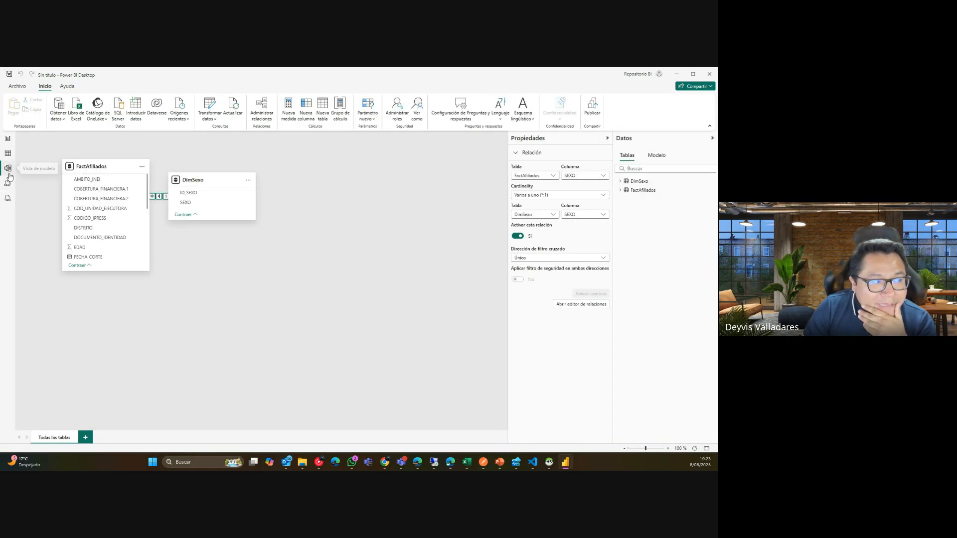
left_click_drag(195, 184, 348, 221)
left_click_drag(121, 170, 188, 189)
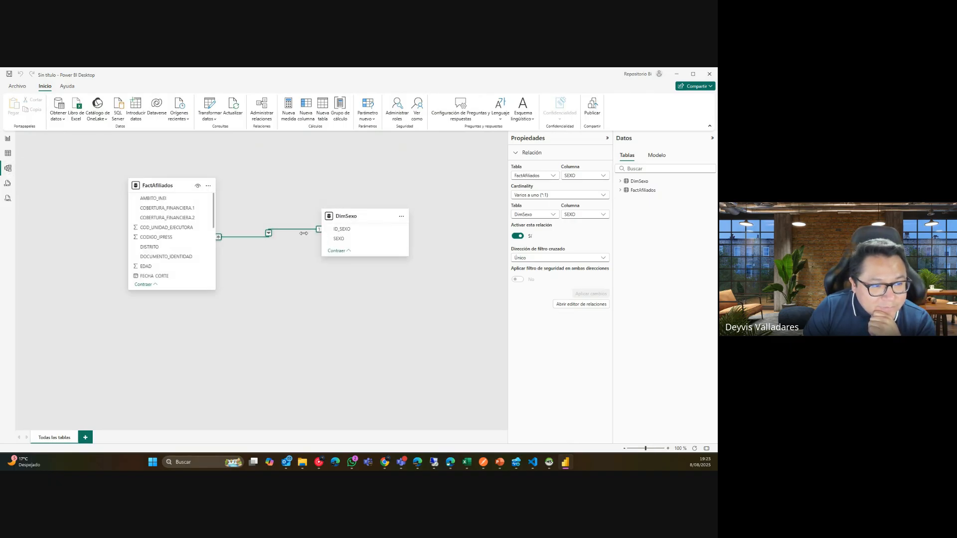
left_click_drag(349, 216, 393, 222)
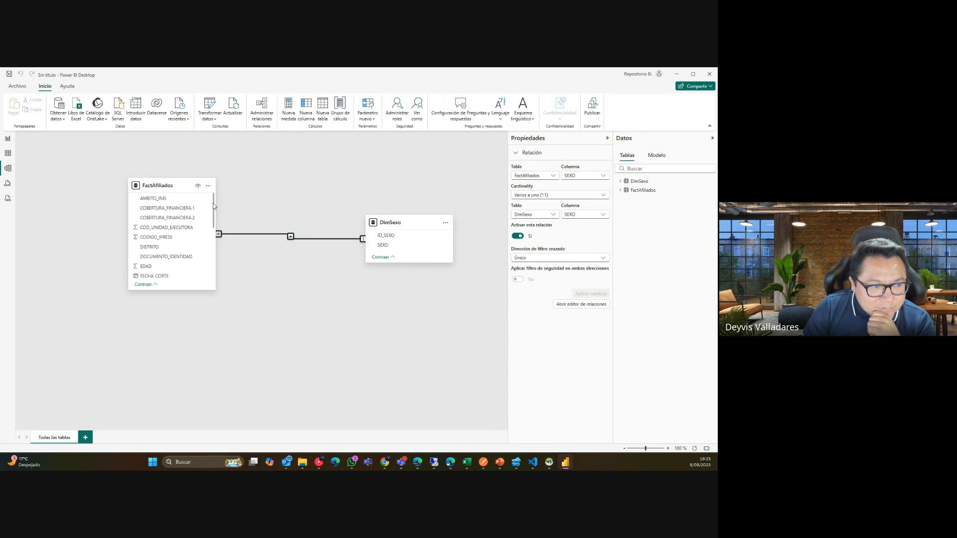
left_click_drag(163, 190, 205, 221)
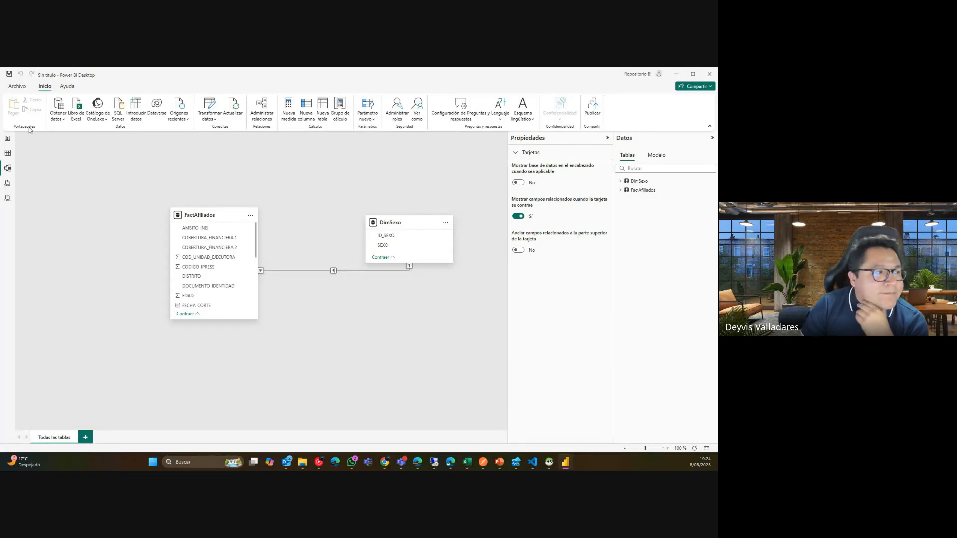
left_click(8, 140)
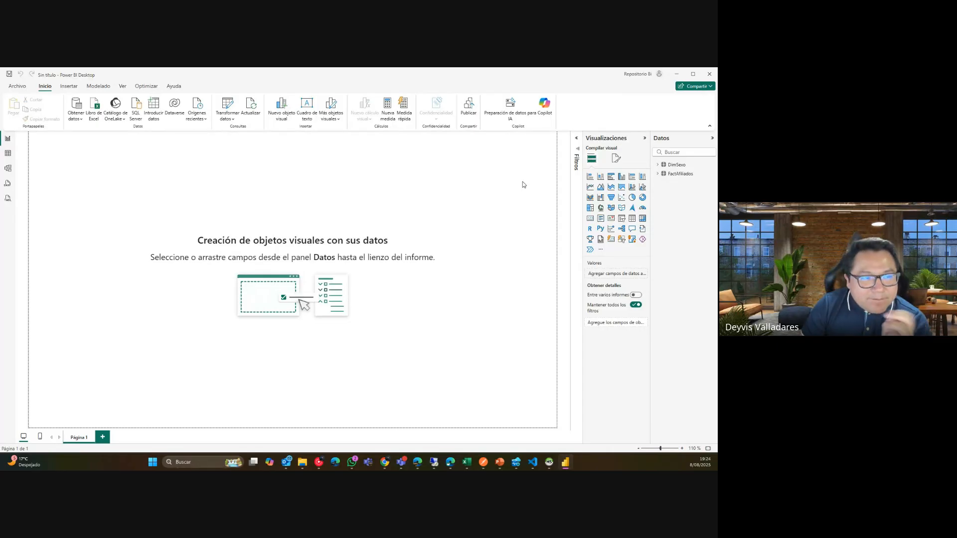
Reopen the Power Query Editor from the Transformar datos dropdown.
left_click(227, 119)
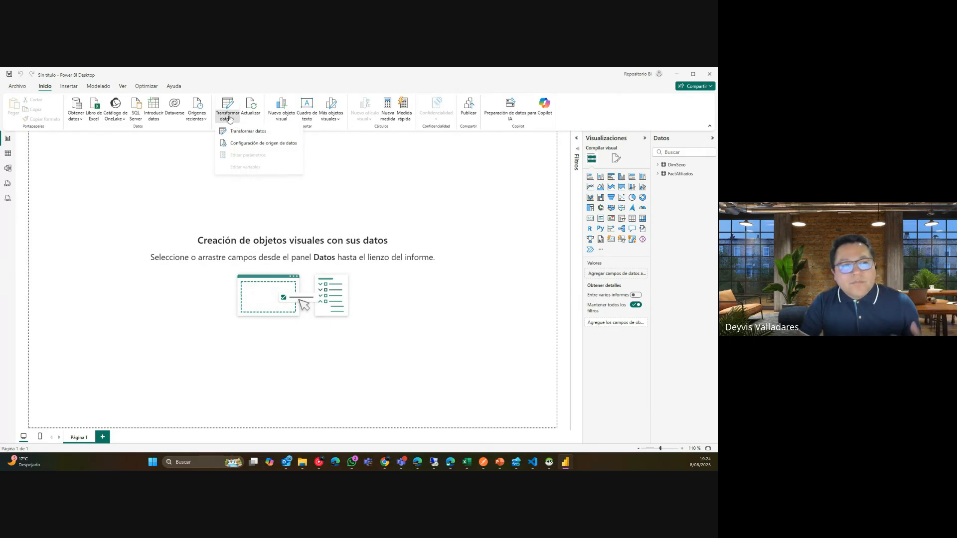
left_click(228, 119)
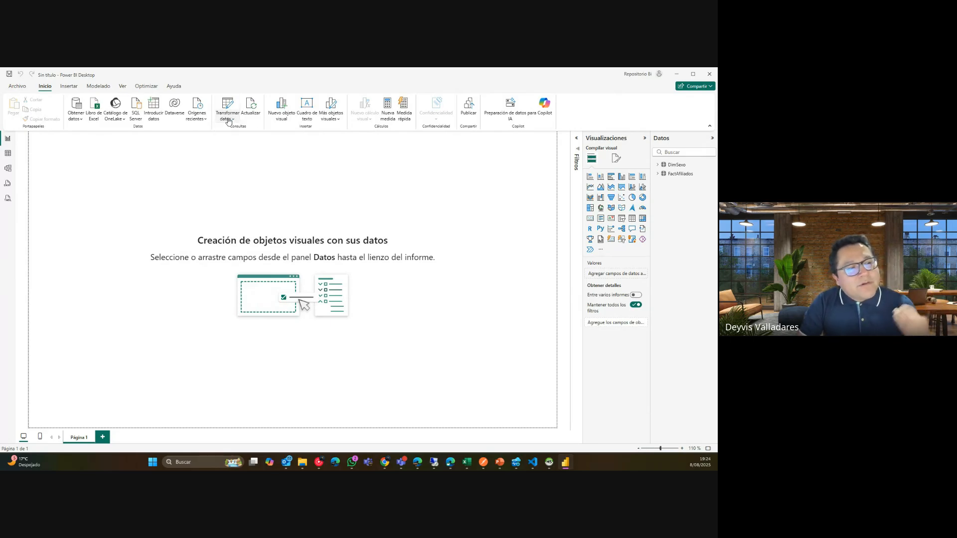
left_click(229, 120)
left_click(240, 132)
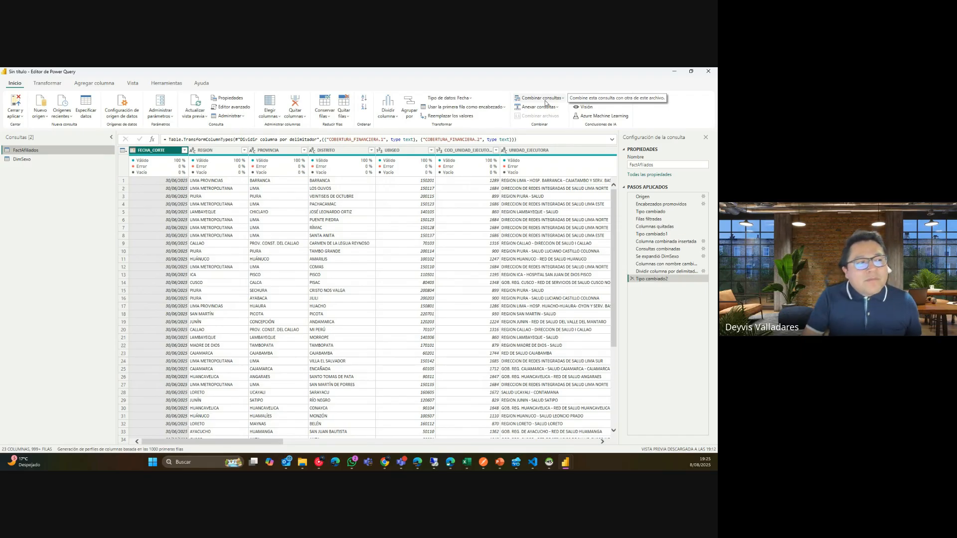
Review the Orígenes recientes list, then close the Power Query Editor.
left_click(62, 119)
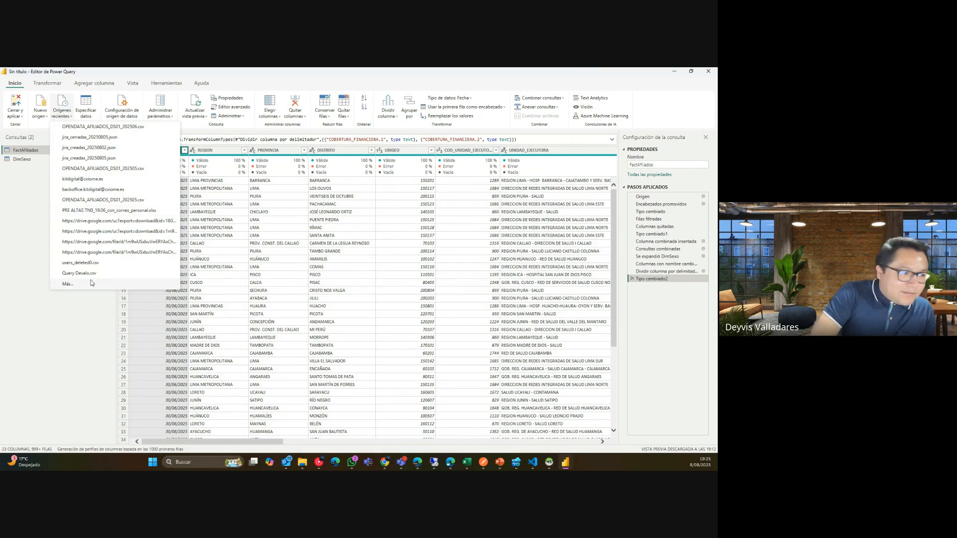
left_click(97, 305)
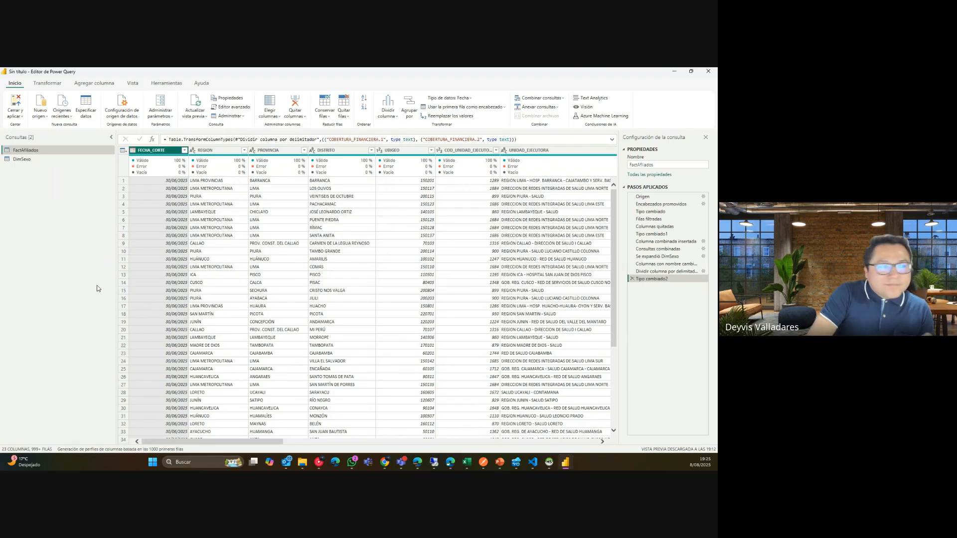
left_click(61, 107)
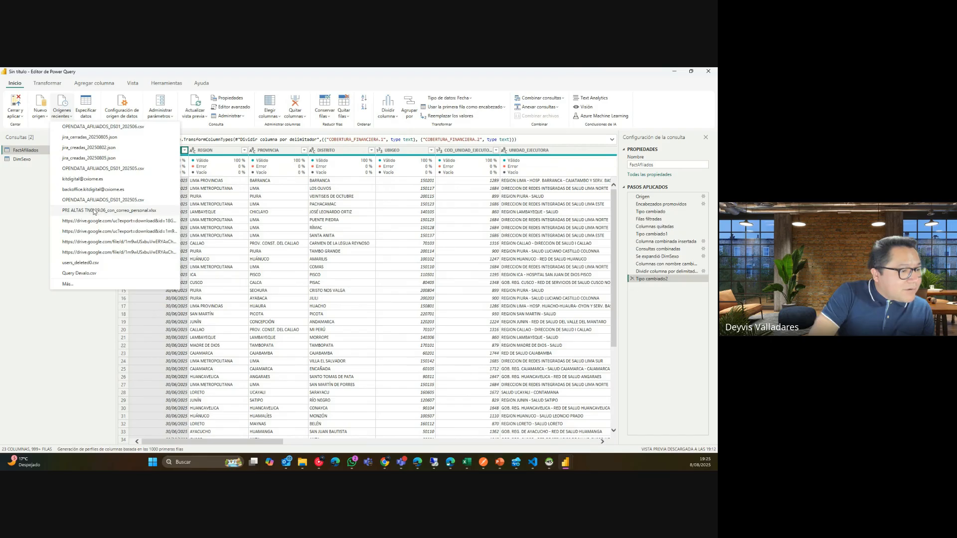
left_click(20, 219)
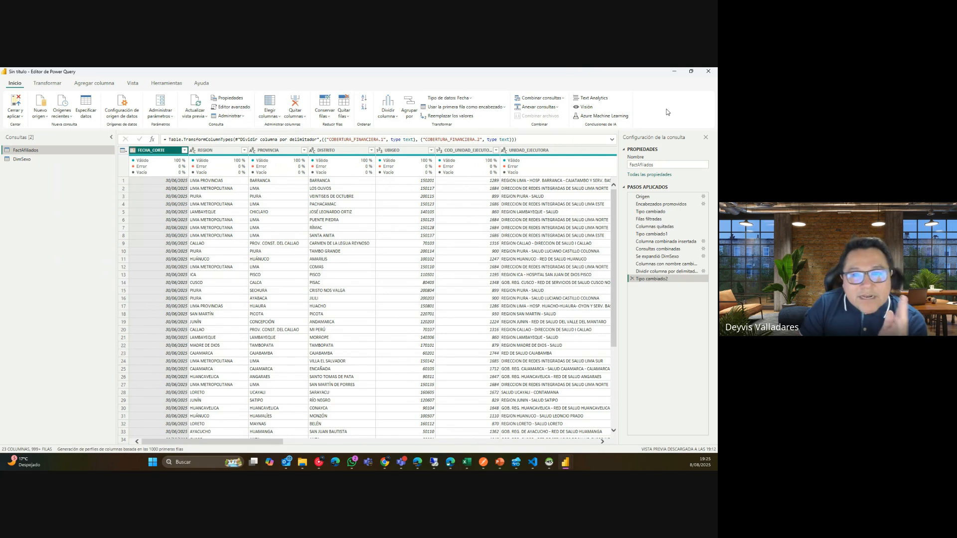
left_click(710, 71)
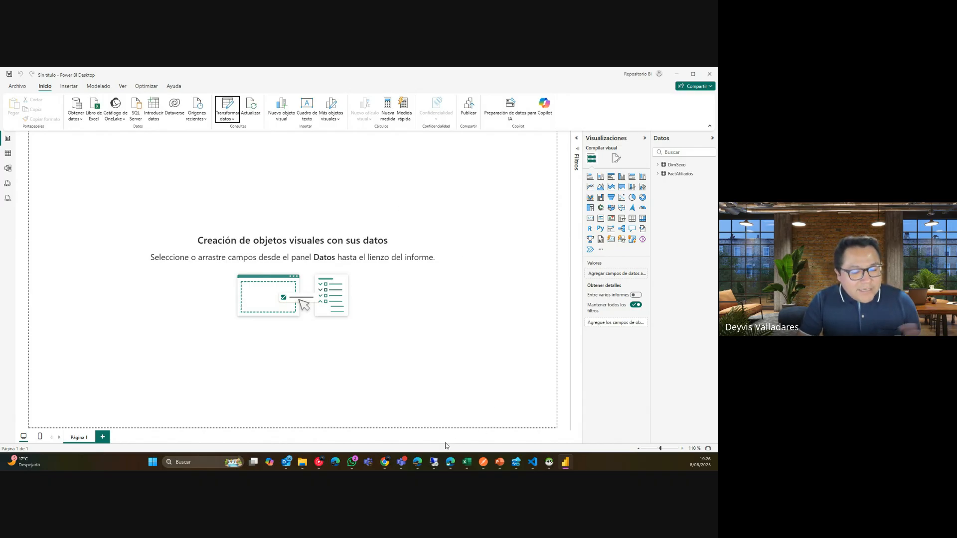
mouse_move(383, 463)
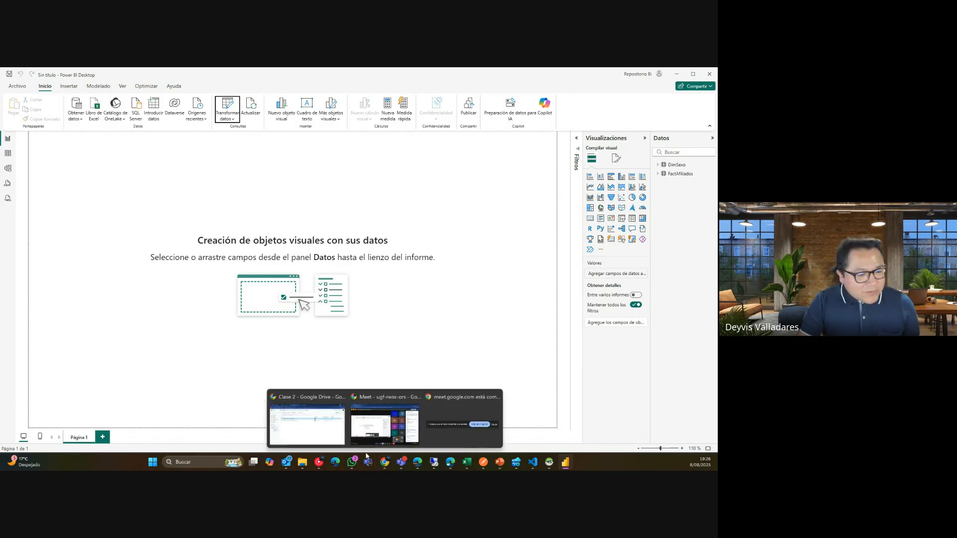
Bring the Google Drive window forward, then switch to the Canva course presentation tab.
left_click(319, 433)
left_click(81, 70)
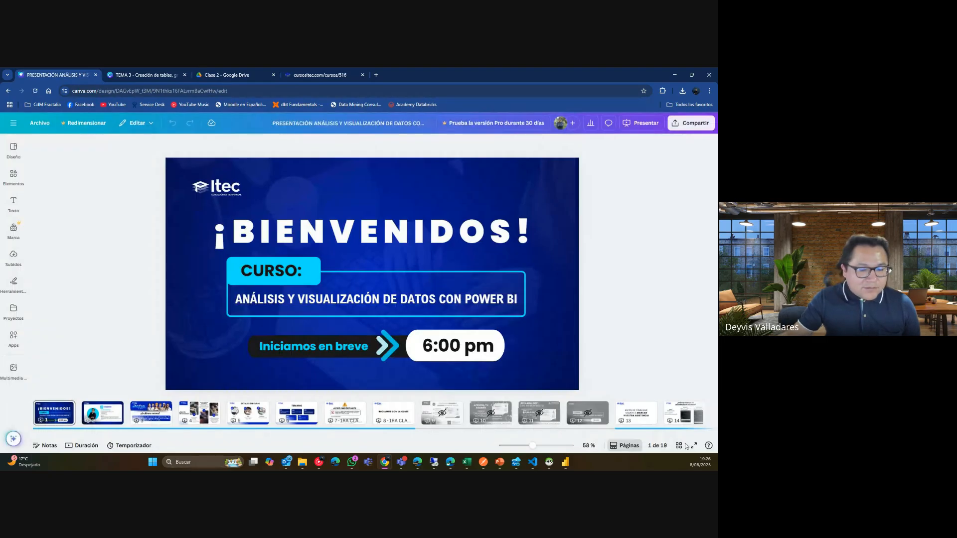
Present the Canva deck muted from slide 13 to the attendance instructions, then switch to the course page.
left_click(629, 415)
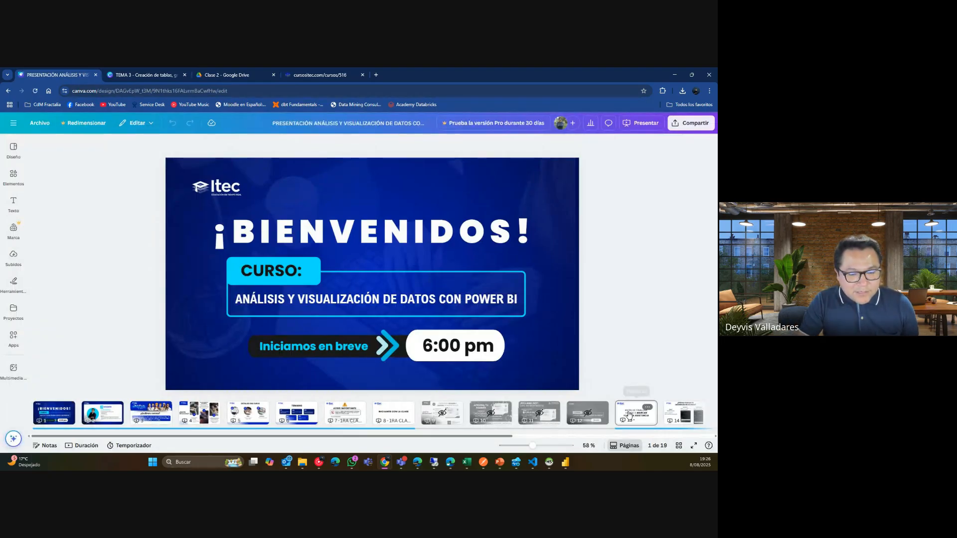
left_click(693, 445)
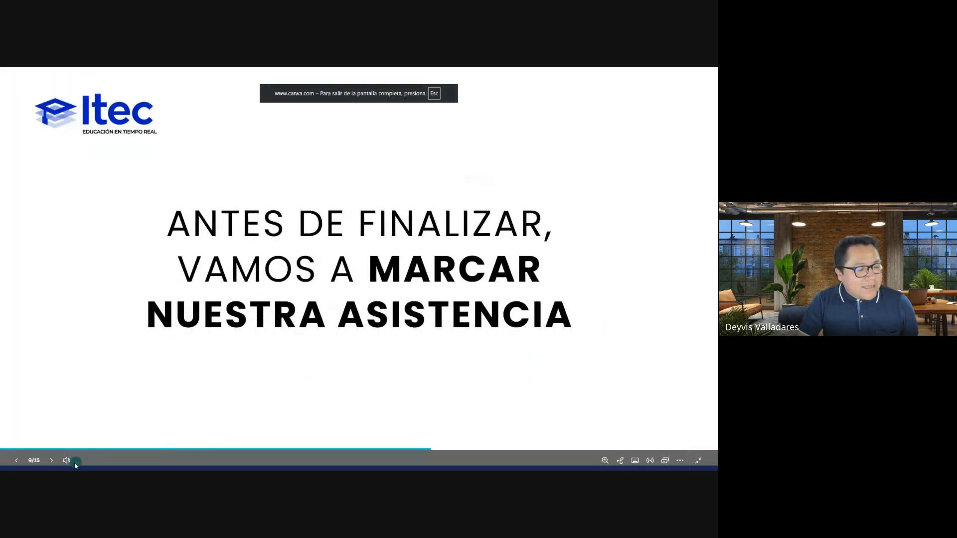
left_click(66, 460)
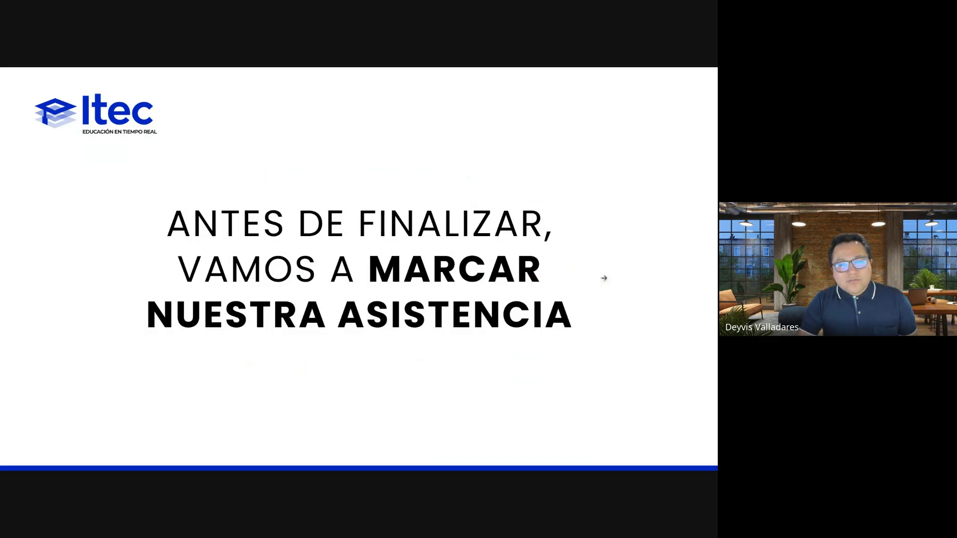
left_click(603, 278)
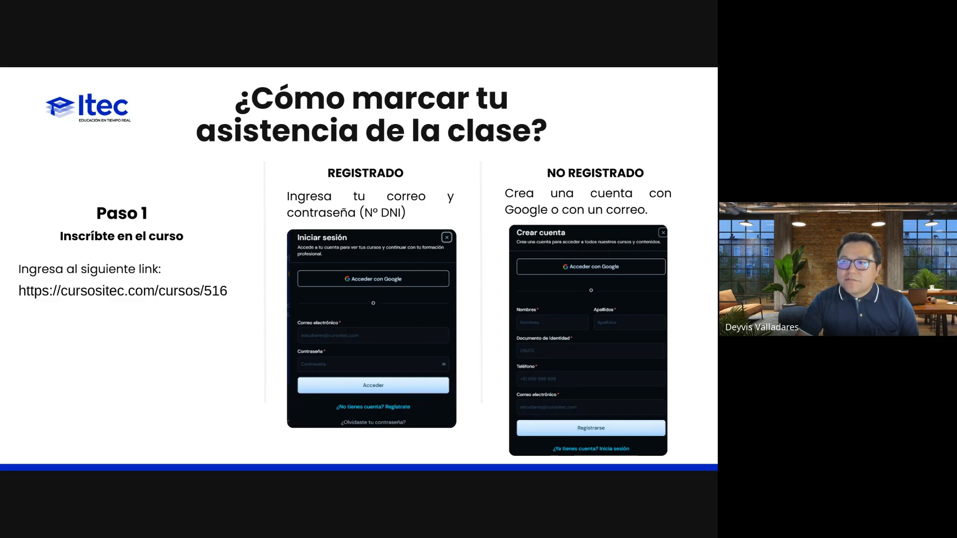
key("alt+Tab")
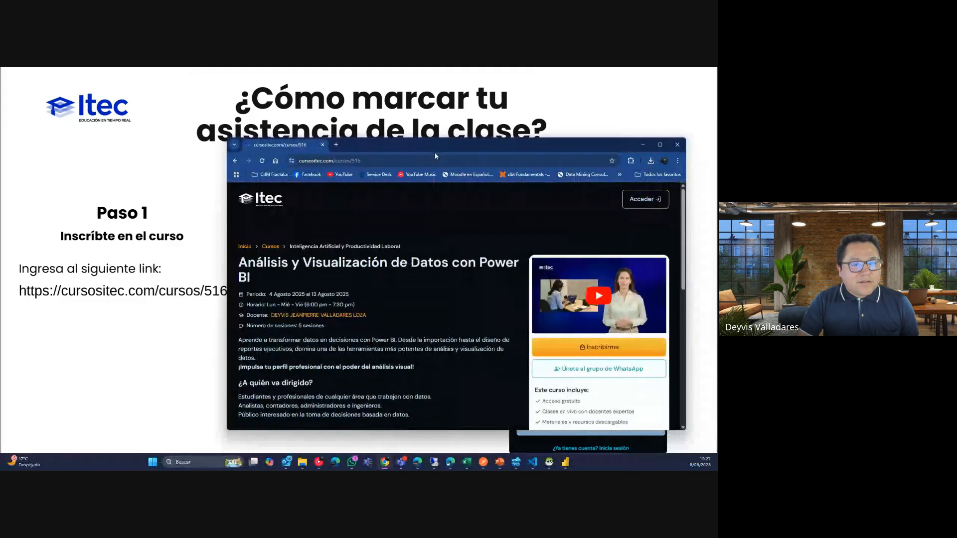
Advance to the registration steps and position the 'Análisis y Visualización de Datos con Power BI' course page beside them.
key("Right")
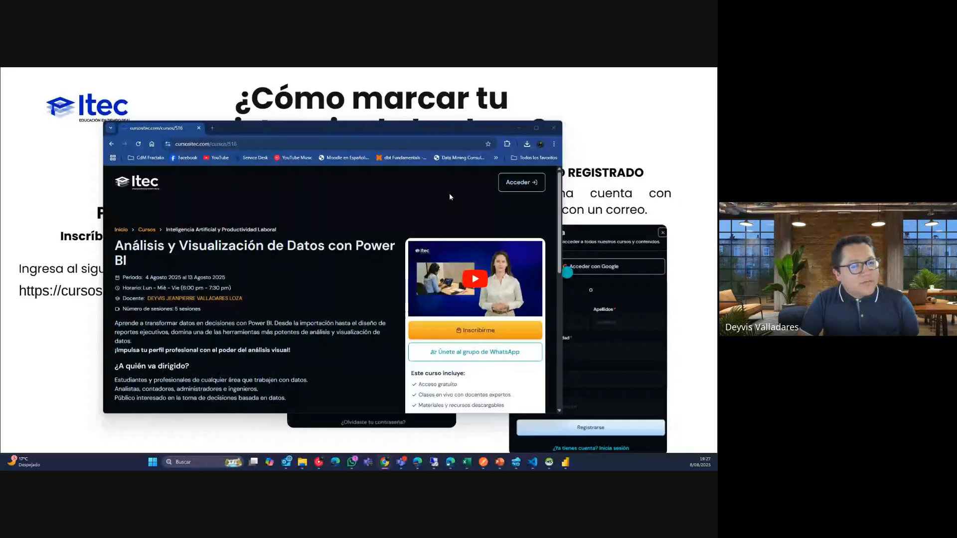
left_click_drag(450, 136, 422, 122)
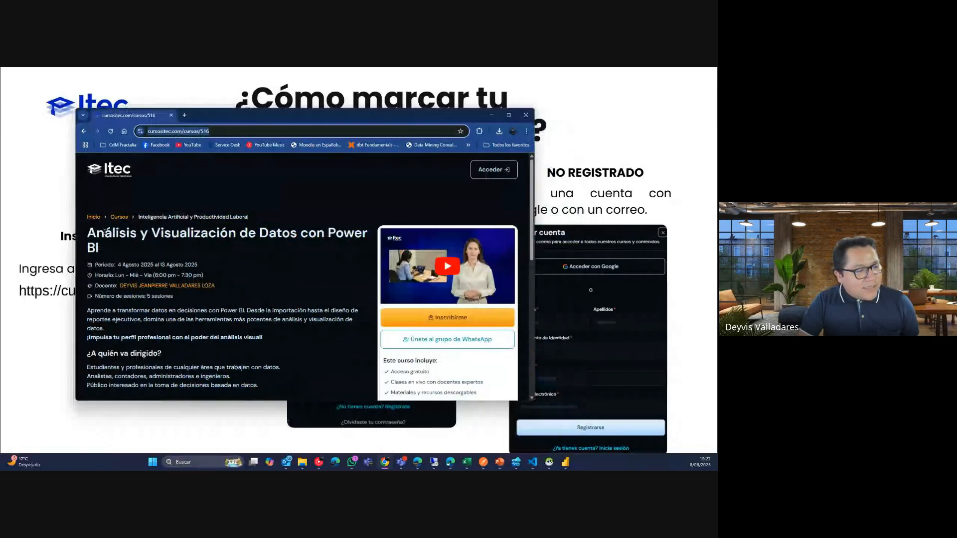
left_click_drag(106, 231, 238, 251)
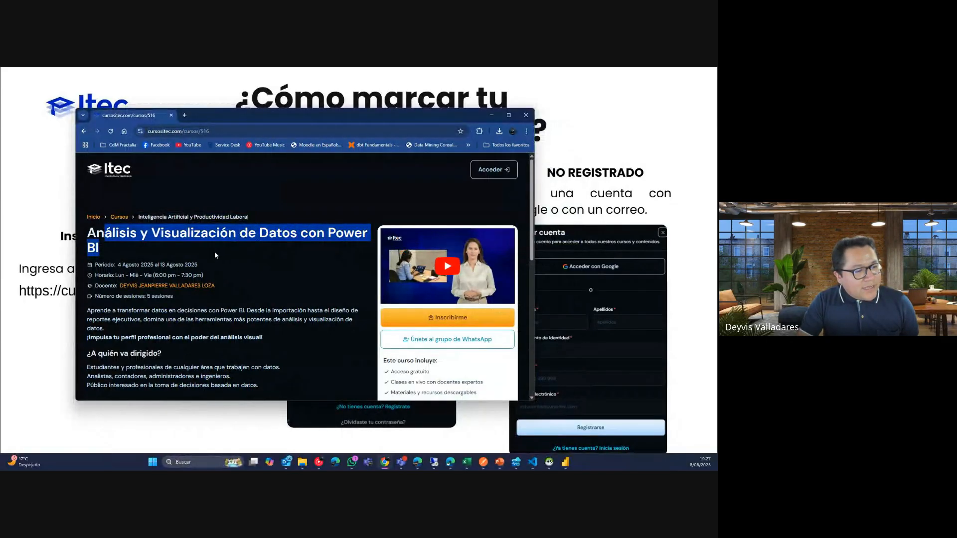
left_click(190, 271)
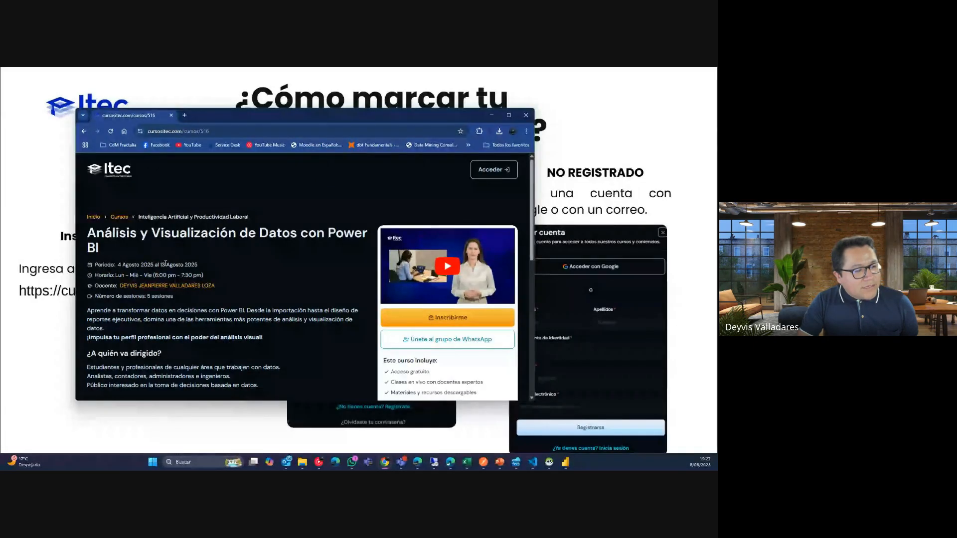